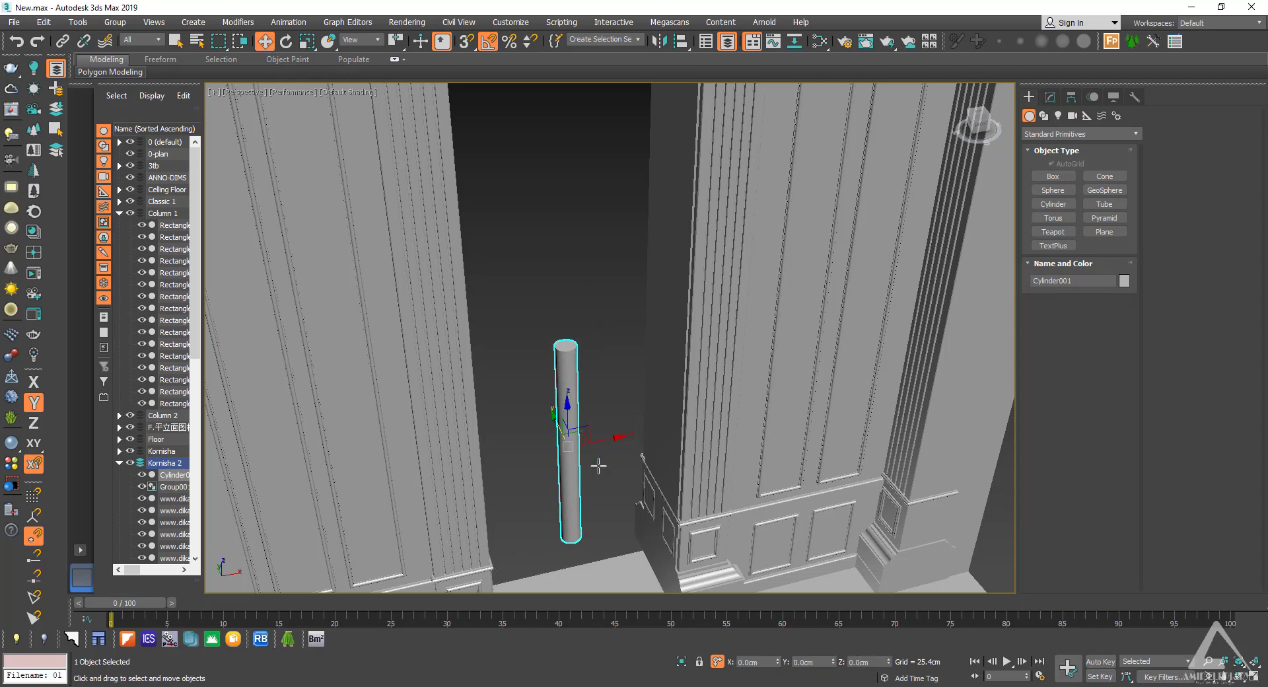
Step: Rotate the cylinder 90 degrees about the Y axis so it lies horizontally, and move it across the doorway near the floor
left_click(1050, 97)
key("e")
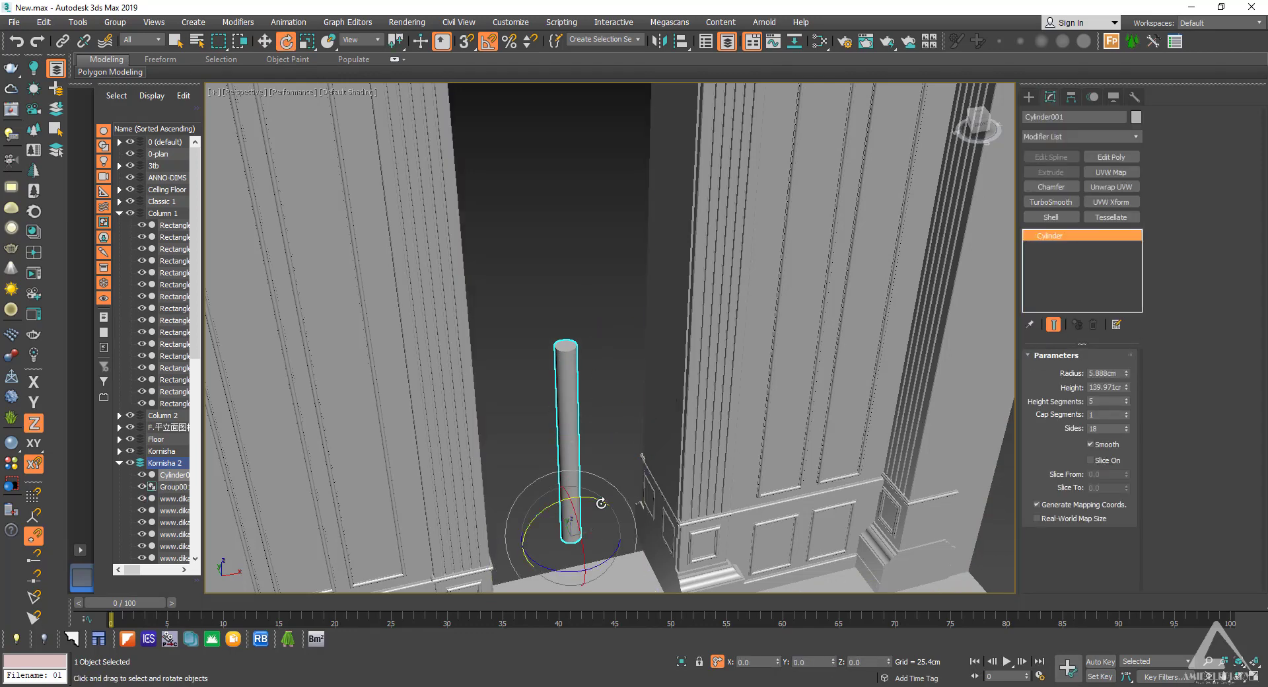
left_click_drag(580, 497, 619, 483)
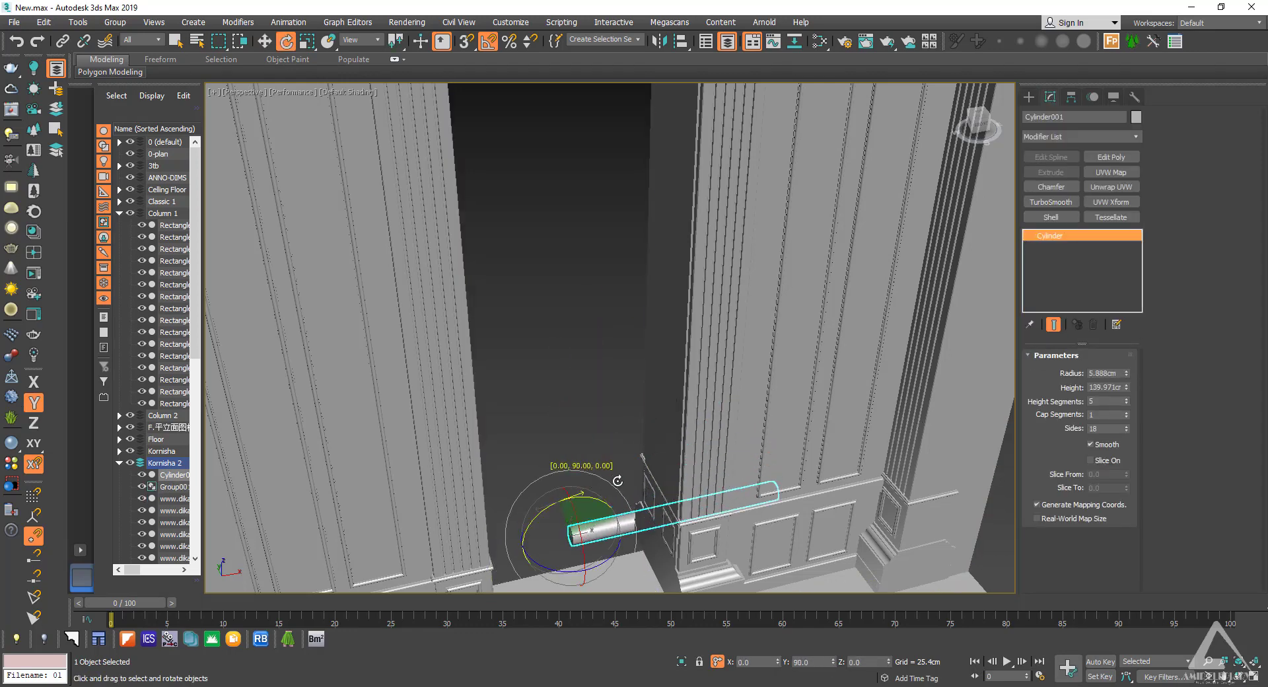
key("w")
middle_click_drag(608, 499, 609, 413, "alt")
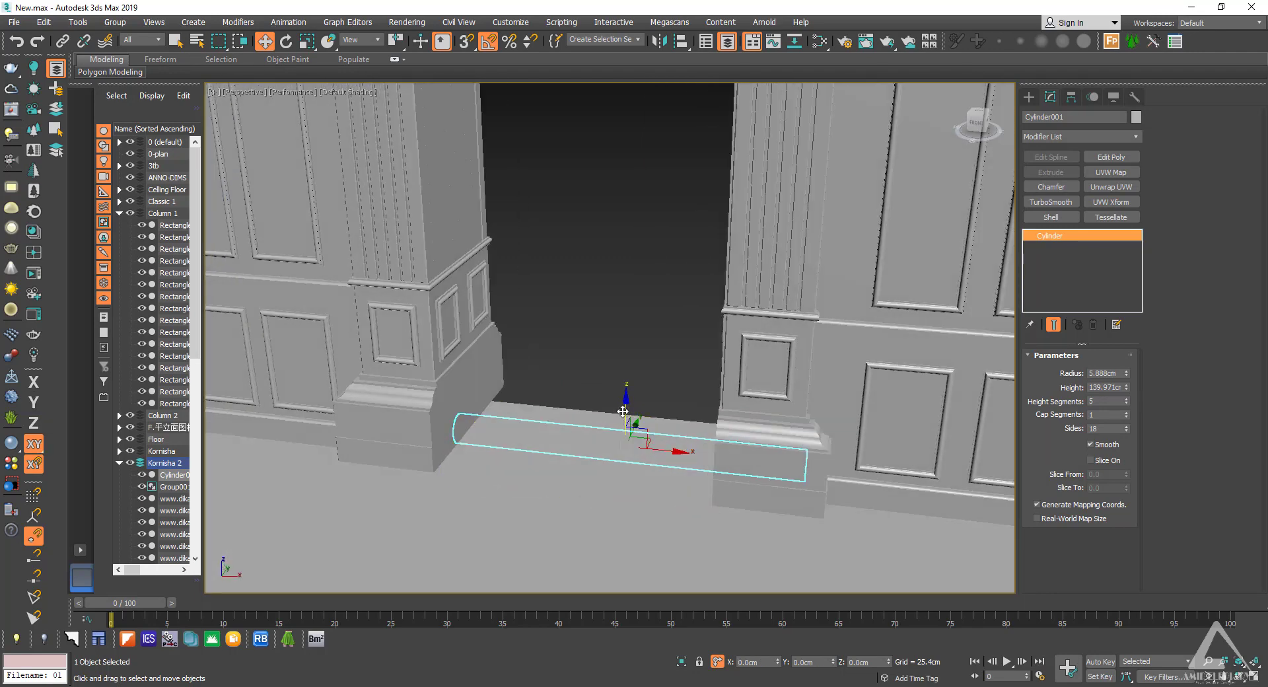
left_click_drag(623, 411, 636, 395)
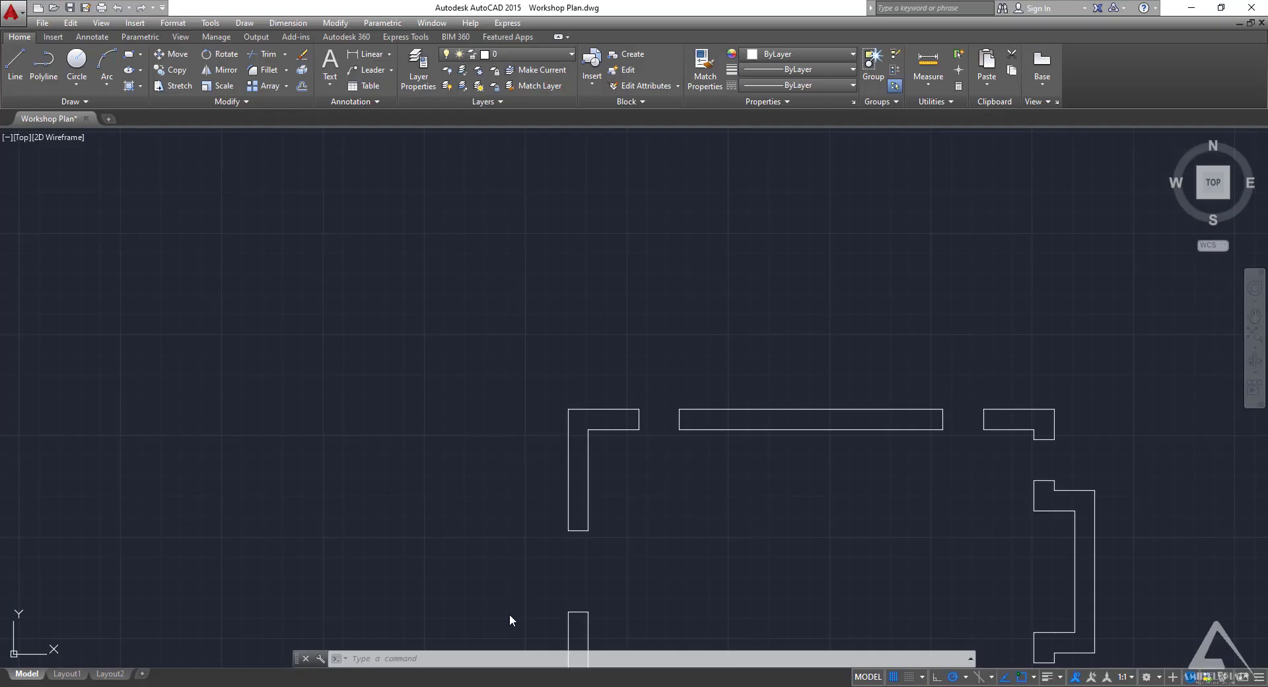
Step: Switch to AutoCAD and measure the width of the upper wall's opening nearest the left corner with a linear dimension
middle_click_drag(510, 616, 525, 667)
left_click(375, 55)
left_click(379, 55)
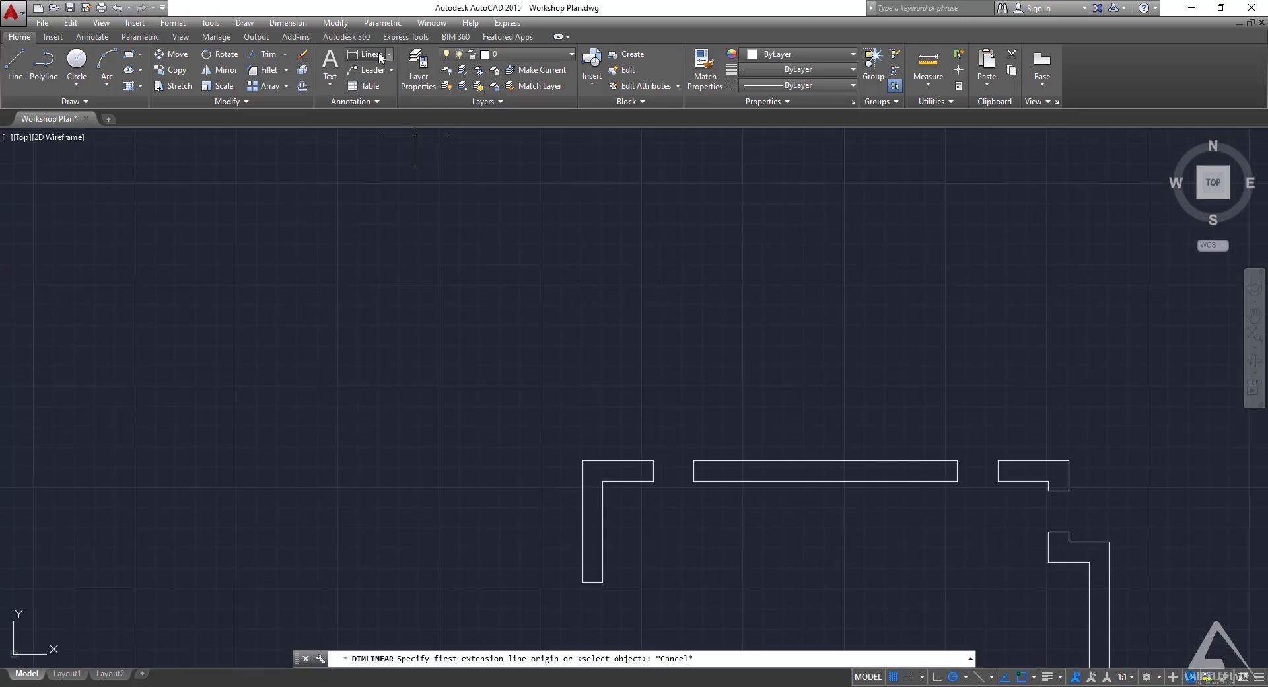
left_click(380, 58)
scroll(655, 415, "up", 4)
left_click(653, 440)
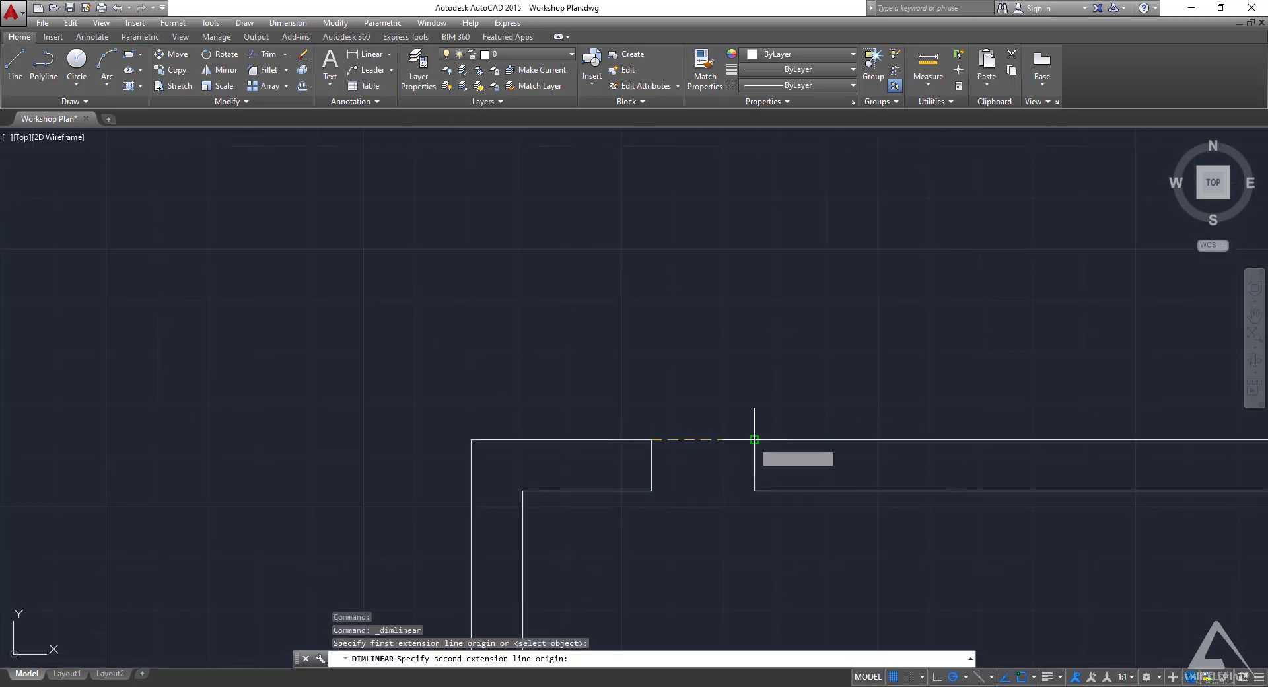
left_click(755, 440)
scroll(673, 439, "down", 2)
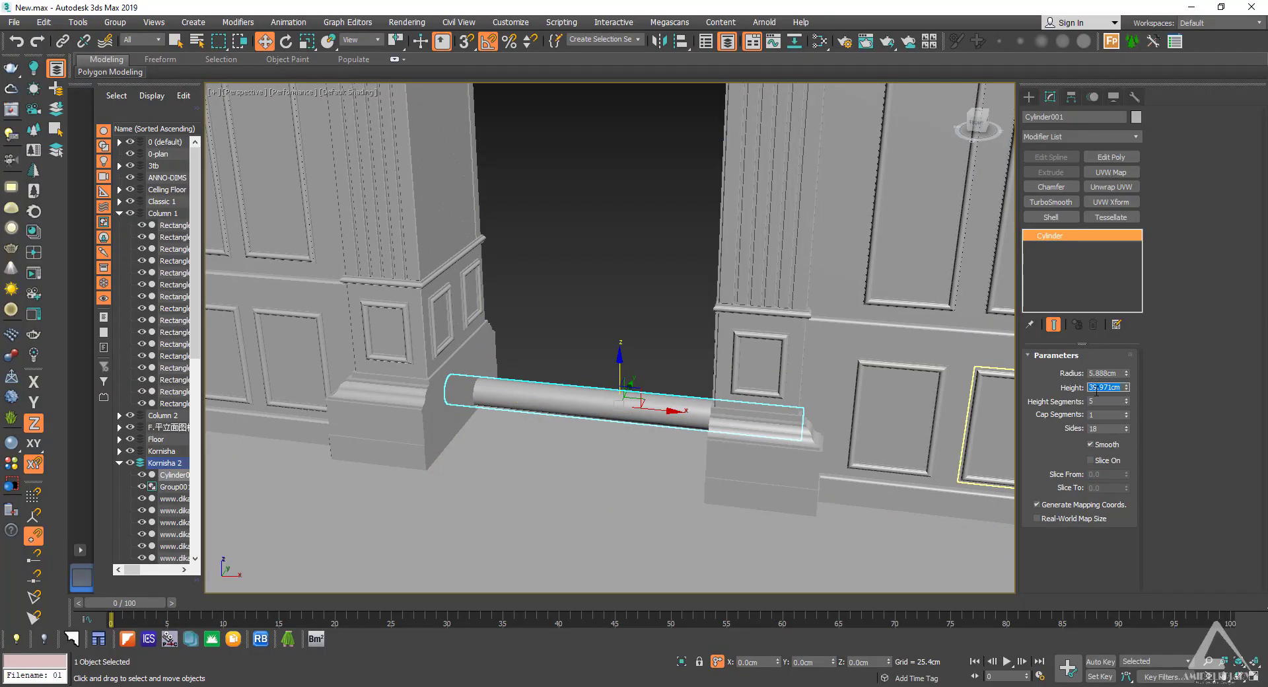
Step: Set the cylinder's height to 120 cm and radius to 1 cm, shifting it along X to start at the doorway's left side
type("0")
key("Return")
middle_click_drag(668, 389, 695, 396, "alt")
left_click_drag(631, 414, 665, 417)
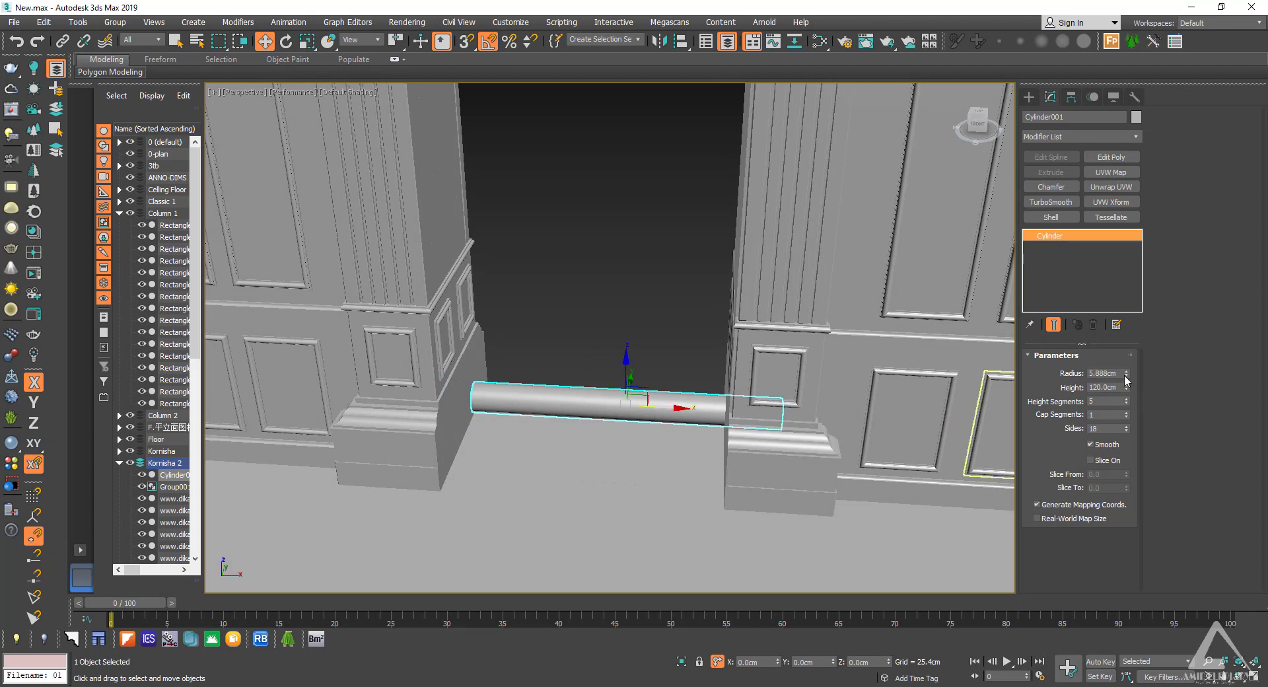
type("1")
key("Return")
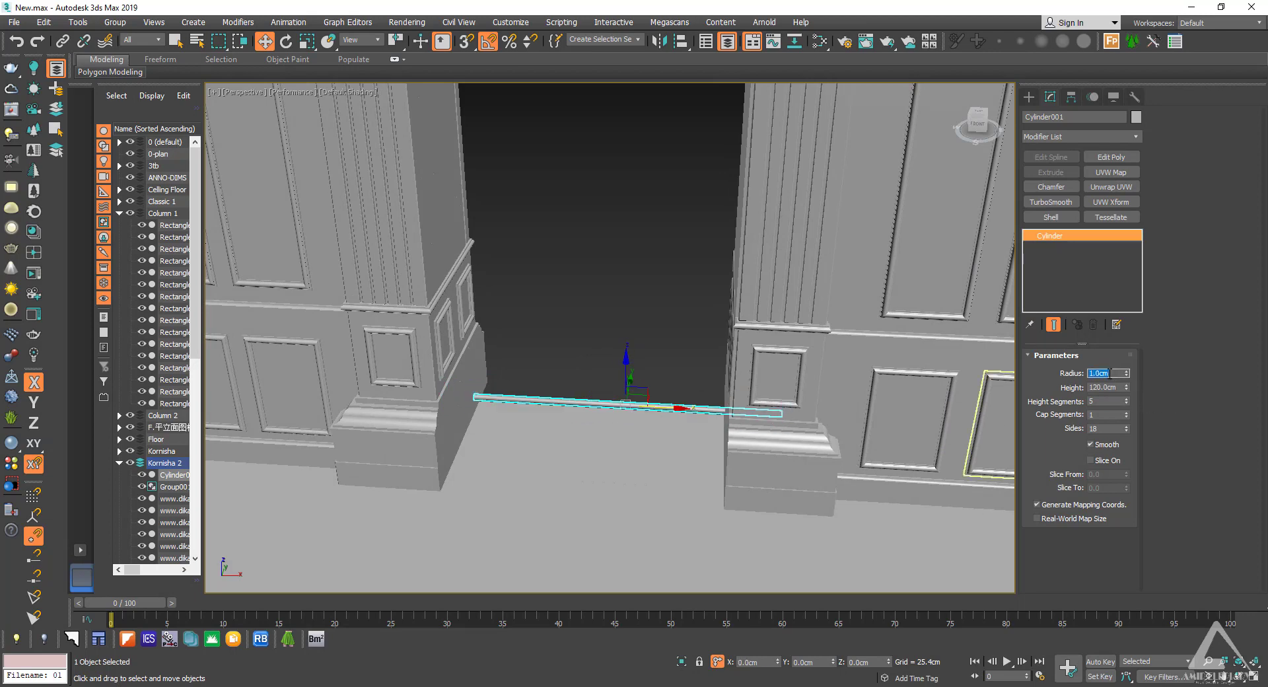
Step: Raise the thin cylinder along the Z axis to the top edge of the doorway opening
middle_click_drag(646, 378, 652, 520)
scroll(641, 436, "down", 4)
left_click_drag(635, 526, 638, 142)
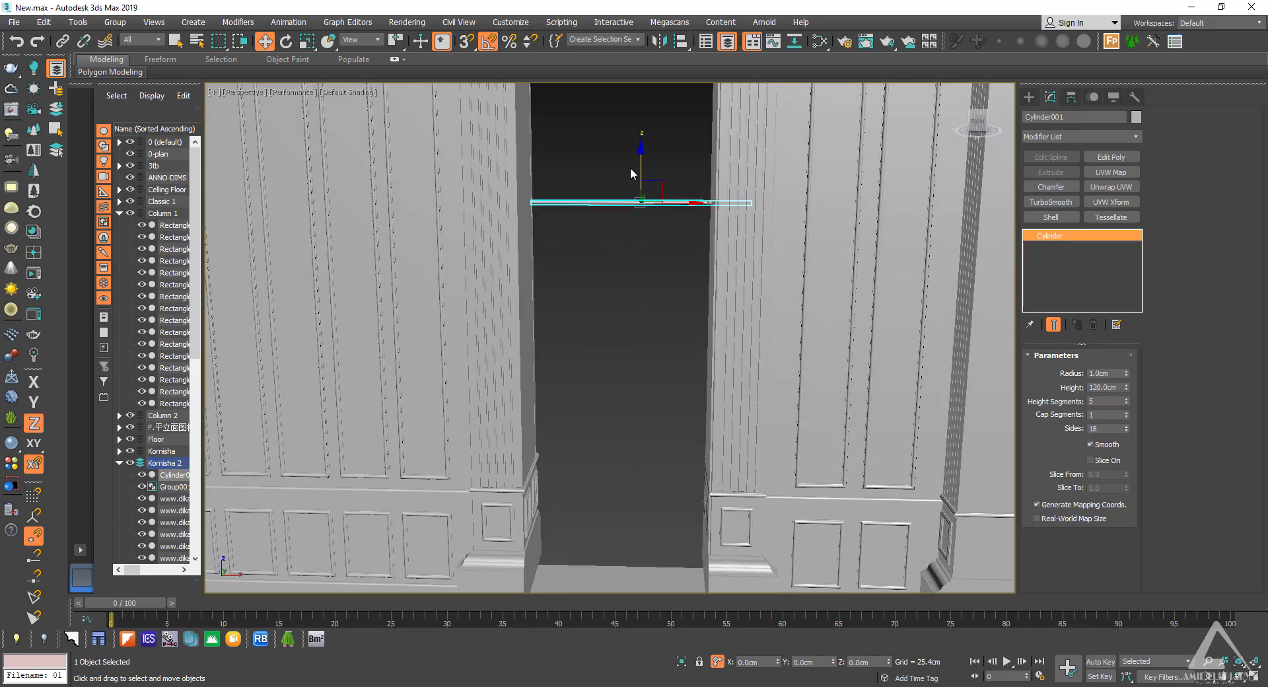
middle_click_drag(639, 141, 644, 349)
left_click_drag(641, 338, 645, 169)
middle_click_drag(642, 228, 625, 206, "alt")
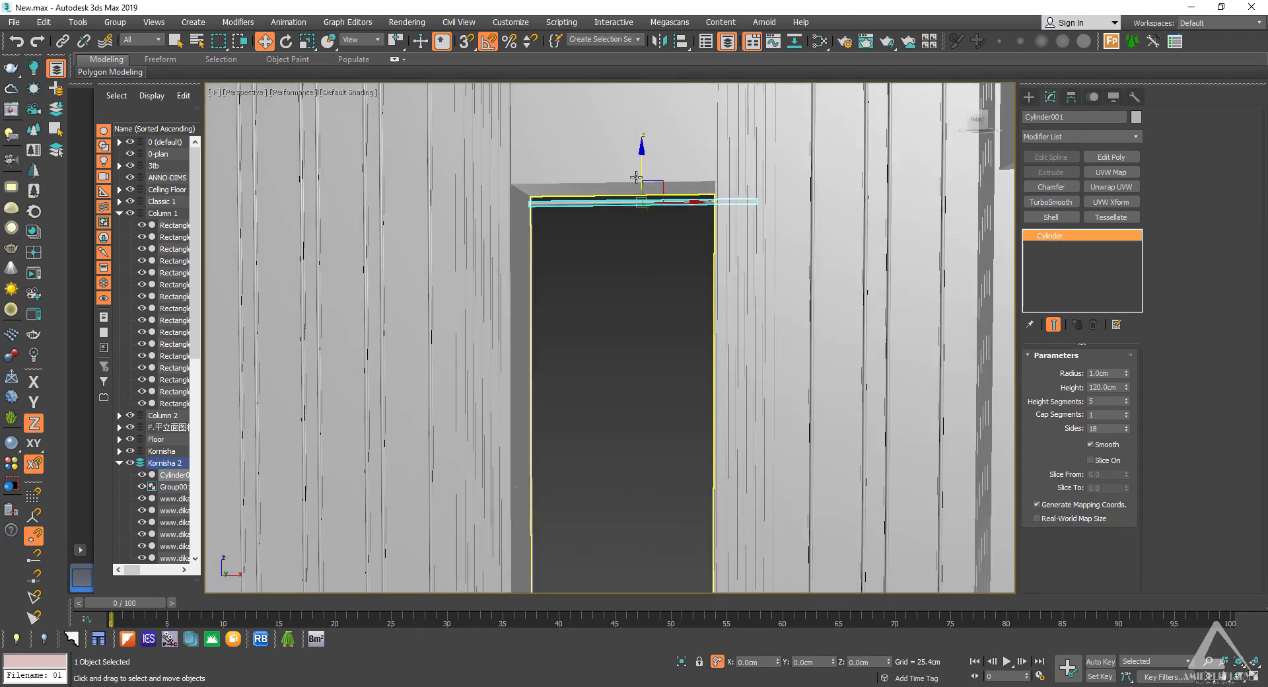
left_click_drag(642, 171, 637, 166)
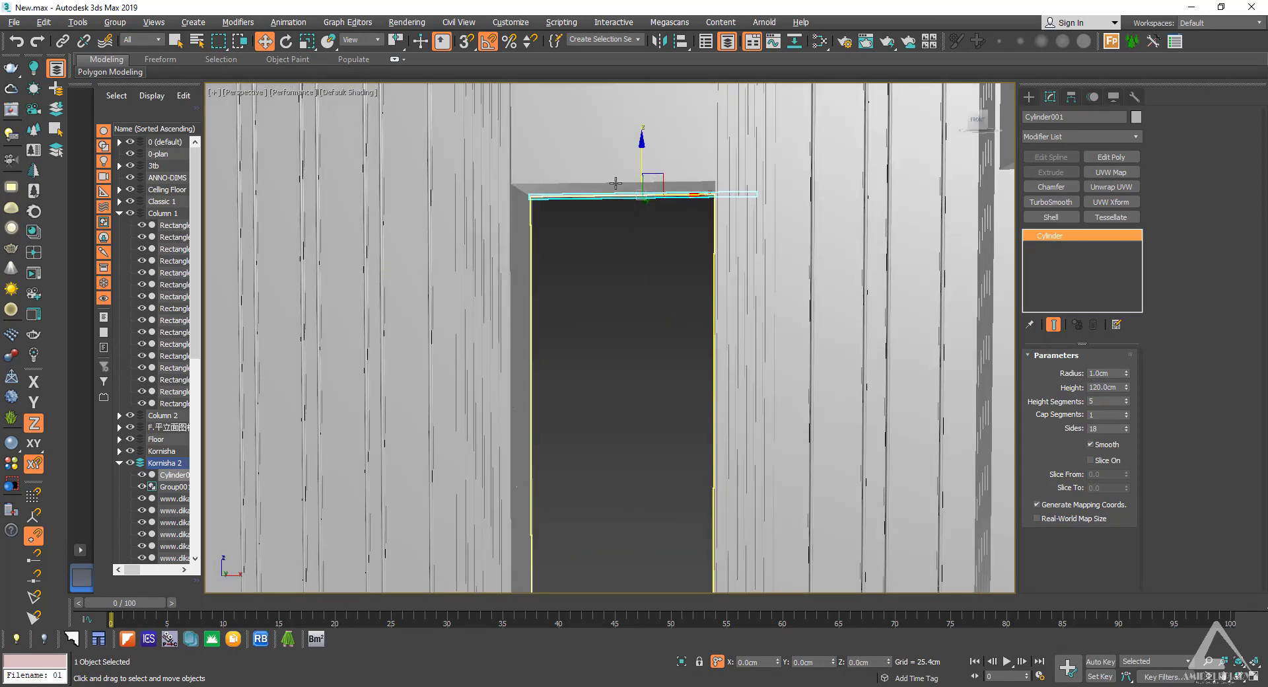
Step: Shift the rod slightly along the X axis so its left end meets the doorway's side wall
scroll(565, 189, "up", 5)
middle_click_drag(565, 189, 593, 190, "alt")
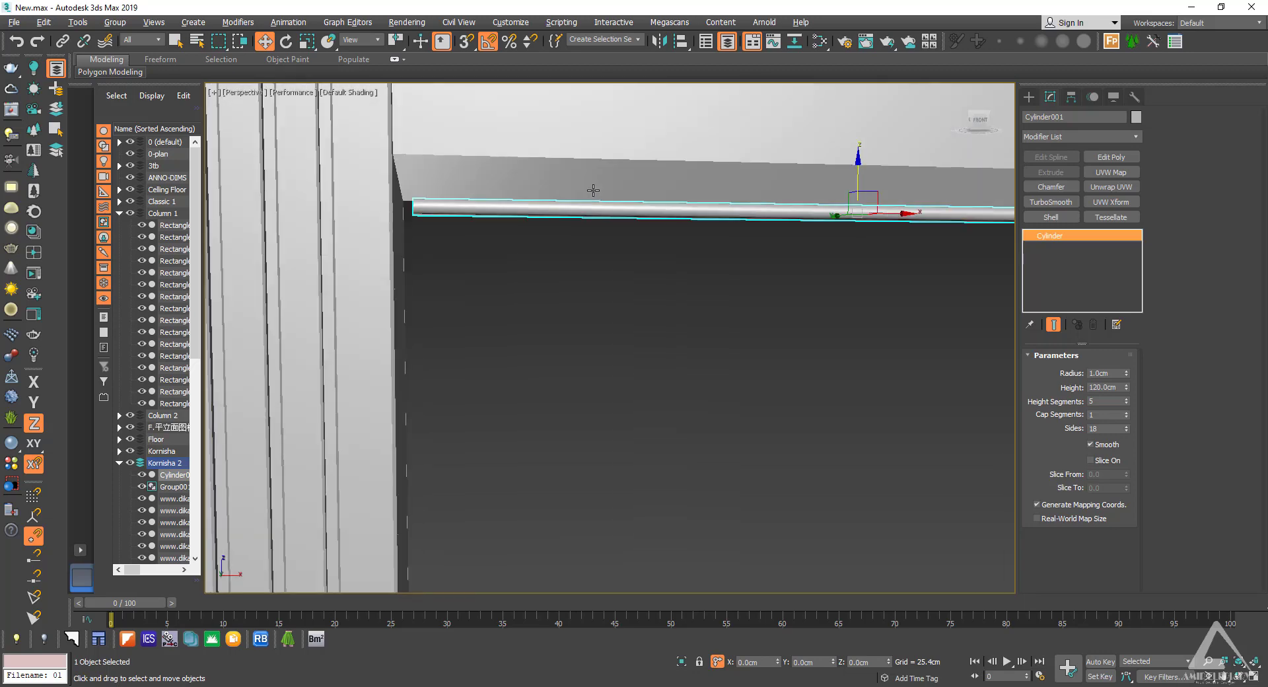
middle_click_drag(882, 226, 863, 239, "alt")
left_click_drag(889, 213, 881, 211)
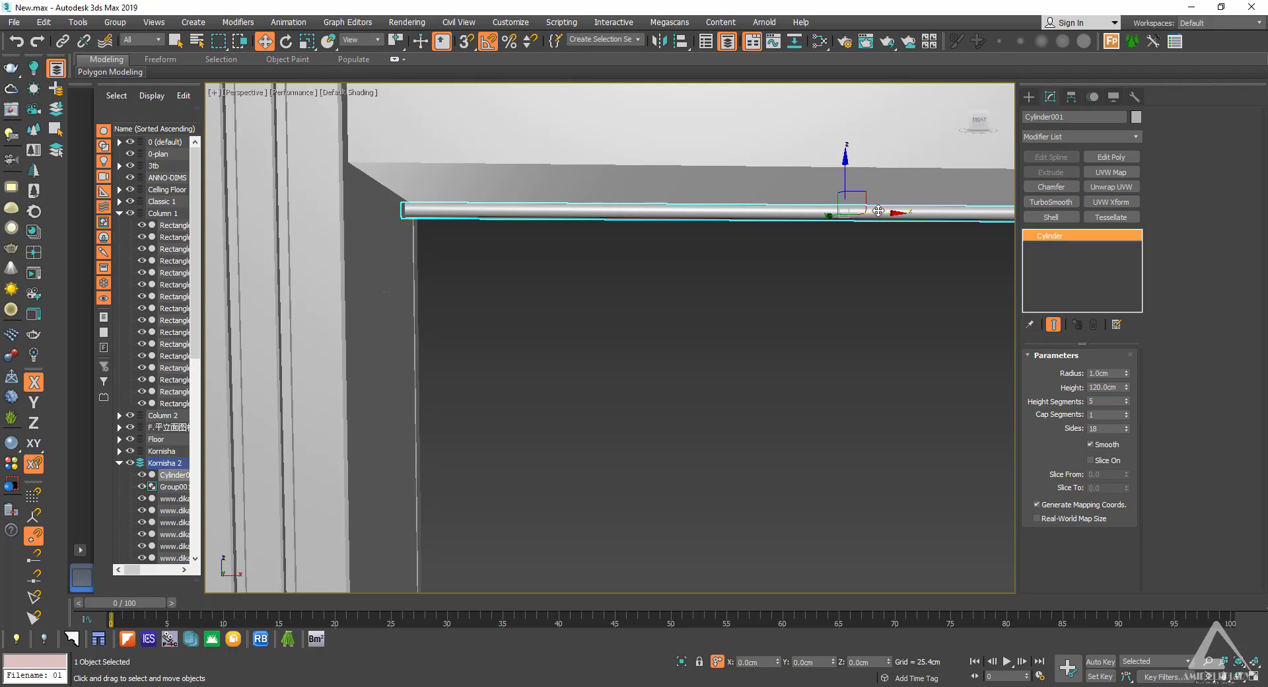
Step: Create a plane with AutoGrid on the back wall, about 317 cm long and 105 cm wide, reaching from rod height to the floor
scroll(783, 192, "down", 3)
middle_click_drag(782, 275, 689, 246)
scroll(685, 293, "down", 4)
scroll(689, 245, "down", 3)
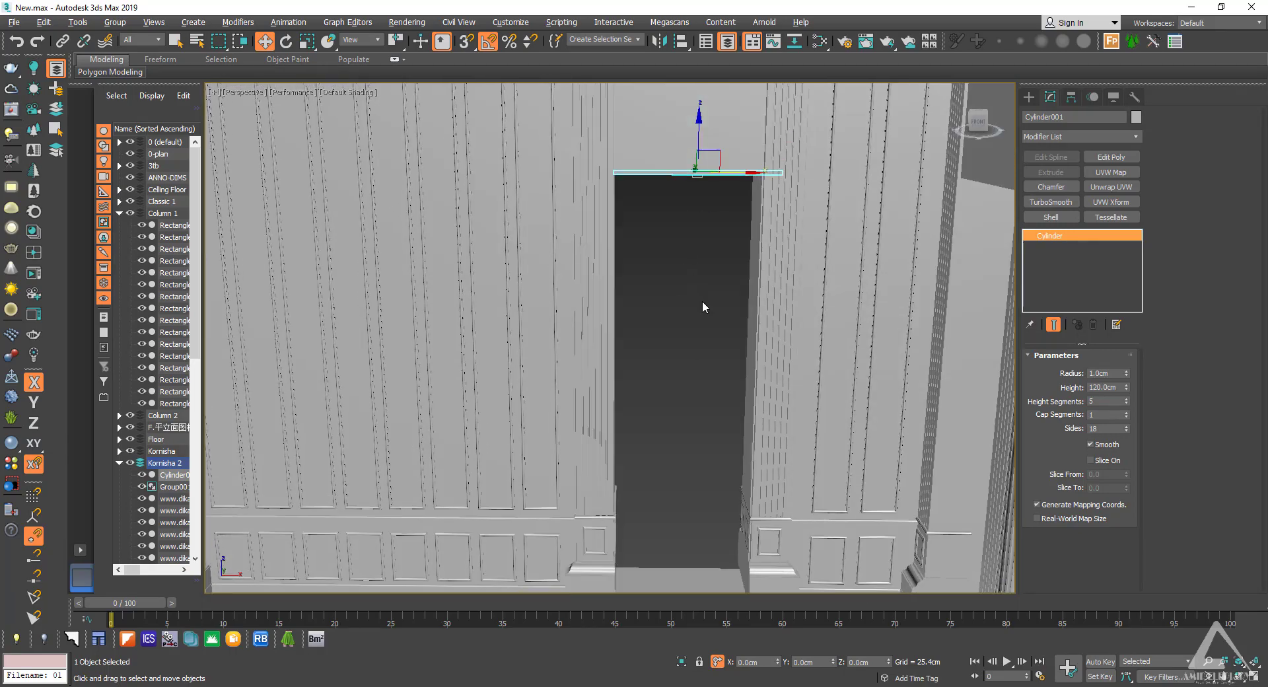
middle_click_drag(697, 324, 702, 296, "alt")
left_click(1029, 97)
left_click(1111, 234)
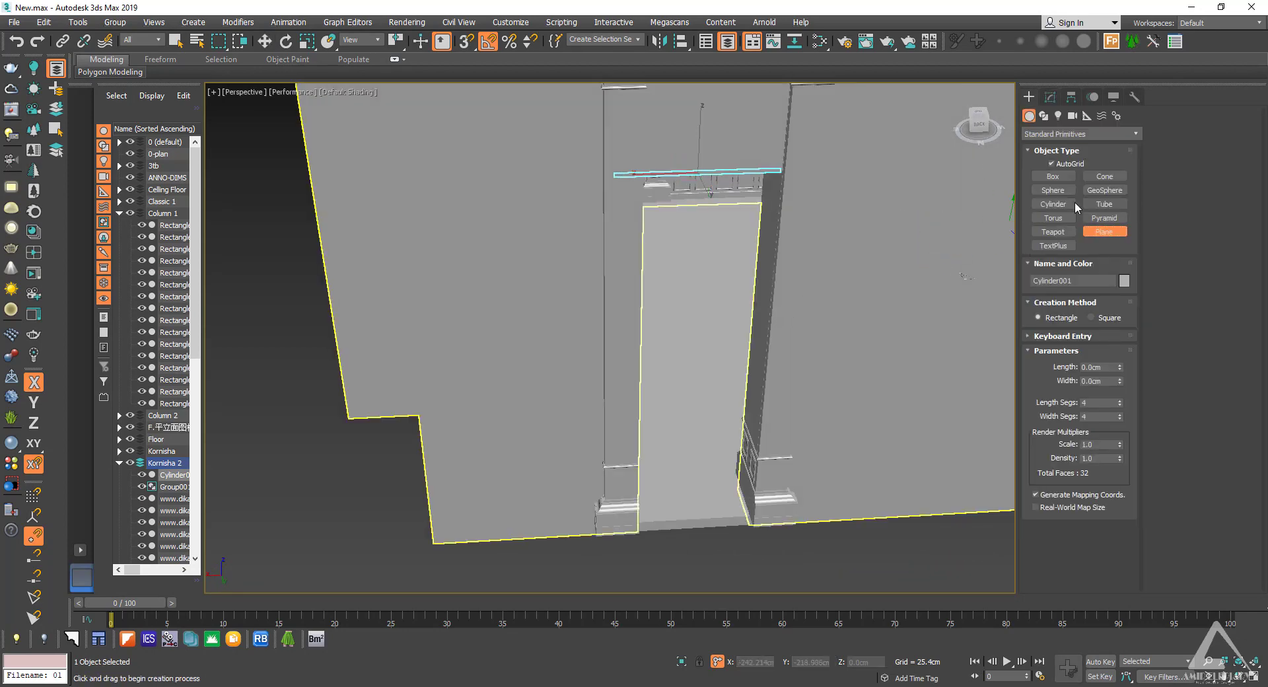
middle_click_drag(781, 193, 788, 174, "alt")
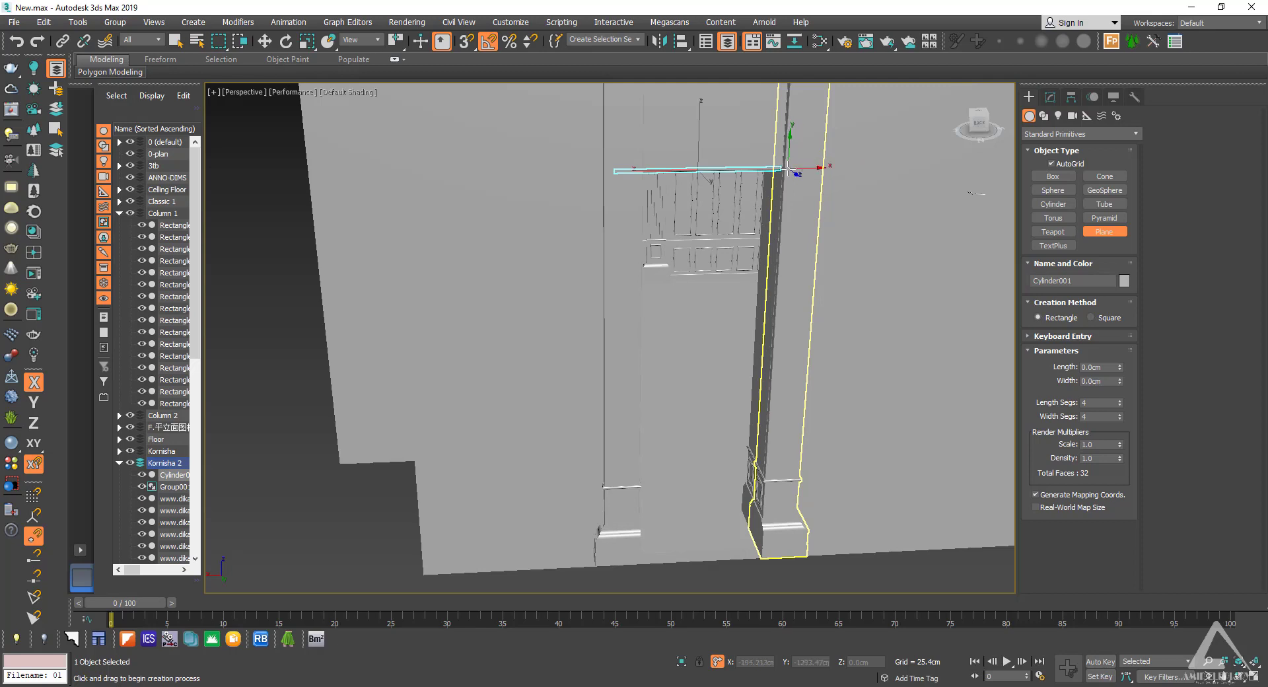
left_click_drag(790, 167, 641, 559)
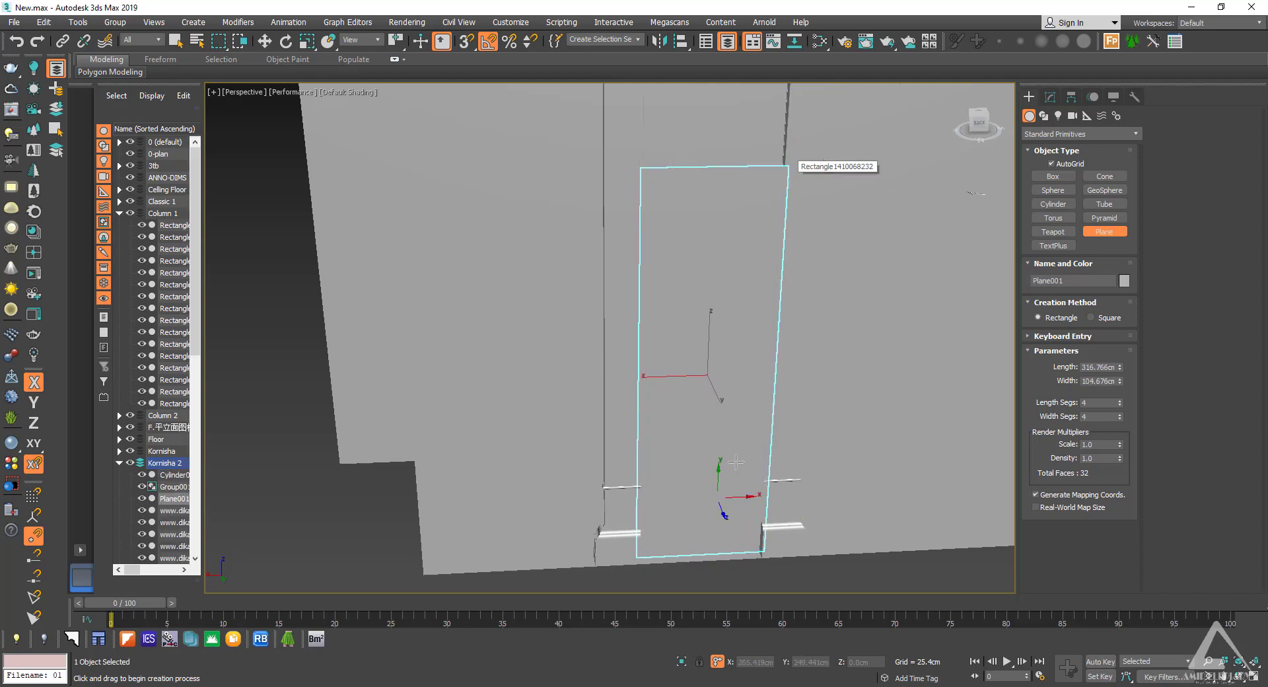
Step: Move the new plane out from the back wall along the Y axis
middle_click_drag(724, 507, 522, 469, "alt")
key("w")
middle_click_drag(601, 474, 621, 456, "alt")
left_click_drag(685, 359, 814, 515)
middle_click_drag(815, 515, 878, 513, "alt")
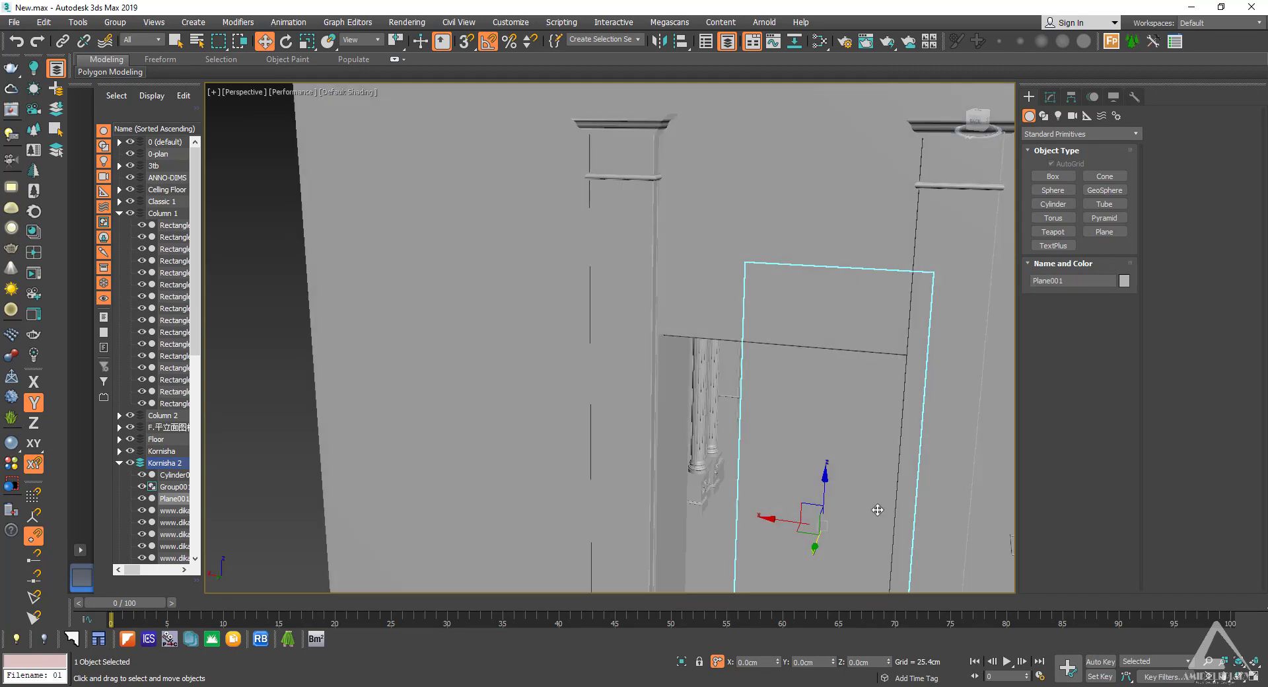
Step: Turn the plane around the Z axis to face the other way, and move it back through the wall along Y
key("e")
left_click_drag(805, 546, 924, 550)
middle_click_drag(892, 540, 796, 519, "alt")
key("w")
left_click_drag(796, 518, 685, 466)
middle_click_drag(684, 467, 840, 420, "alt")
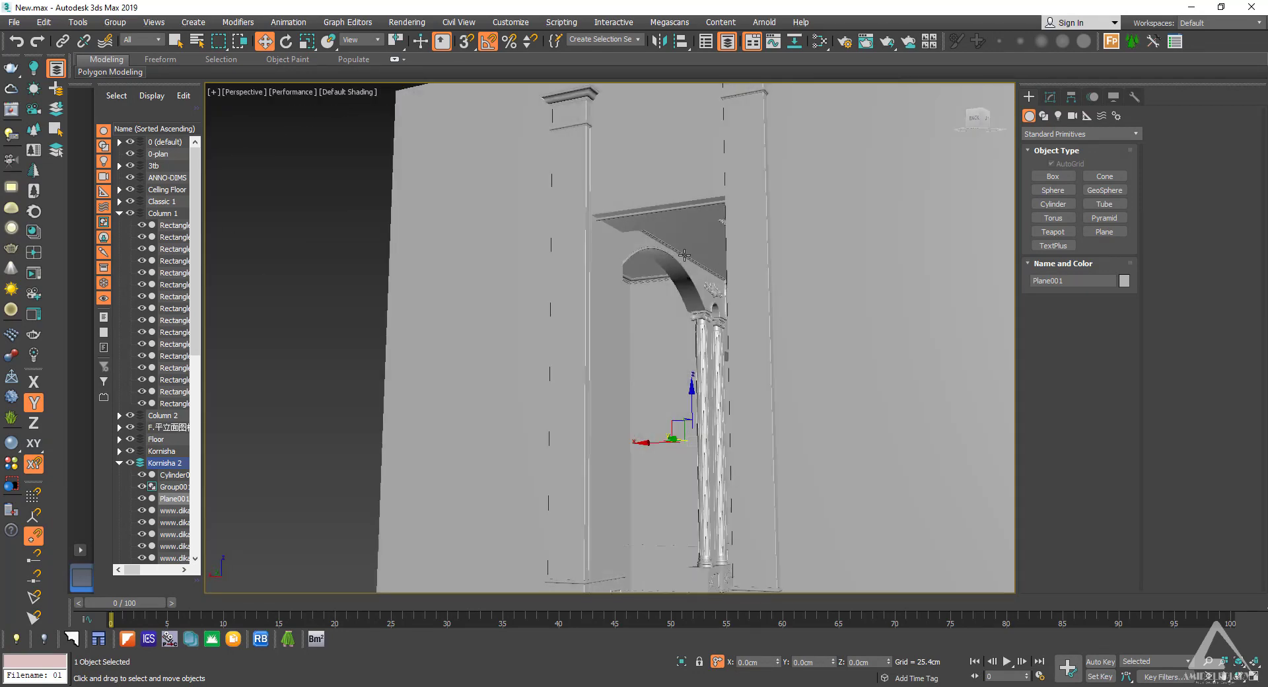
Step: Isolate the plane together with the rod and display edged faces with only the plane selected
left_click(655, 210, "ctrl")
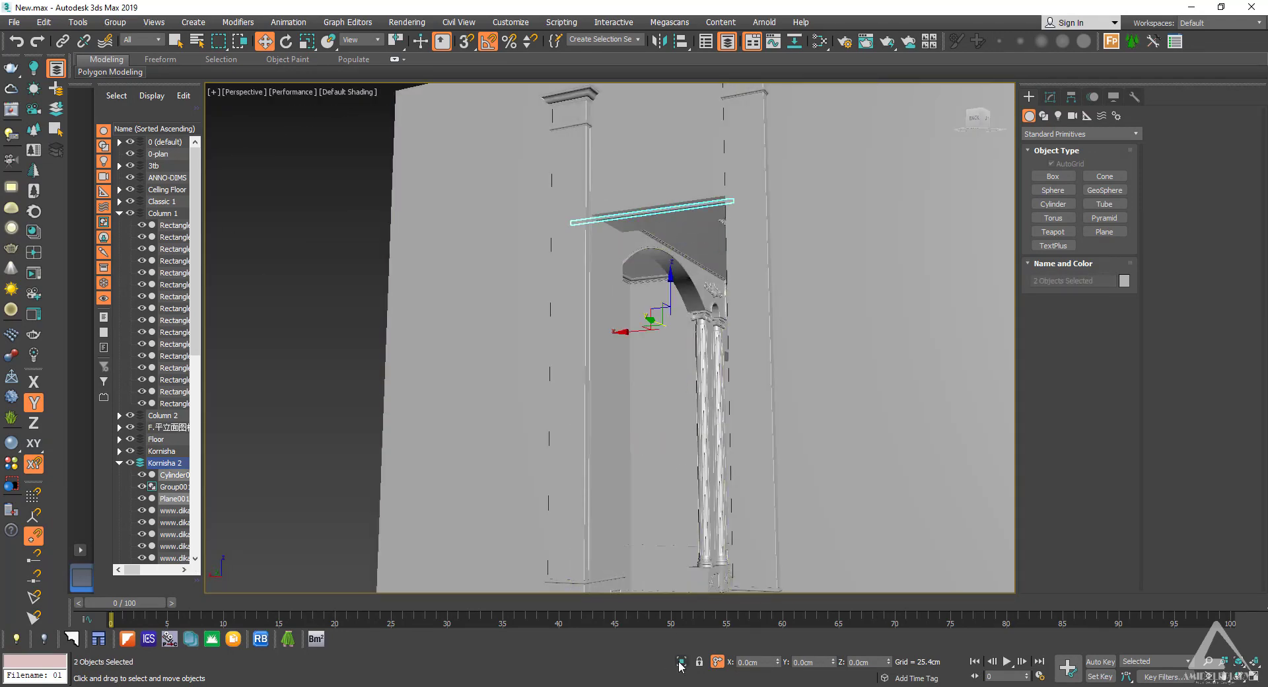
key("alt+q")
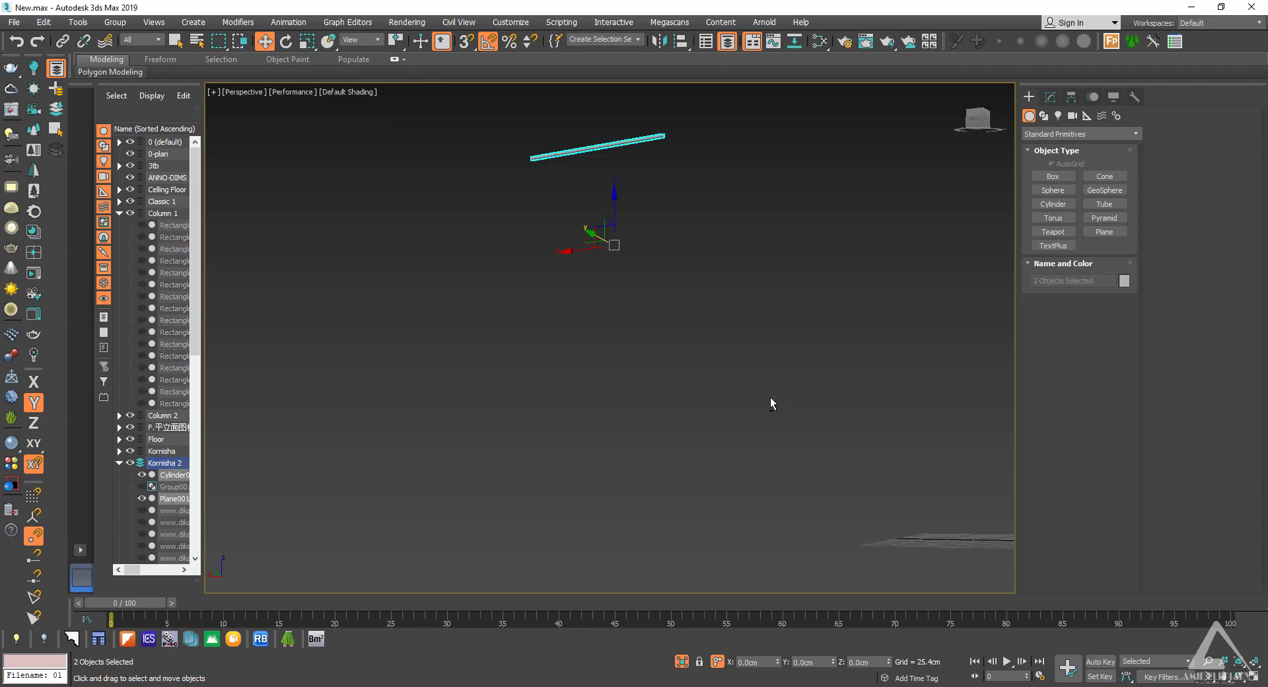
mouse_move(770, 398)
middle_mouse_down("alt")
mouse_move(707, 430)
mouse_move(738, 424)
mouse_move(745, 456)
middle_mouse_up("alt")
left_click(740, 424)
left_click(659, 437)
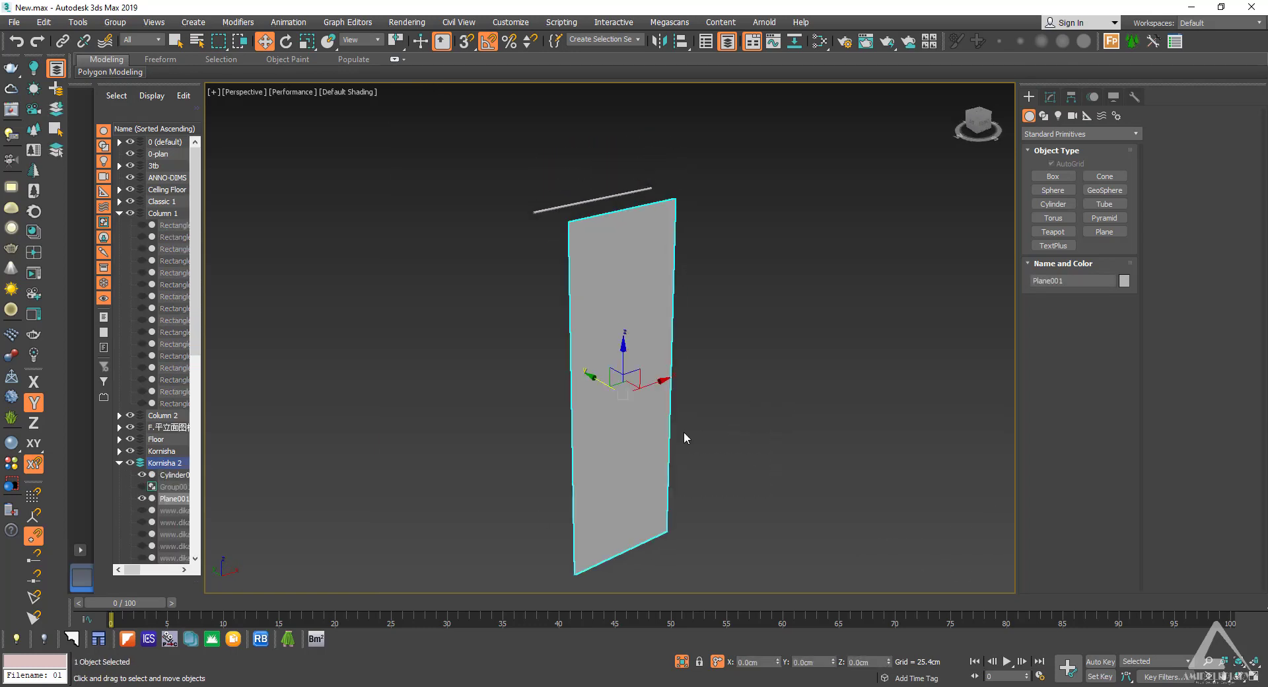
middle_click_drag(694, 408, 680, 420)
key("F4")
Step: Set the plane's length segments to 14 and width segments to 9
left_click(1050, 97)
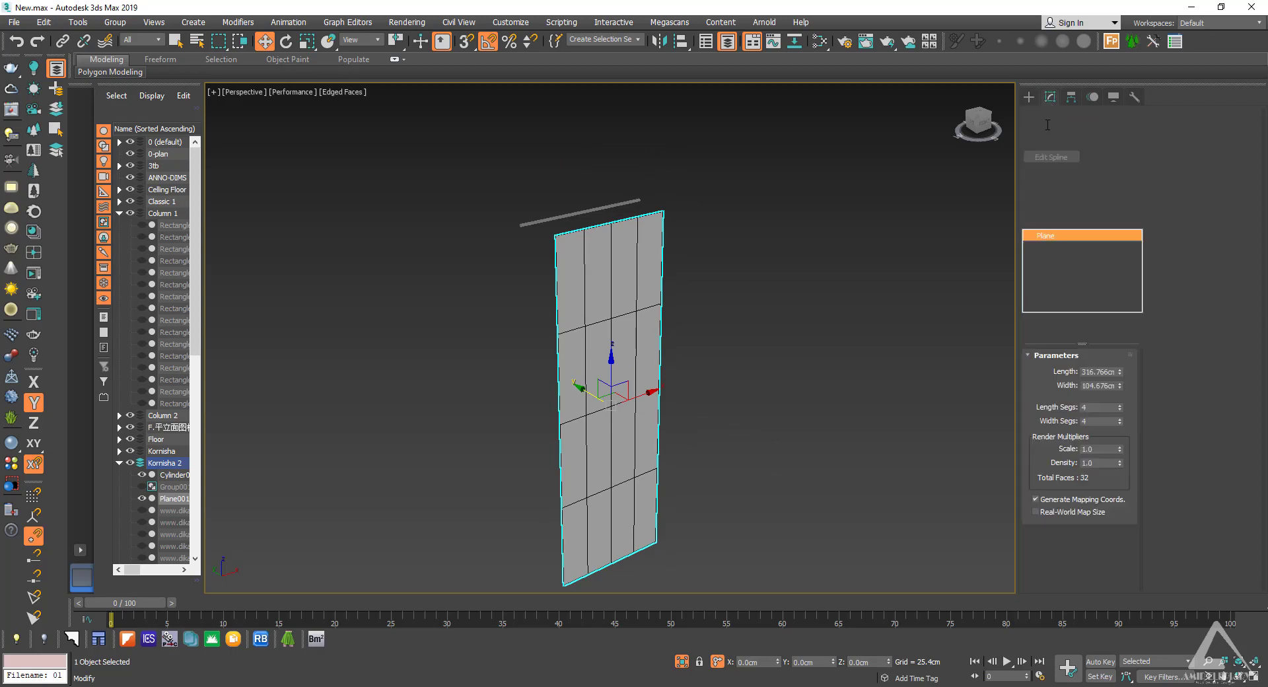
left_click(1119, 406)
left_click(1119, 406)
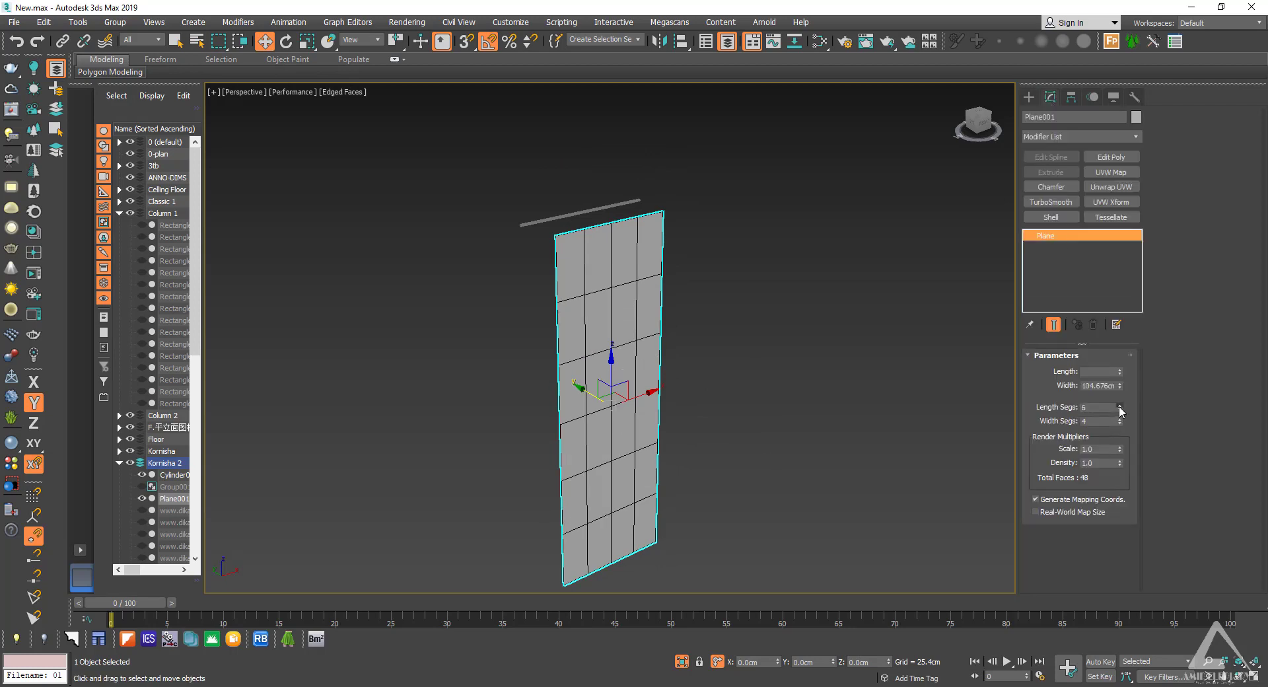
left_click(1120, 405)
left_click(1119, 406)
left_click(1119, 405)
left_click(1119, 406)
left_click(1119, 406)
left_click(1119, 405)
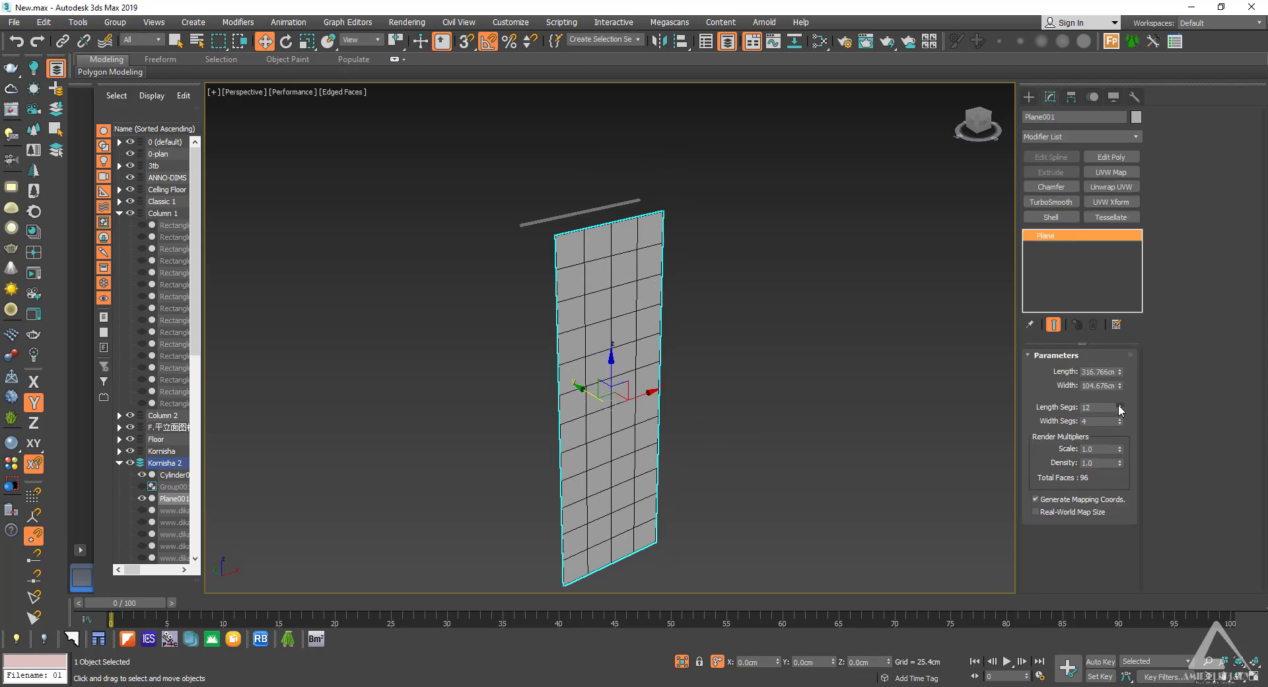
left_click(1119, 419)
left_click(1120, 418)
left_click(1119, 419)
left_click(1119, 419)
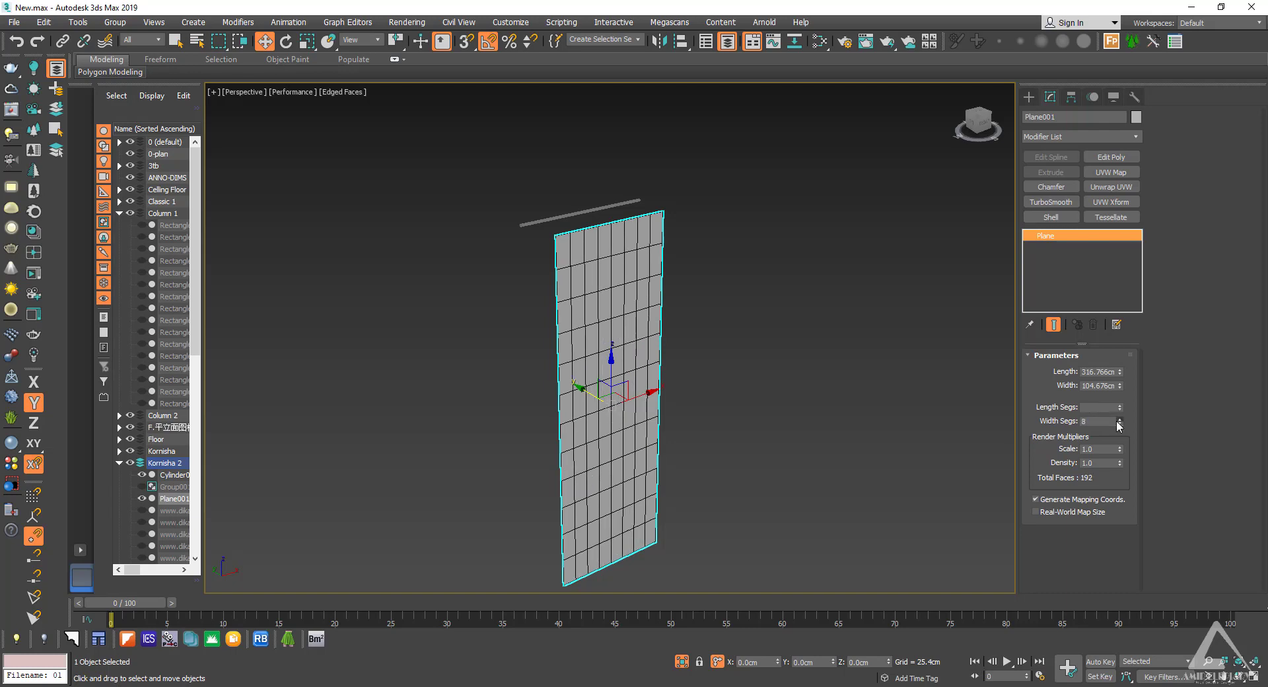
left_click(1119, 419)
left_click(1119, 406)
left_click(1120, 405)
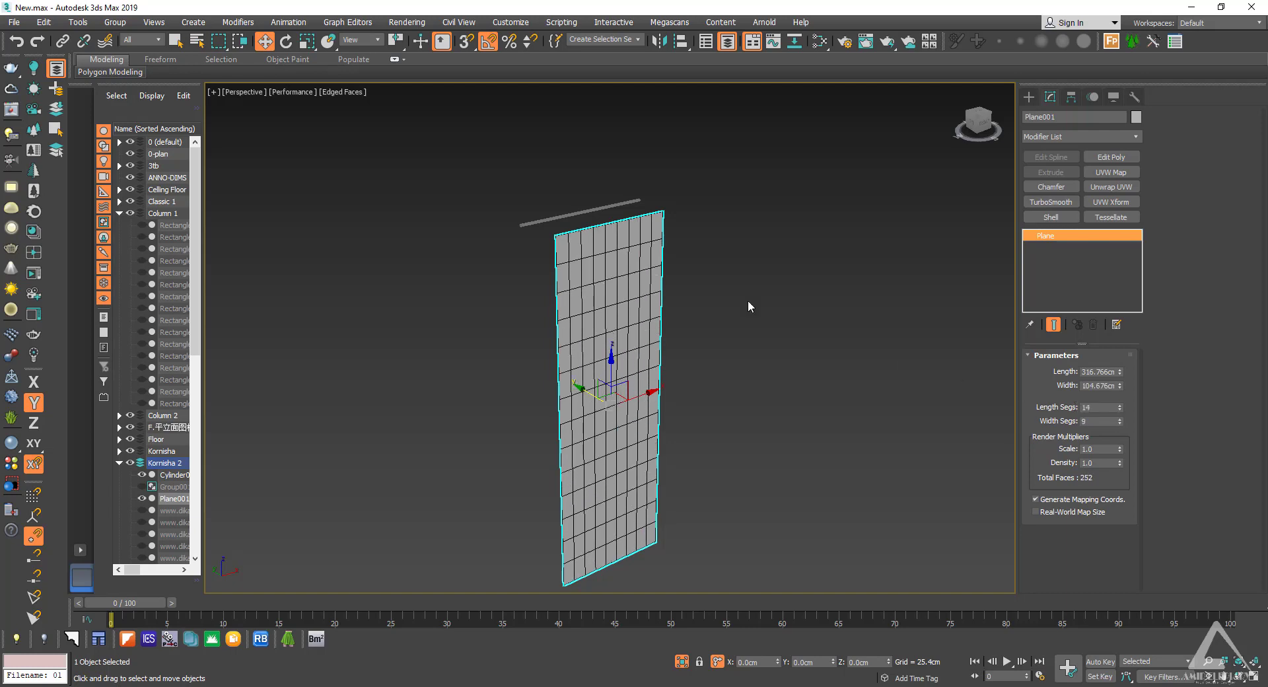
Step: Move the plane along the Y axis to line up with the rod and set its length segments to 24
scroll(681, 284, "up", 4)
left_click_drag(594, 496, 537, 476)
middle_click_drag(537, 475, 572, 305)
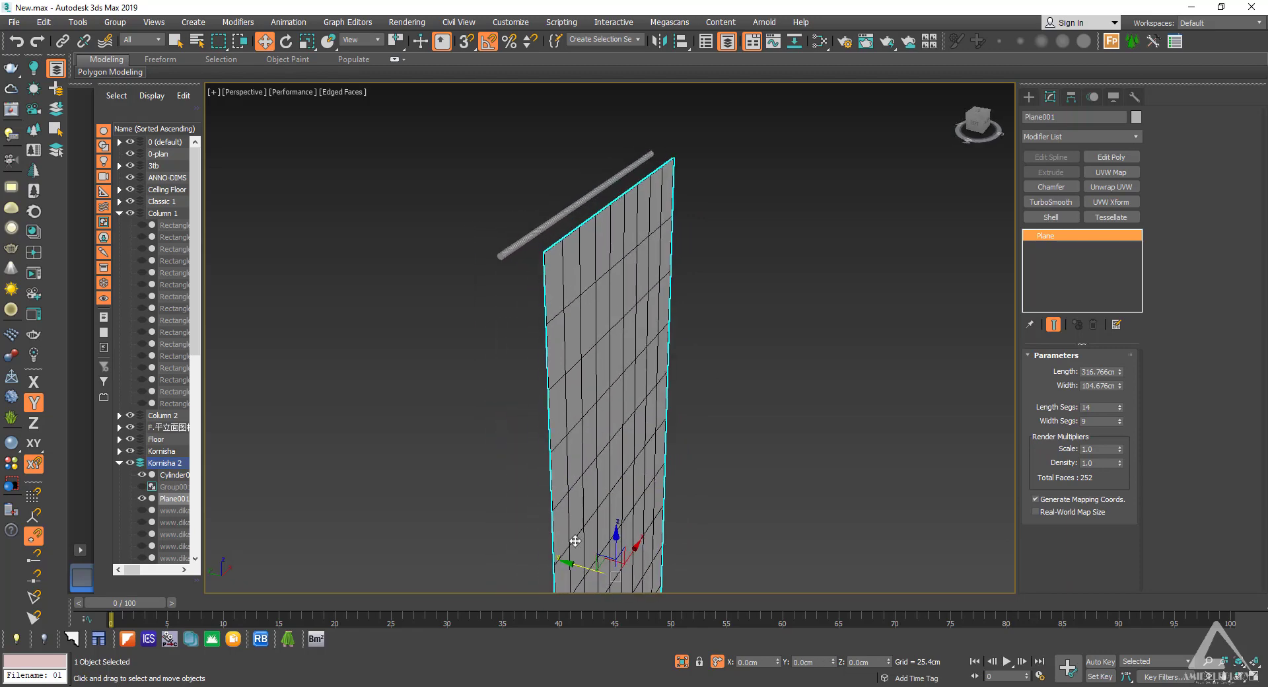
left_click_drag(587, 568, 556, 563)
middle_click_drag(538, 487, 547, 483, "alt")
middle_click_drag(579, 380, 589, 396)
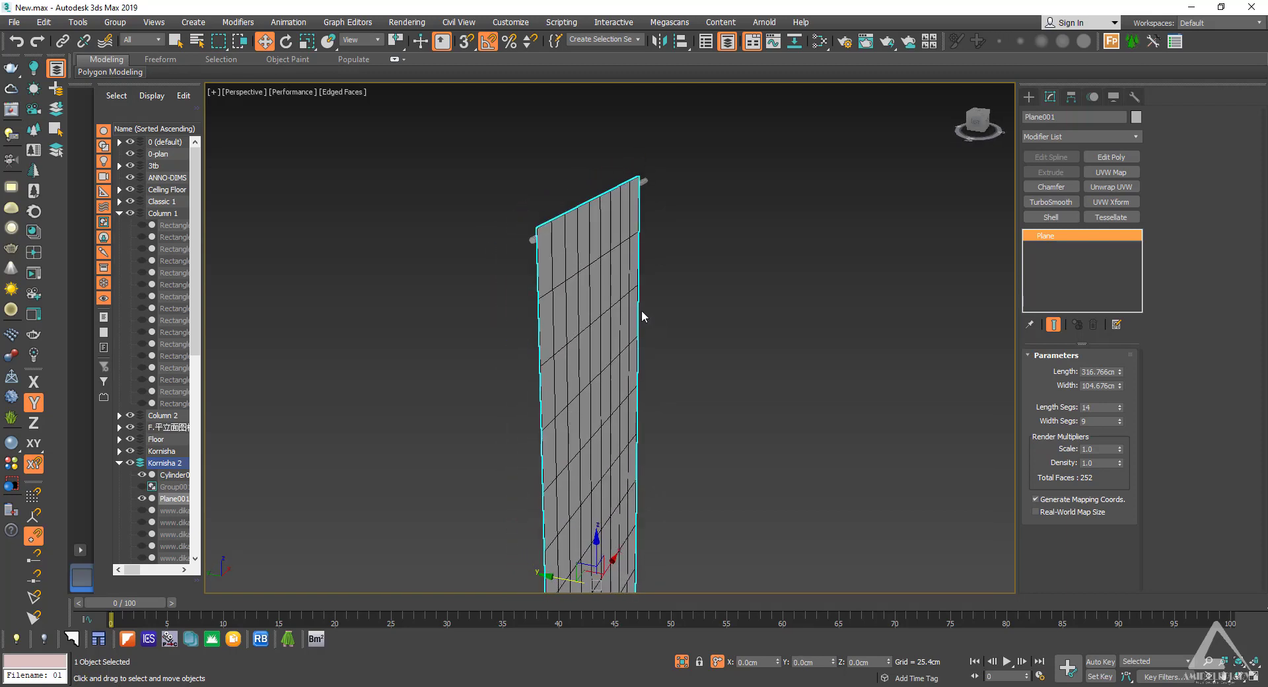
left_click_drag(1121, 404, 1121, 401)
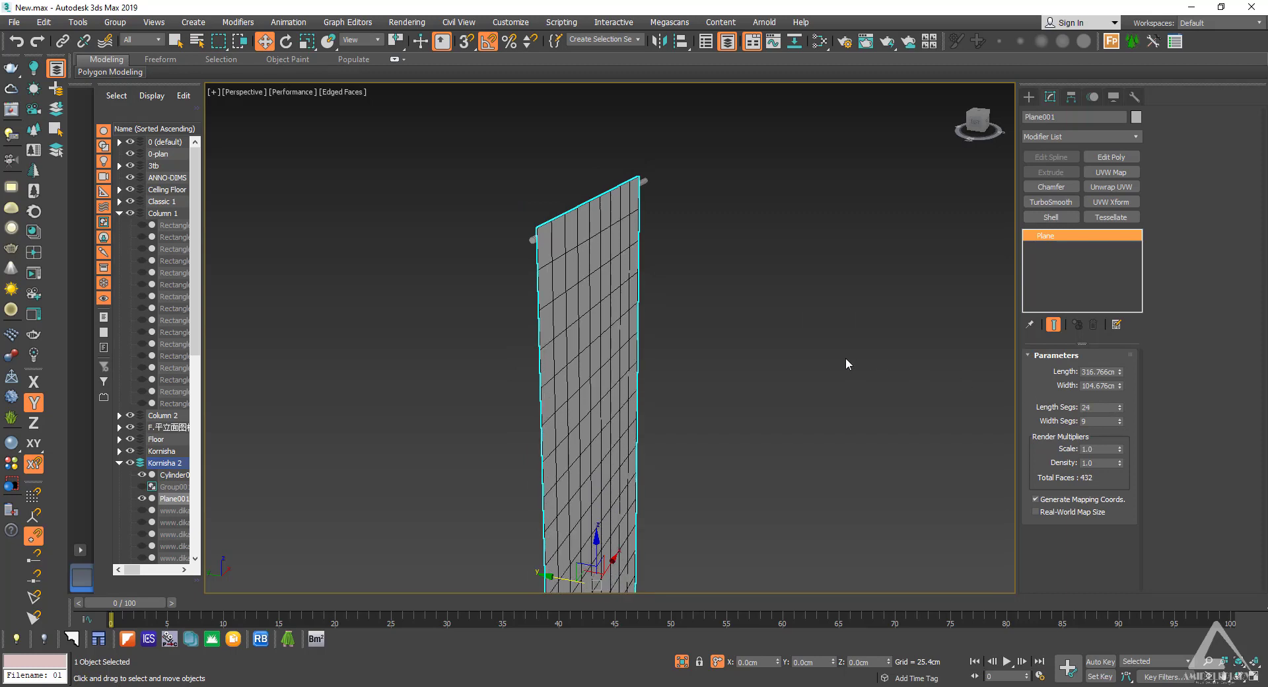
Step: Add an Edit Poly modifier to the plane and select its top row of vertices
middle_click_drag(847, 358, 823, 355, "alt")
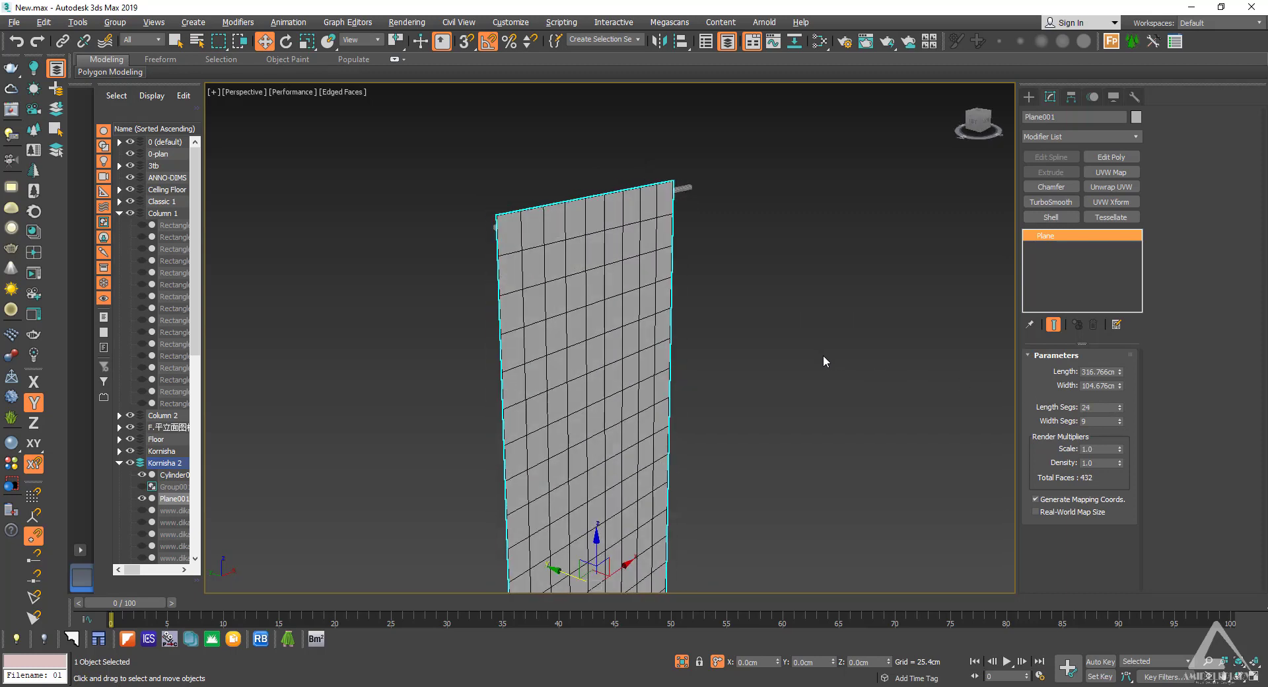
left_click(1111, 157)
left_click(1046, 459)
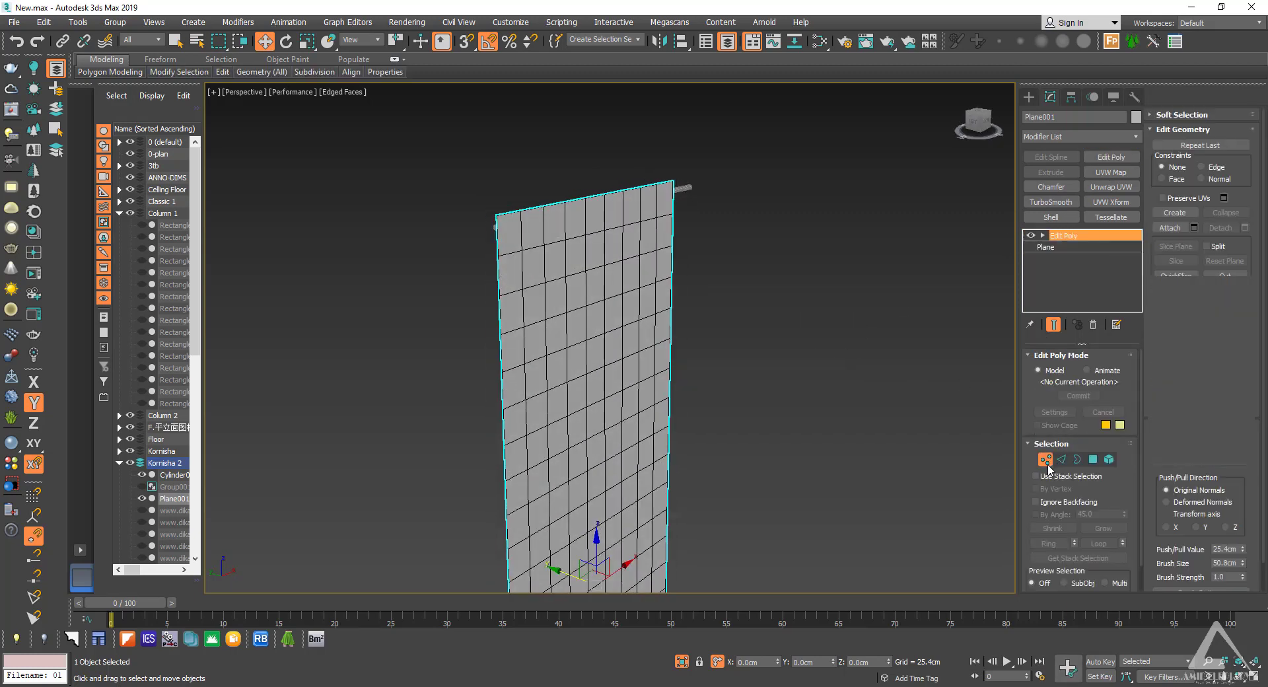
middle_click_drag(681, 278, 668, 196, "alt")
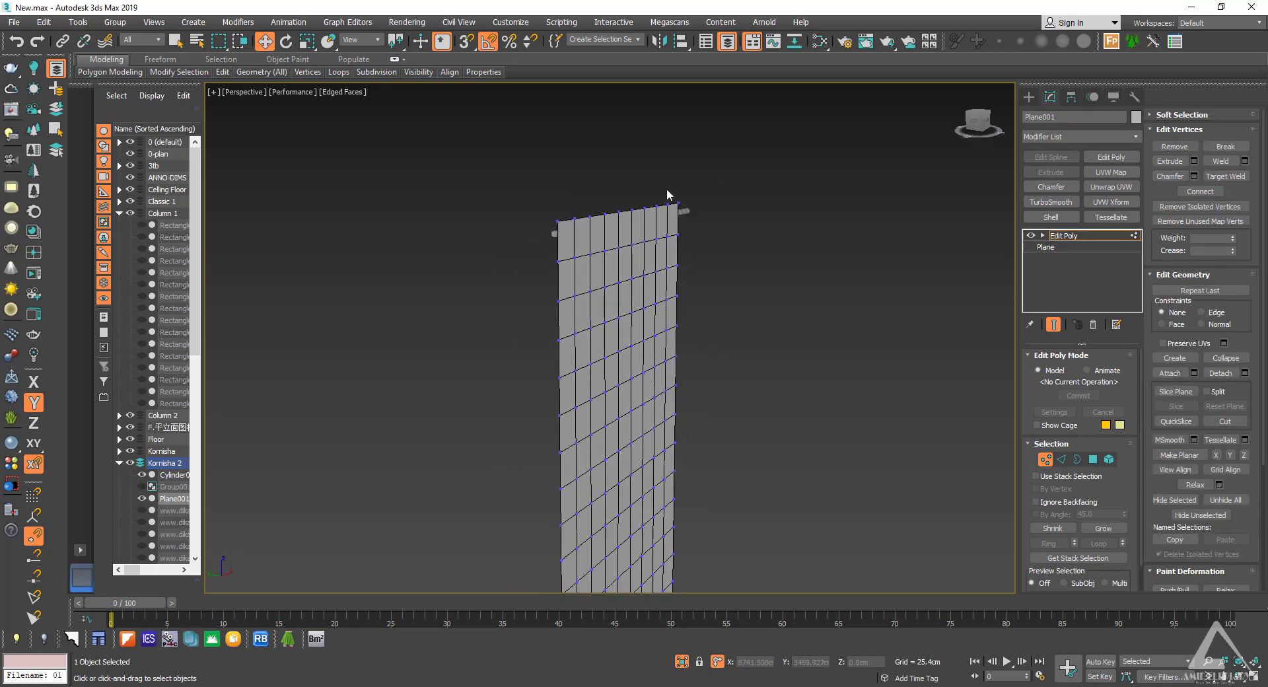
left_click_drag(540, 233, 540, 228)
middle_click_drag(539, 228, 650, 238, "alt")
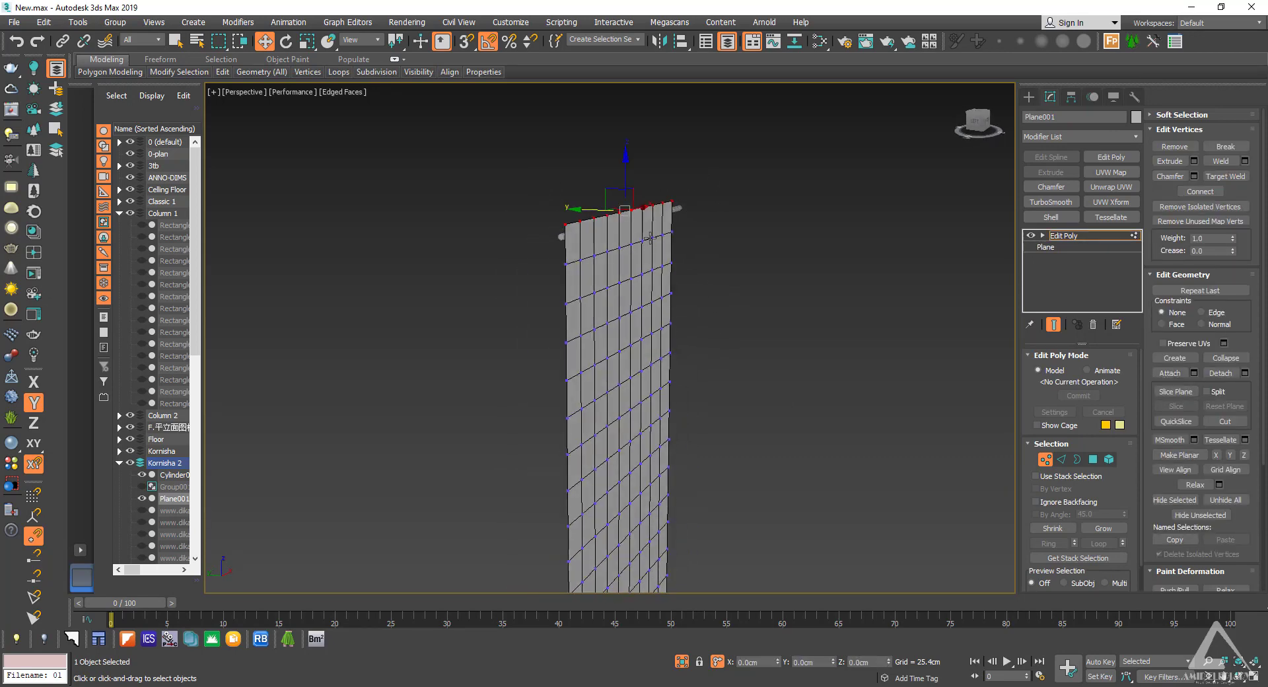
Step: Select the plane's top edges and extend them in the Left view into a sloped flap reaching over the rod
left_click(1061, 459)
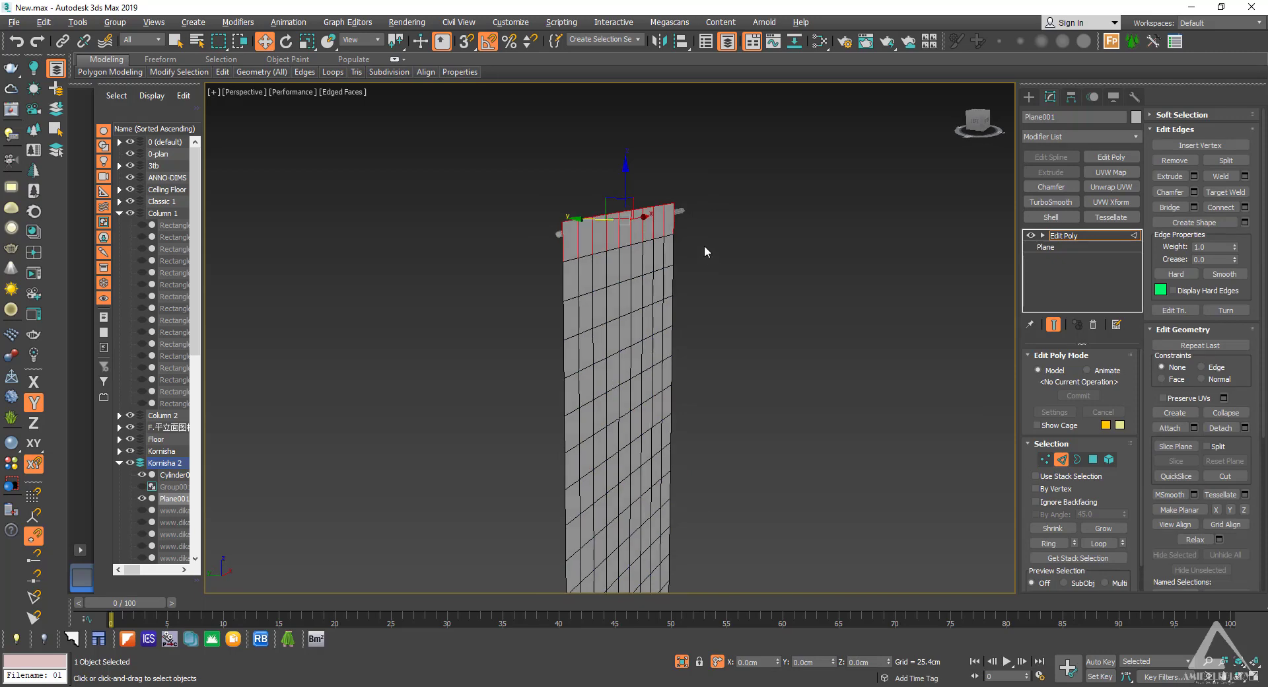
middle_click_drag(705, 244, 627, 243, "alt")
middle_click_drag(608, 334, 645, 348, "alt")
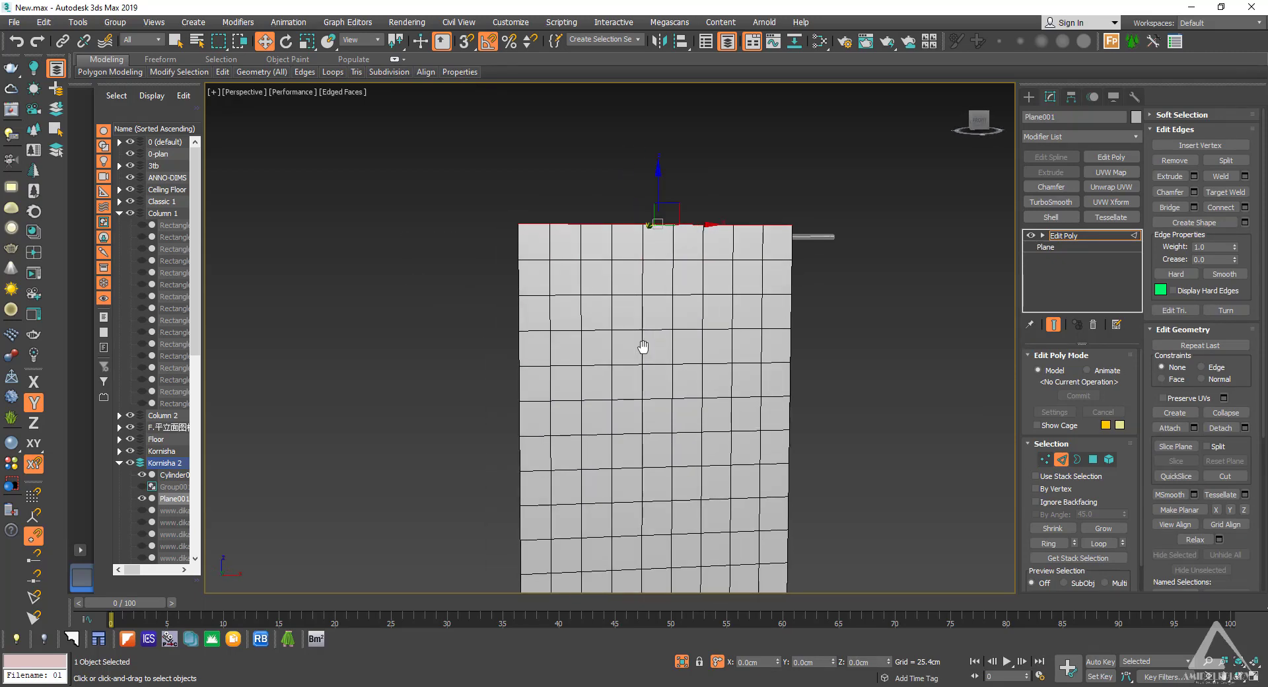
key("f")
key("l")
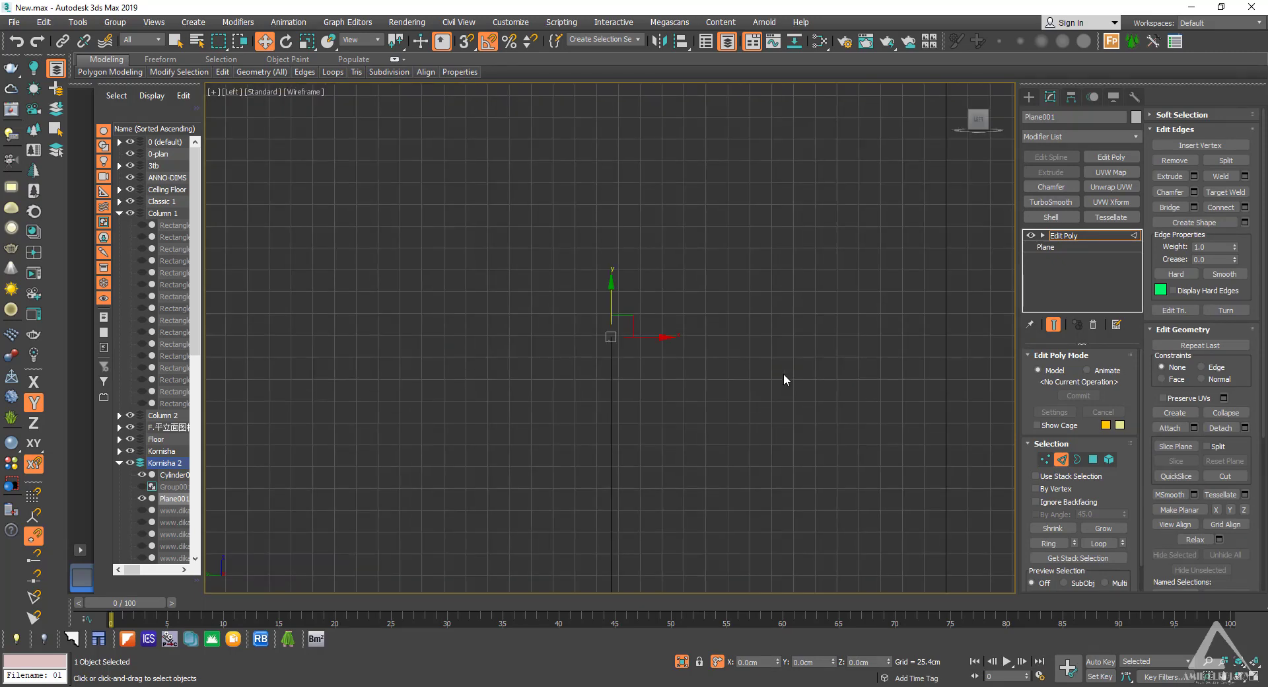
middle_click_drag(785, 430, 775, 458)
key("g")
scroll(599, 366, "up", 7)
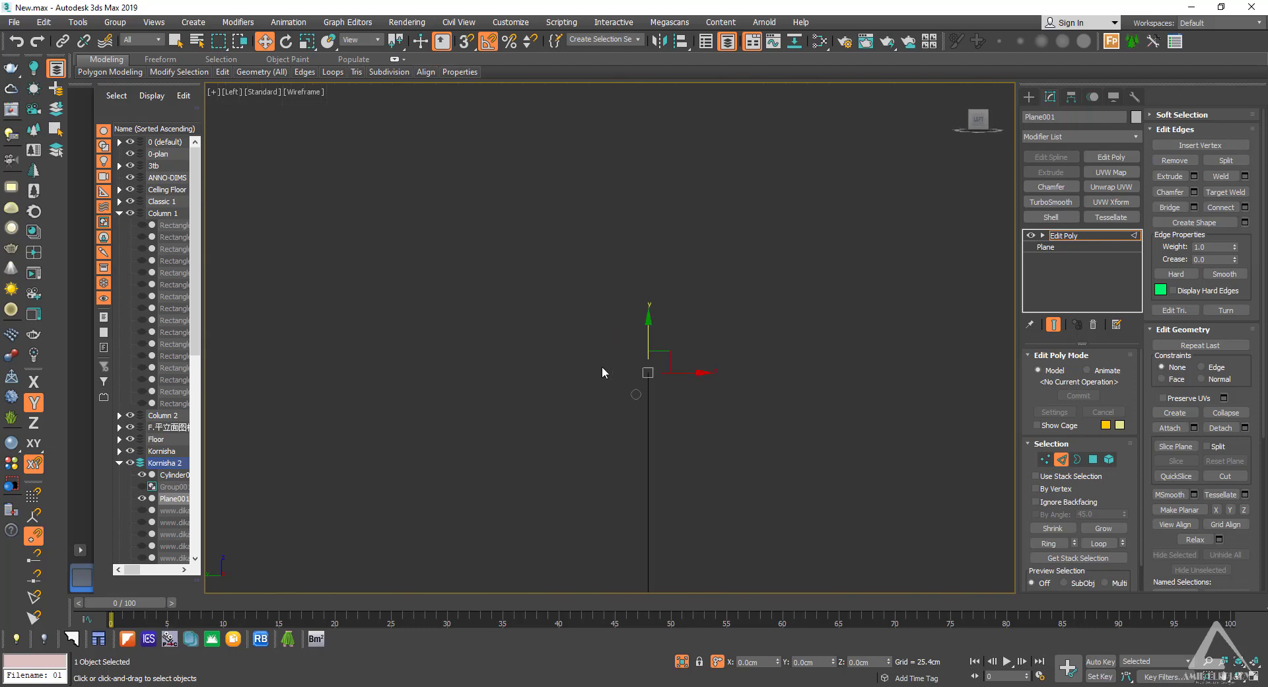
scroll(680, 404, "up", 4)
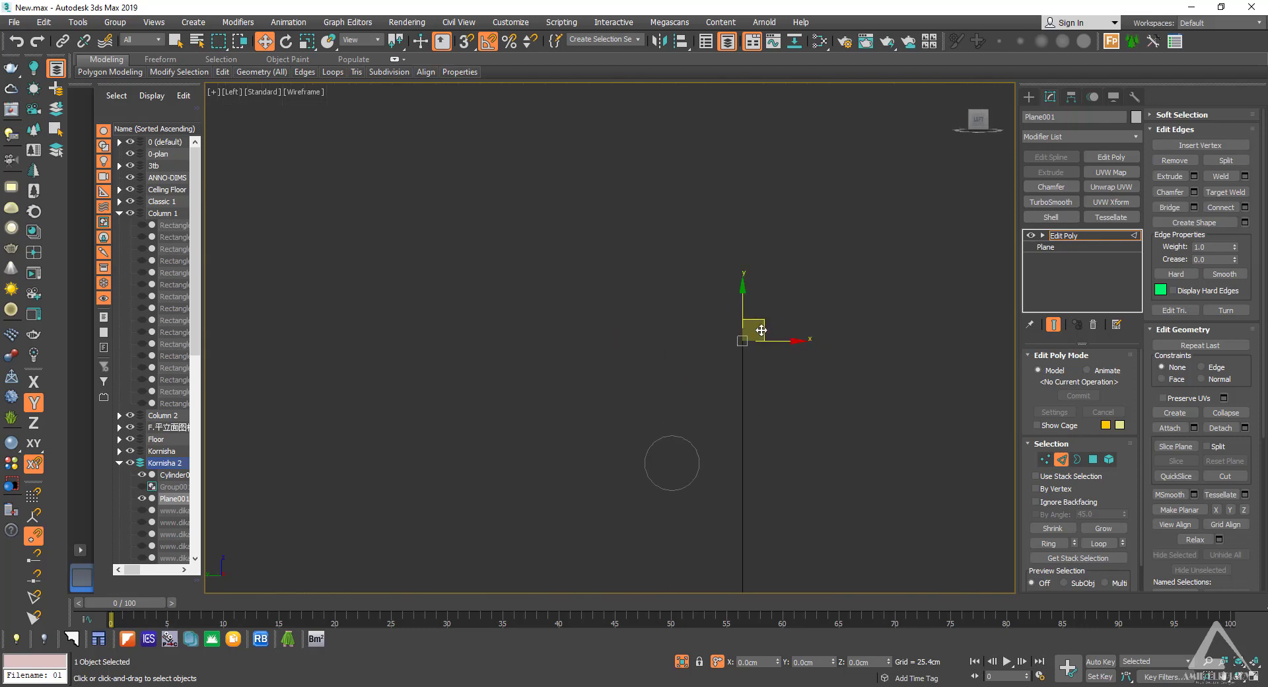
left_click_drag(749, 319, 599, 433)
middle_click_drag(651, 439, 725, 438)
key("p")
Step: Leave edge editing and add a Cloth modifier to the plane
left_click(1030, 100)
left_click(1049, 97)
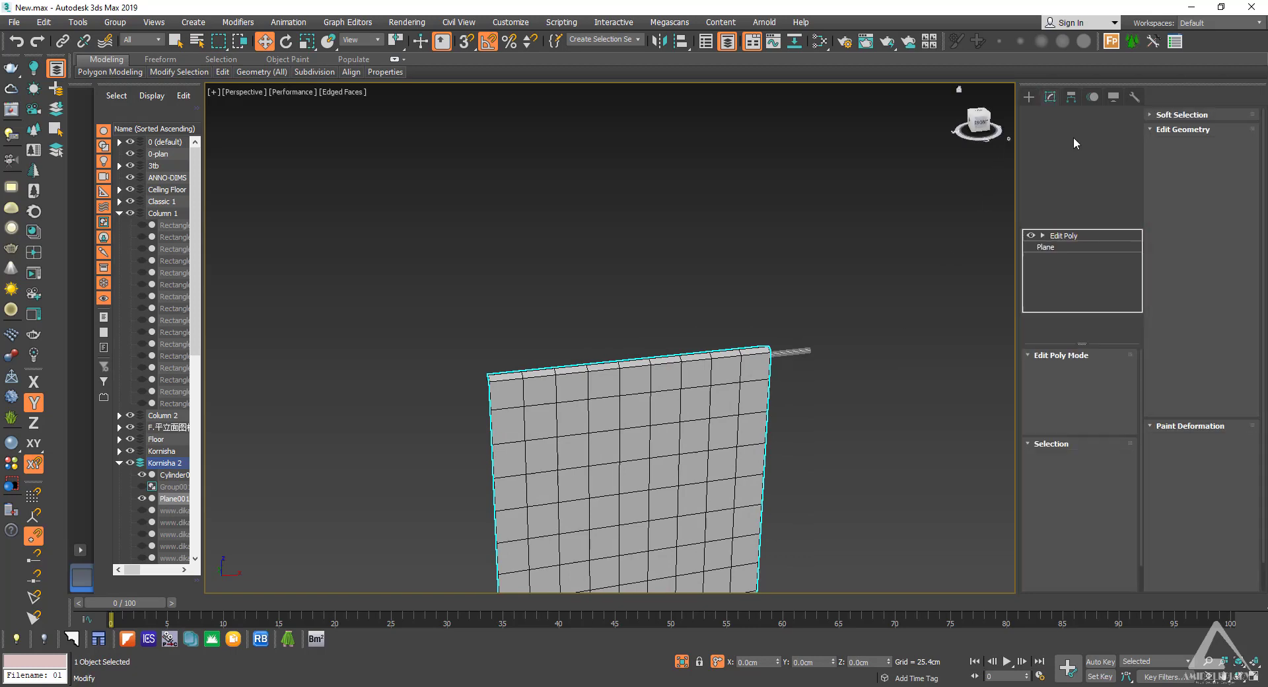
left_click(1073, 138)
type("cloth")
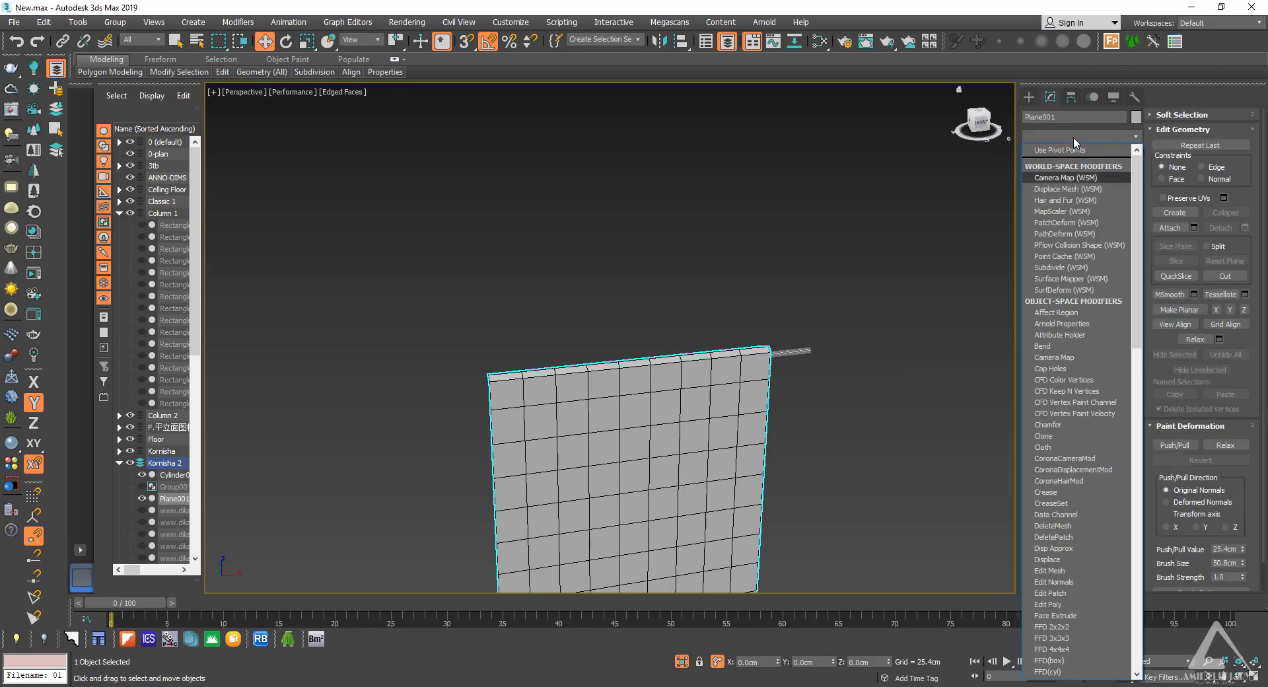
key("Return")
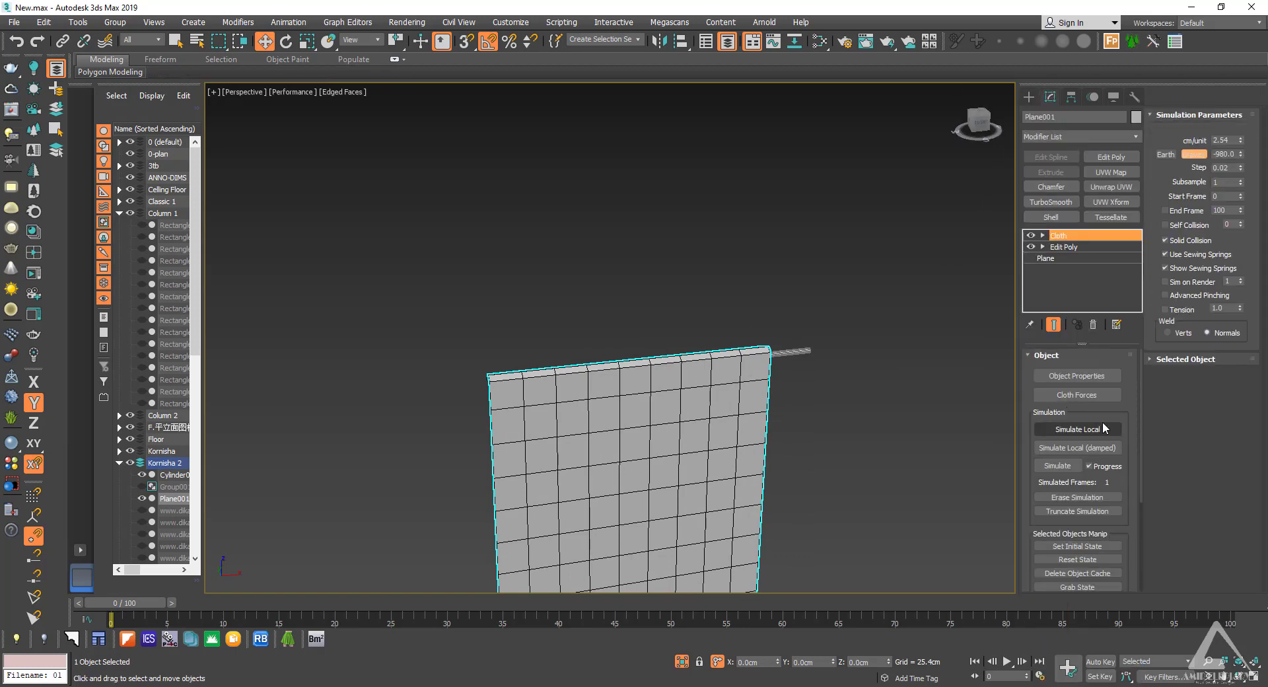
middle_click_drag(855, 396, 862, 413, "alt")
middle_click_drag(862, 413, 859, 400)
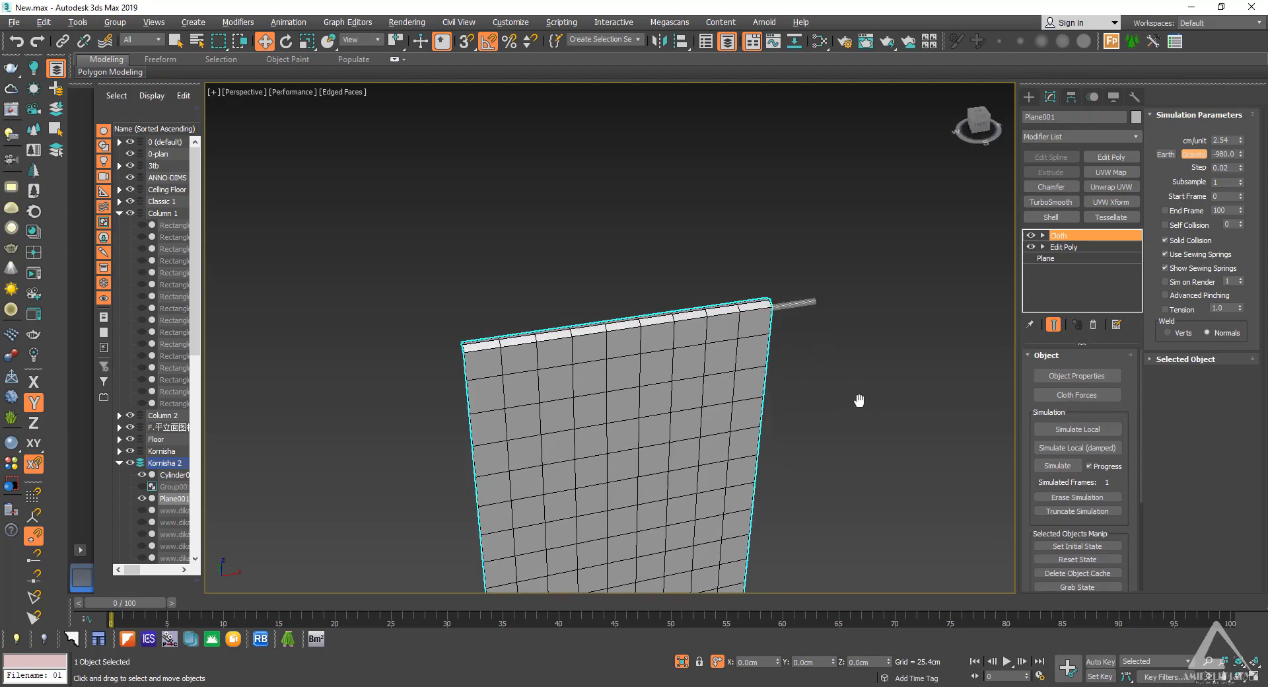
left_click(1079, 395)
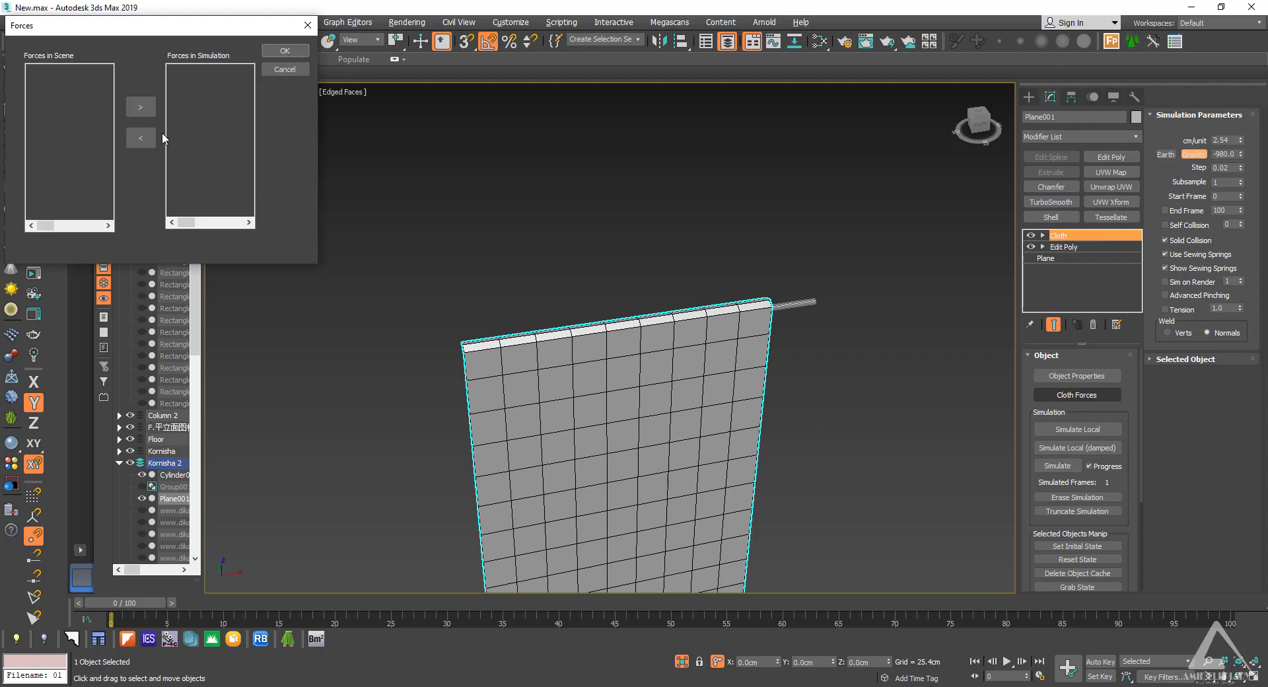
left_click(284, 69)
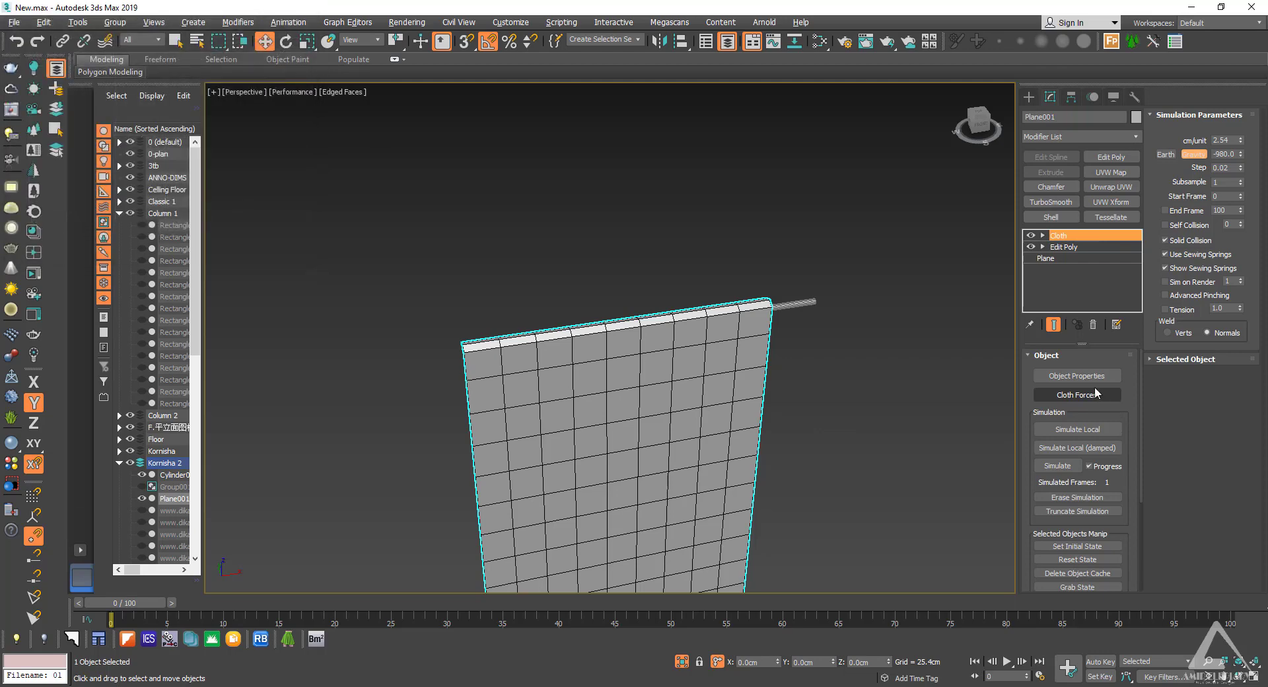
Step: Add the rod, Cylinder001, to the objects in the plane's cloth simulation
left_click(1076, 376)
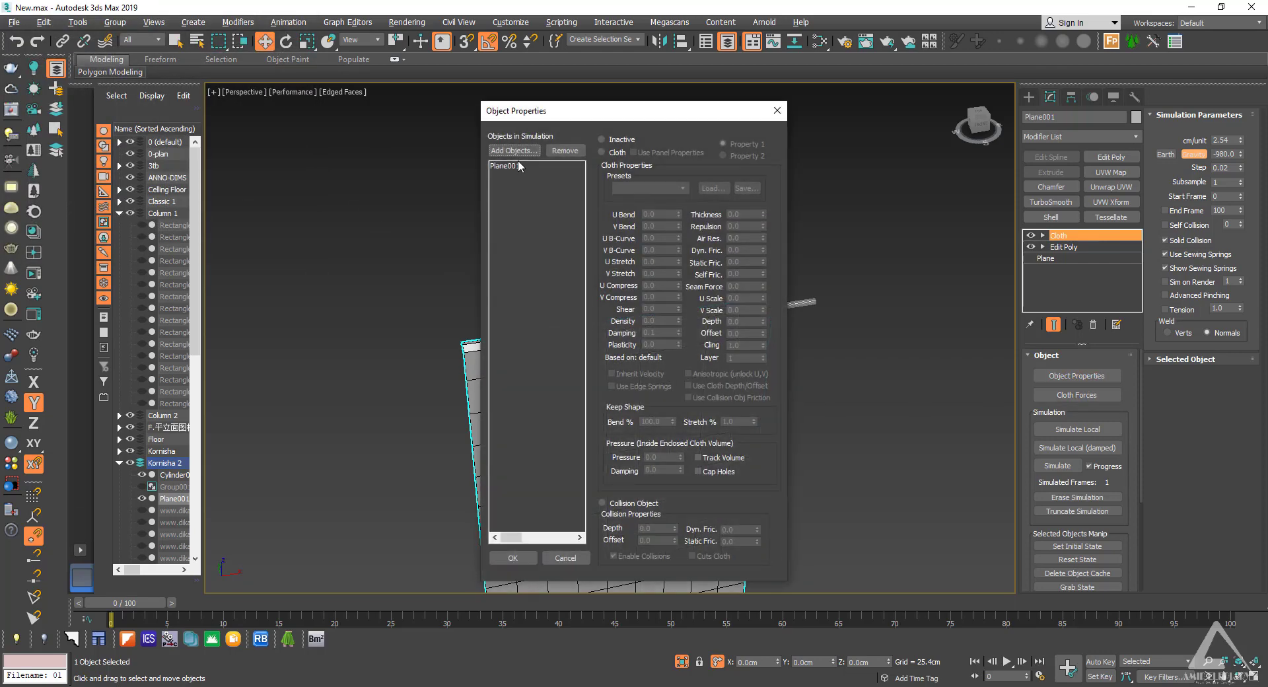
left_click(515, 150)
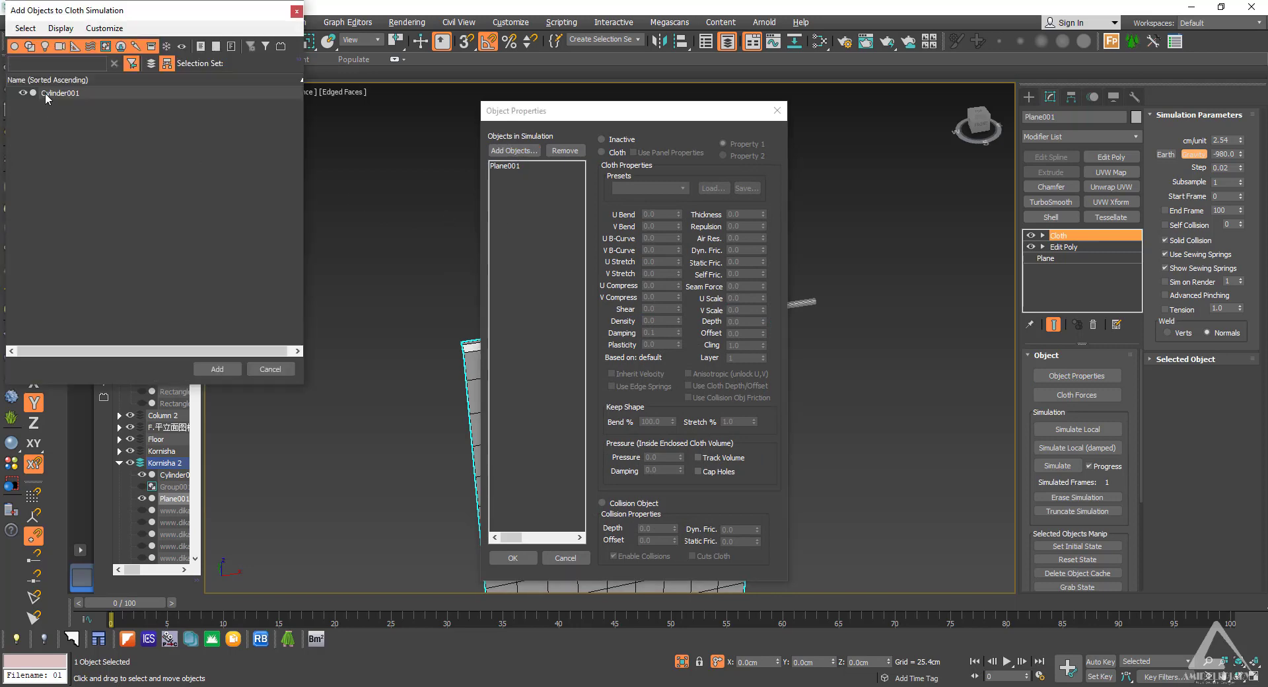
left_click(60, 93)
left_click(217, 369)
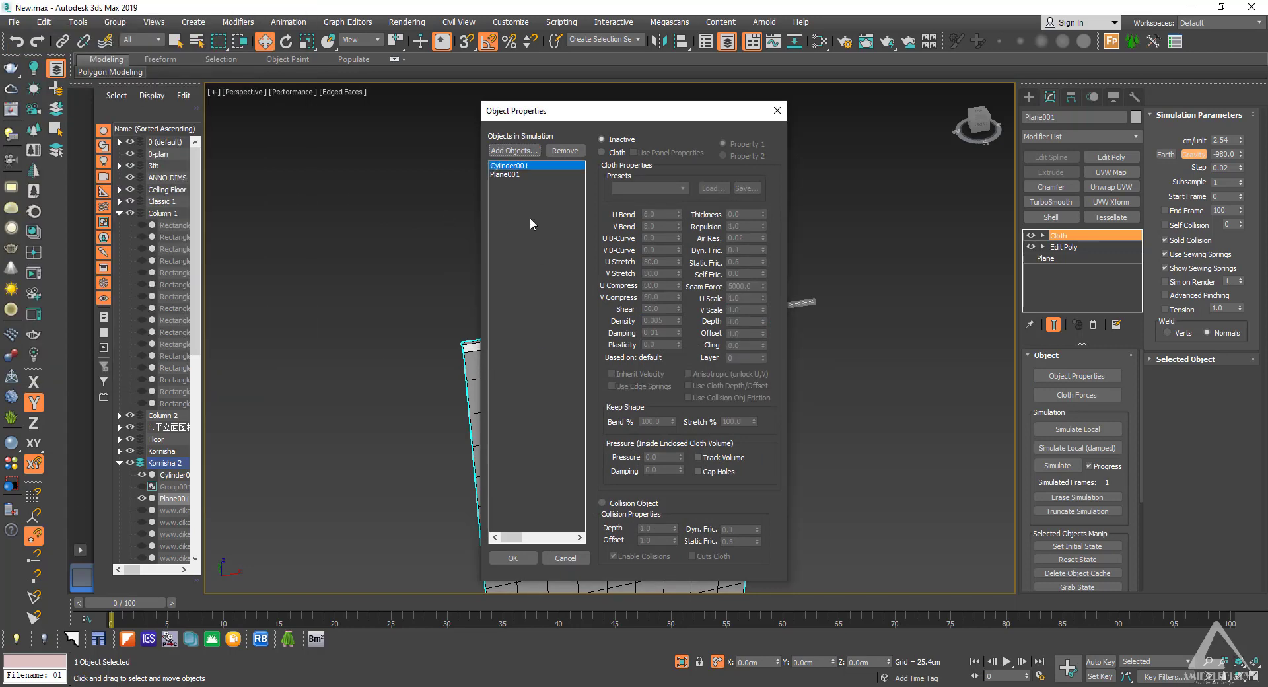
Step: Define Plane001 as Cloth and apply the Cotton preset to it
left_click(512, 176)
left_click(621, 157)
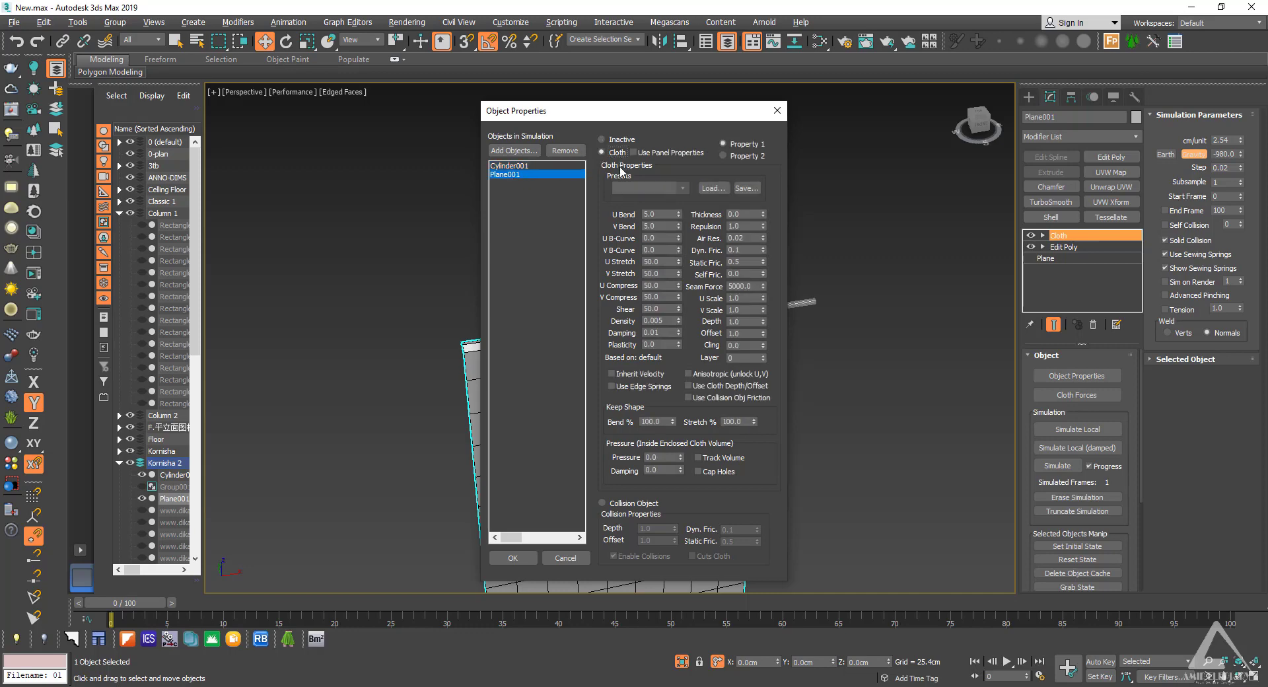
left_click(633, 188)
left_click(624, 218)
Step: Define Cylinder001 as a Collision Object and accept the simulation's object properties
left_click(512, 166)
left_click(614, 505)
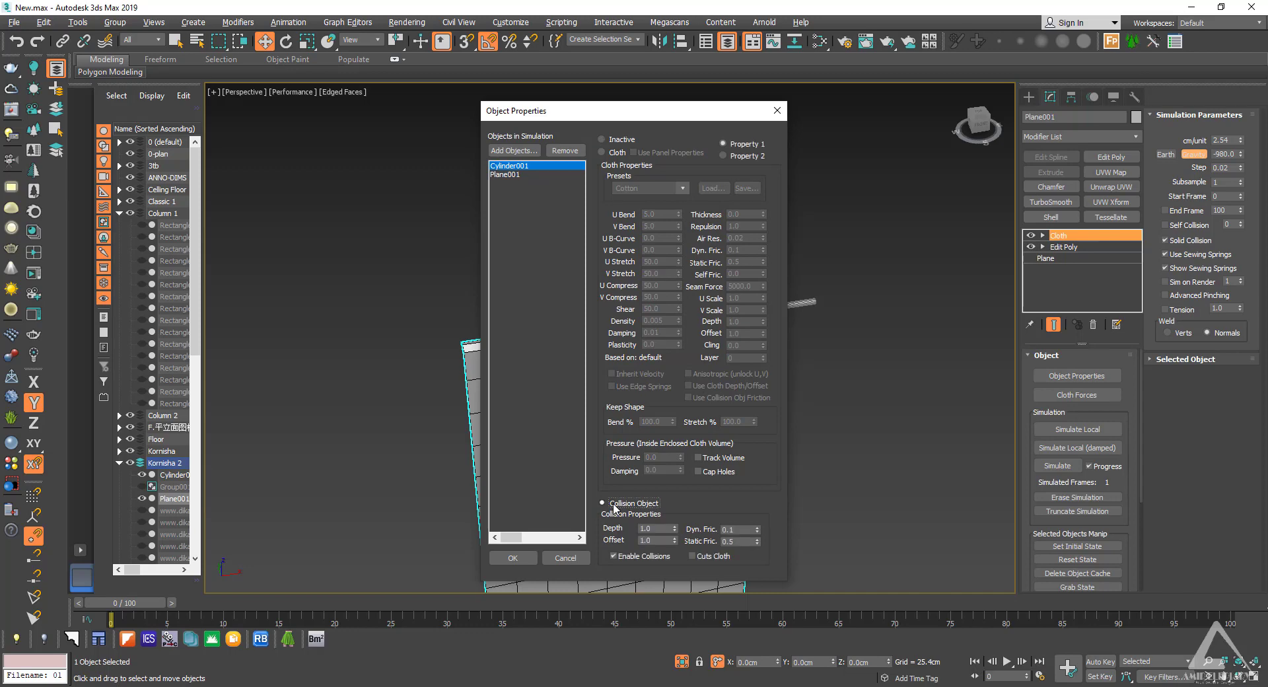
left_click(521, 563)
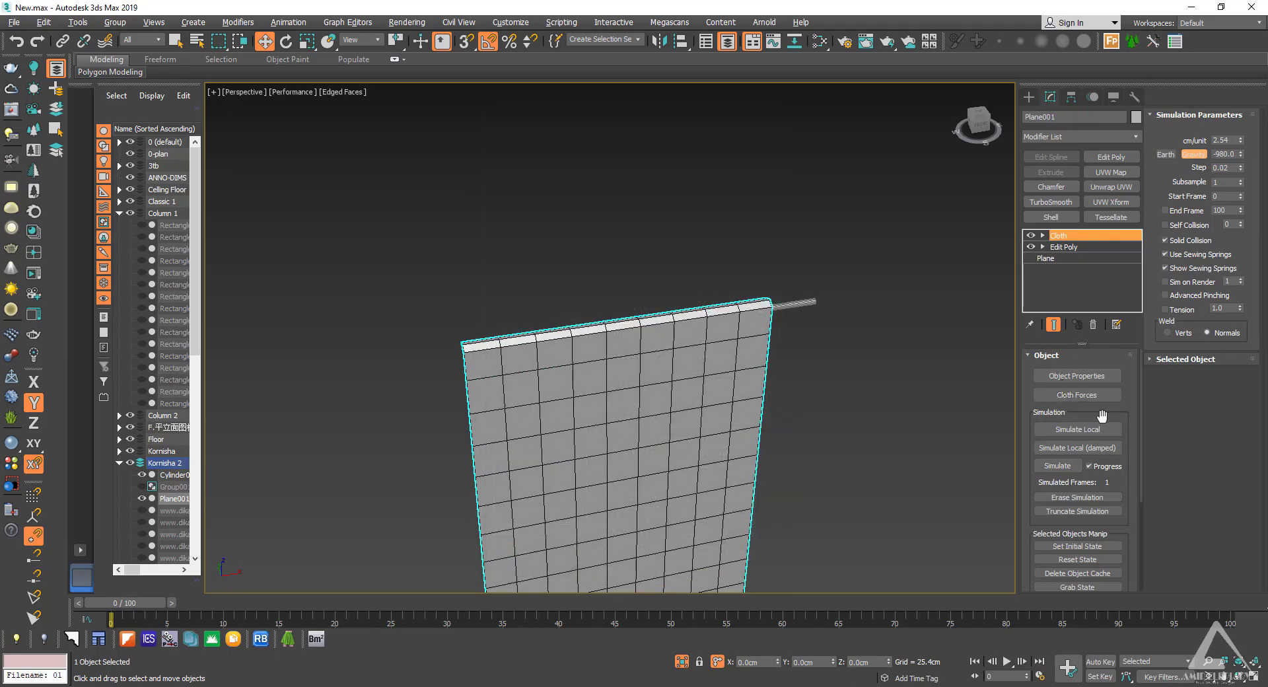
Step: Make a Cloth vertex group named Curtain from the vertices along the plane's top flap
left_click(1043, 236)
left_click(1065, 246)
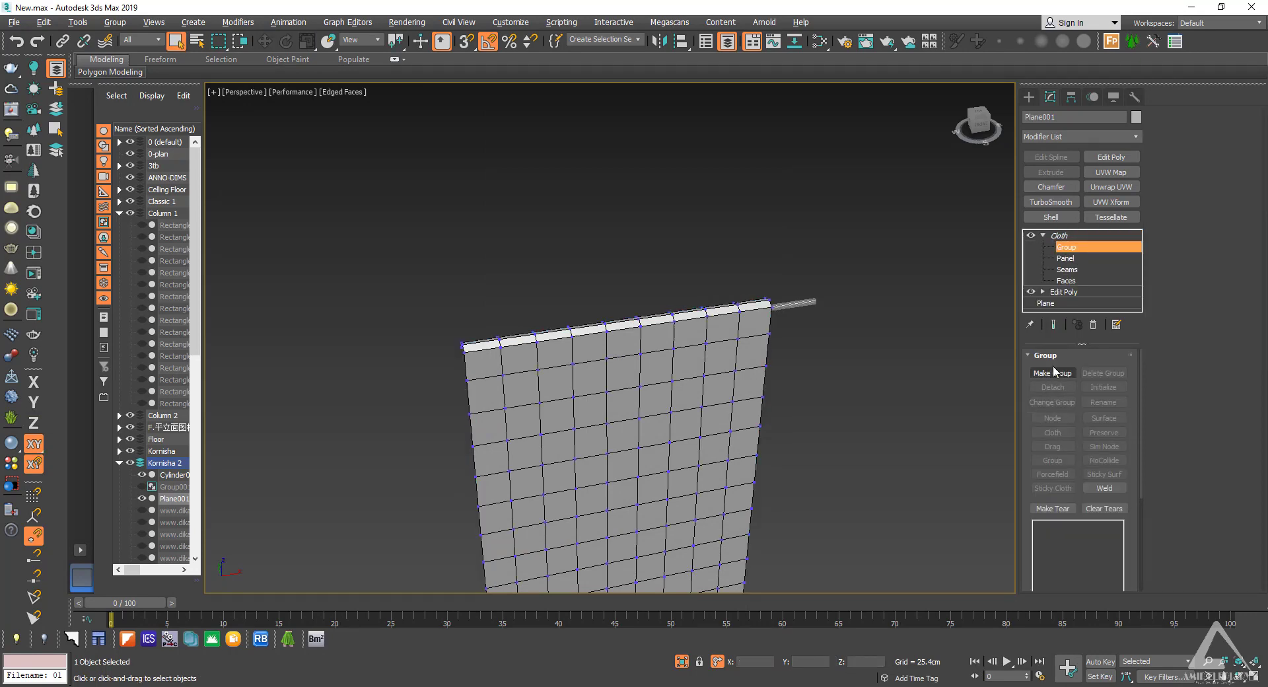
middle_click_drag(813, 291, 716, 235, "alt")
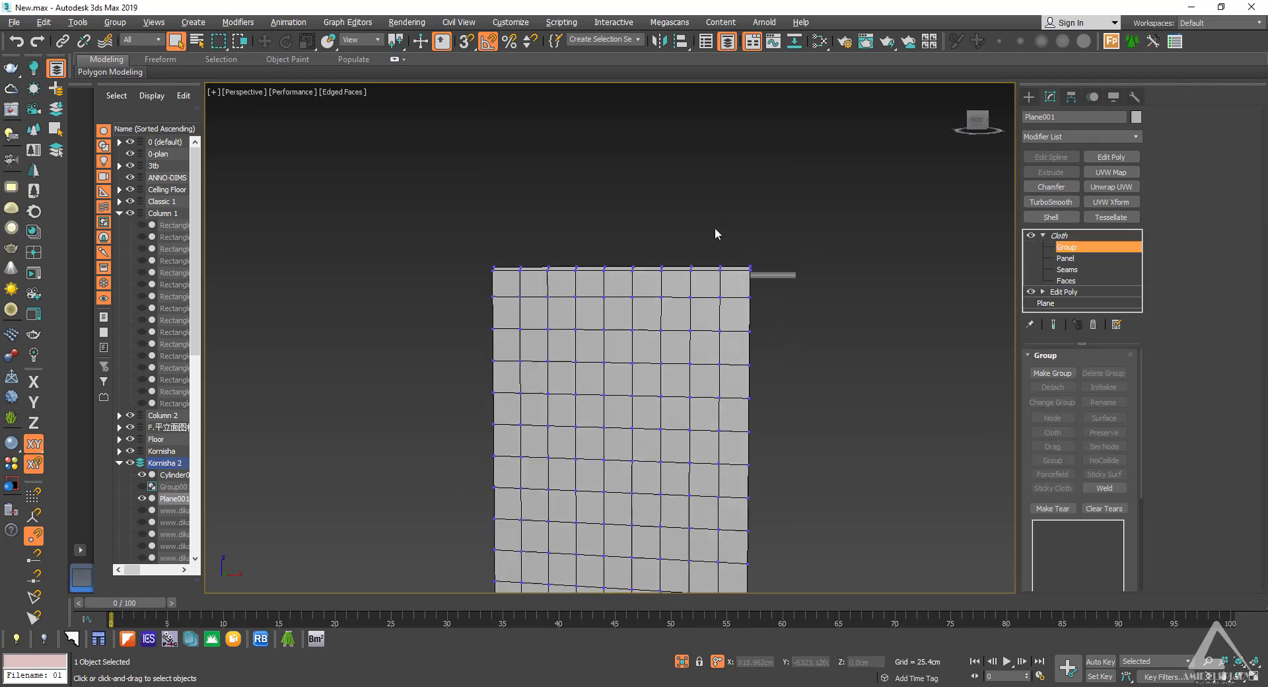
middle_click_drag(654, 305, 734, 323, "alt")
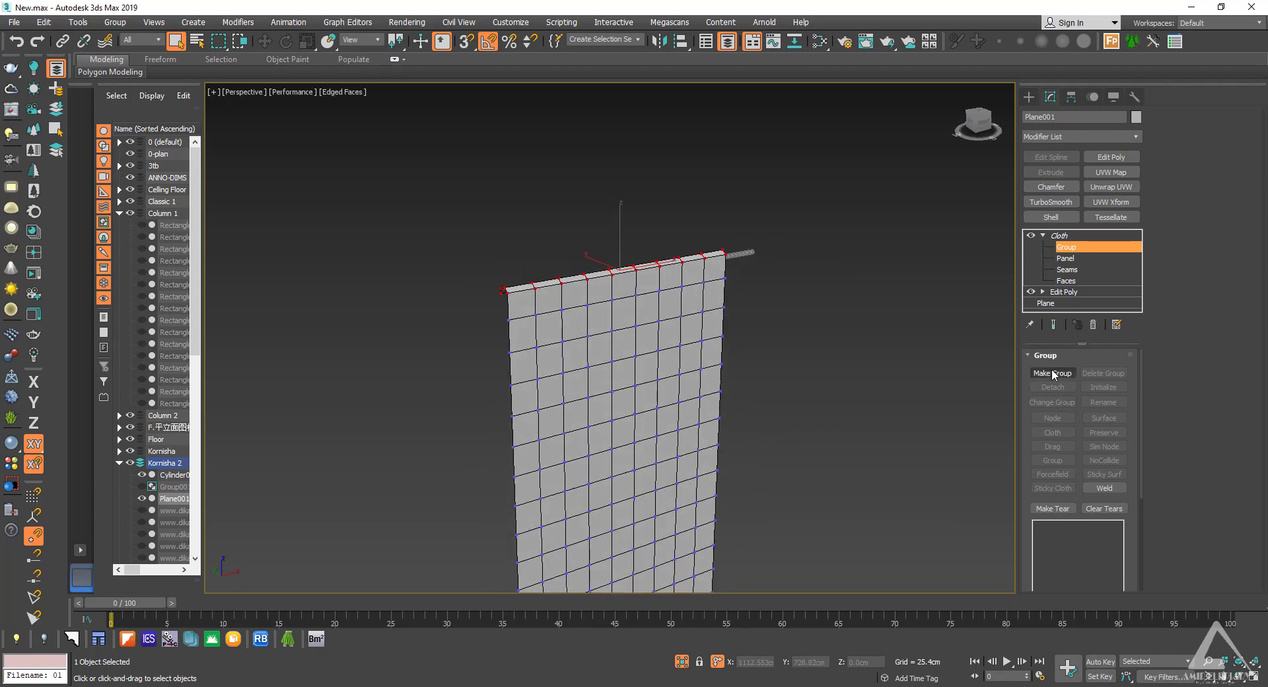
left_click(1053, 374)
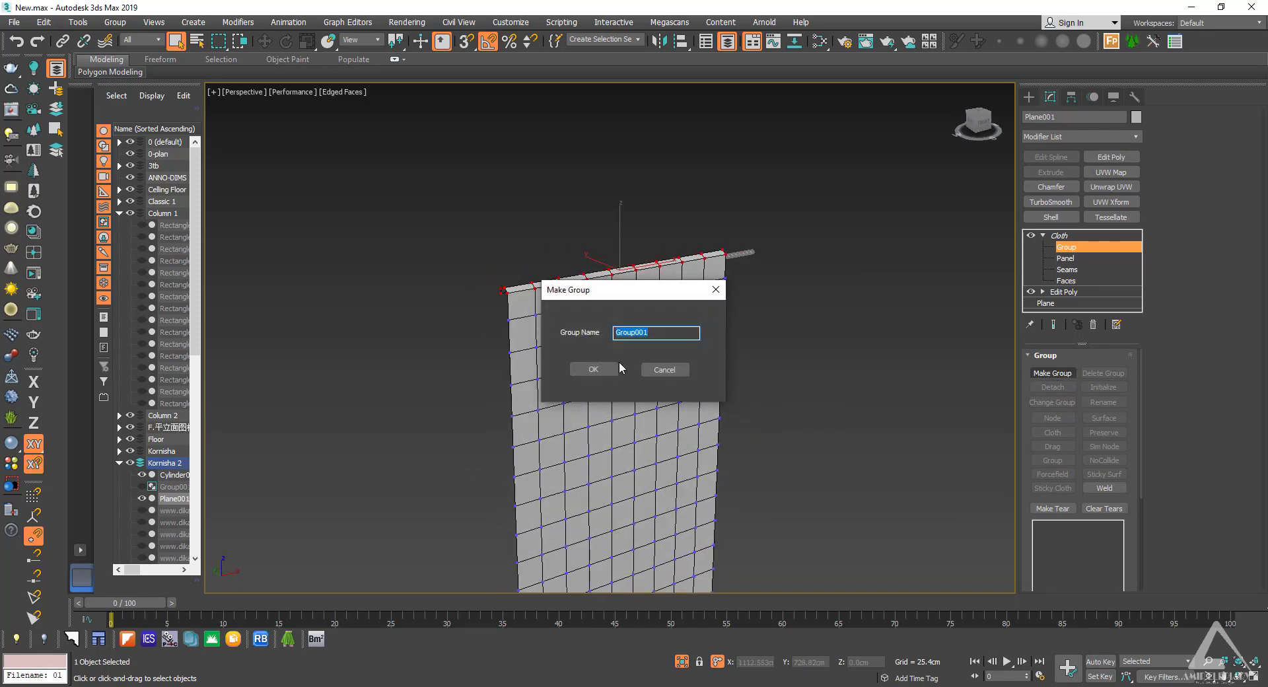
type("Curtain")
key("Return")
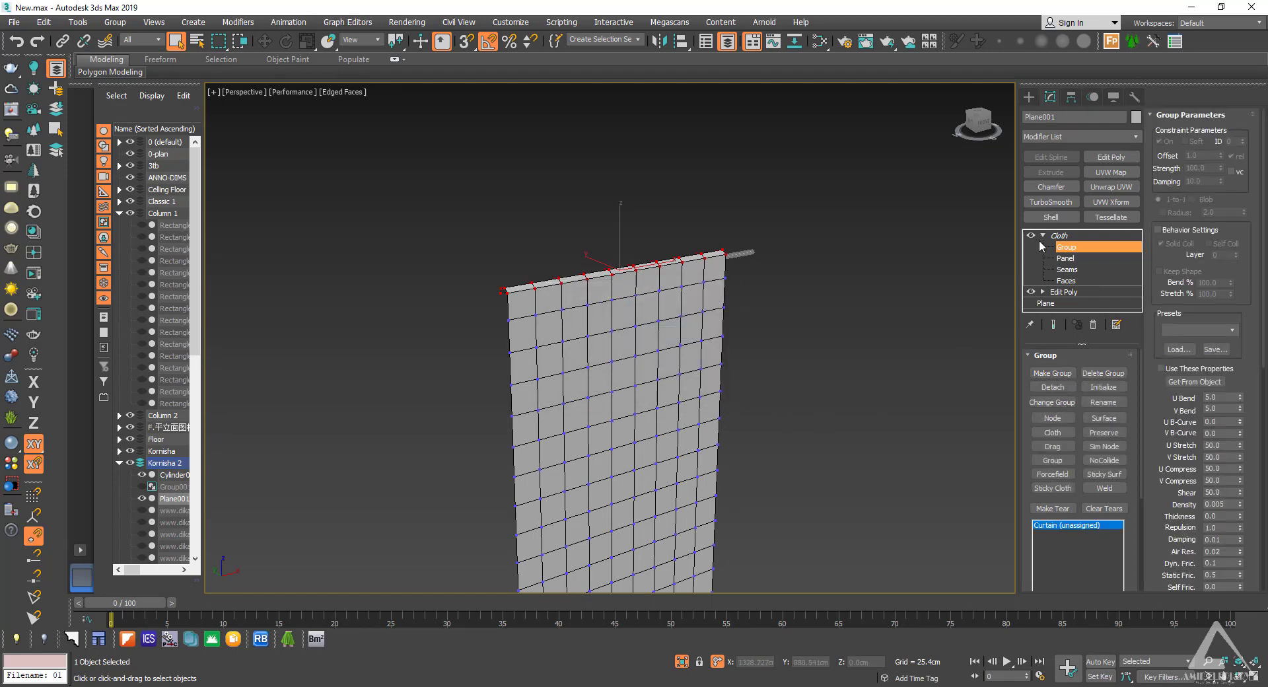
Step: Attach the Curtain vertex group to the rod with a Surface constraint
left_click(1109, 421)
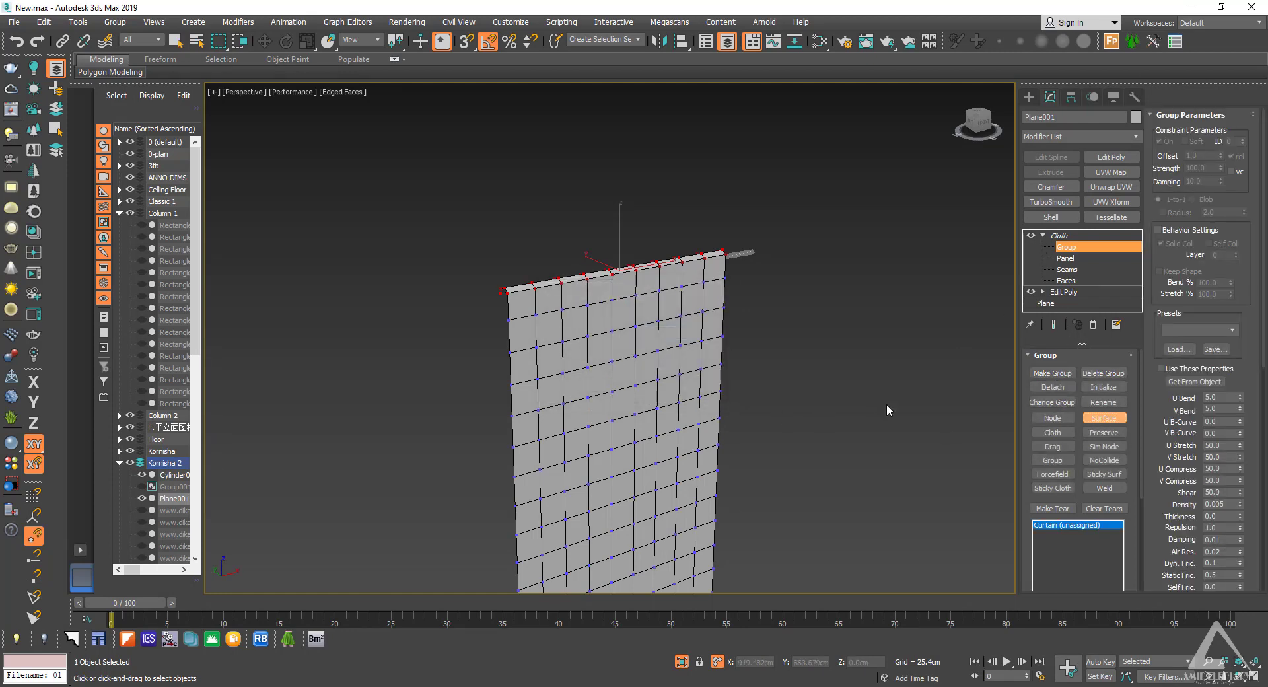
middle_click_drag(645, 356, 644, 339, "alt")
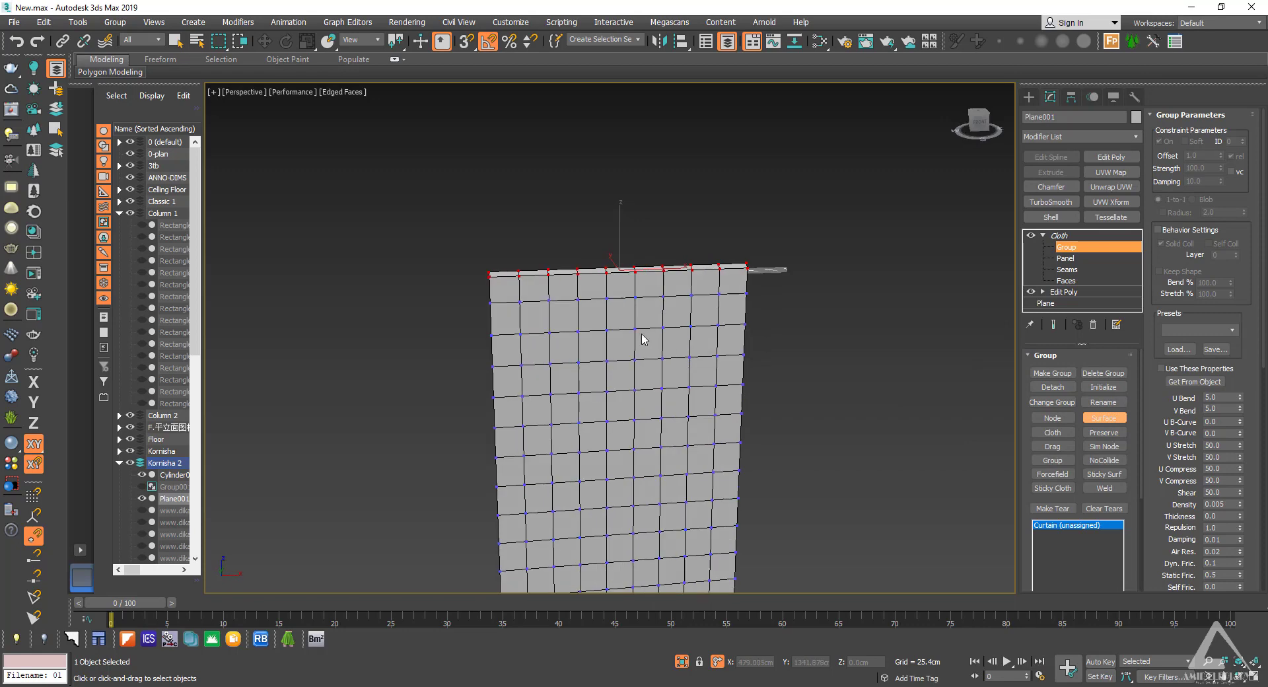
left_click(761, 271)
left_click(788, 283)
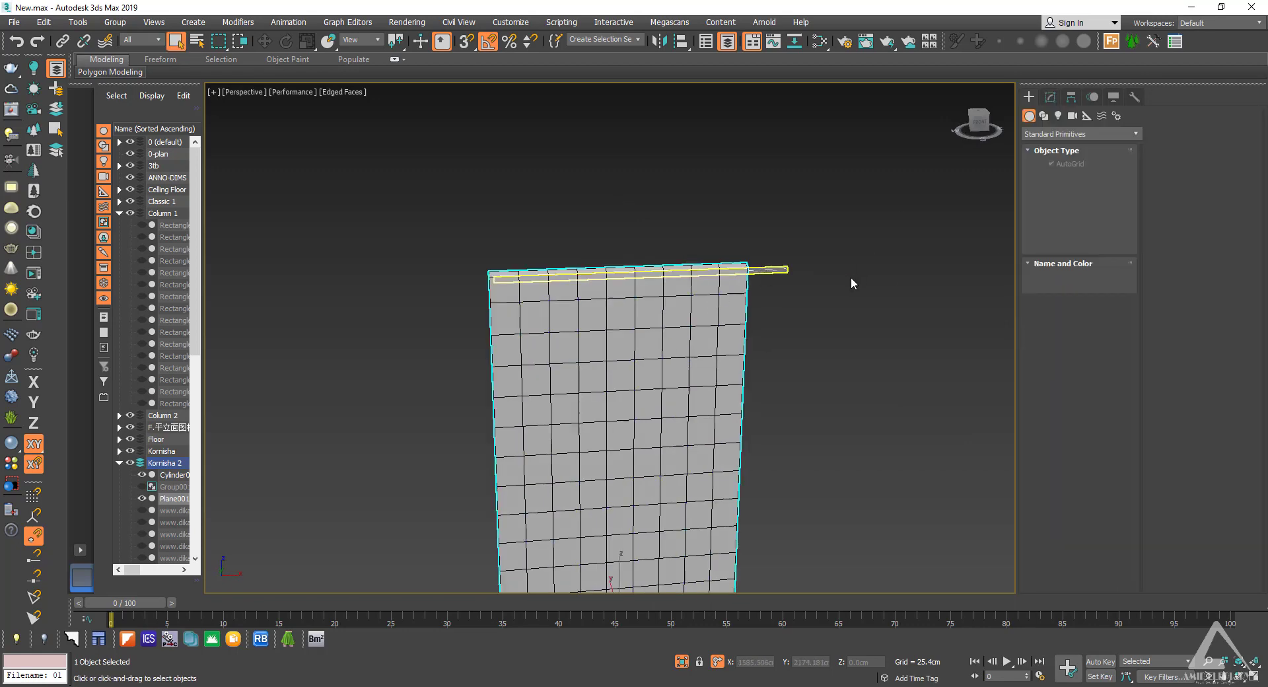
Step: Shorten the rod by scaling it non-uniformly along the X axis to about 71 percent
left_click(778, 269)
middle_click_drag(792, 317, 805, 328)
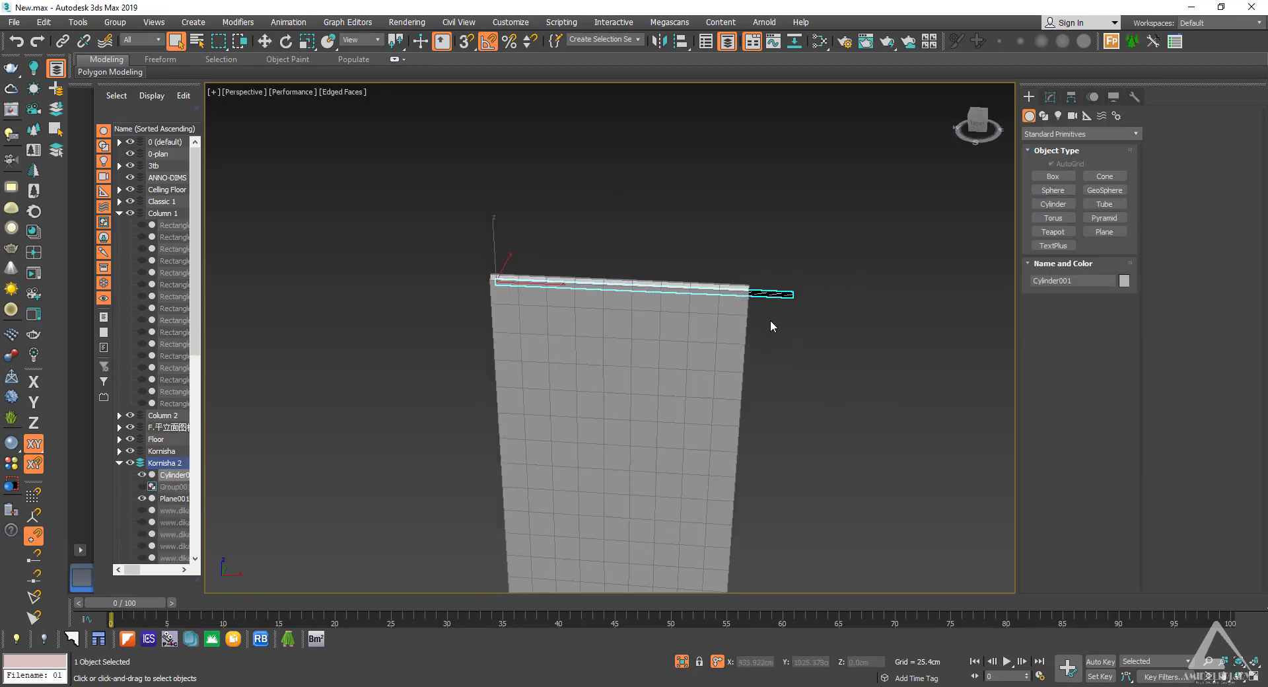
key("r")
key("r")
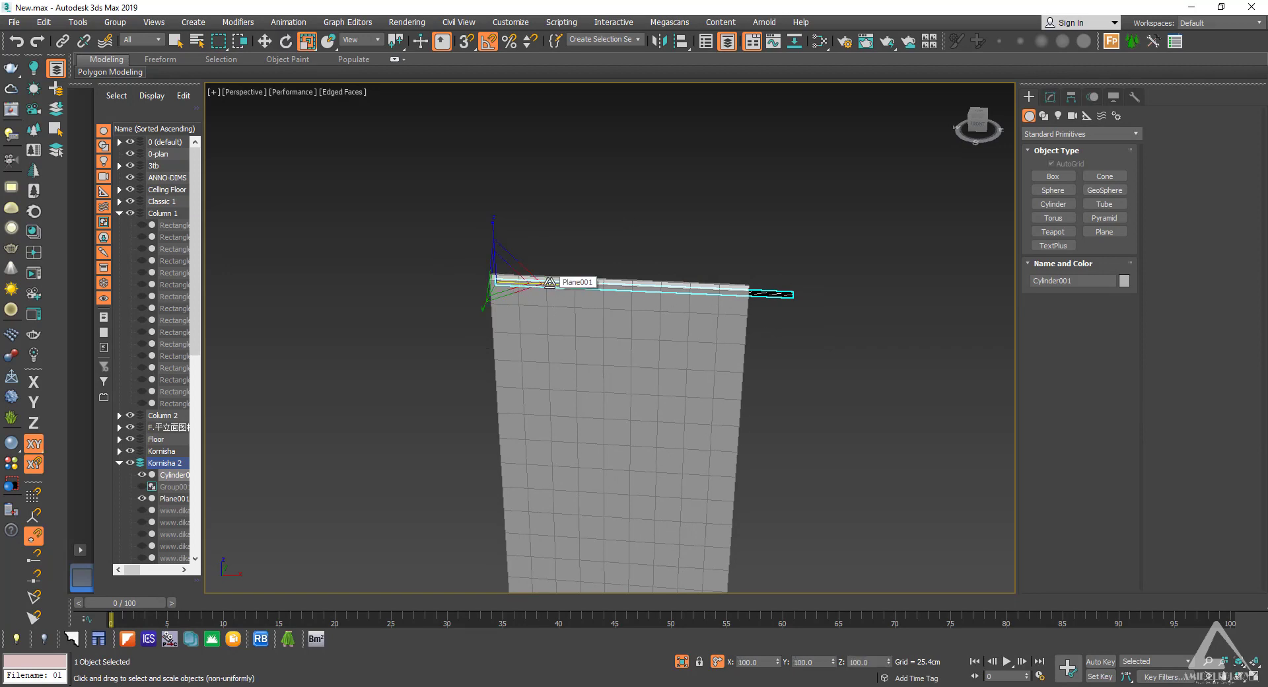
left_click_drag(562, 284, 546, 282)
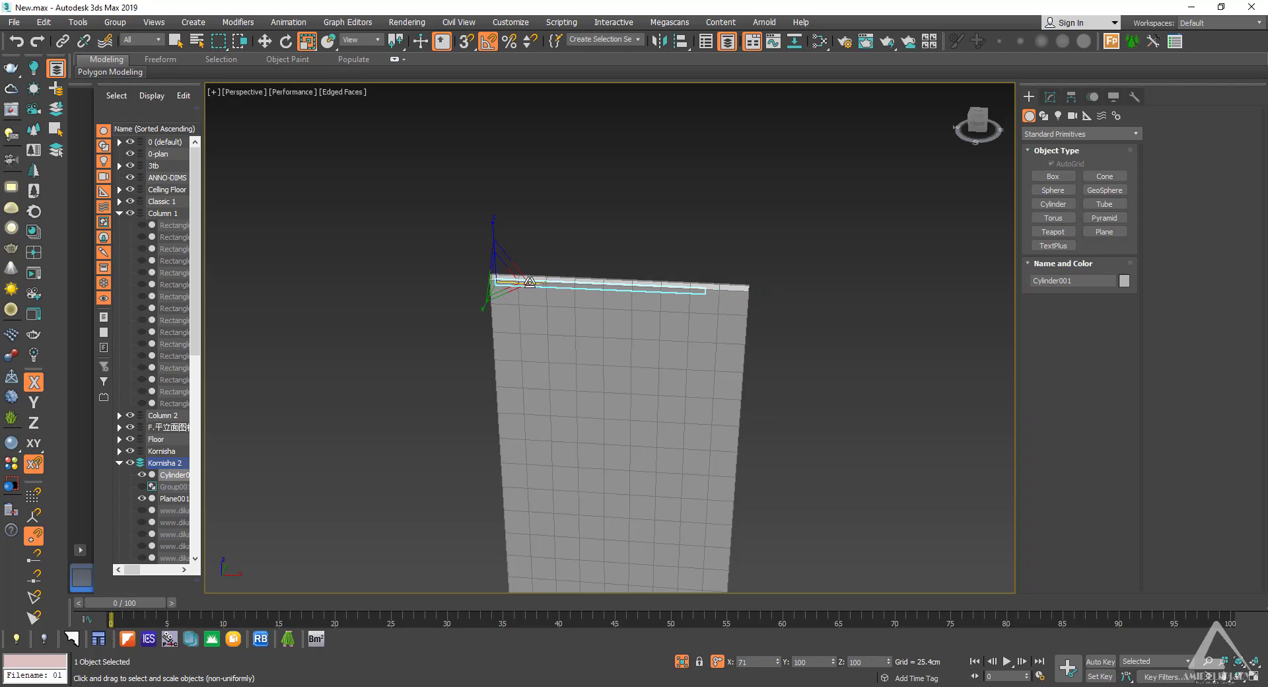
left_click(806, 334)
Step: Run a local cloth simulation from the rod's Cloth modifier and stop it once the curtain has gathered into hanging folds
key("w")
middle_click_drag(629, 334, 812, 262, "alt")
left_click(820, 254)
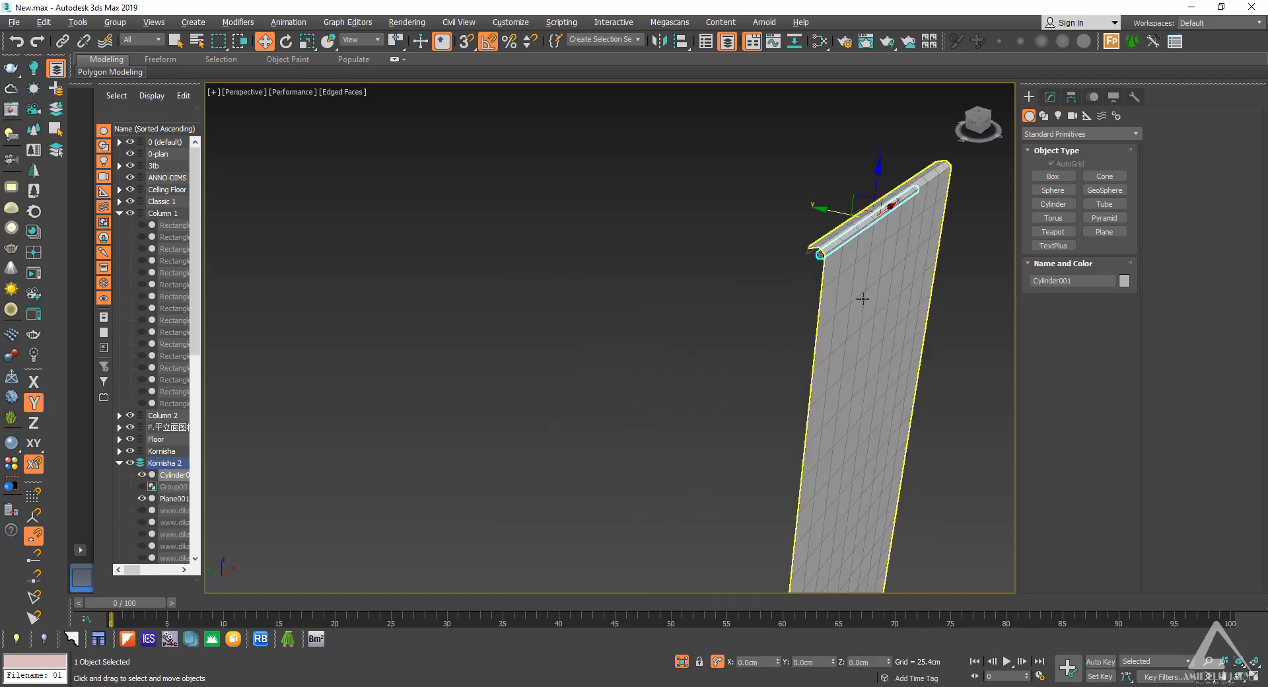
middle_click_drag(863, 298, 598, 294, "alt")
left_click(1051, 99)
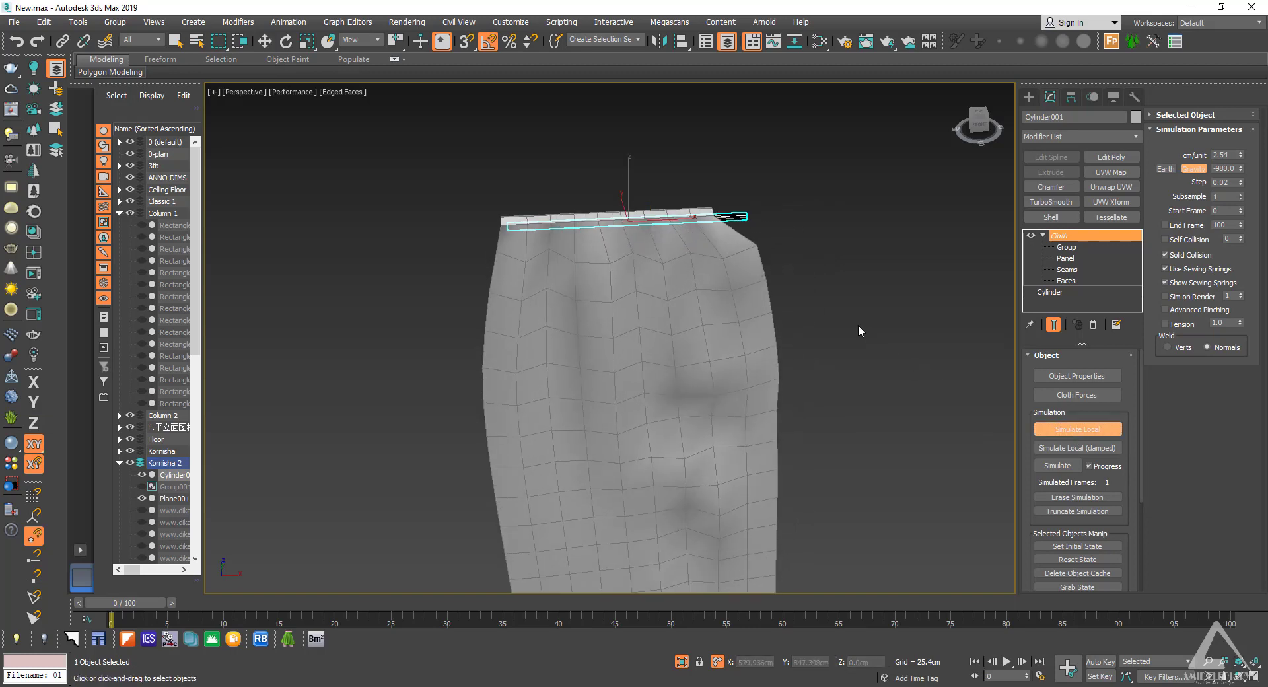
middle_click_drag(712, 324, 686, 335, "alt")
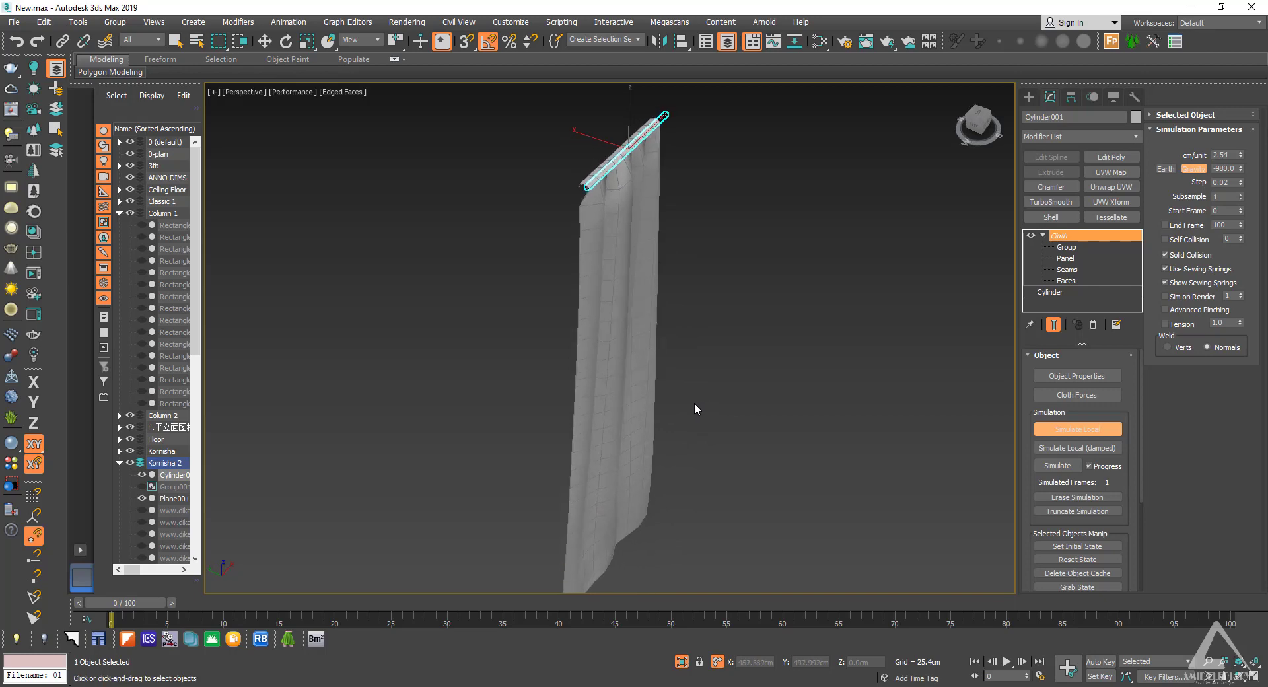
mouse_move(707, 437)
middle_mouse_down("alt")
mouse_move(620, 425)
mouse_move(700, 434)
middle_mouse_up("alt")
middle_click_drag(880, 396, 724, 498, "alt")
left_click(1041, 430)
key("w")
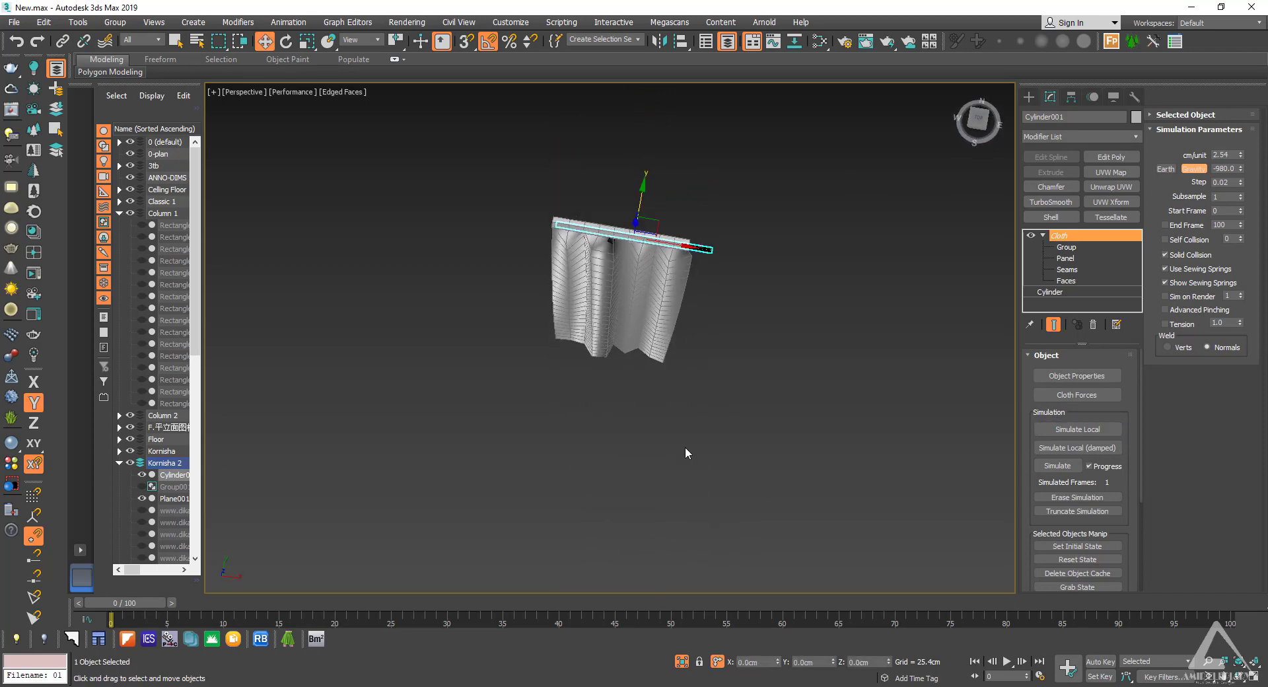
Step: Leave the rod's modifier settings and select the draped curtain plane
middle_click_drag(684, 447, 733, 342, "alt")
scroll(589, 246, "up", 6)
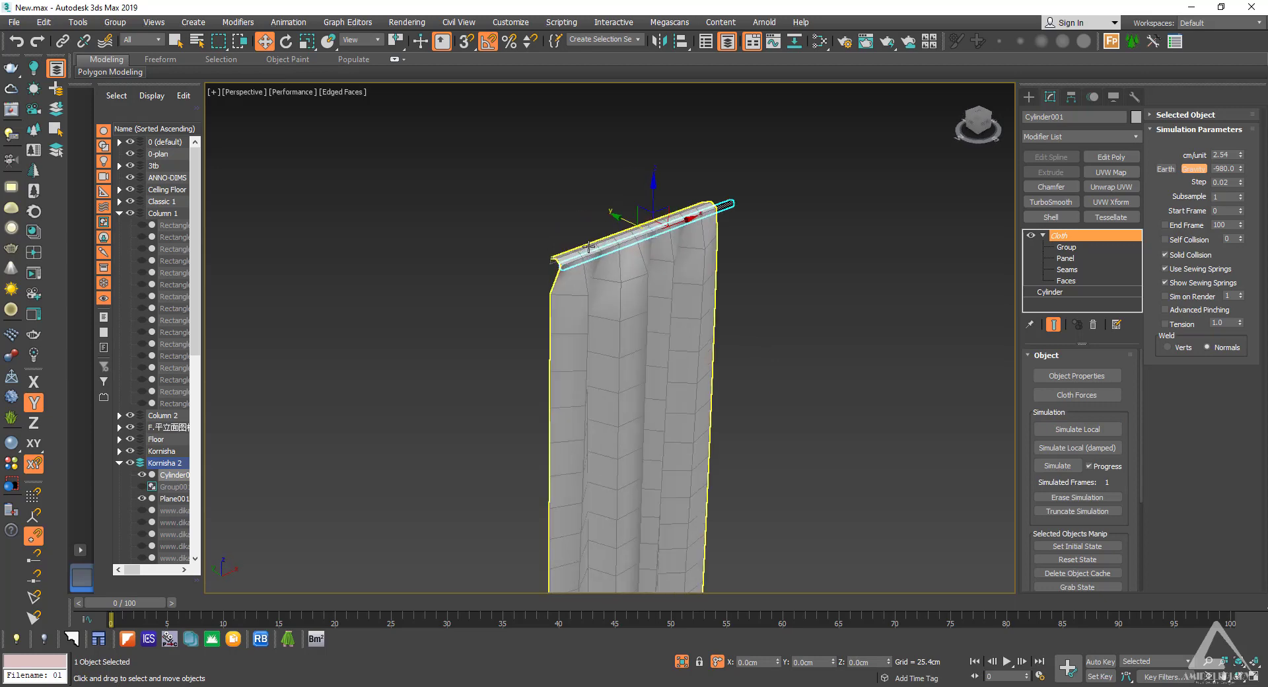
scroll(645, 296, "down", 3)
middle_click_drag(646, 299, 779, 291, "alt")
left_click(1029, 97)
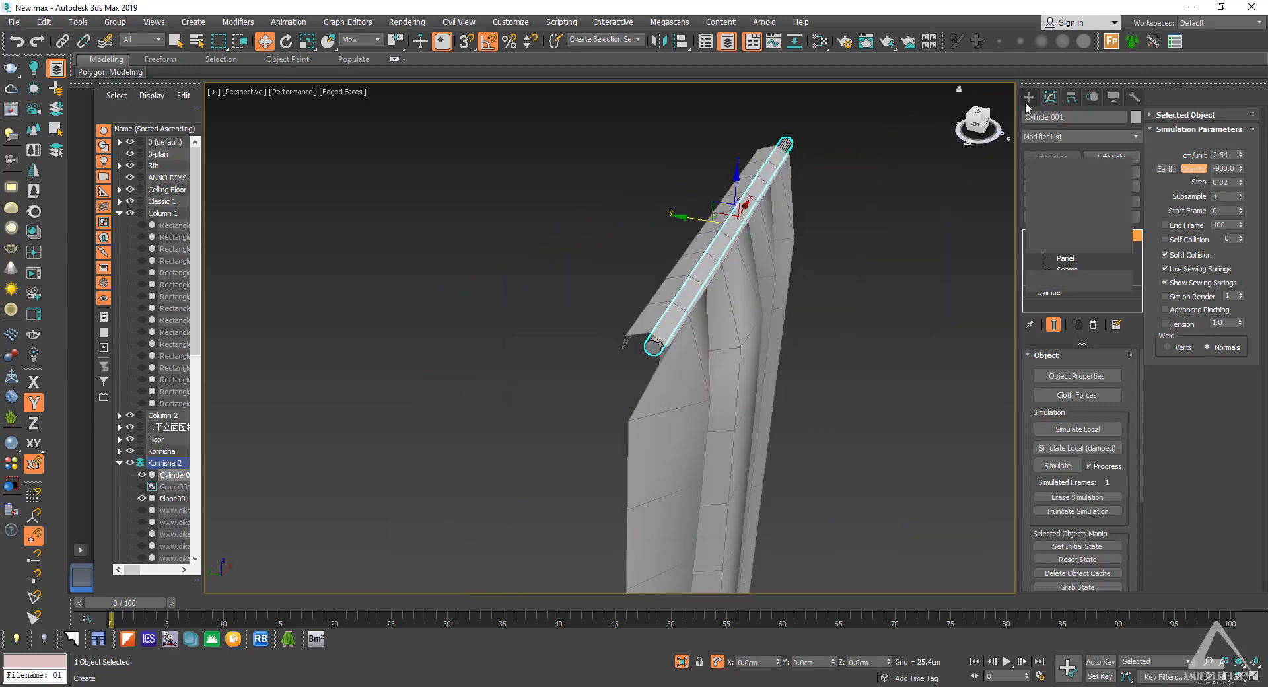
left_click(818, 325)
left_click(739, 339)
key("z")
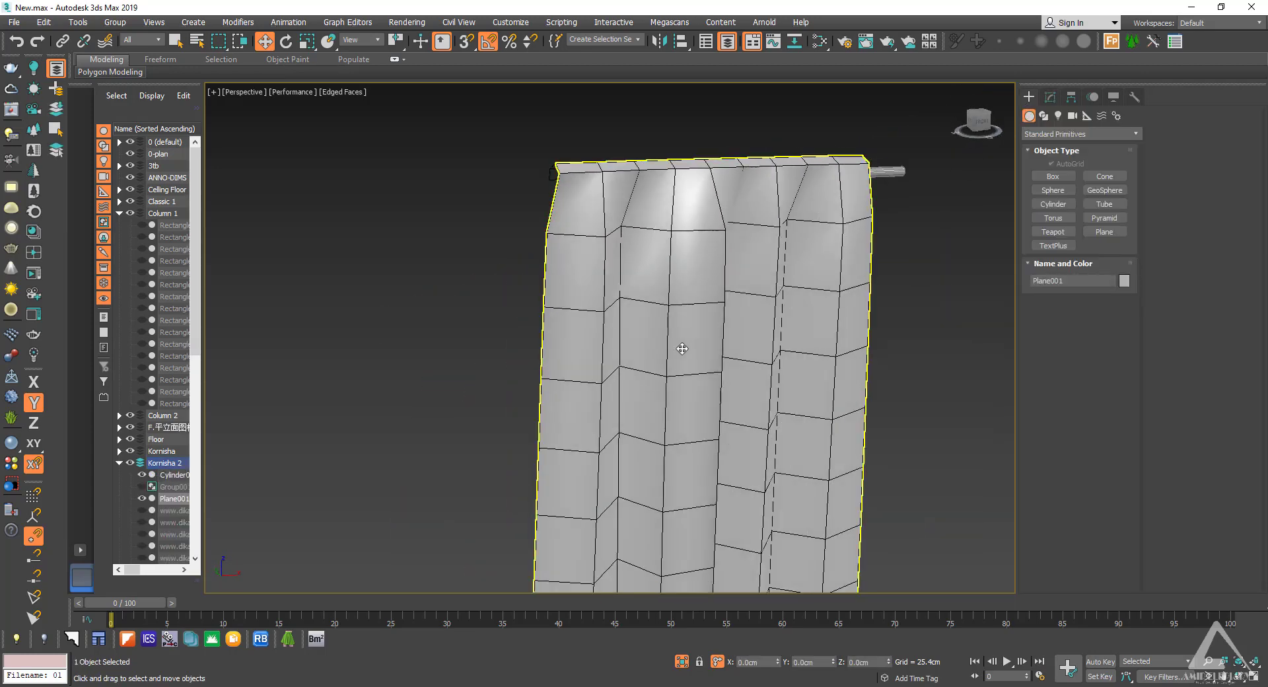
Step: Create a Wind force space warp with an icon about 37 cm in size beside the lower half of the curtain
scroll(775, 439, "down", 4)
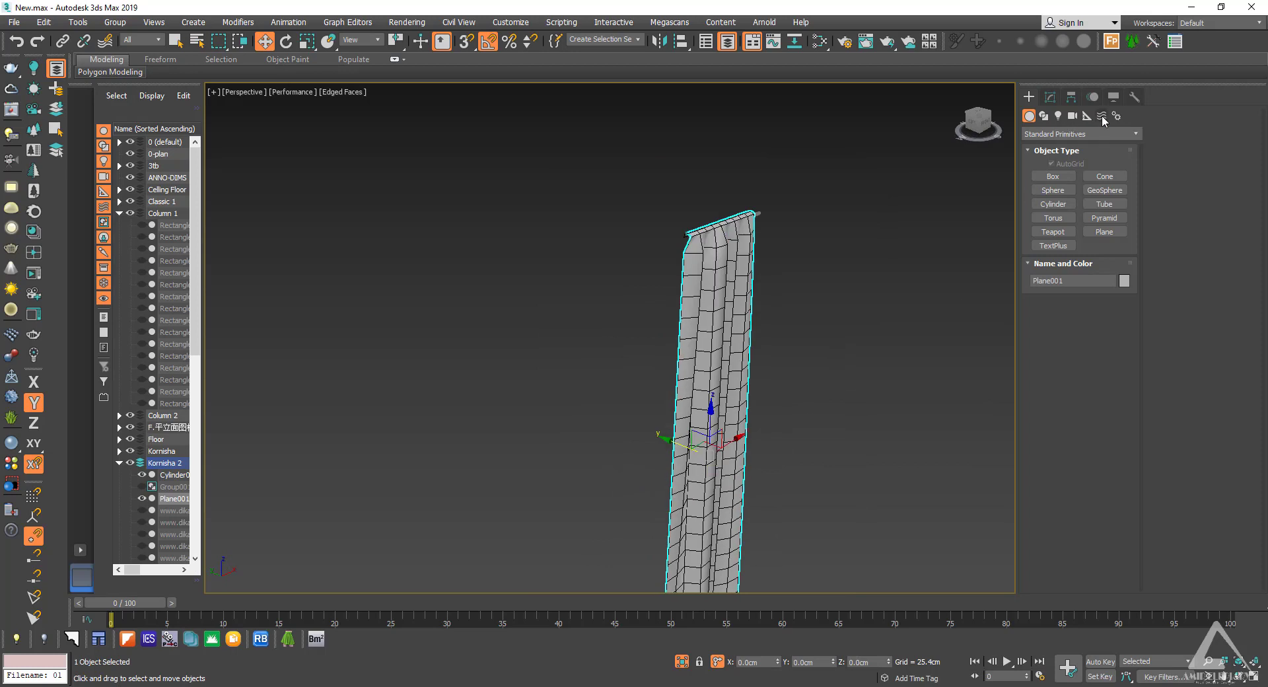
left_click(1102, 115)
left_click(1092, 134)
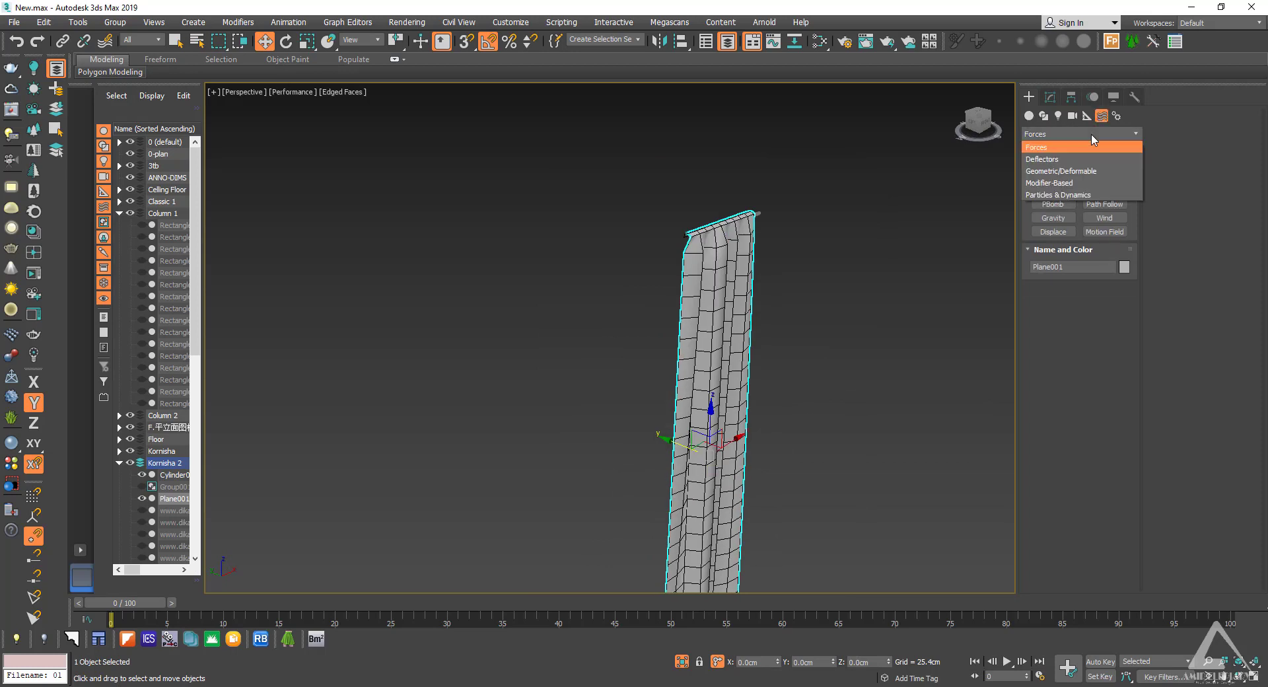
left_click(1106, 220)
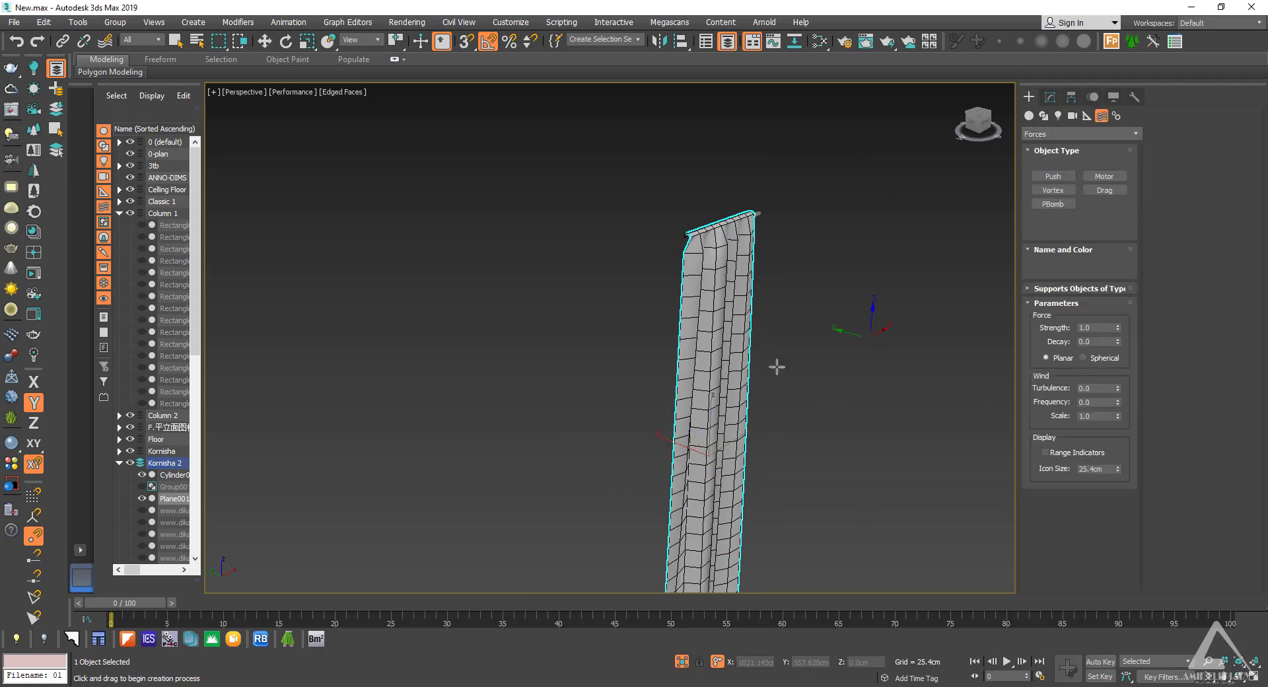
scroll(637, 409, "down", 4)
middle_click_drag(645, 405, 715, 271)
middle_click_drag(716, 271, 704, 399, "alt")
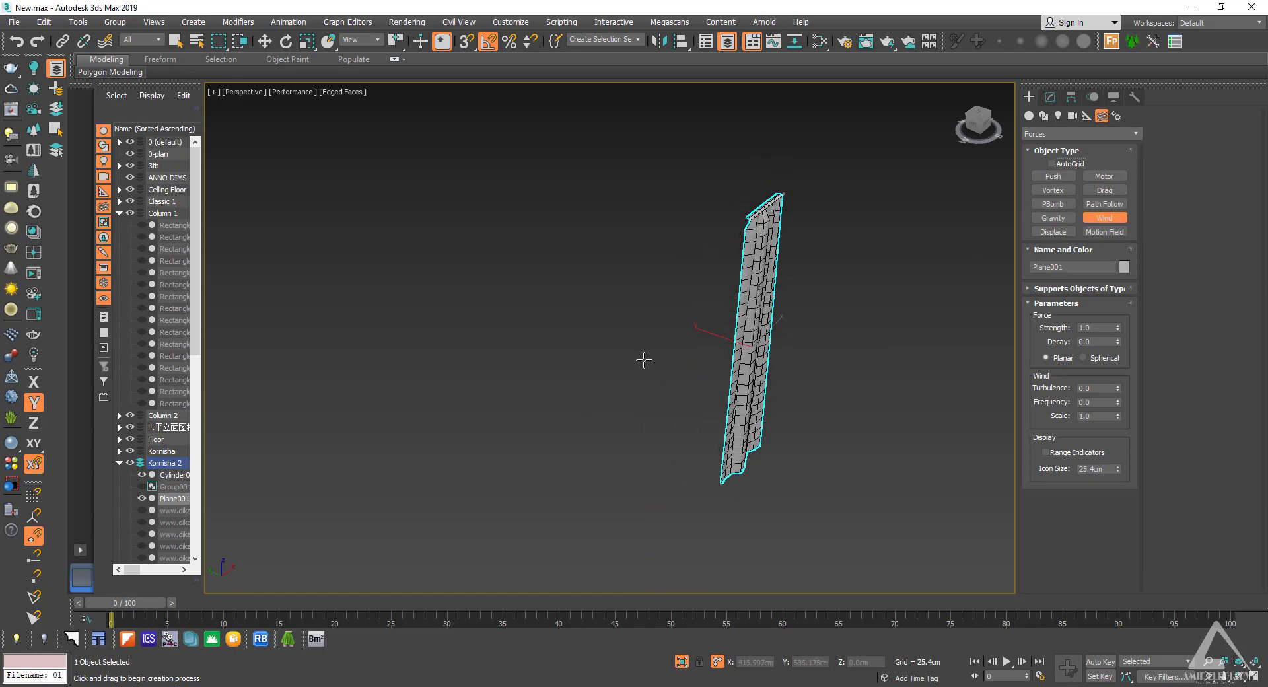
mouse_move(645, 360)
left_mouse_down()
mouse_move(626, 416)
mouse_move(640, 374)
left_mouse_up()
Step: Rotate the wind 90 degrees about X, position it facing the curtain, and set its Strength to 2.0 and Turbulence to 1.0
key("e")
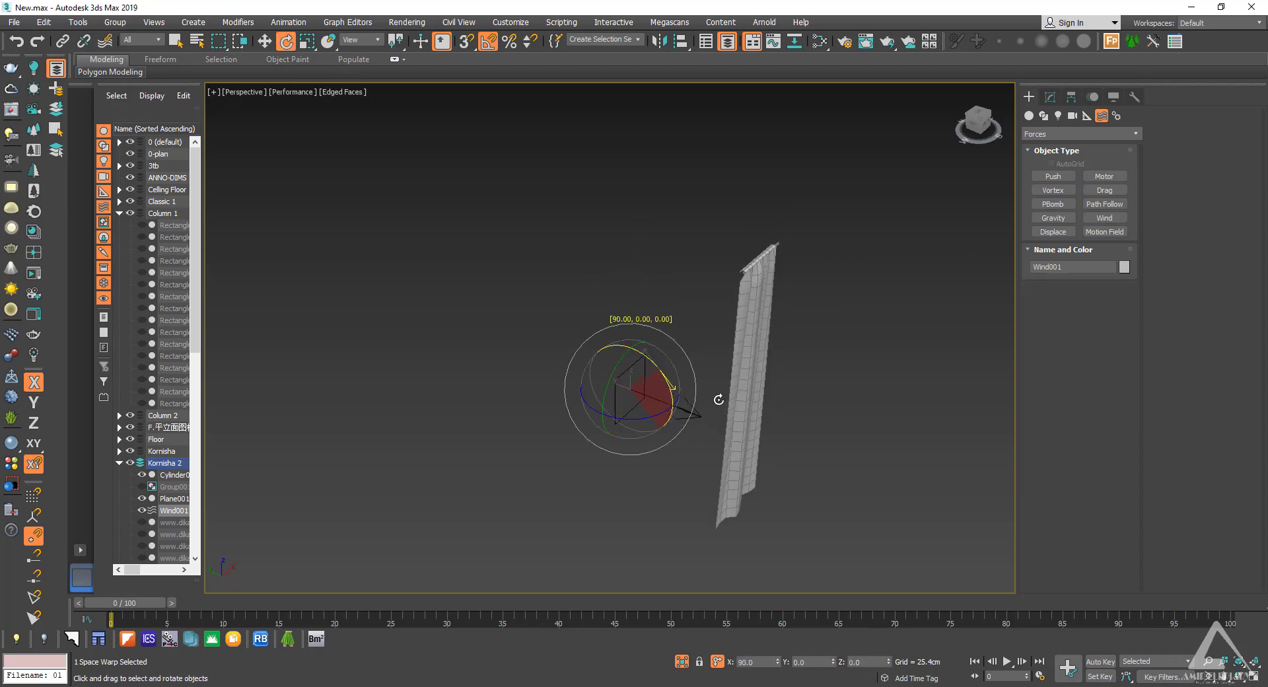
middle_click_drag(698, 446, 641, 417, "alt")
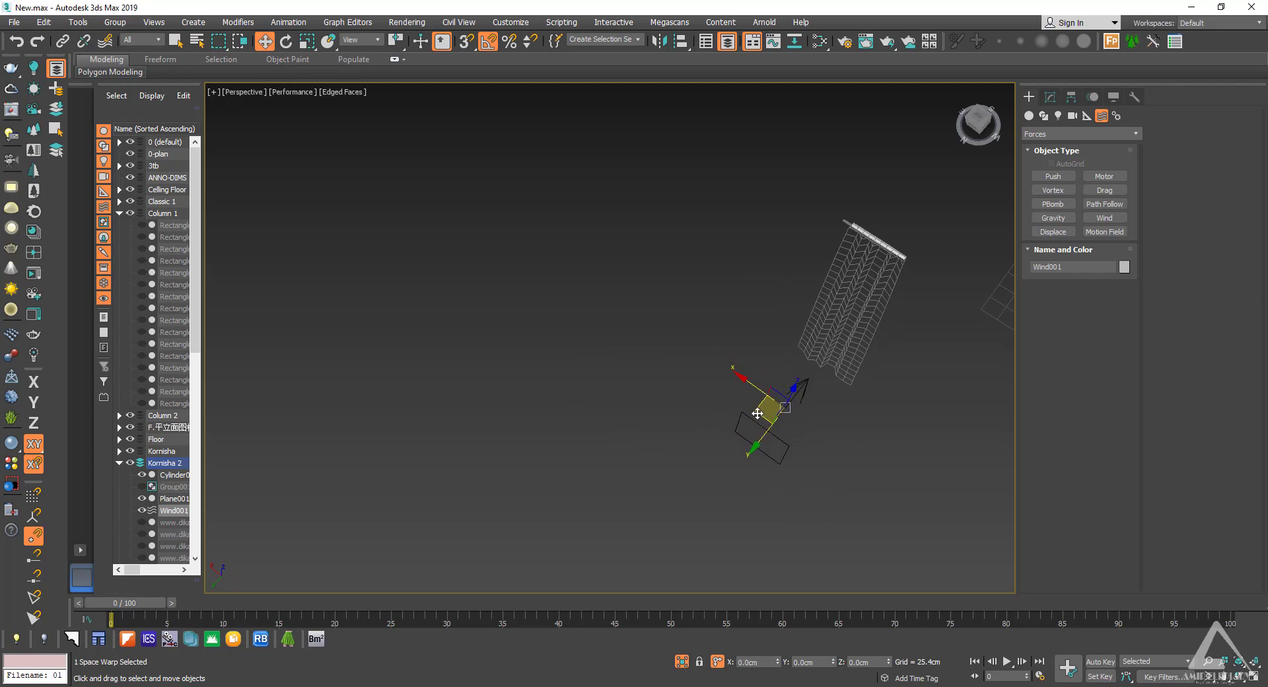
middle_click_drag(758, 413, 740, 430, "alt")
left_click(1050, 97)
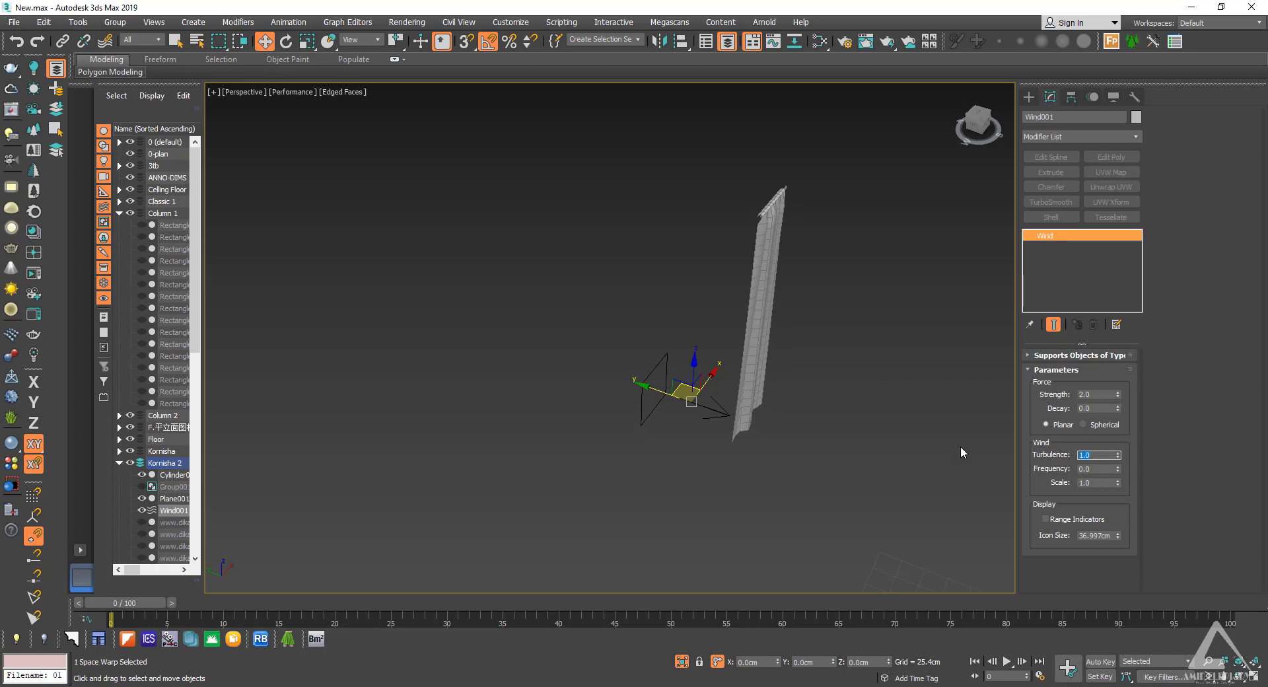
Step: Add Wind001 to the forces in simulation of the curtain's Cloth modifier
left_click(754, 375)
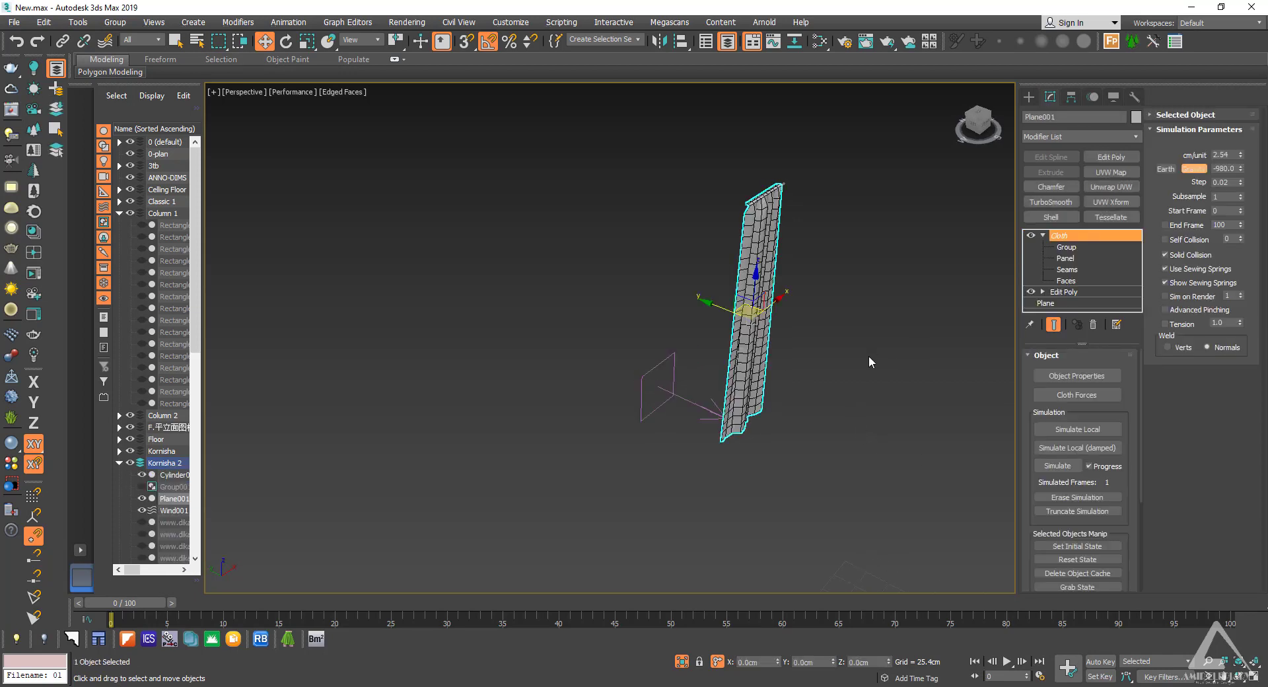
middle_click_drag(838, 369, 875, 369, "alt")
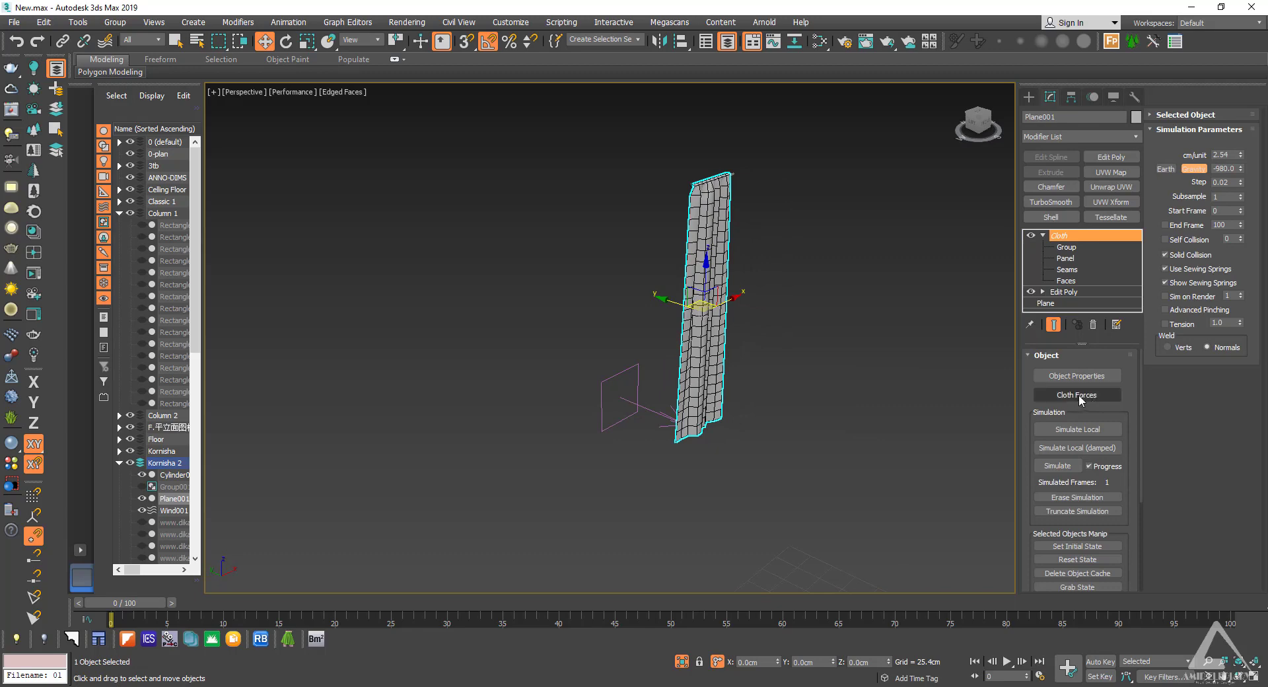
left_click(1078, 395)
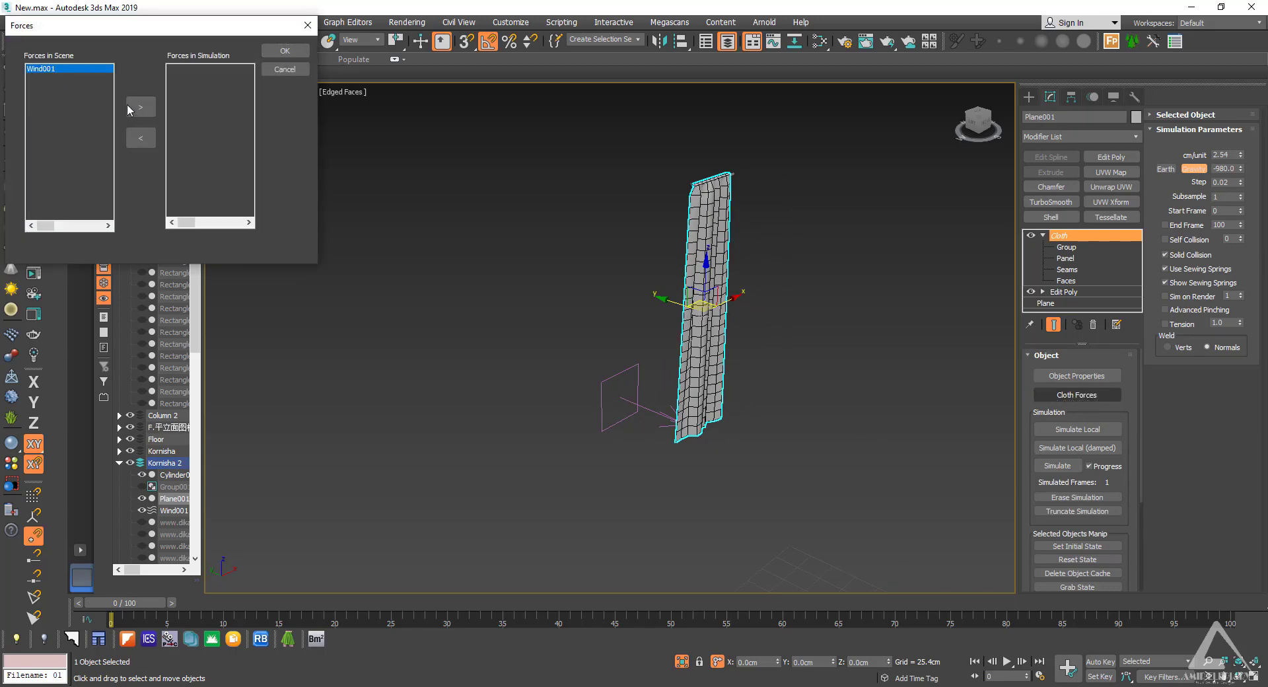
left_click(285, 50)
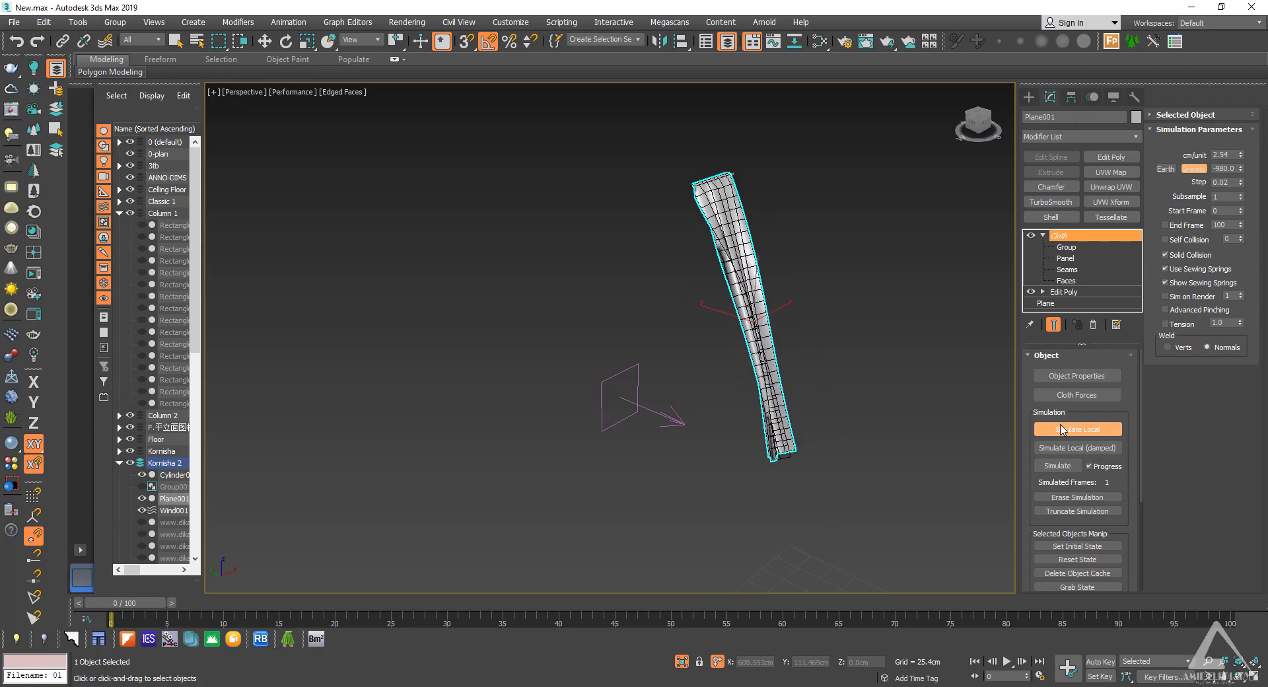
Step: Run a local cloth simulation with the wind blowing on the curtain, stop it and undo the result
middle_click_drag(818, 424, 1012, 432, "alt")
key("Escape")
key("w")
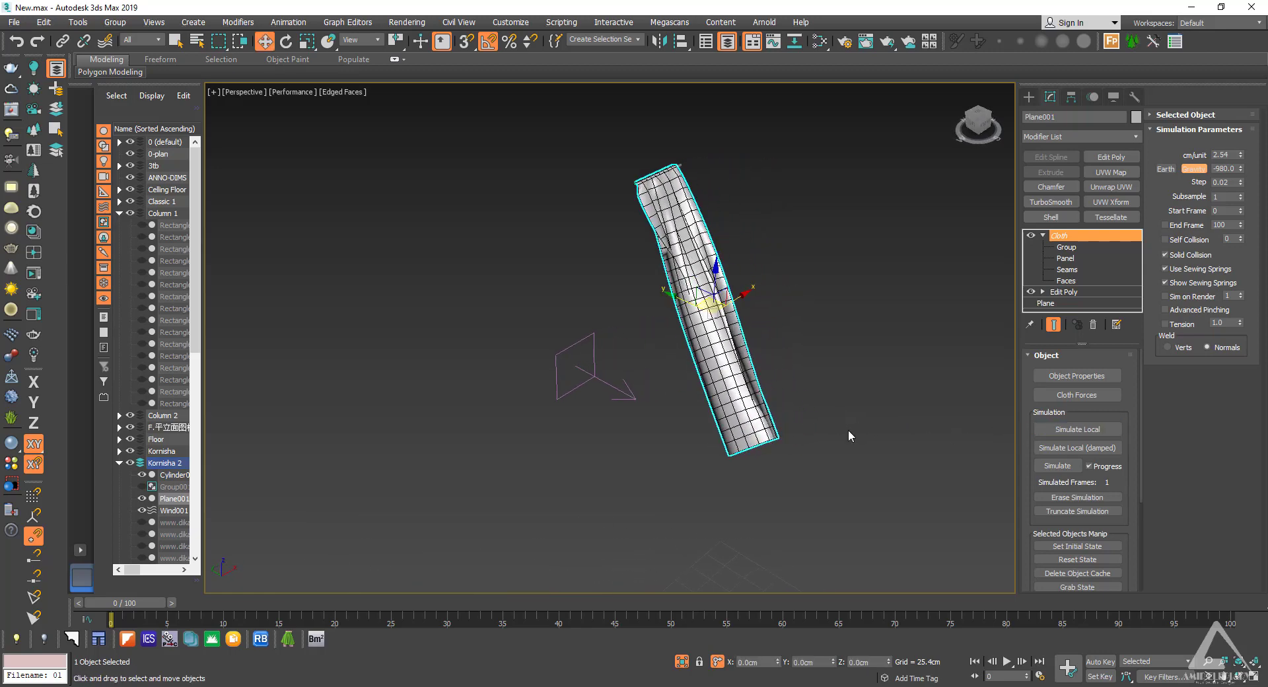
key("ctrl+z")
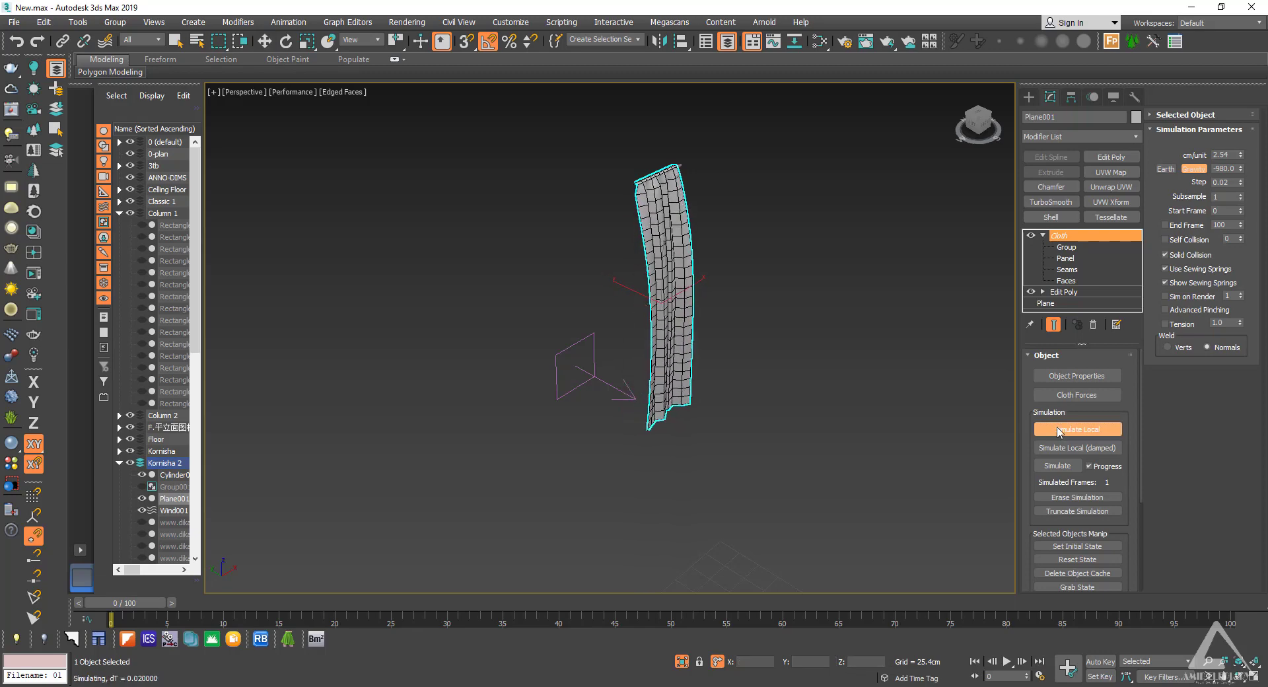
Step: Run the local cloth simulation again and stop it while the curtain leans away from the wind with its folds intact
key("Escape")
middle_click_drag(816, 442, 859, 413, "alt")
scroll(719, 428, "up", 5)
left_click(1024, 99)
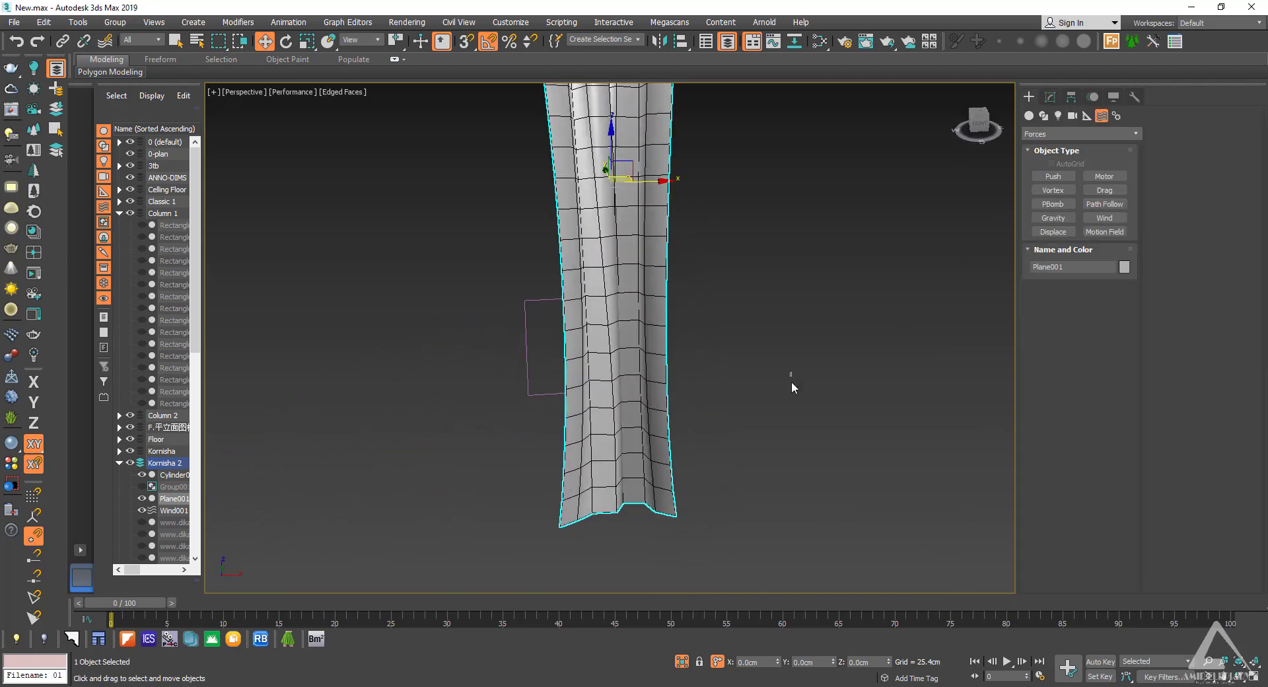
left_click(786, 423)
key("z")
left_click(719, 502)
key("z")
middle_click_drag(598, 274, 708, 392, "alt")
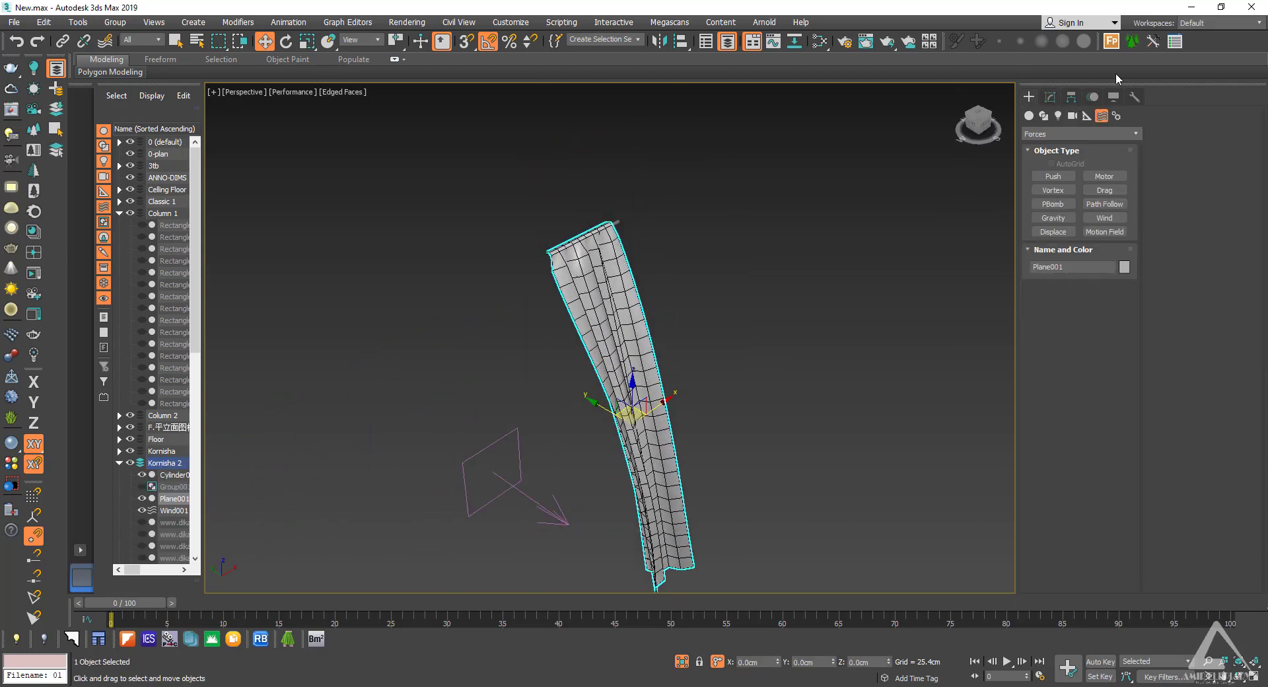
Step: Give the blown curtain thickness with a Shell modifier at an outer amount of 0.1 cm
left_click(1051, 99)
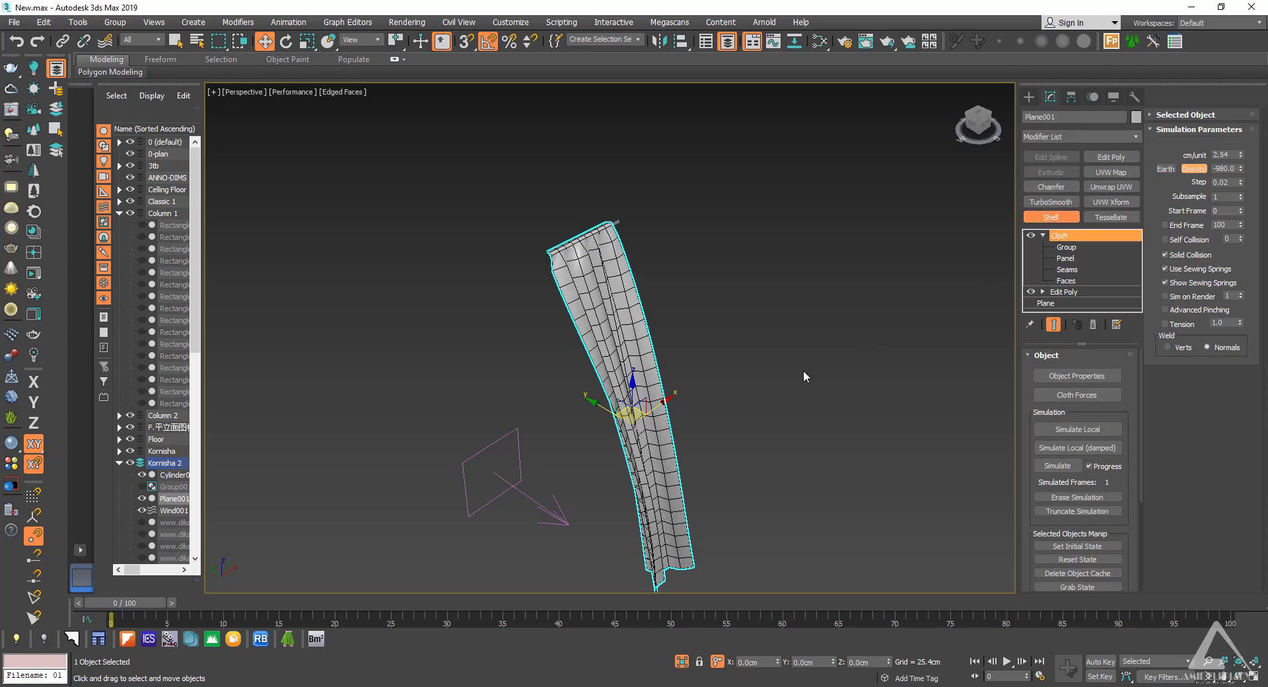
middle_click_drag(791, 463, 834, 428)
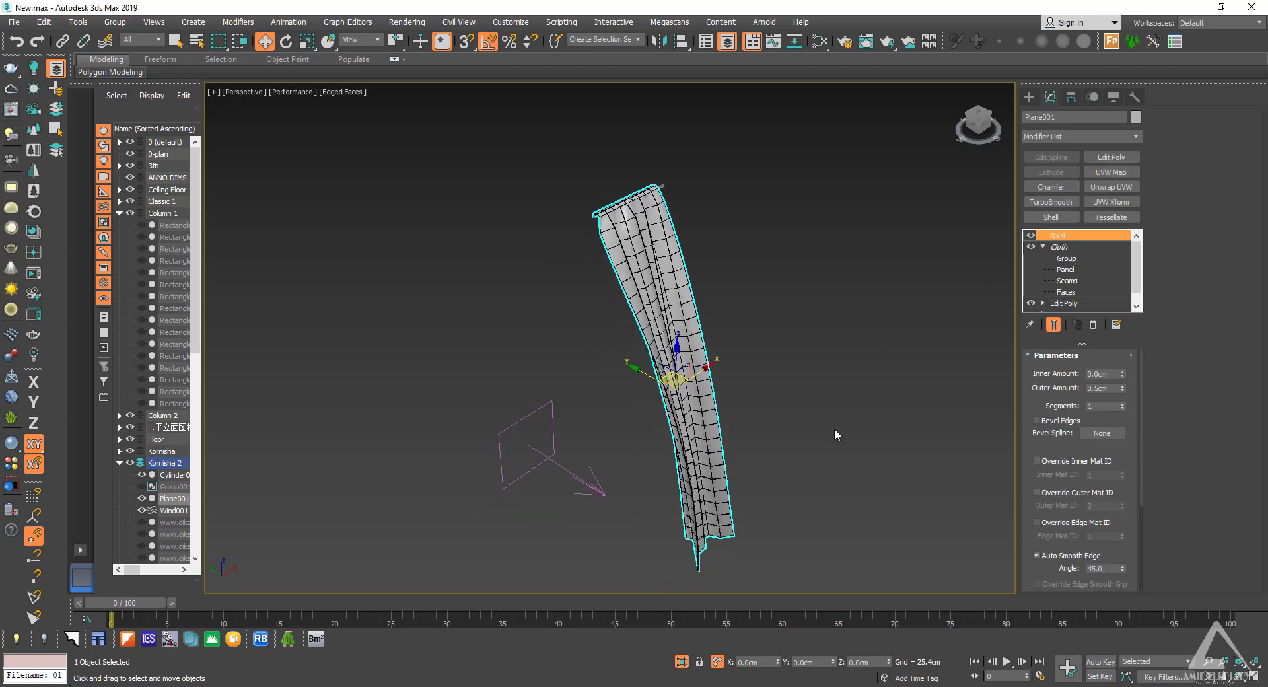
double_click(1103, 388)
type("0.1")
key("Return")
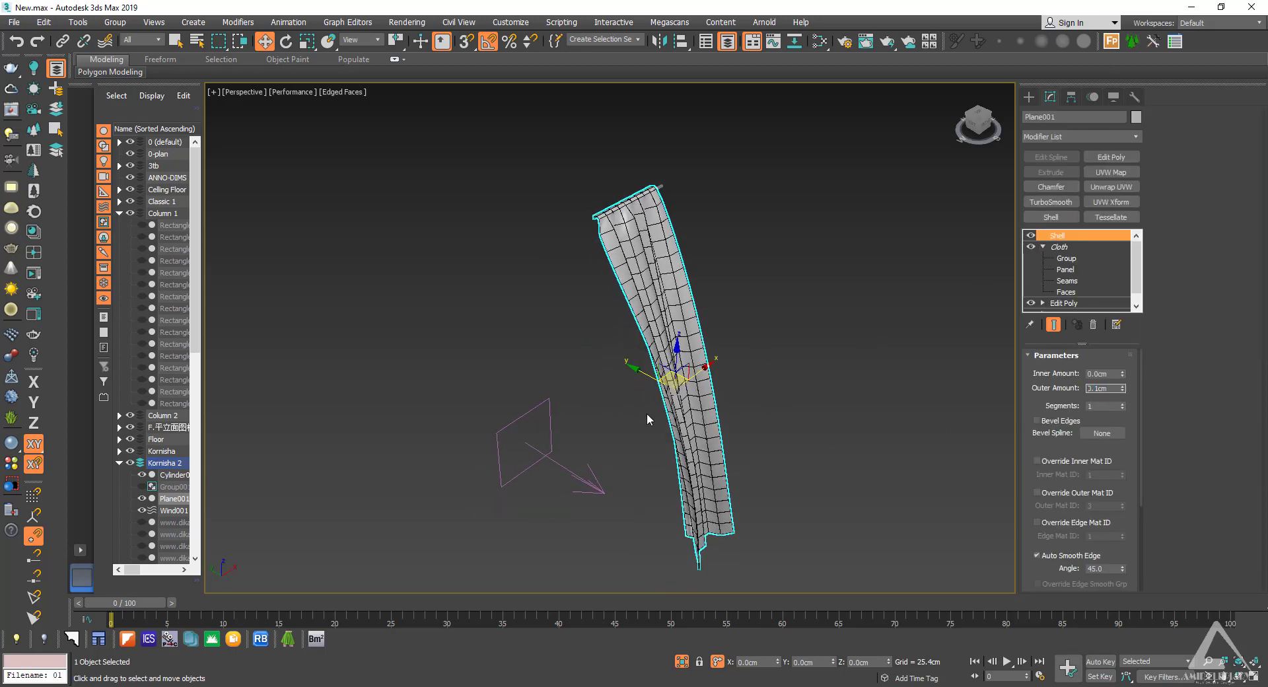
Step: Smooth the curtain with a TurboSmooth modifier set to 3 iterations, and deselect it
scroll(644, 343, "up", 6)
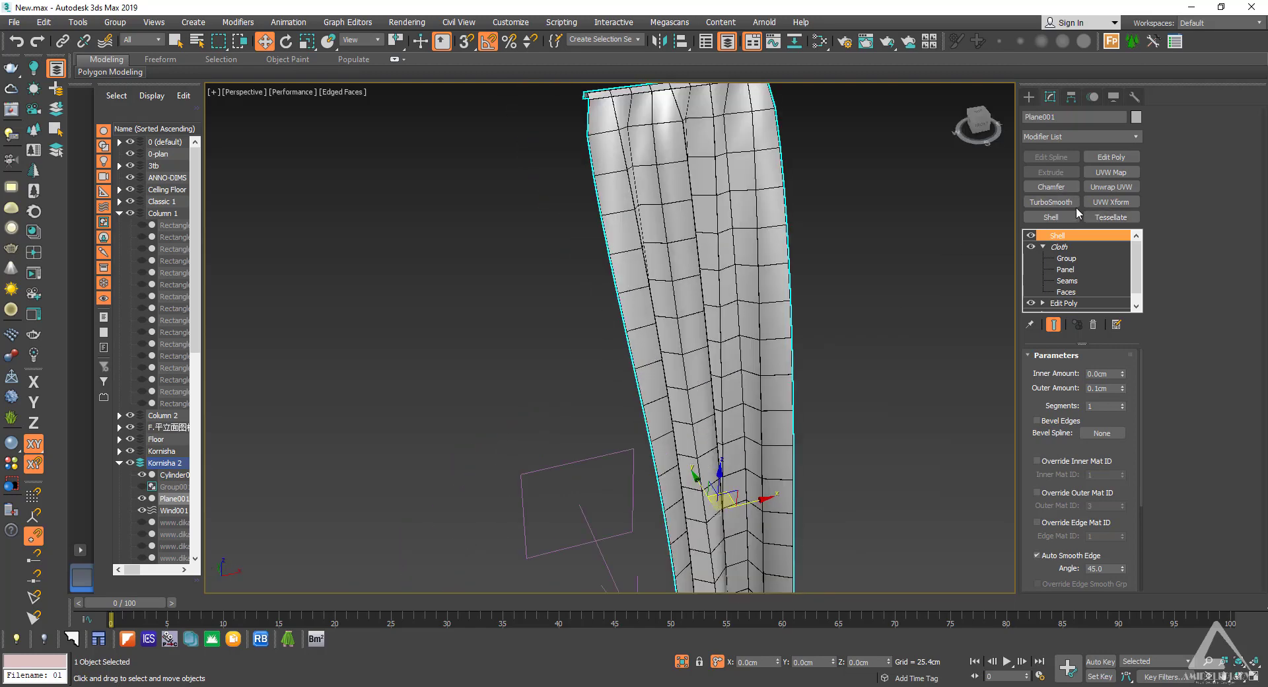
left_click(1069, 204)
middle_click_drag(799, 465, 743, 377)
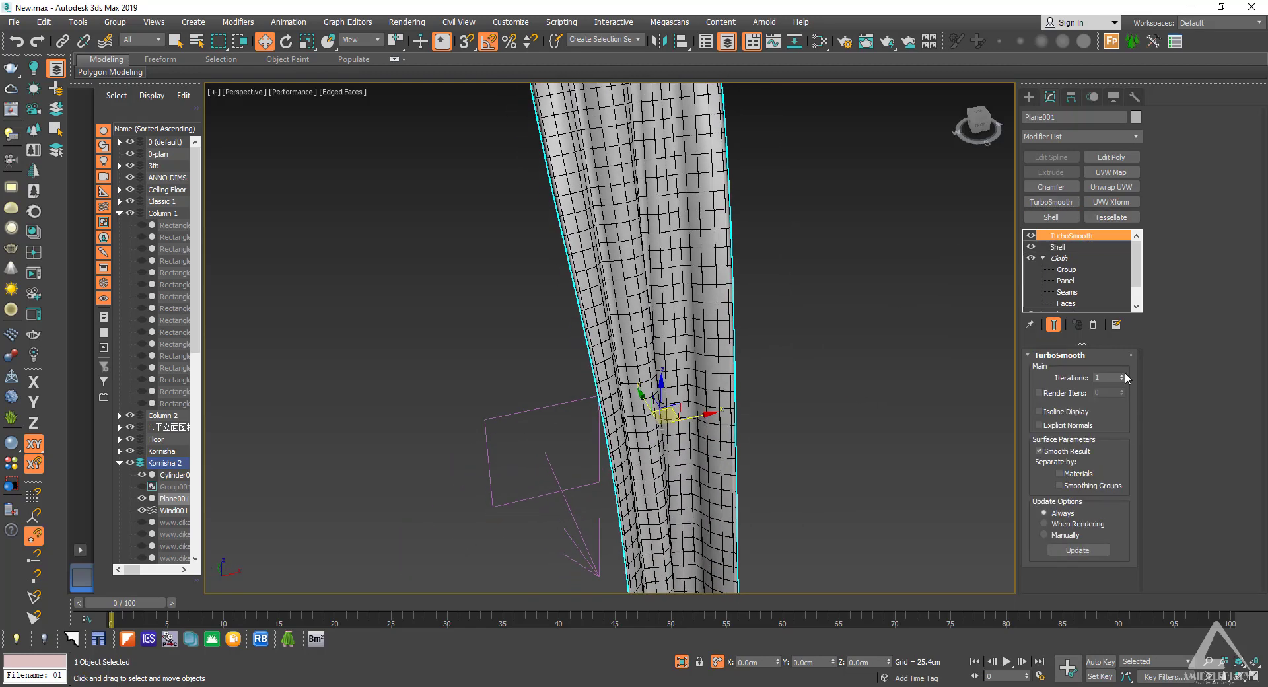
left_click(1122, 375)
middle_click_drag(909, 405, 790, 413, "alt")
left_click(1123, 374)
left_click(790, 413)
Step: Turn off the edged faces display and examine the smoothed curtain's folds and lower hem from several angles
key("F4")
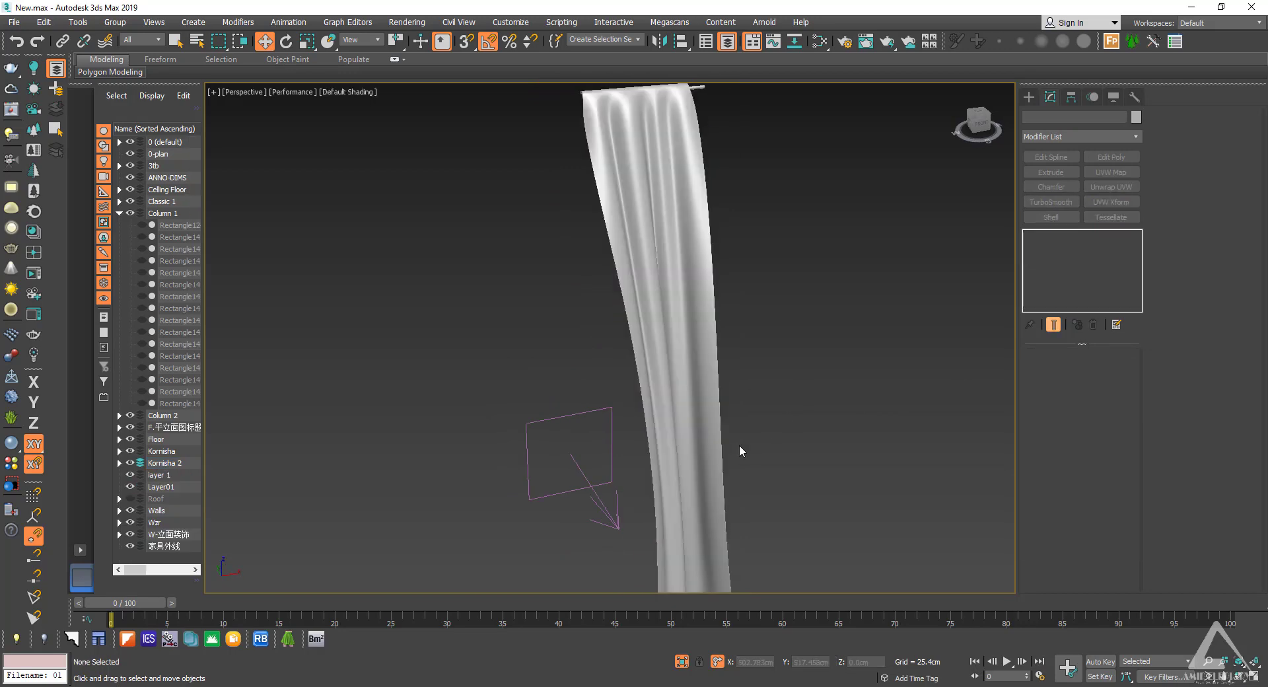
middle_click_drag(694, 477, 688, 385)
left_click(681, 391)
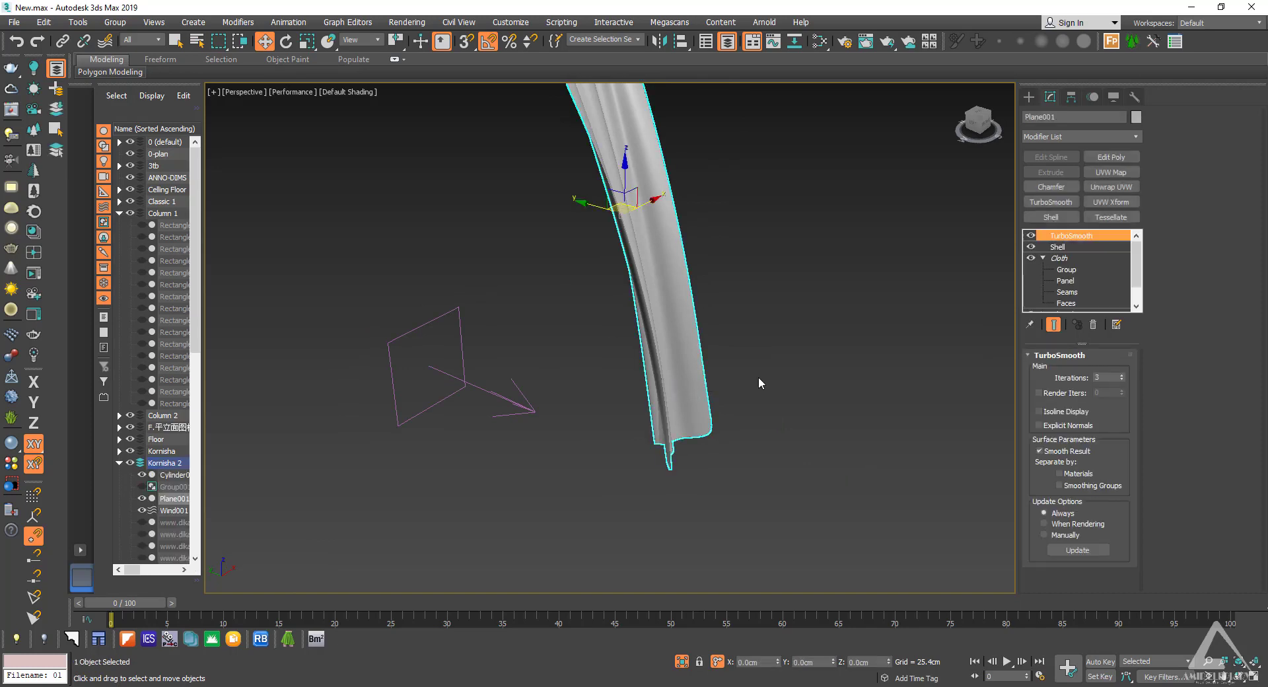
left_click(759, 377)
left_click(690, 392)
middle_click_drag(787, 407, 726, 414, "alt")
scroll(763, 409, "down", 3)
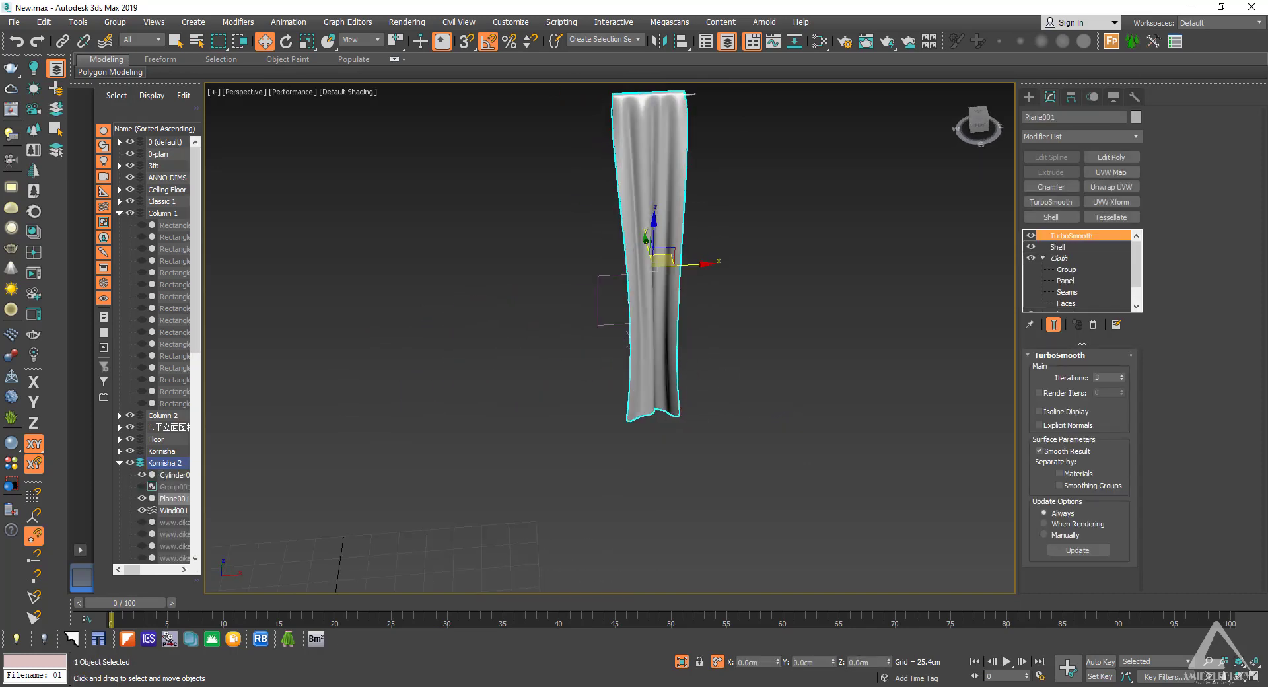
Step: Delete the wind space warp, and end isolation with the curtain selected to bring back the full interior
left_click(604, 327)
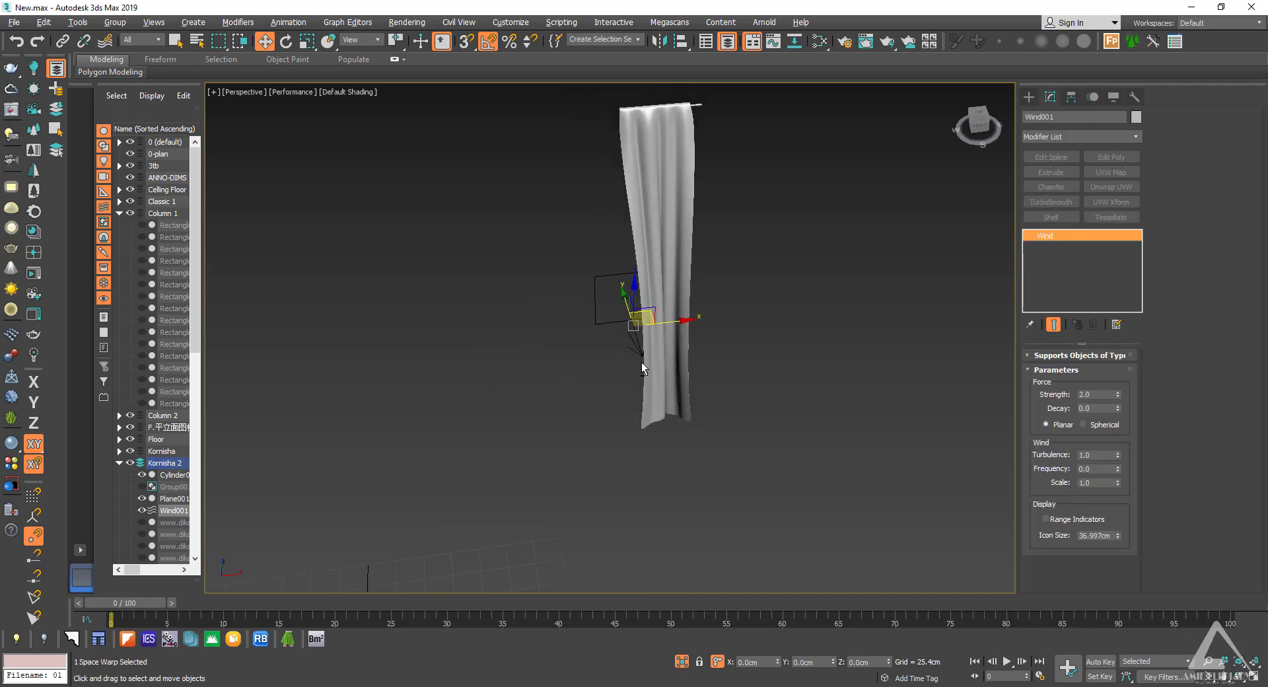
middle_click_drag(641, 362, 646, 356, "alt")
key("Delete")
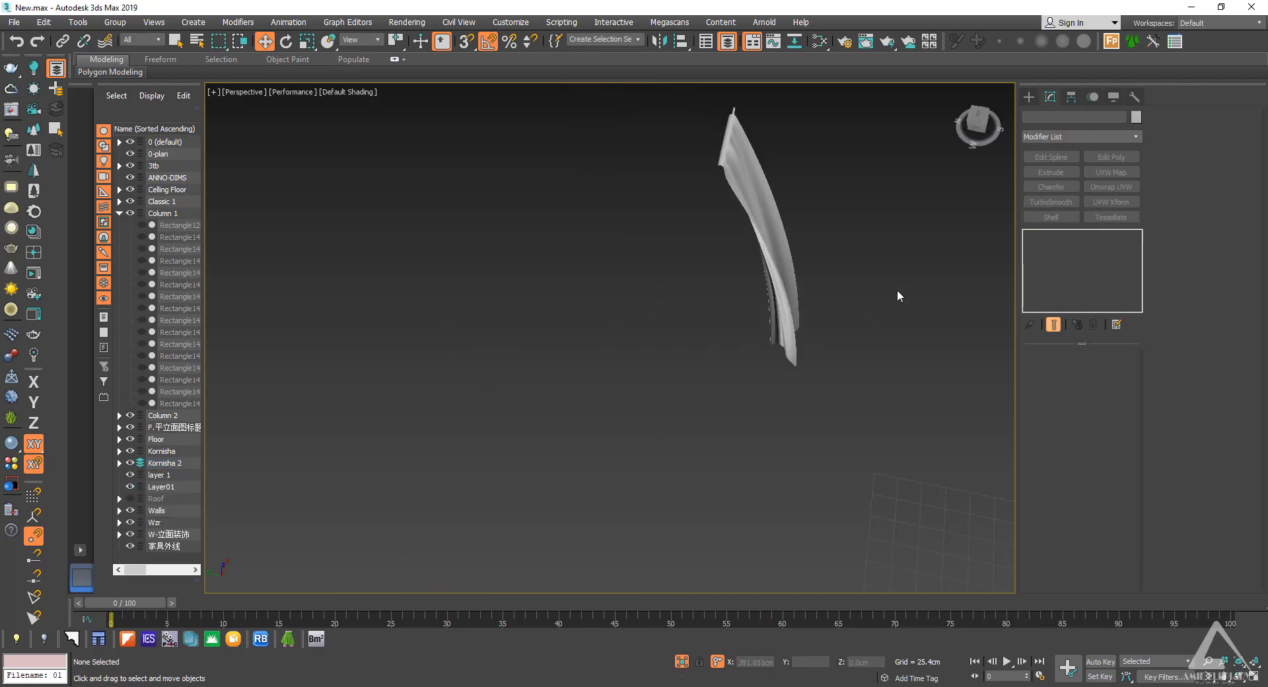
left_click(789, 290)
left_click(681, 665)
scroll(681, 436, "down", 4)
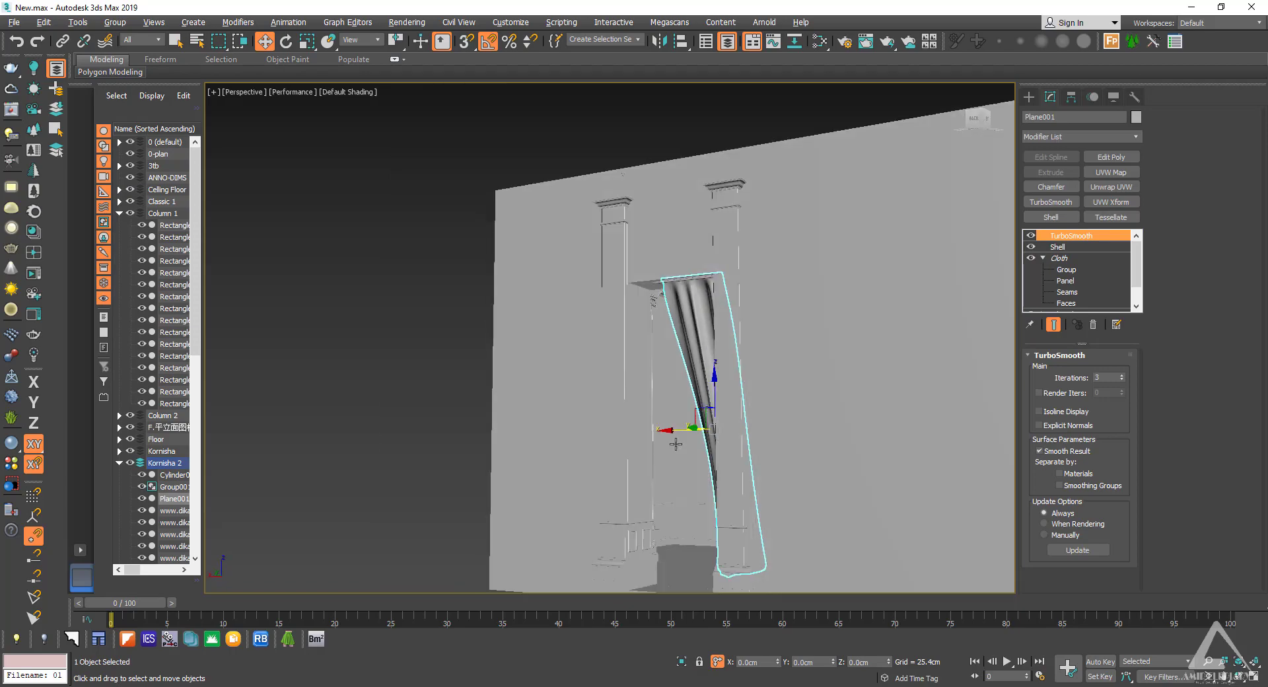
Step: Narrow the curtain in its doorway by scaling it non-uniformly along the X axis
middle_click_drag(677, 441, 625, 468, "alt")
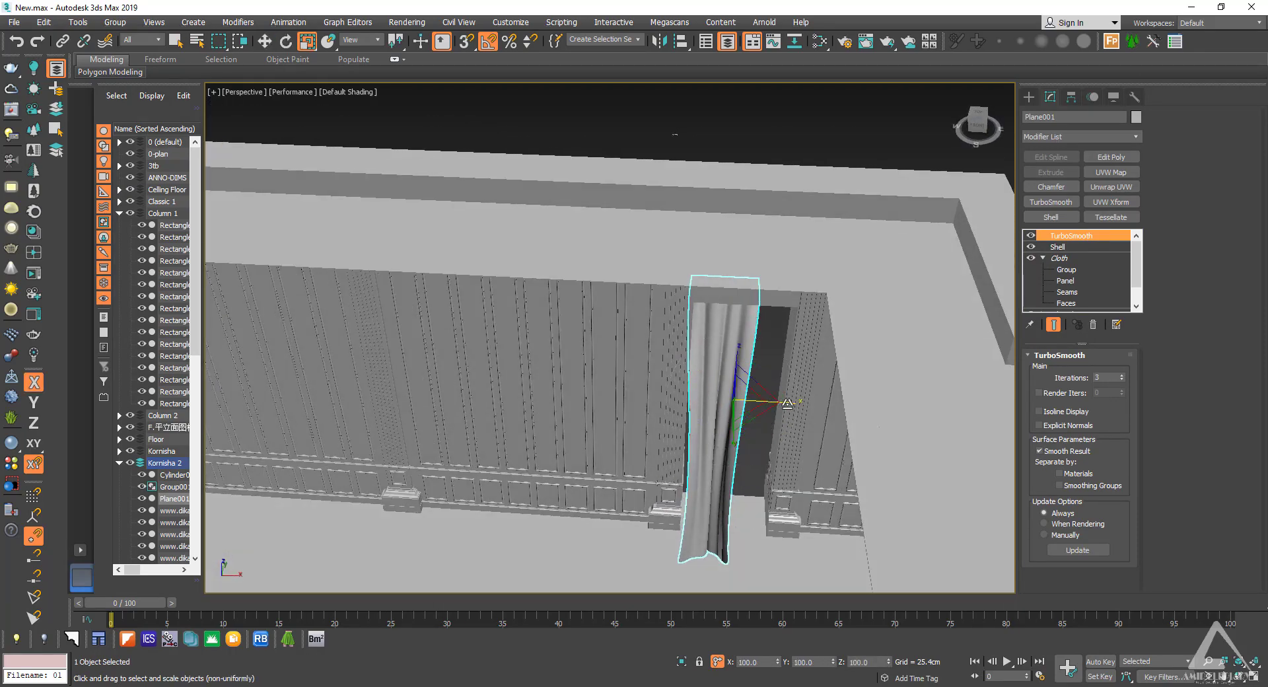
left_click_drag(787, 403, 767, 434)
key("w")
middle_click_drag(761, 439, 815, 464, "alt")
Step: Clone the curtain along X to the doorway at the opposite end of the wall as one independent copy
scroll(786, 430, "up", 4)
scroll(773, 467, "down", 3)
scroll(579, 426, "down", 4)
scroll(819, 463, "down", 3)
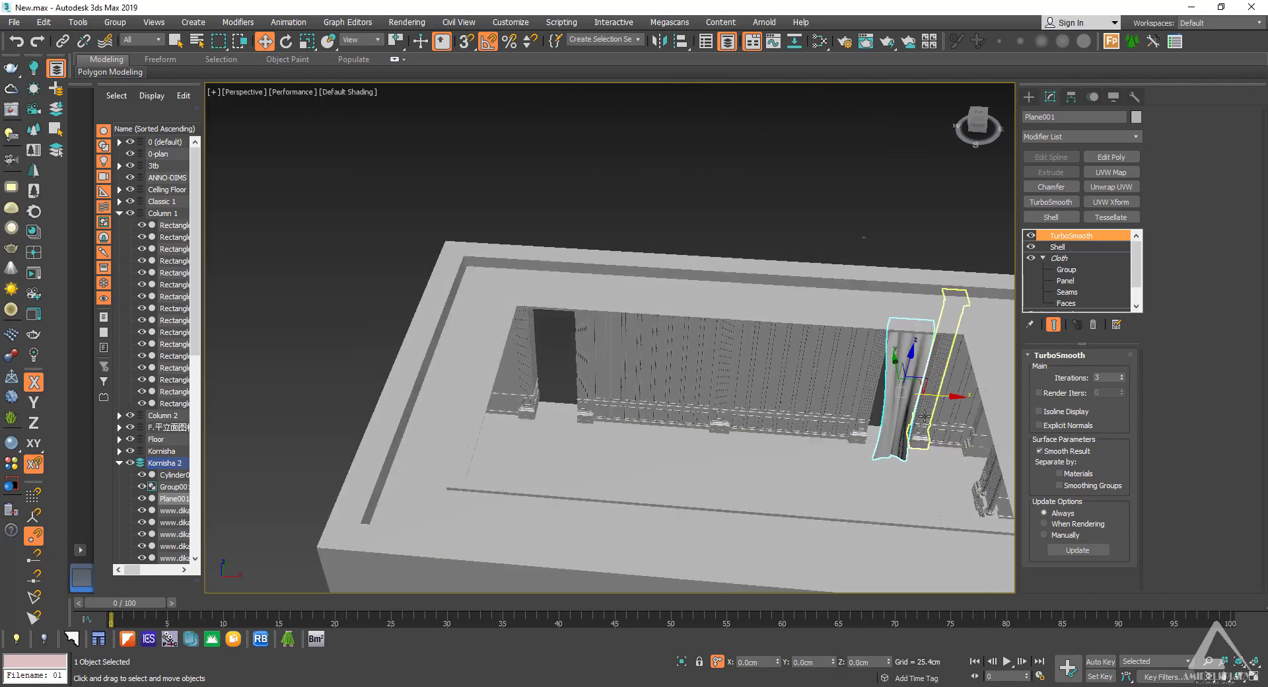
left_click_drag(710, 397, 587, 390, "shift")
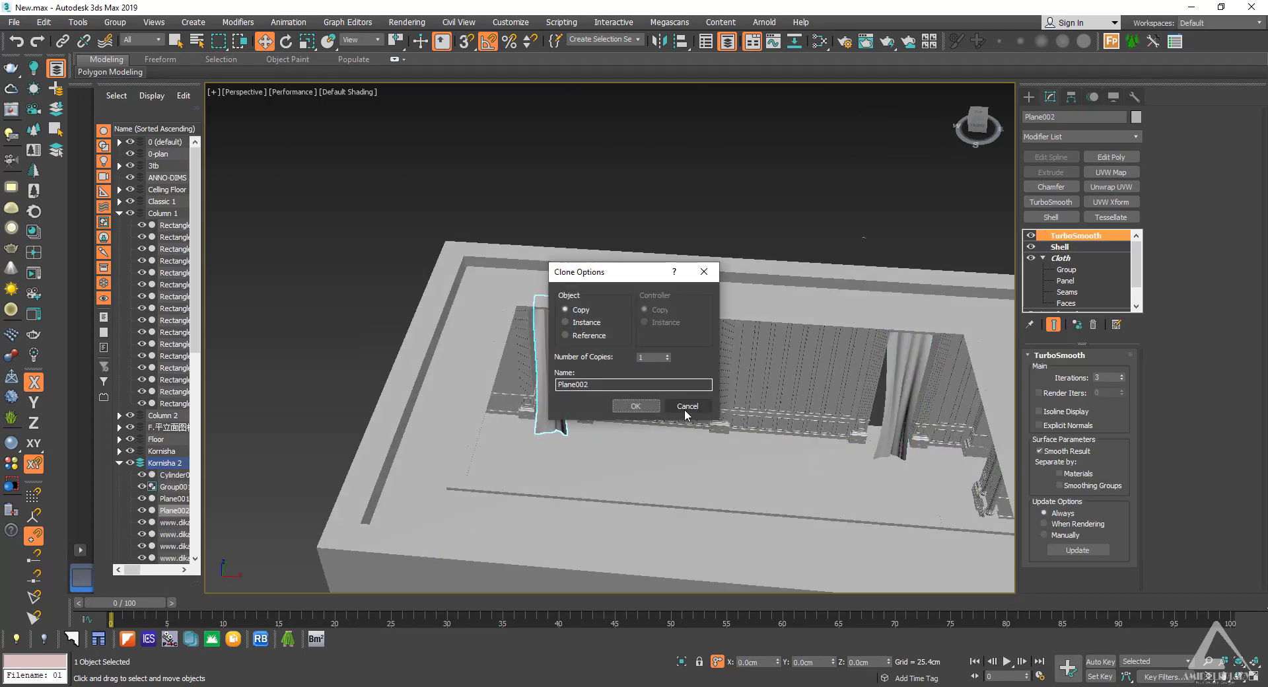
left_click(643, 407)
Step: Remove the TurboSmooth and Shell modifiers from the copied curtain, keeping its Cloth modifier
scroll(549, 386, "up", 7)
middle_click_drag(586, 377, 578, 461)
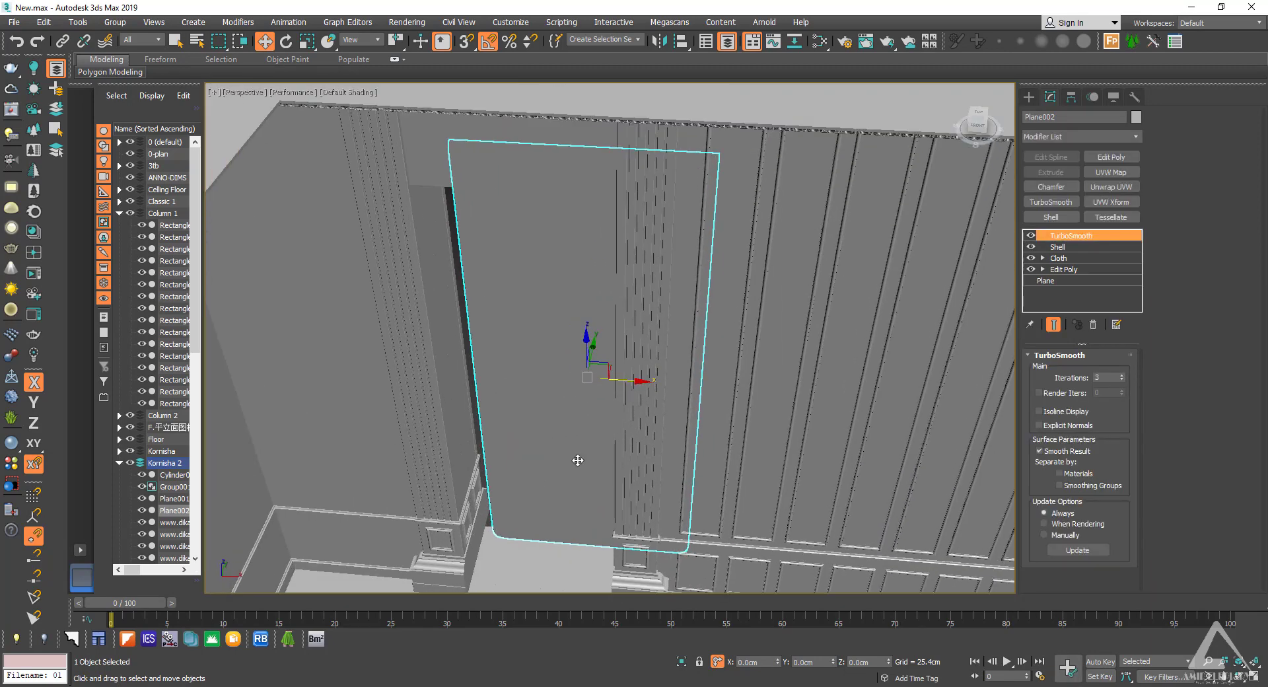
scroll(578, 462, "down", 5)
scroll(579, 449, "up", 2)
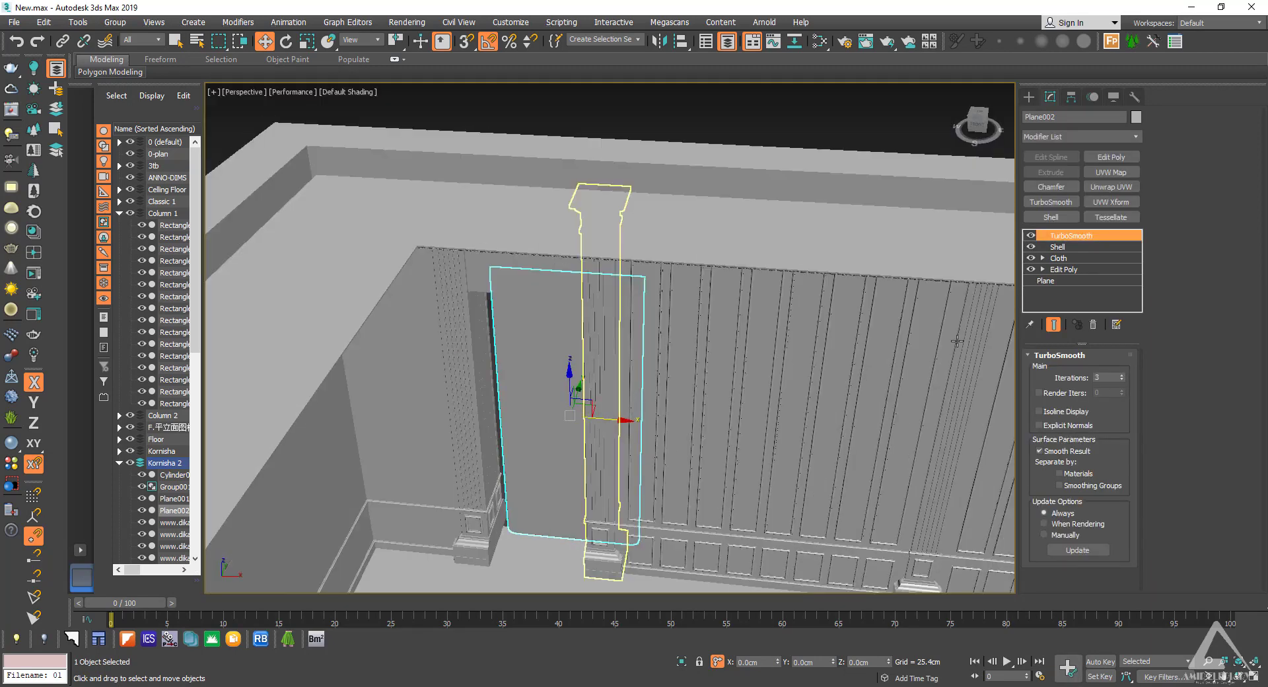
left_click(1093, 325)
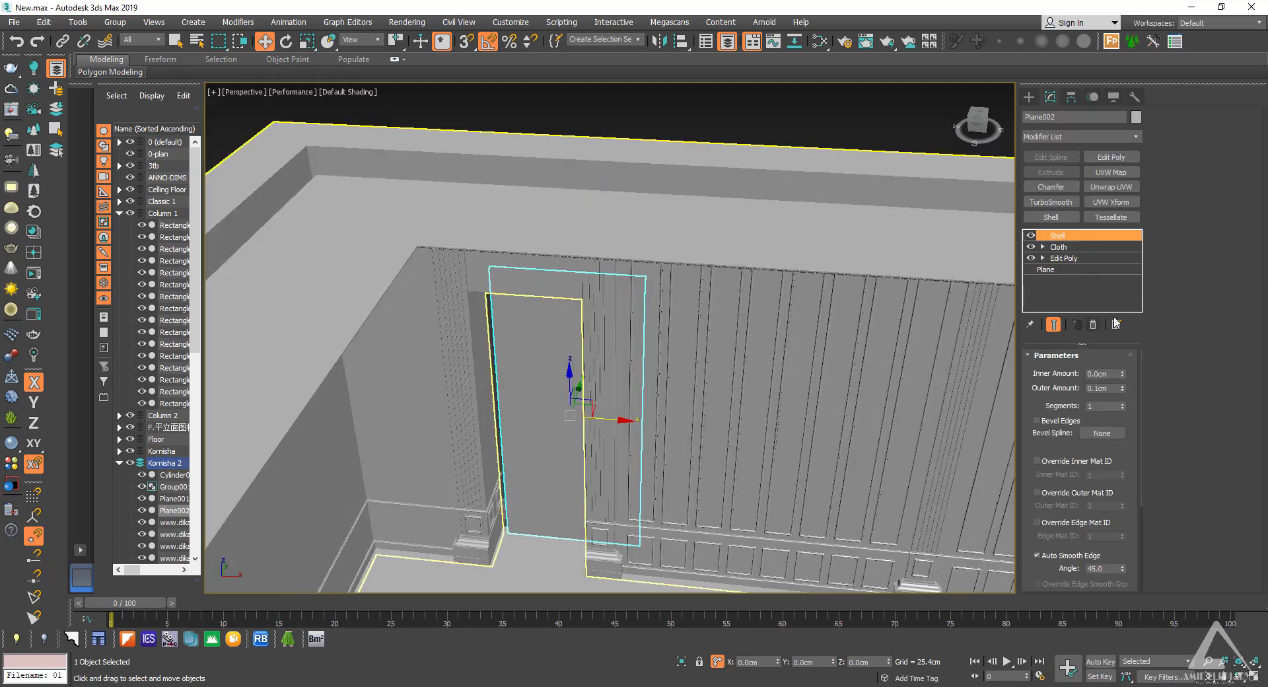
scroll(561, 376, "up", 3)
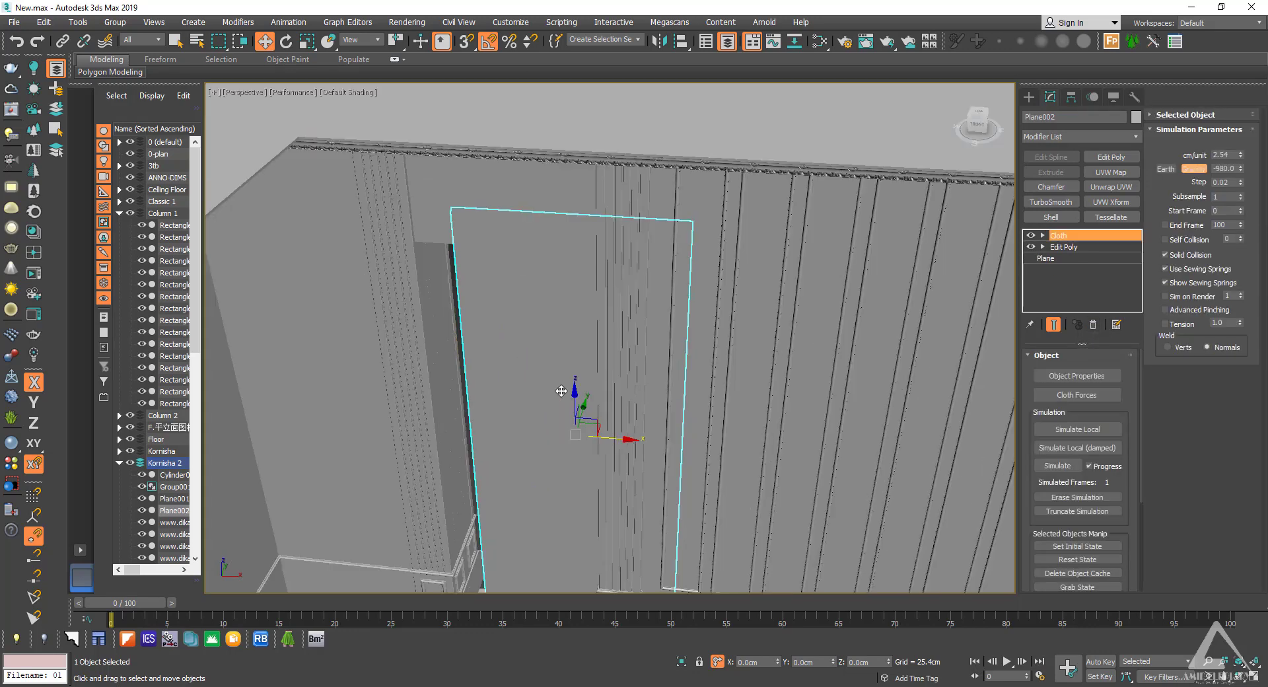
Step: Move the copied curtain plane with its rod sideways away from the doorway, isolate them and clear the selection
scroll(563, 382, "down", 3)
middle_click_drag(562, 381, 651, 437, "alt")
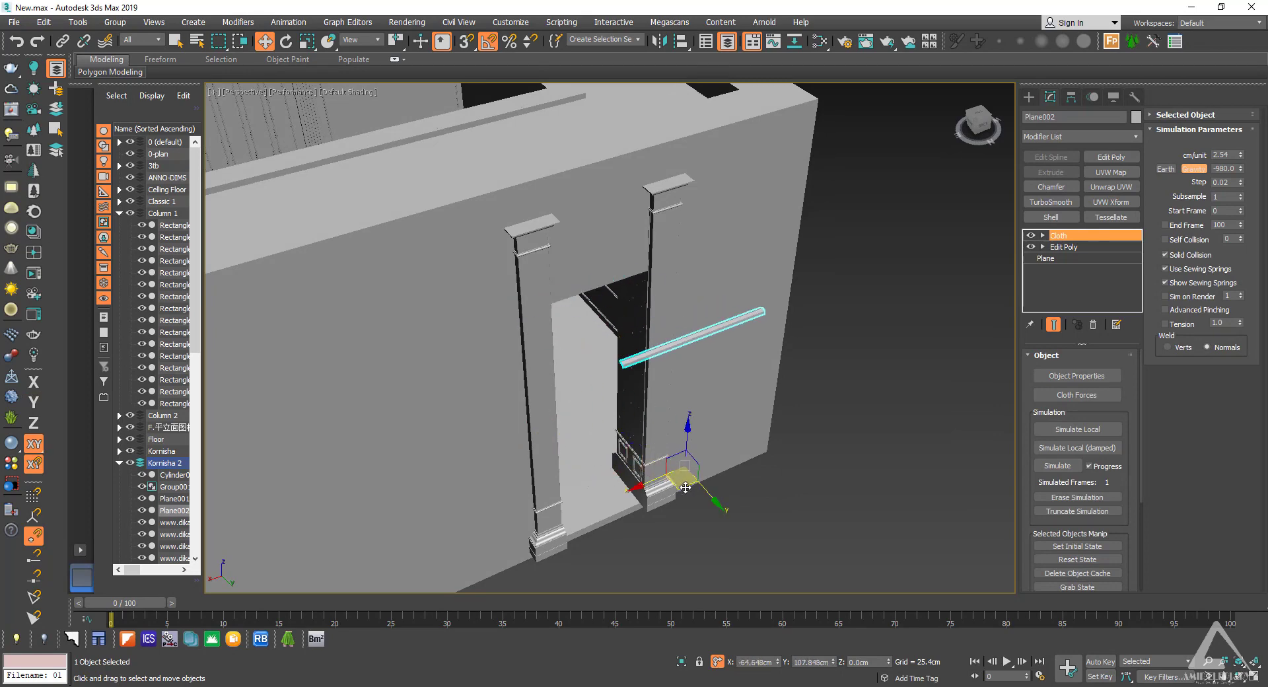
left_click_drag(686, 488, 852, 492)
middle_click_drag(700, 462, 872, 277, "alt")
left_click(801, 433)
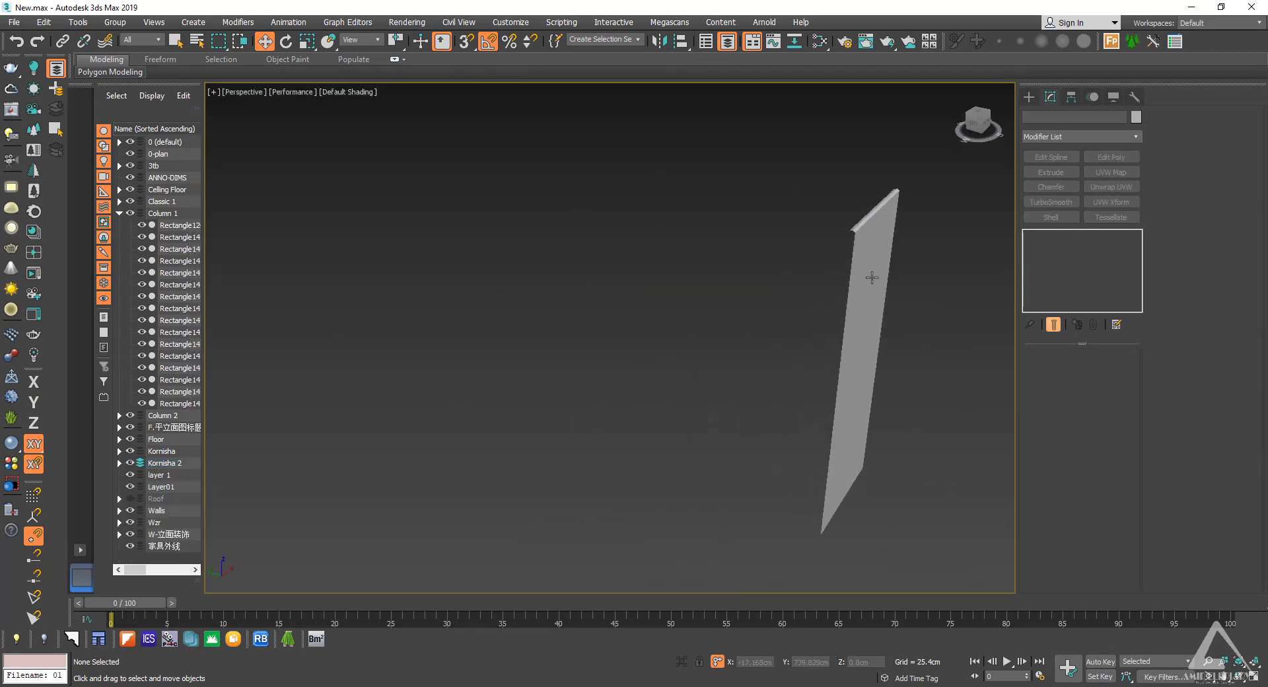
Step: Show the whole room again and delete the copied flat curtain plane in the far doorway
left_click(872, 278)
scroll(847, 235, "up", 3)
scroll(793, 238, "down", 4)
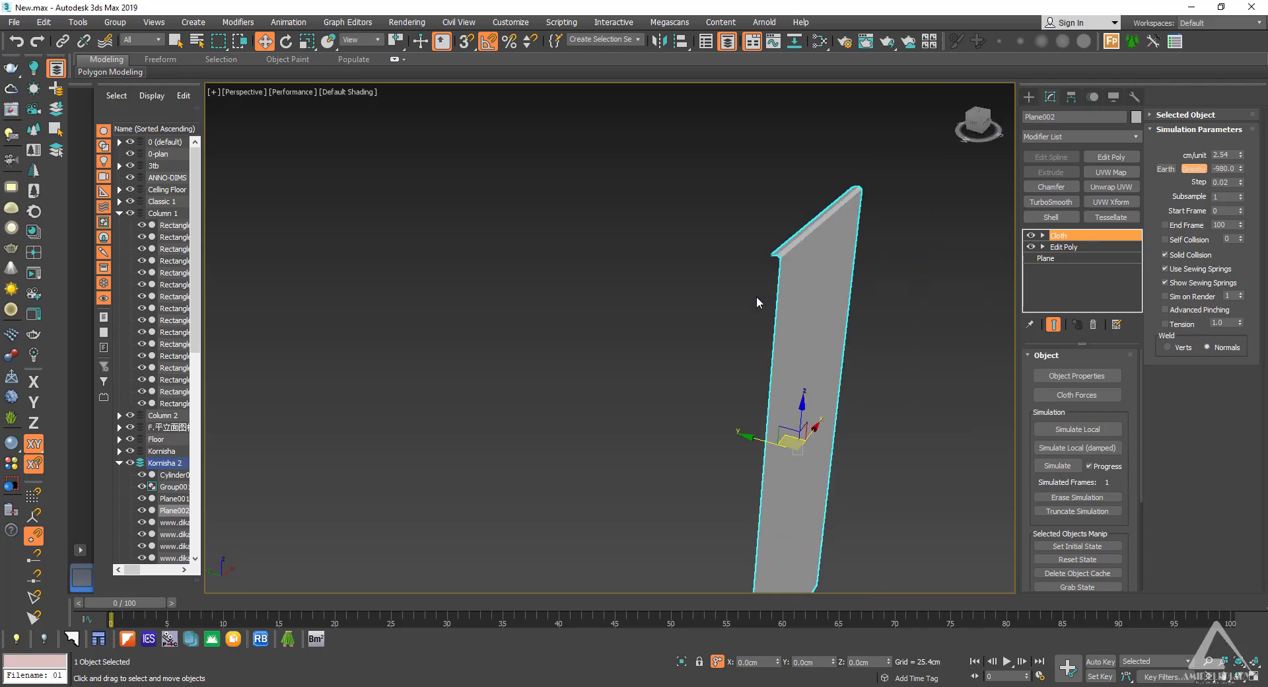
left_click(738, 314)
scroll(763, 385, "down", 5)
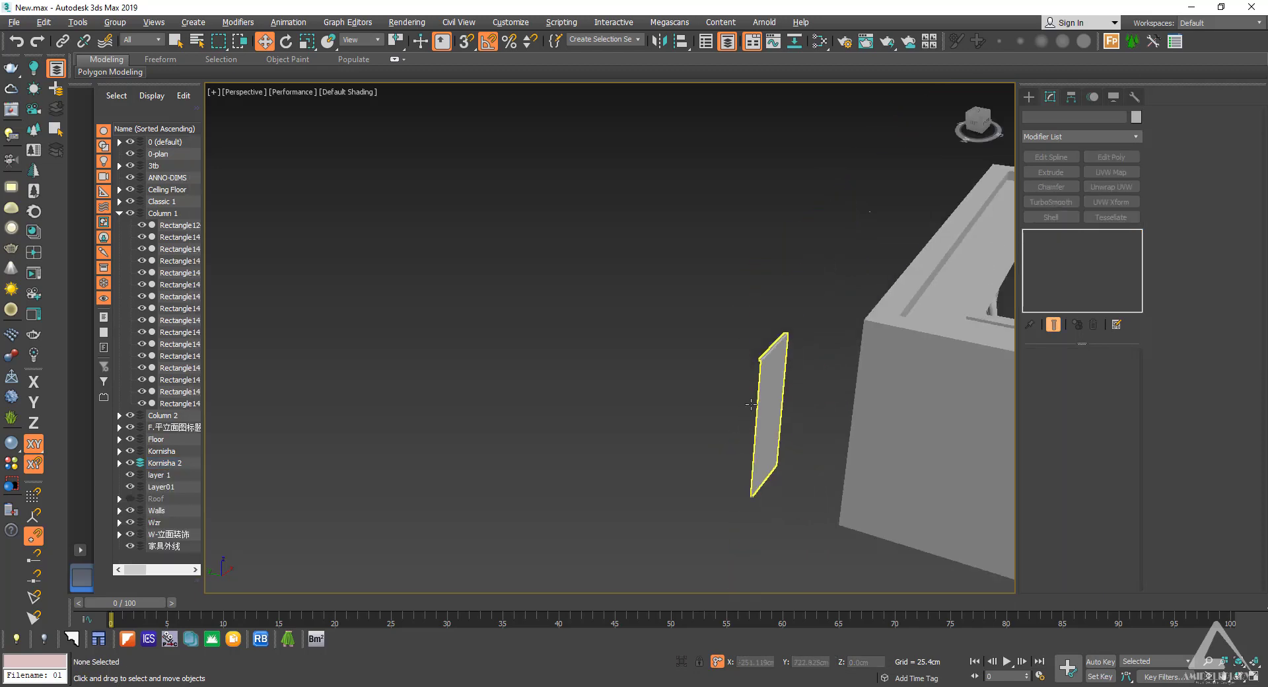
middle_click_drag(763, 385, 765, 432, "alt")
left_click(588, 409)
left_click_drag(0, 0, 0, 0)
middle_click_drag(765, 433, 790, 424, "alt")
scroll(609, 391, "up", 5)
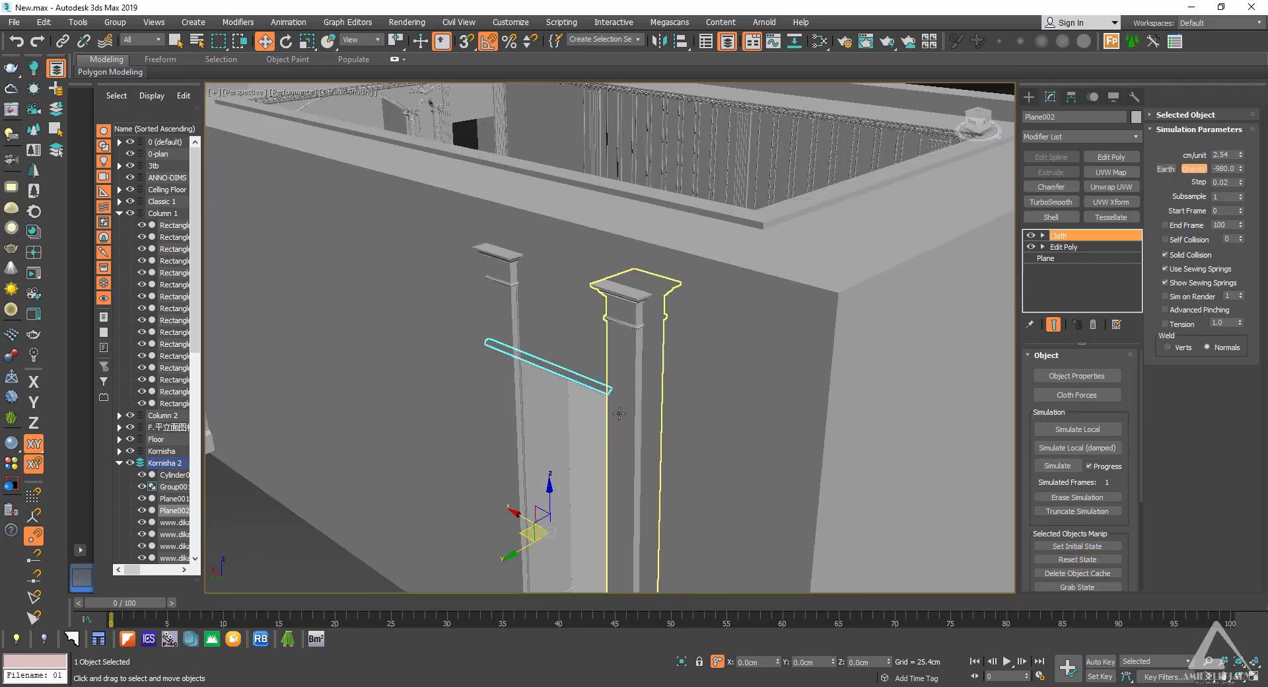
mouse_move(609, 391)
middle_mouse_down("alt")
mouse_move(667, 334)
mouse_move(625, 356)
middle_mouse_up("alt")
scroll(664, 331, "up", 3)
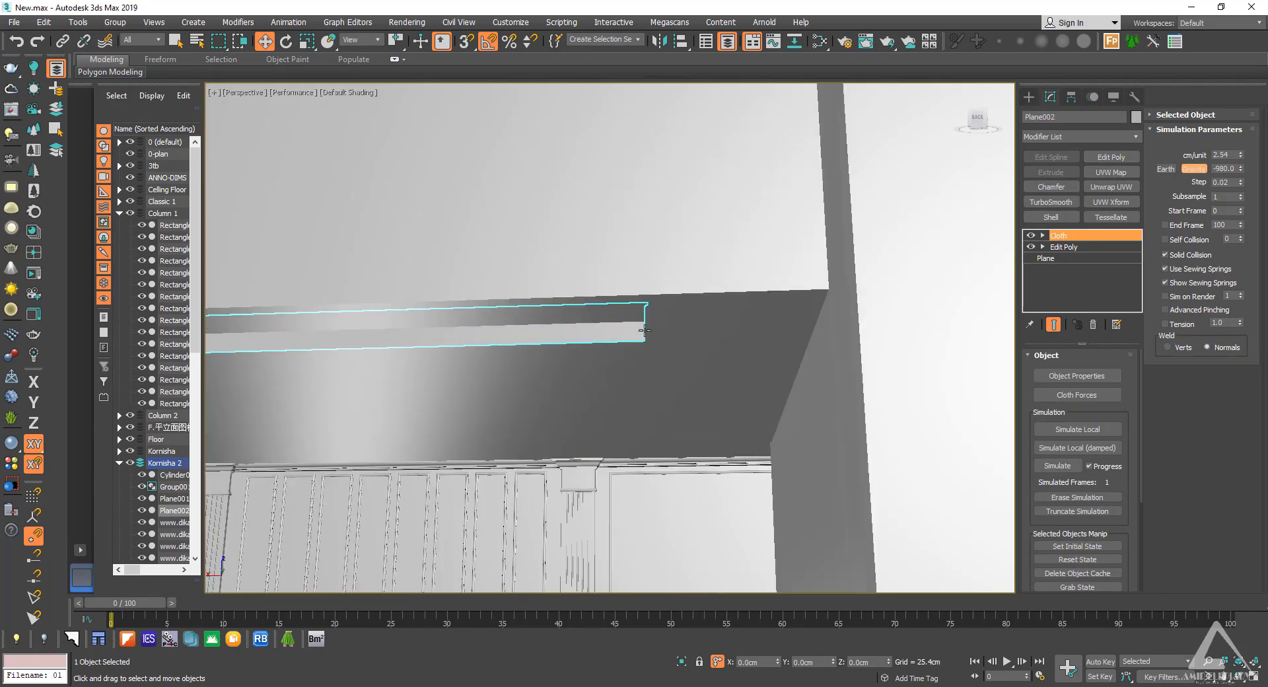
key("Delete")
scroll(627, 364, "down", 7)
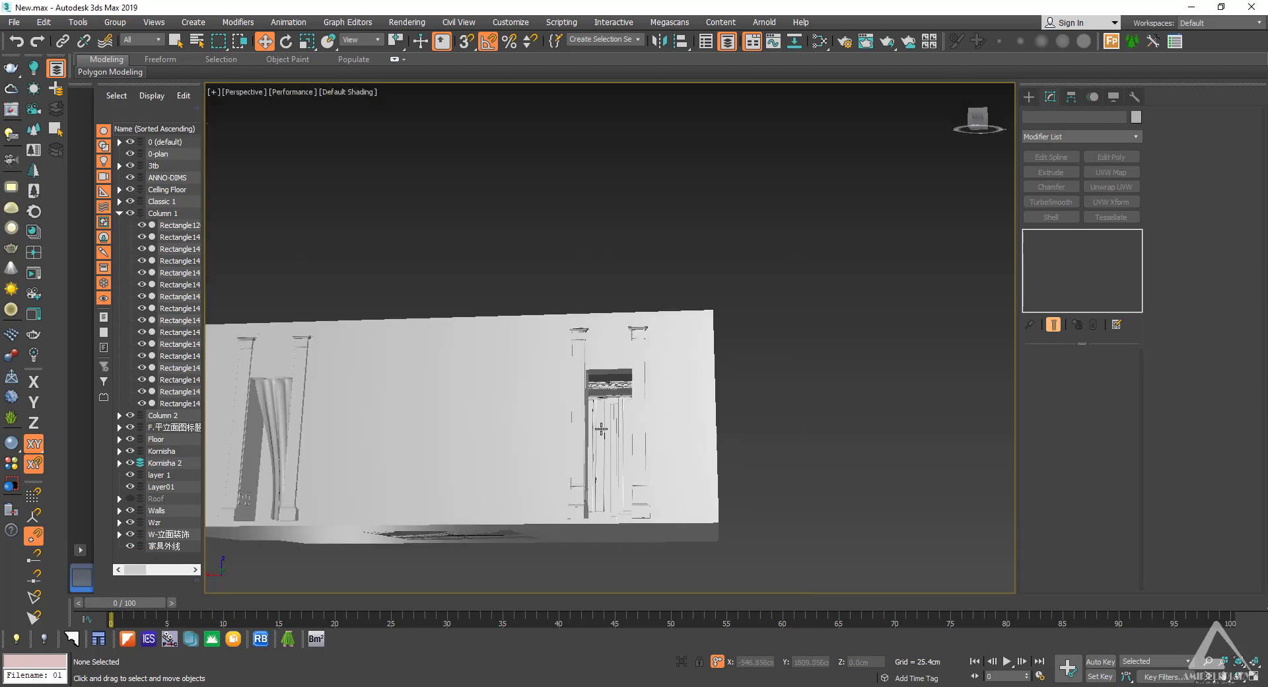
Step: Select the draped curtain with its rod and clone both along X to the empty doorway in the same wall
mouse_move(600, 429)
middle_mouse_down("alt")
mouse_move(428, 441)
mouse_move(590, 426)
middle_mouse_up("alt")
scroll(445, 419, "up", 3)
scroll(444, 419, "up", 2)
left_click(445, 418)
scroll(445, 418, "up", 4)
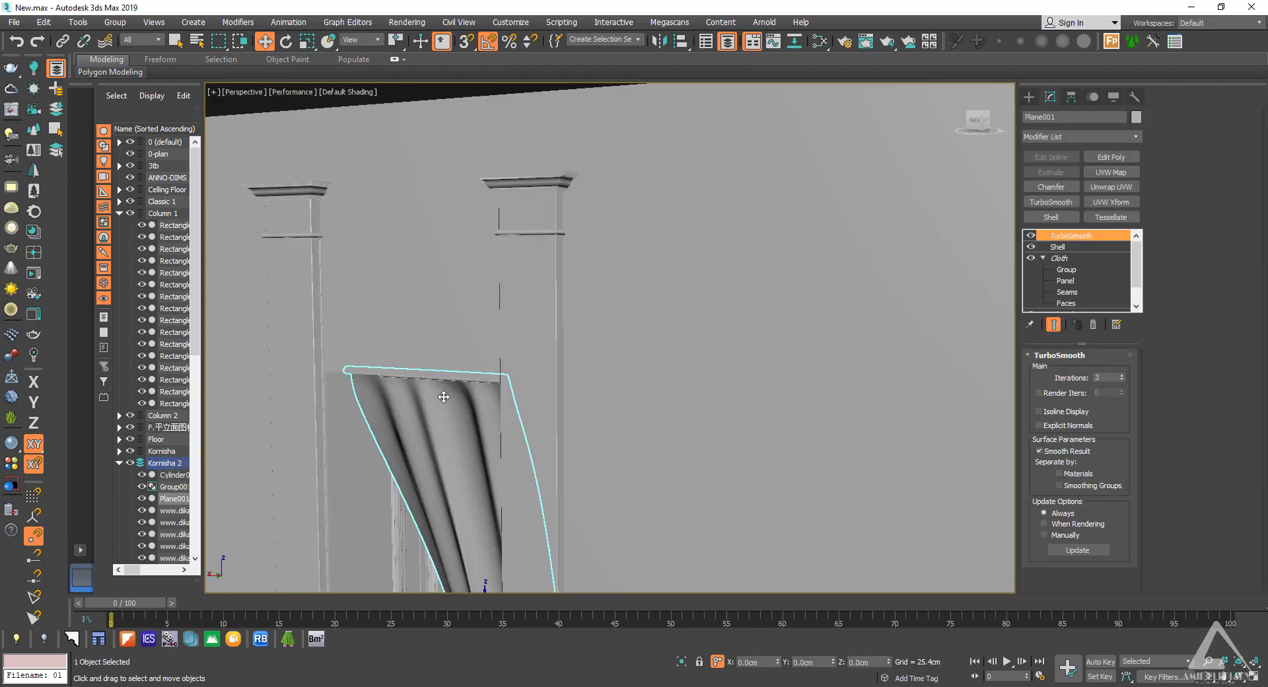
mouse_move(445, 398)
middle_mouse_down("alt")
mouse_move(492, 354)
mouse_move(561, 416)
mouse_move(566, 407)
mouse_move(502, 423)
mouse_move(420, 399)
middle_mouse_up("alt")
scroll(502, 353, "up", 3)
left_click(512, 390, "ctrl")
scroll(511, 389, "down", 2)
scroll(567, 407, "up", 3)
scroll(572, 390, "down", 8)
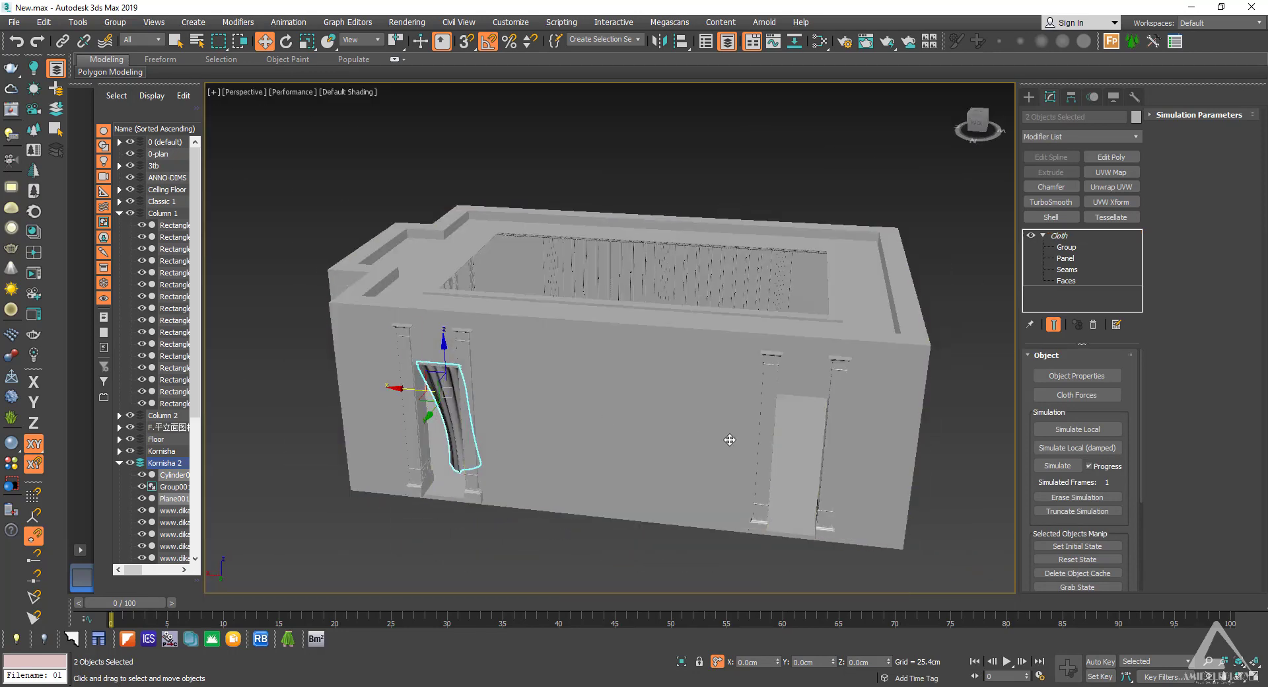
left_click_drag(730, 440, 784, 441, "shift")
key("Return")
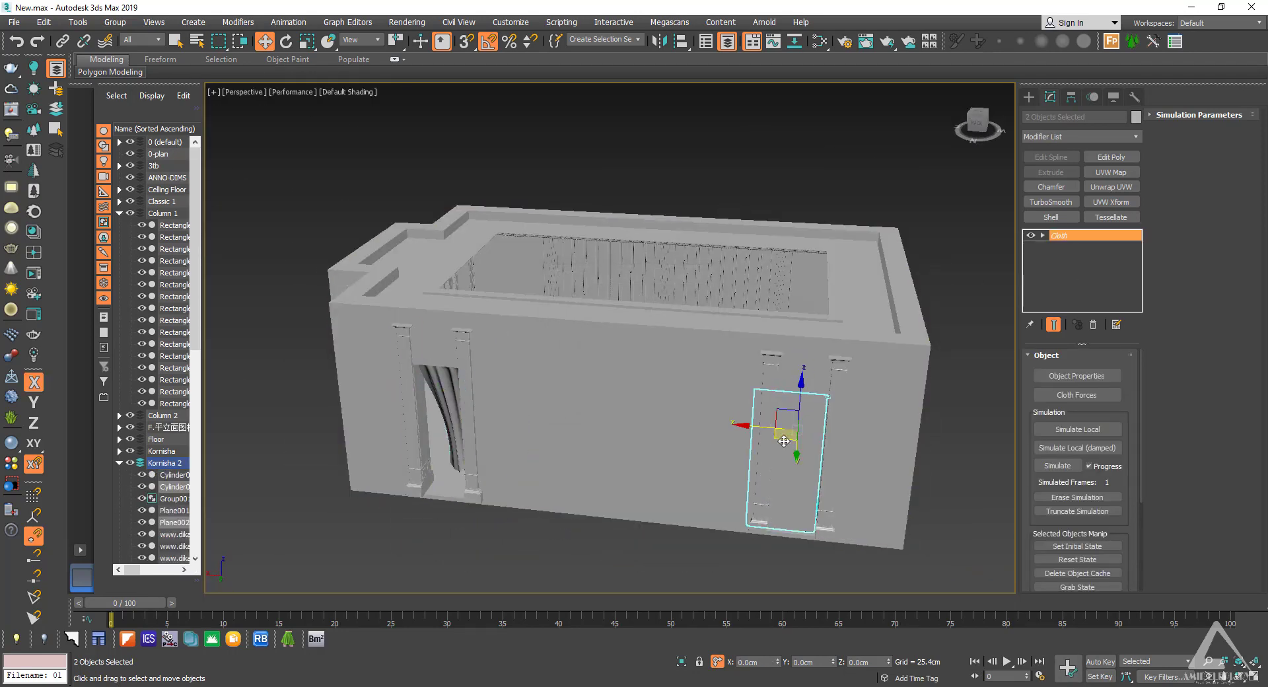
Step: Move the cloned curtain and rod along Y, away from the outside of the wall
scroll(784, 441, "up", 5)
middle_click_drag(784, 441, 741, 467, "alt")
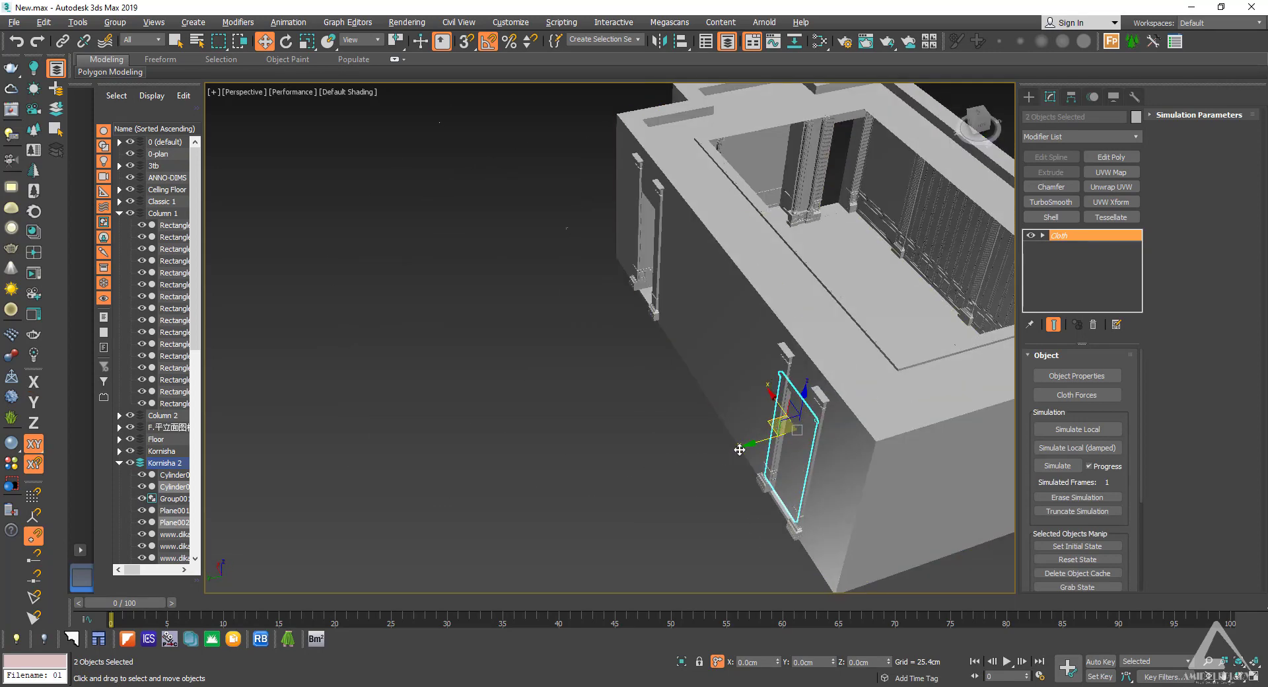
left_click_drag(740, 449, 531, 502)
scroll(577, 493, "up", 5)
middle_click_drag(578, 492, 718, 467, "alt")
scroll(719, 433, "down", 4)
scroll(395, 404, "up", 6)
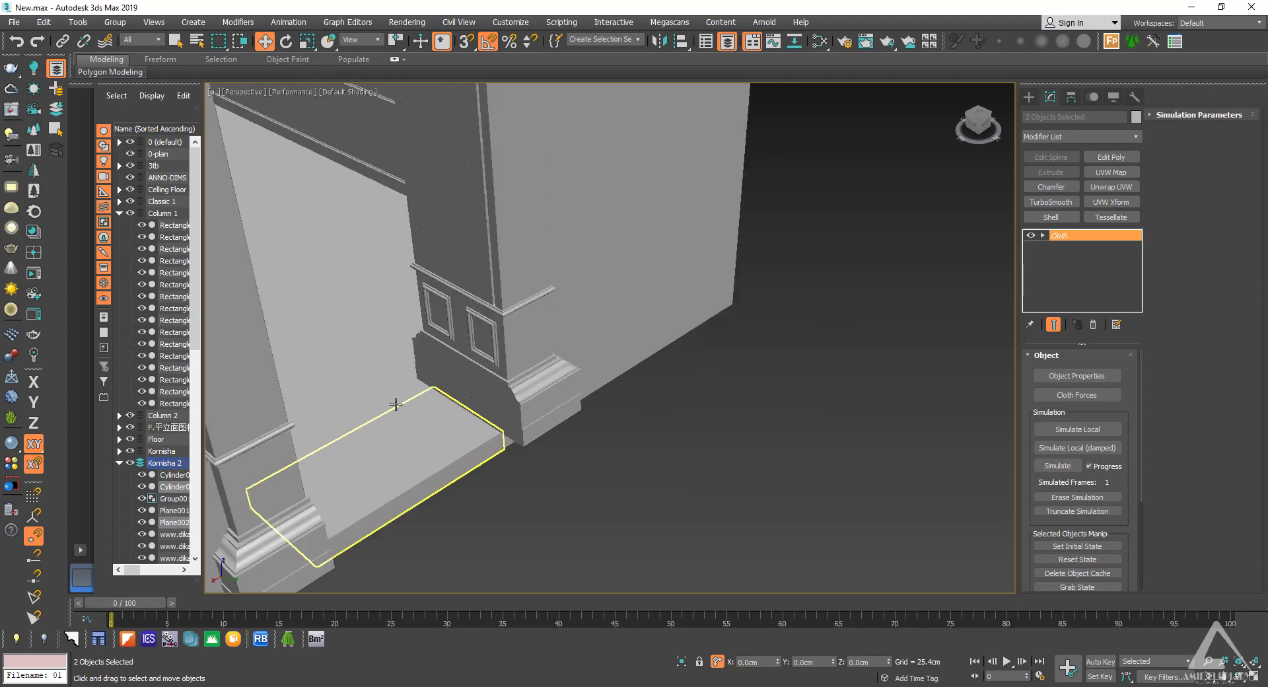
Step: Delete the cloned curtain plane and its rod outside the wall
scroll(396, 404, "down", 5)
middle_click_drag(395, 405, 478, 403)
scroll(516, 397, "down", 3)
middle_click_drag(598, 422, 551, 417)
middle_click_drag(719, 426, 726, 426)
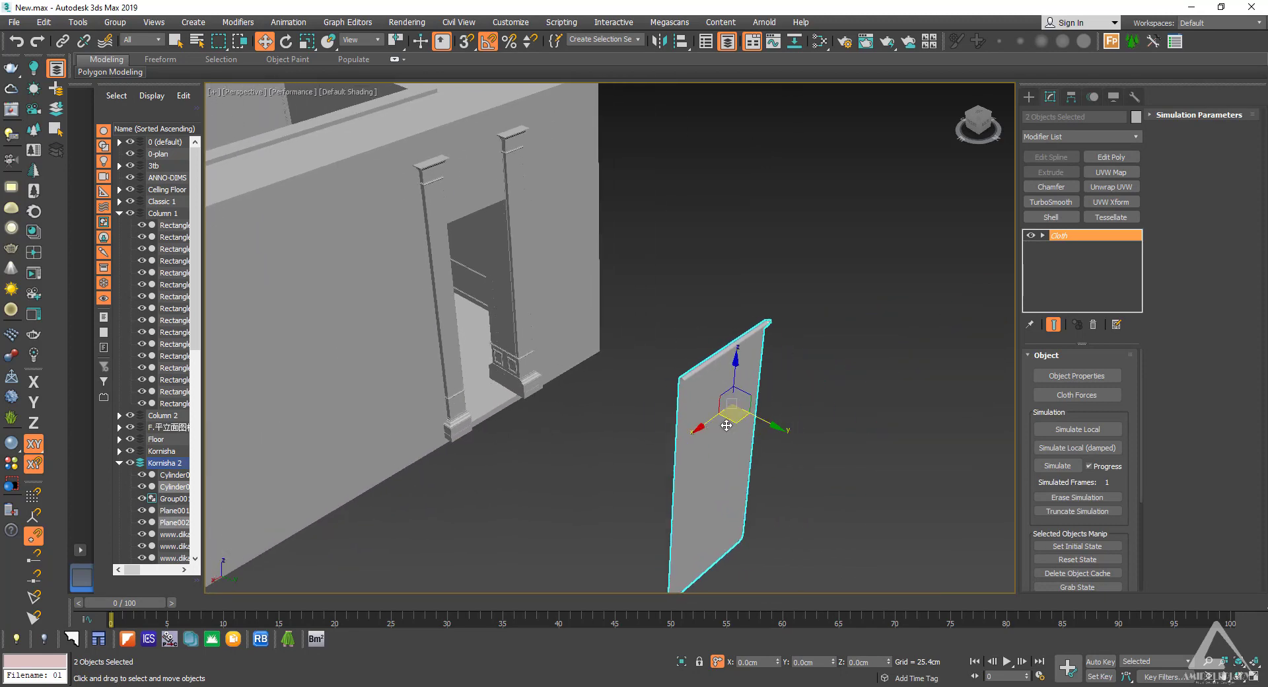
left_click_drag(878, 320, 622, 466)
key("Delete")
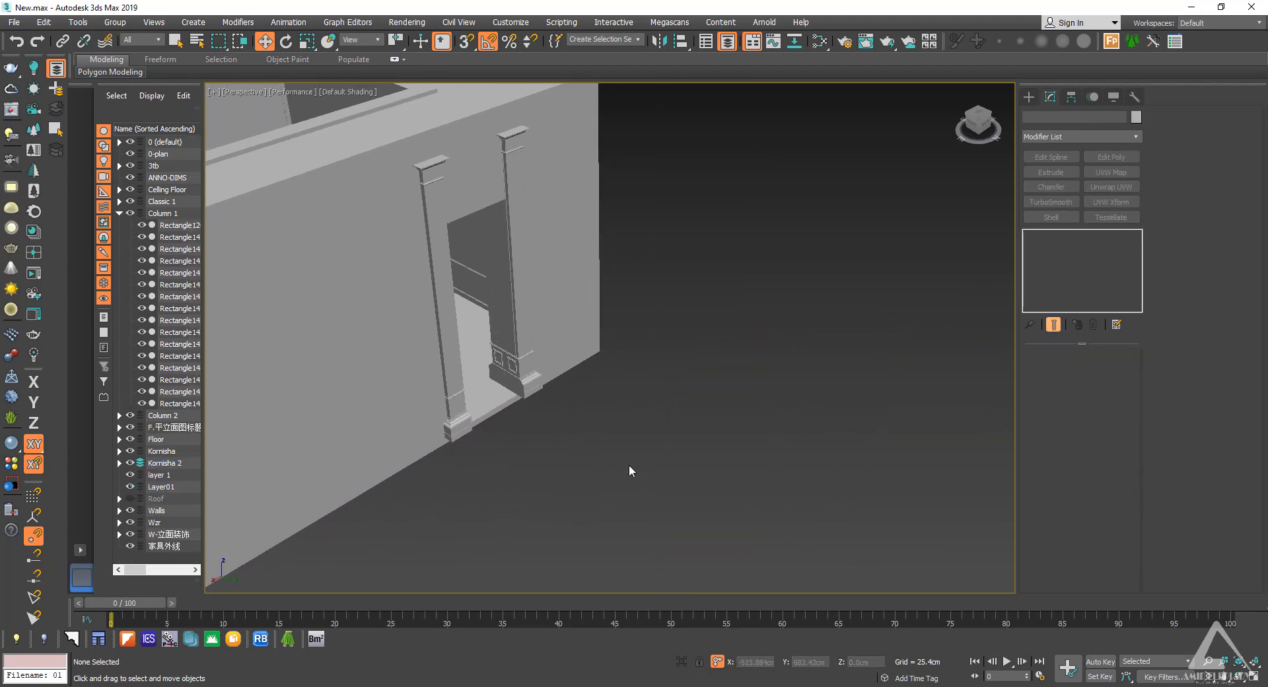
Step: Examine the remaining draped curtain in its doorway from outside and from inside the room
scroll(629, 465, "down", 5)
middle_click_drag(629, 465, 755, 439)
middle_click_drag(755, 439, 684, 469, "alt")
scroll(578, 433, "up", 6)
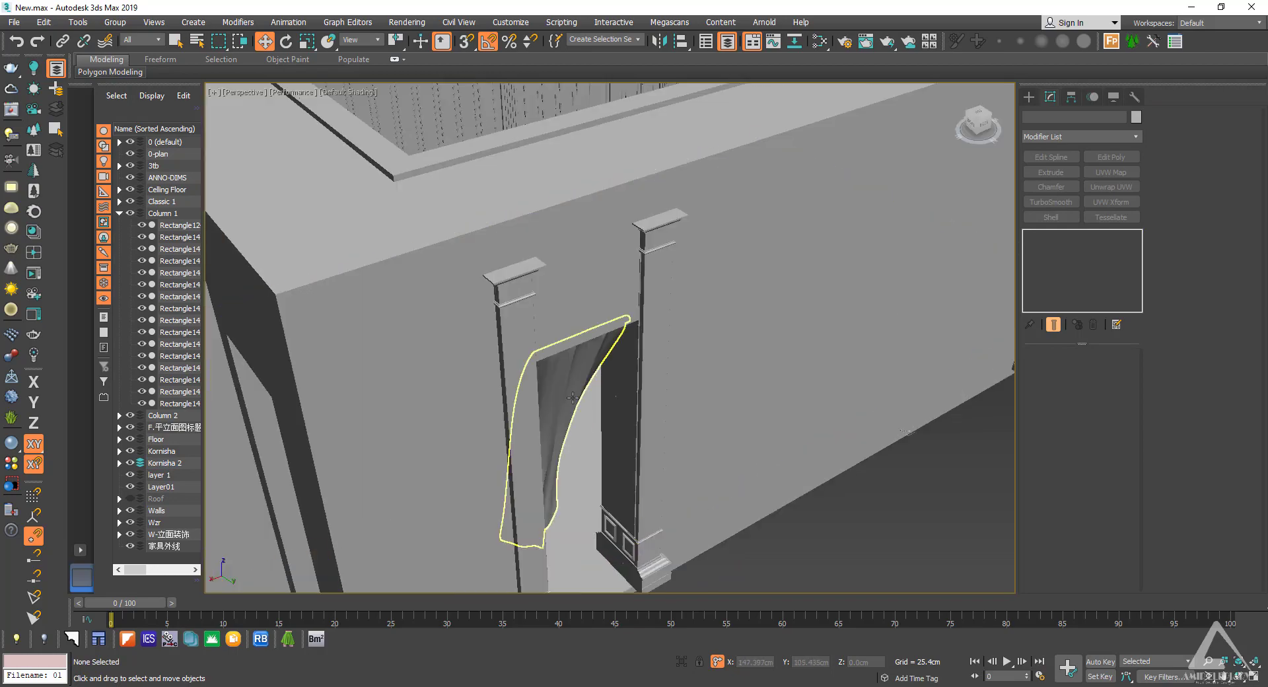
left_click(573, 398)
key("z")
middle_click_drag(573, 397, 377, 394, "alt")
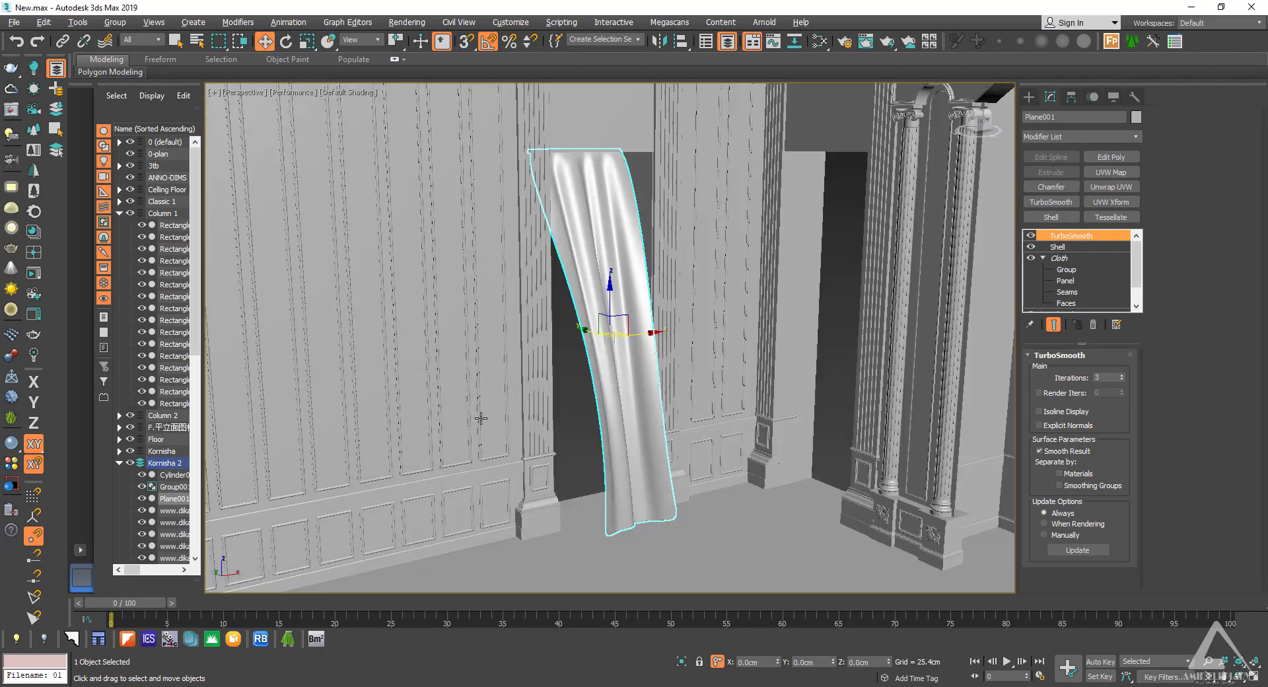
middle_click_drag(481, 419, 609, 333, "alt")
scroll(565, 437, "up", 4)
scroll(565, 437, "down", 4)
scroll(664, 423, "down", 3)
scroll(650, 402, "up", 4)
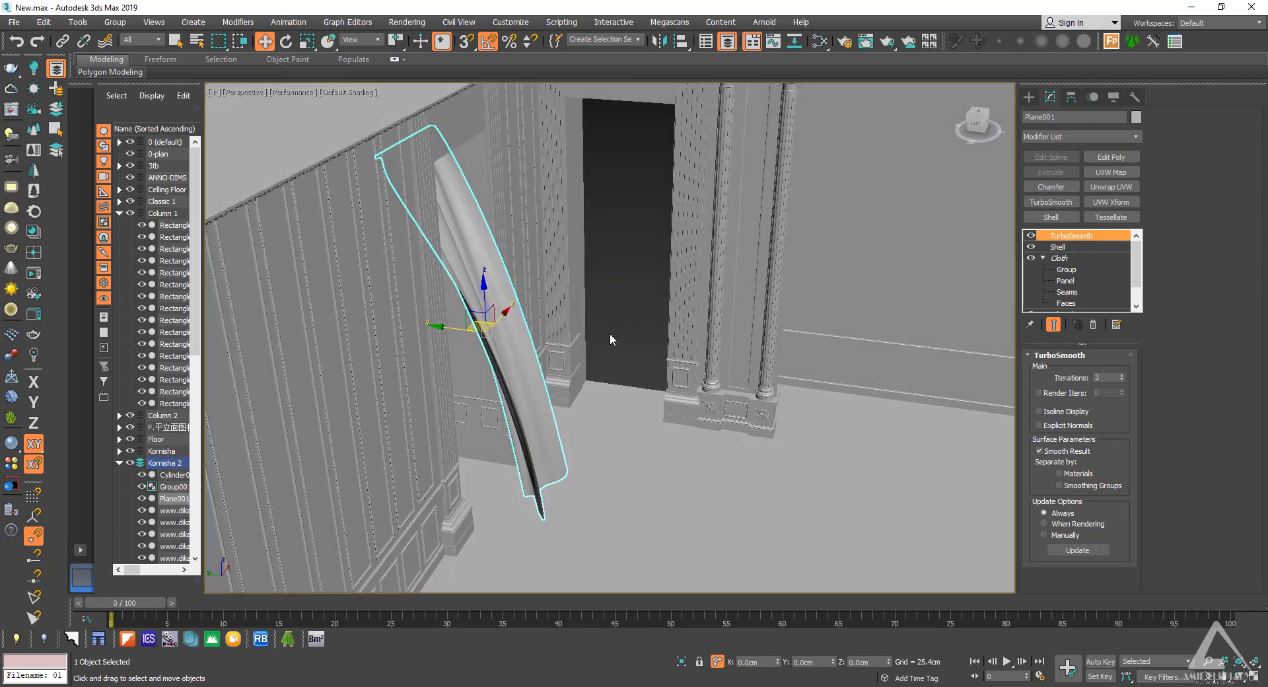
key("shift+y")
key("shift+y")
key("shift+y")
middle_click_drag(627, 303, 591, 385)
scroll(454, 351, "down", 3)
middle_click_drag(500, 370, 490, 432, "alt")
Step: Switch to File Explorer, open Workshop Blocks > Classic Door > Pro 3DSky - Classic Wooden Door, copy its folder path and return to 3ds Max
left_click(405, 686)
mouse_move(433, 638)
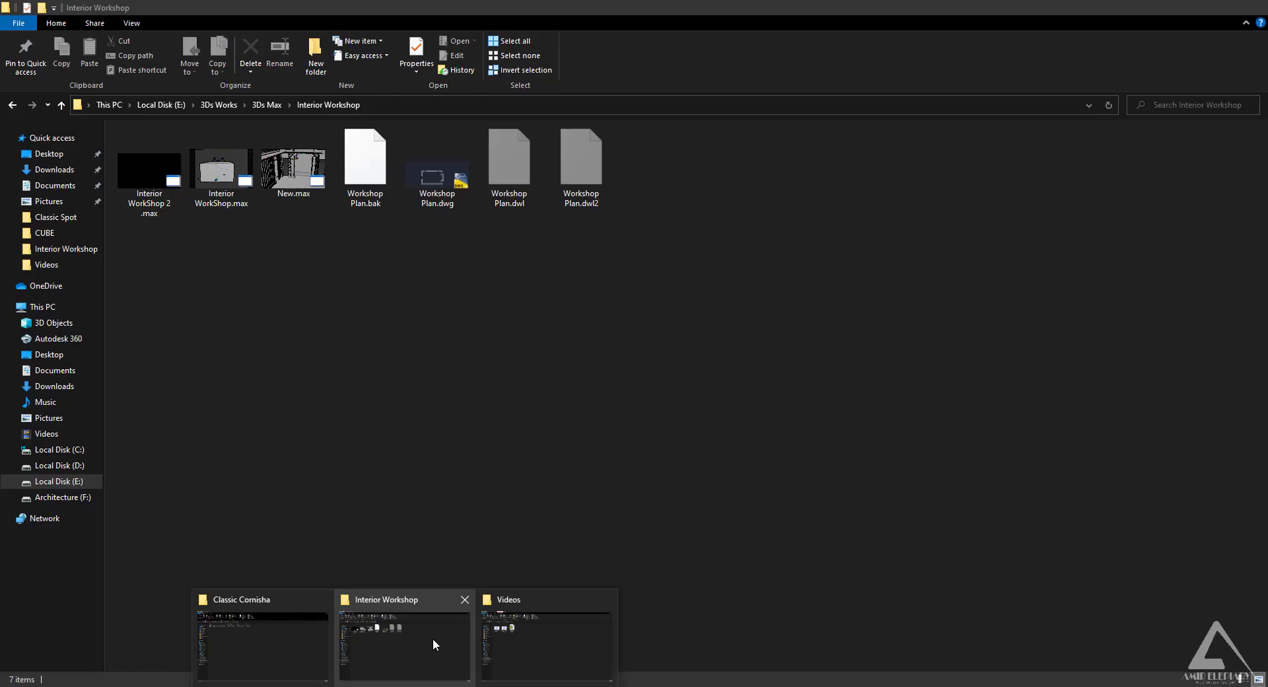
left_click(433, 638)
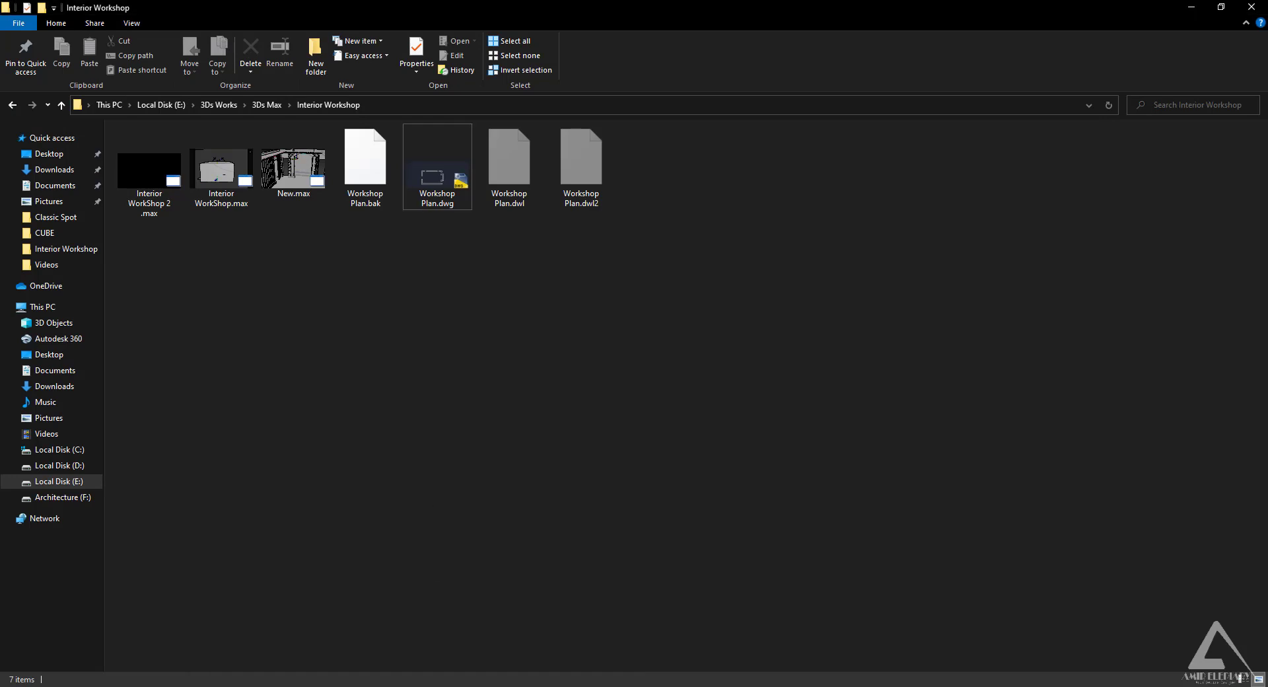
left_click(283, 621)
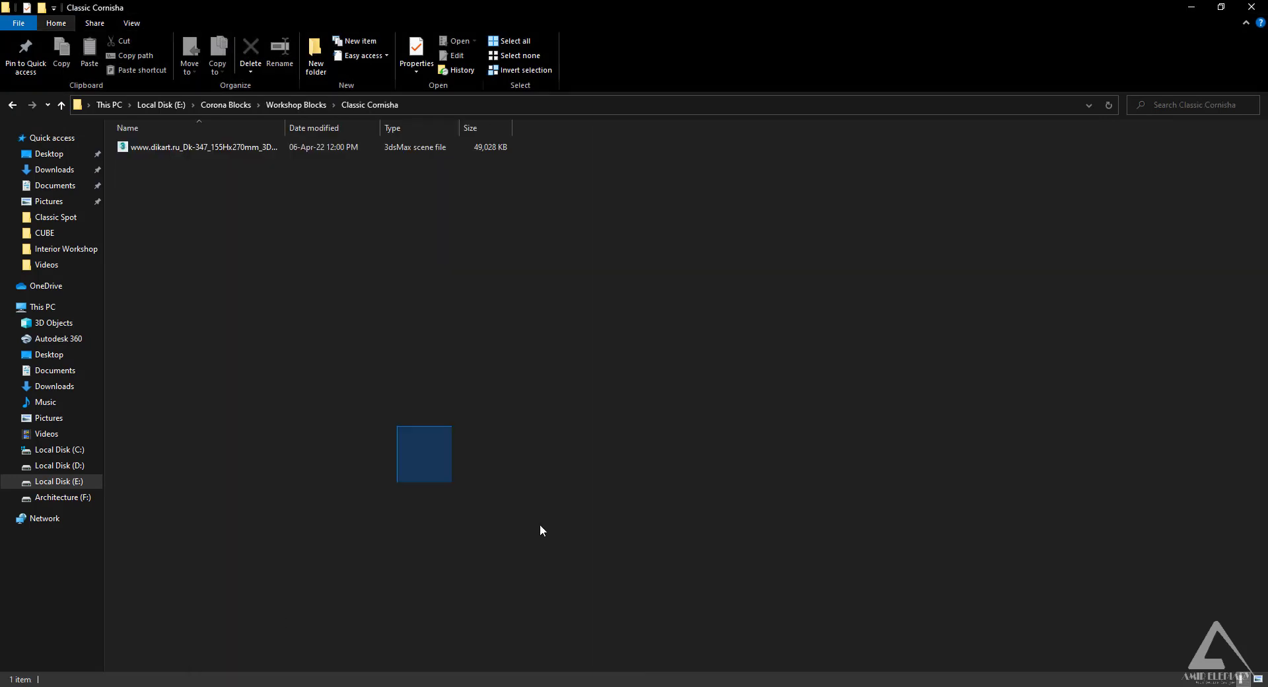
left_click(284, 106)
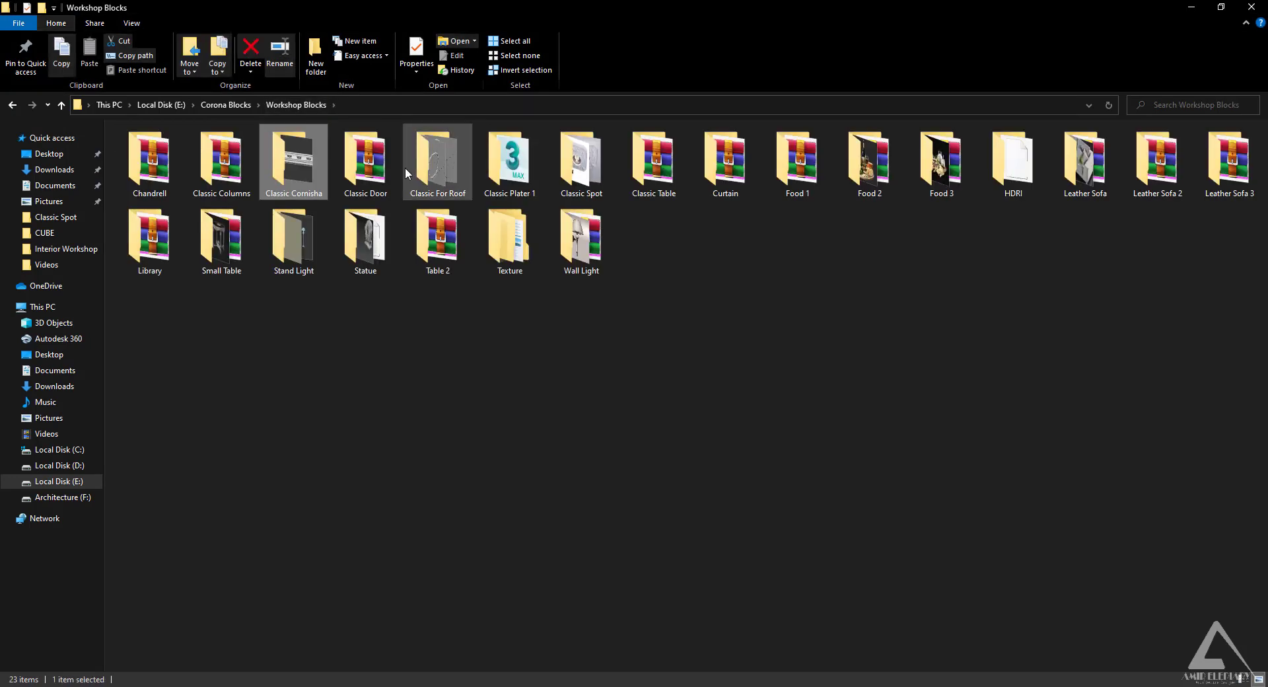
double_click(370, 171)
double_click(174, 188)
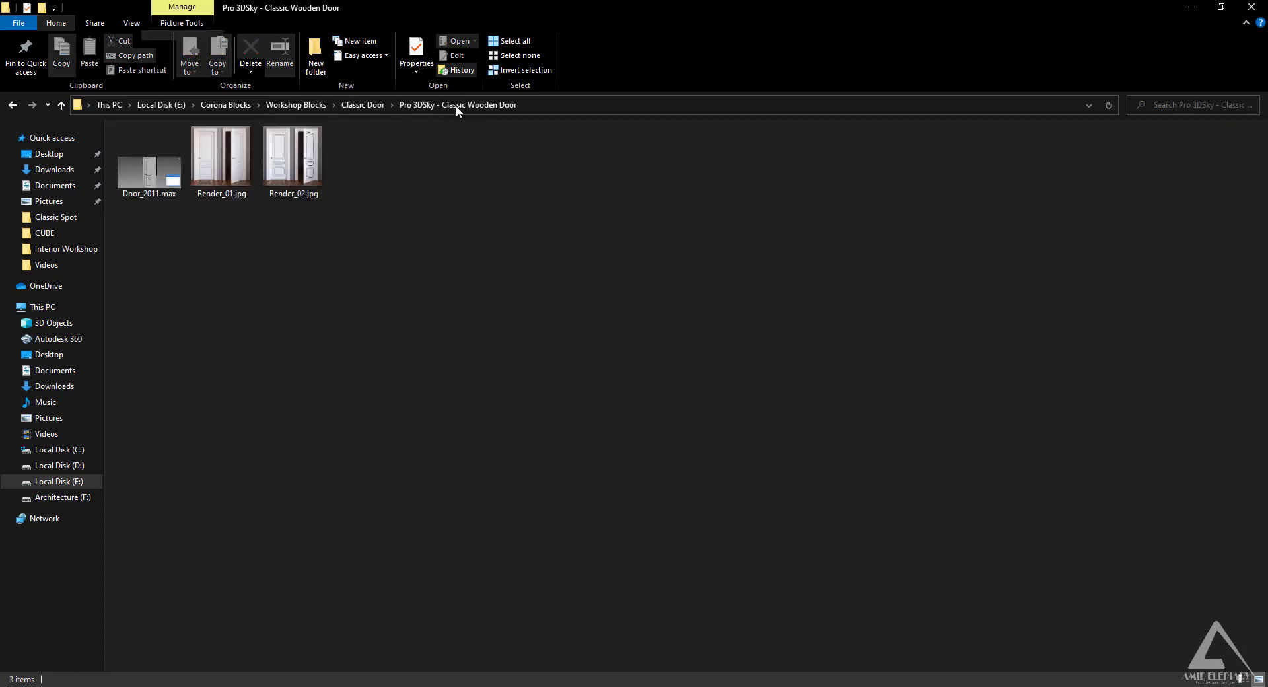
left_click(557, 104)
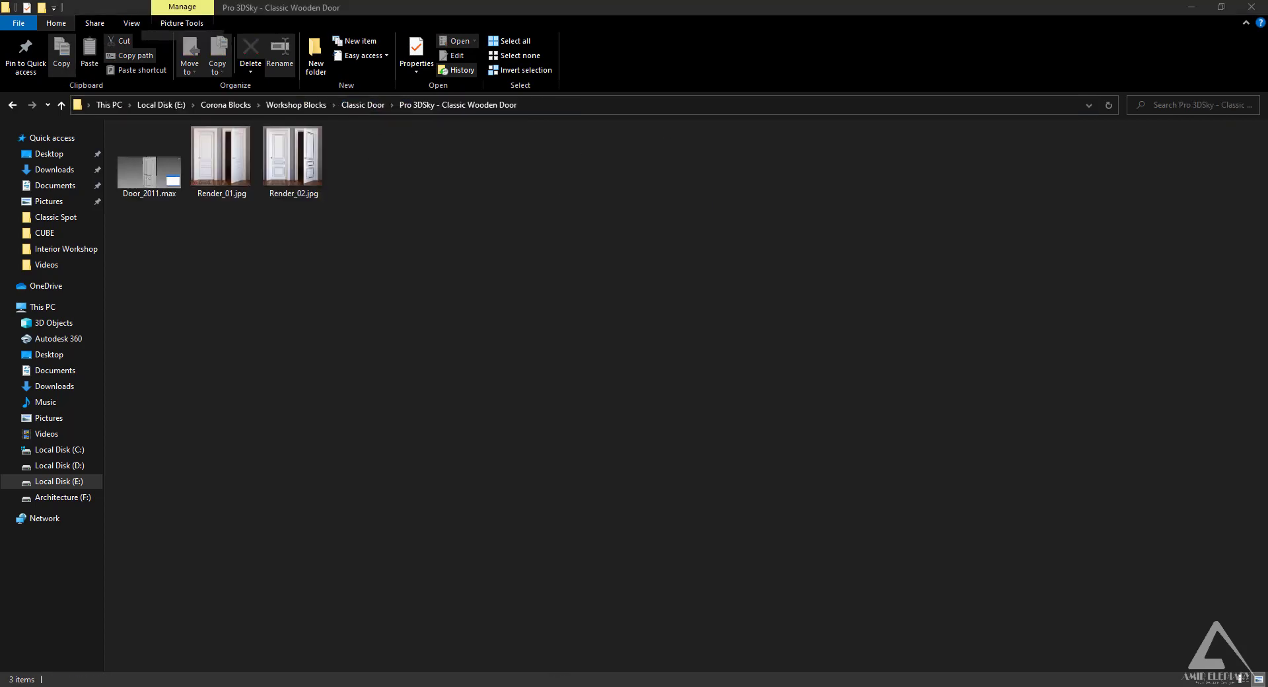
key("alt+Tab")
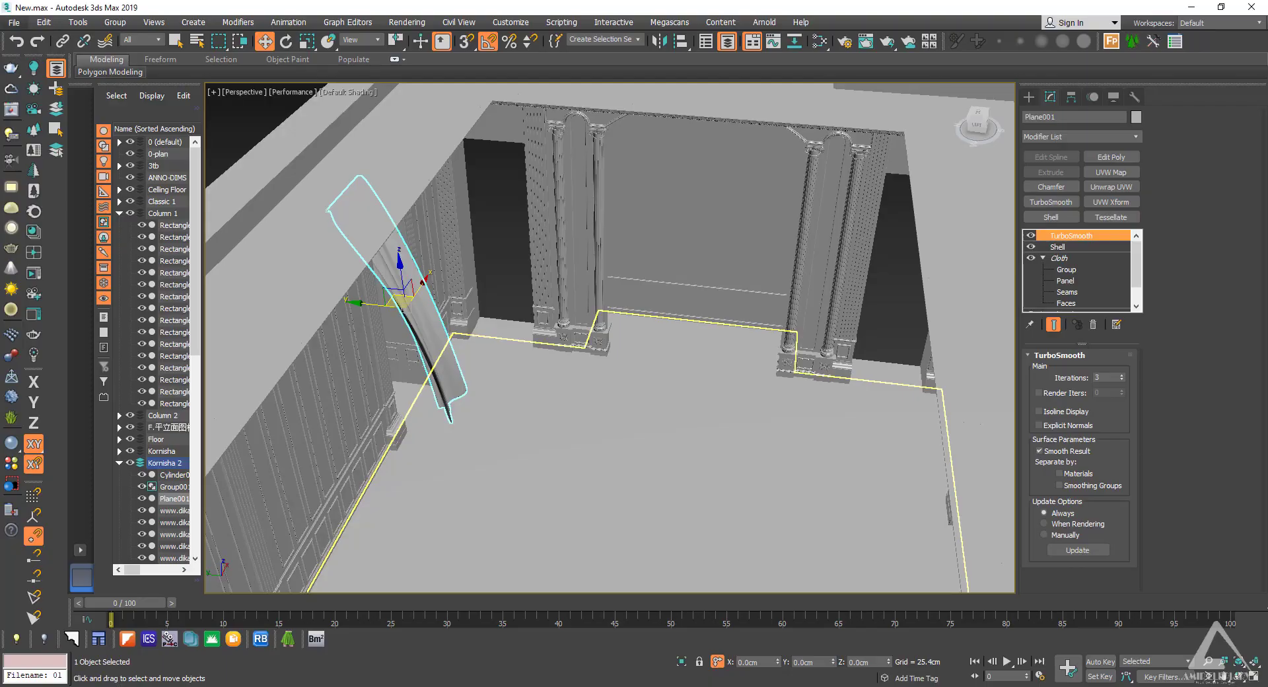
Step: Merge all objects of Door_2011.max from the Pro 3DSky - Classic Wooden Door folder into the scene
left_click(13, 22)
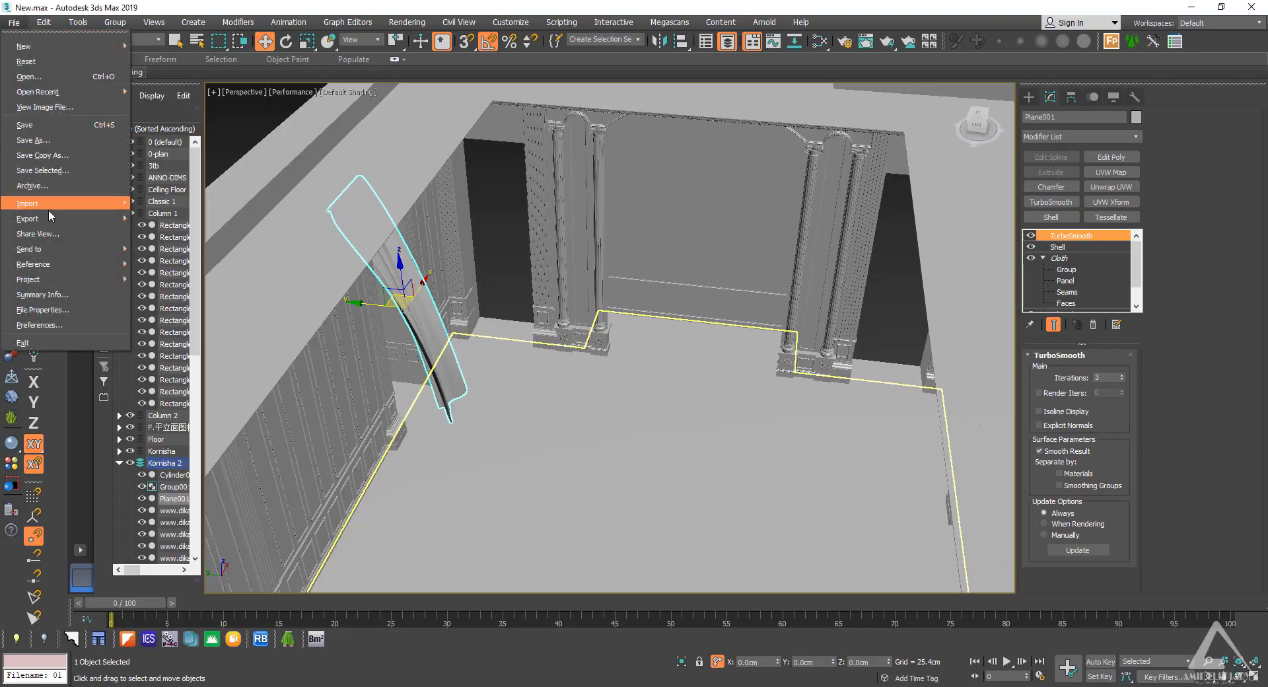
mouse_move(38, 205)
left_click(207, 228)
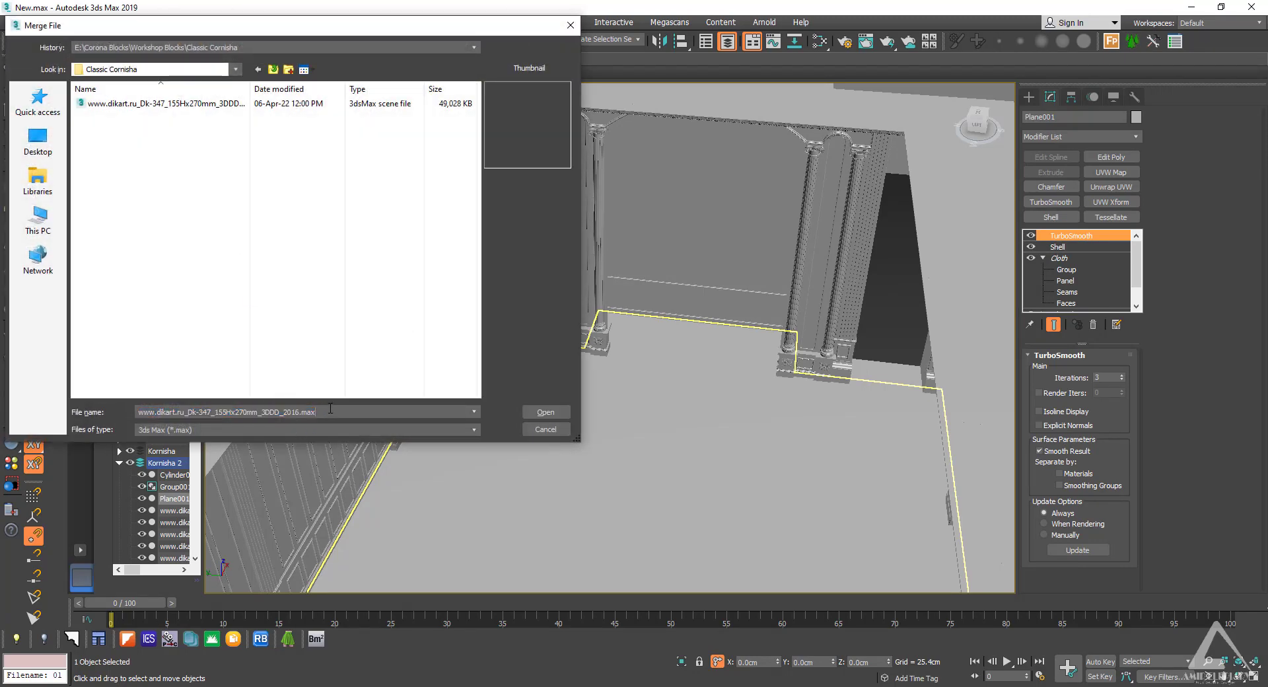
key("ctrl+v")
key("Return")
left_click(119, 156)
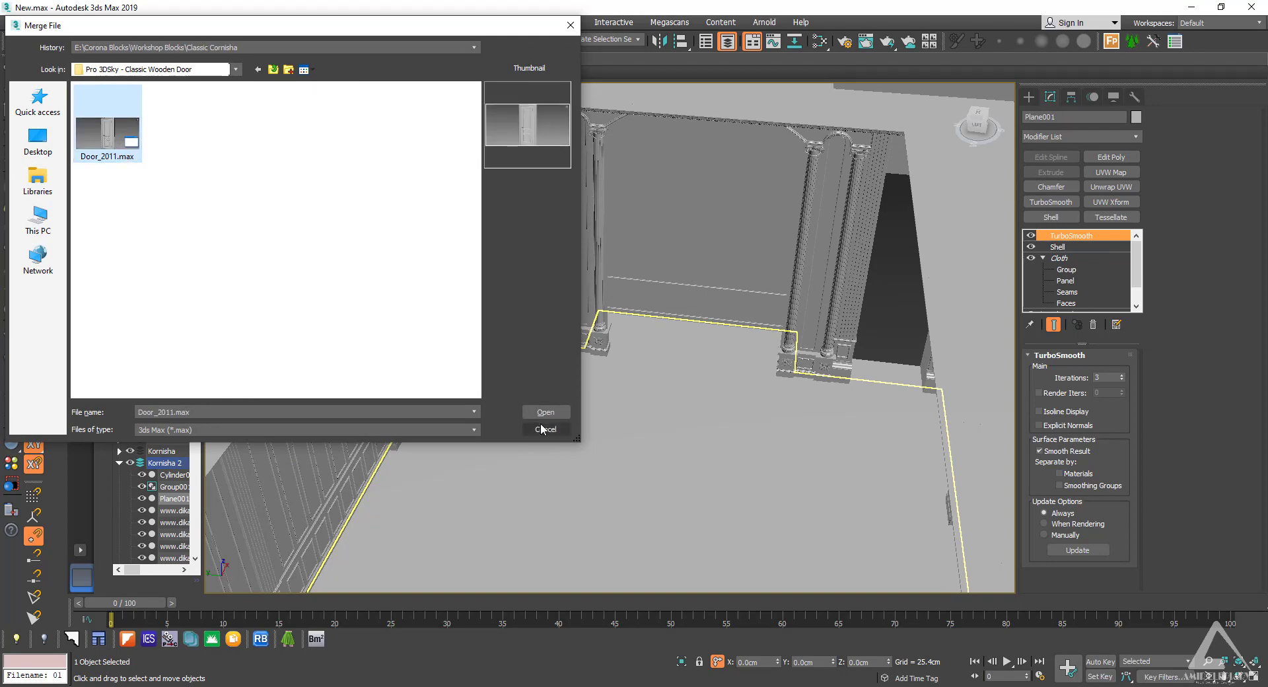
left_click(540, 414)
left_click(544, 412)
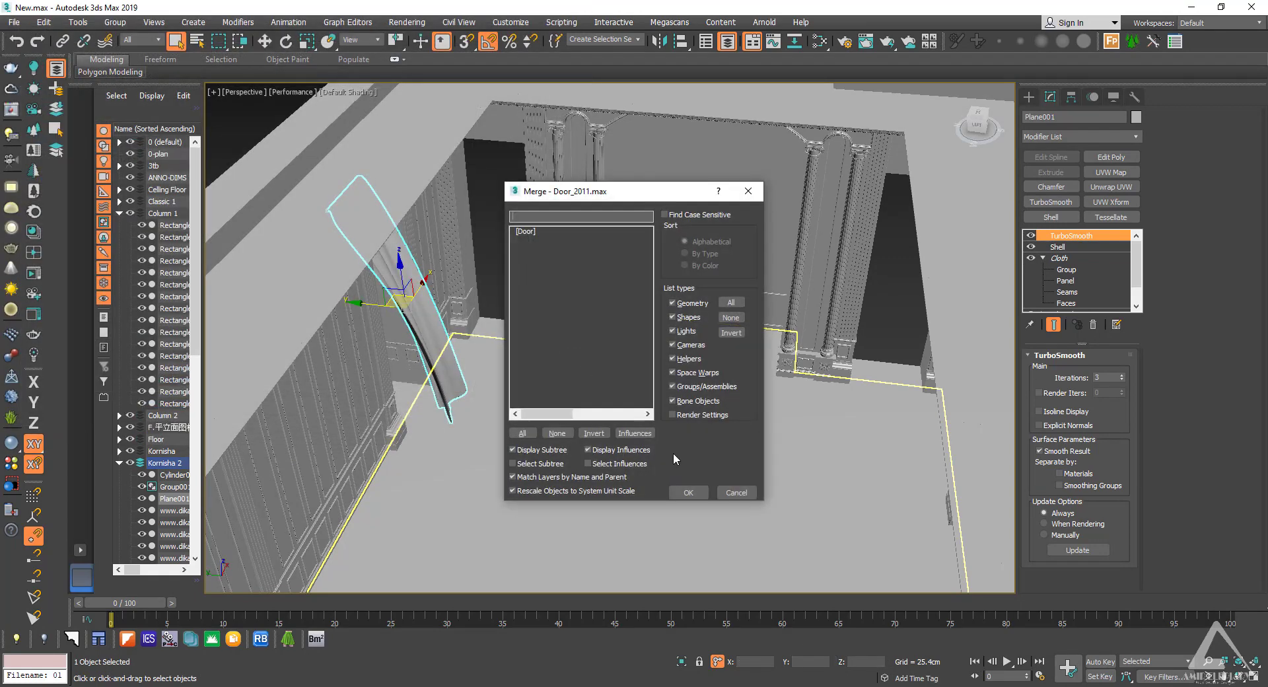
left_click(522, 433)
left_click(690, 491)
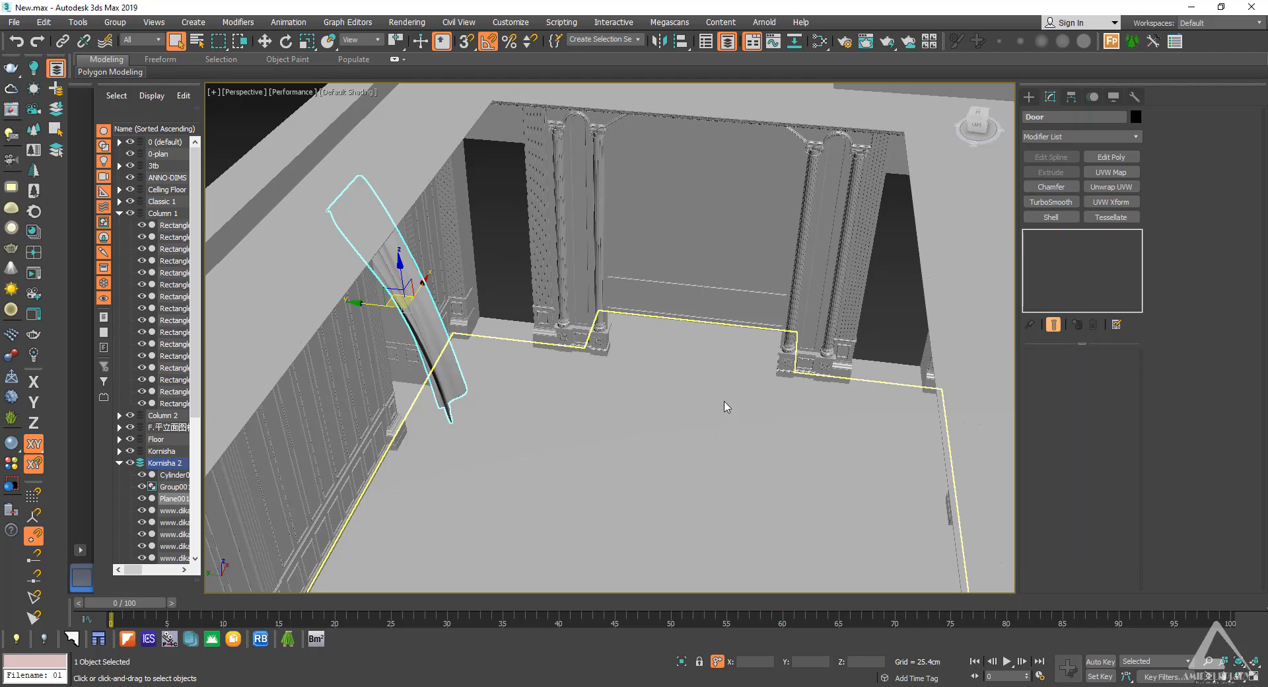
Step: Isolate the merged door group and turn the view to face the door
middle_click_drag(657, 500, 651, 430)
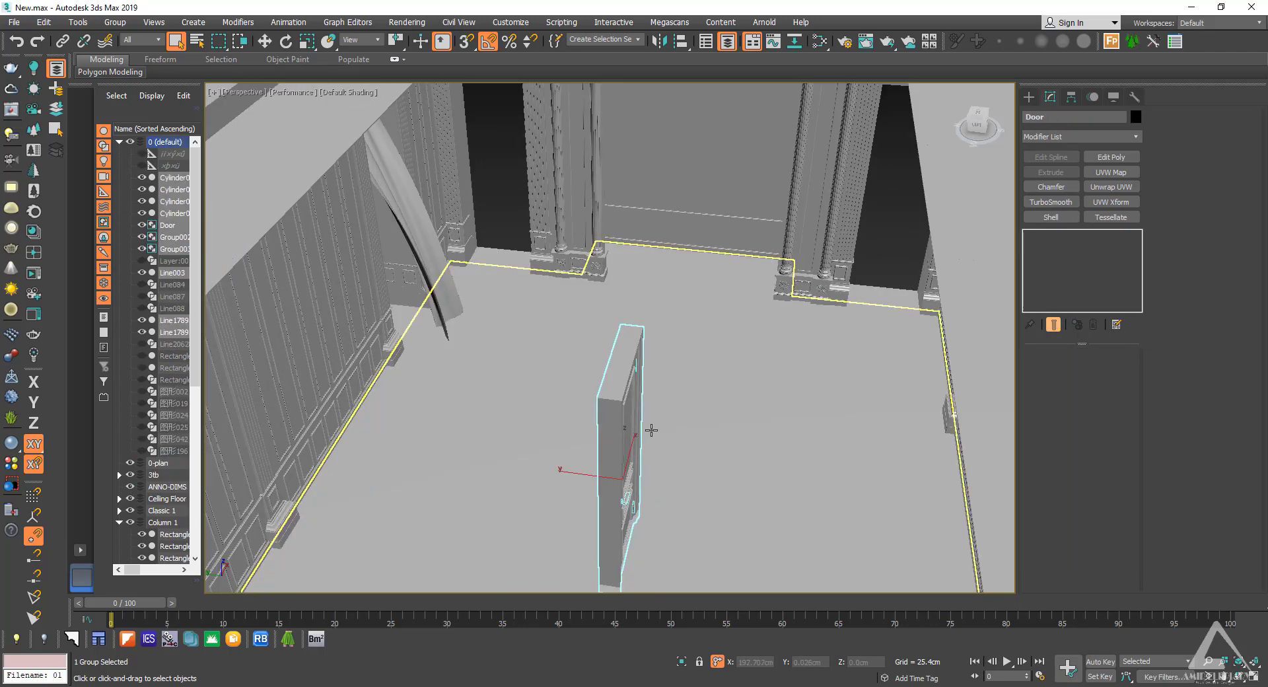
key("w")
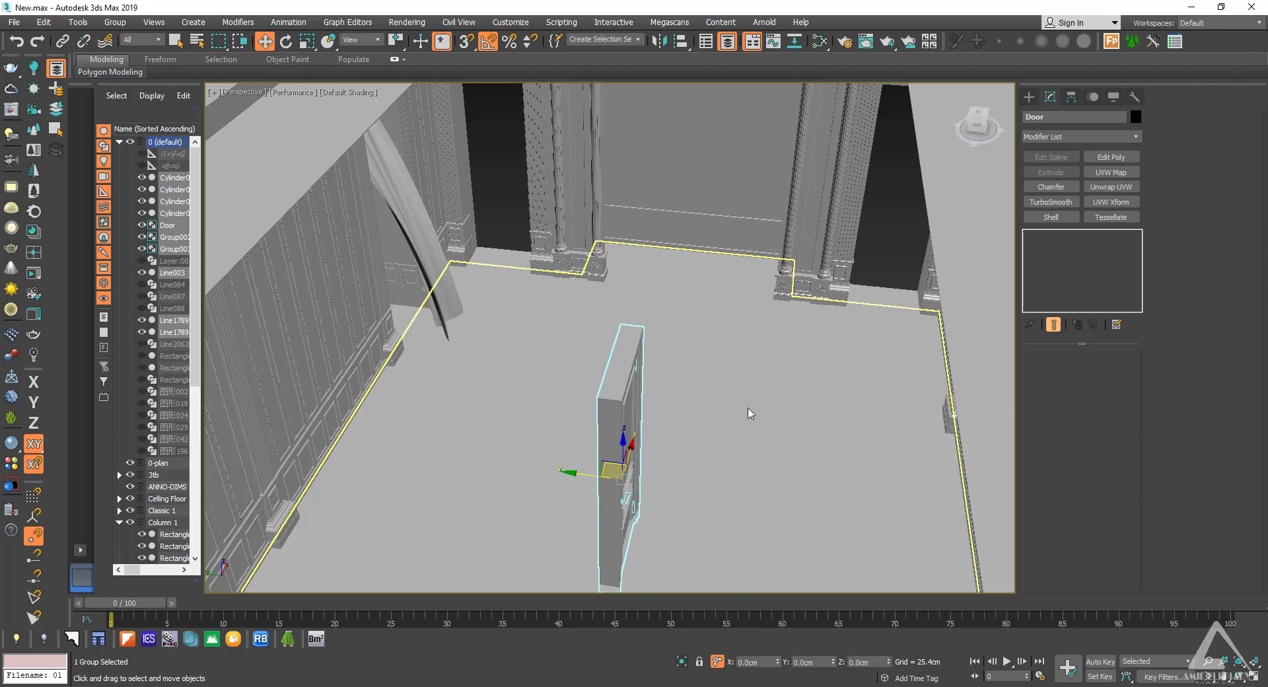
left_click(681, 662)
middle_click_drag(681, 457, 791, 420, "alt")
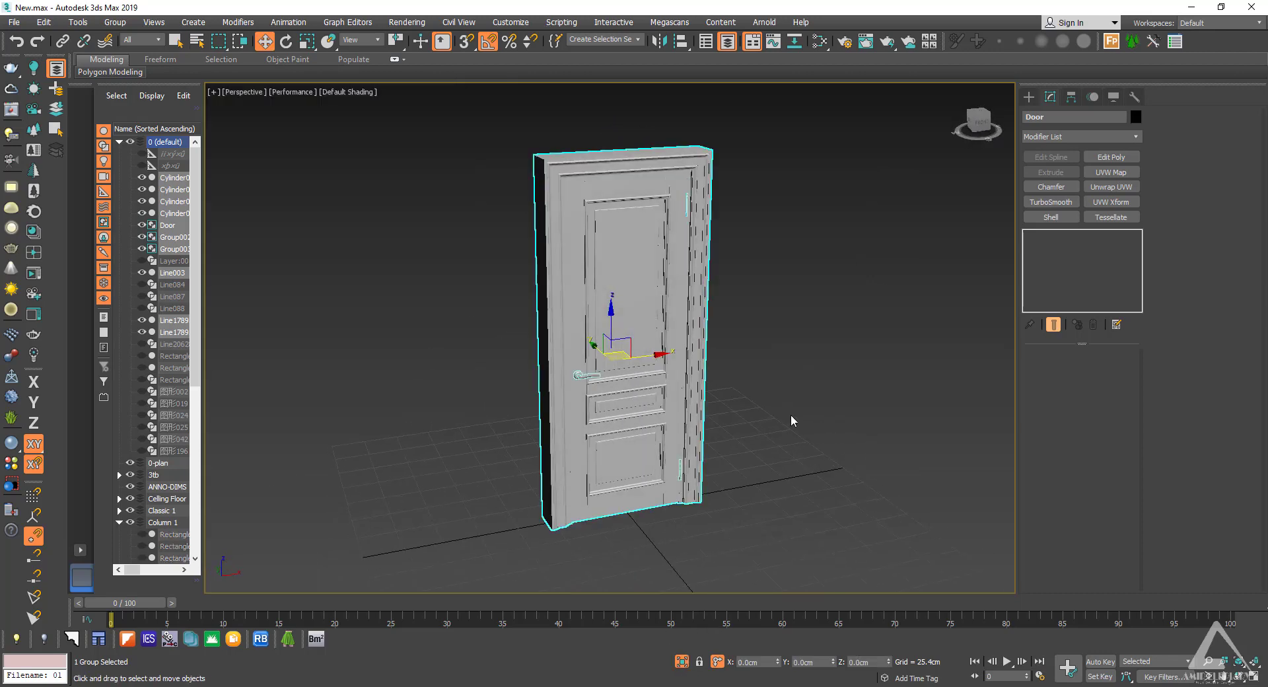
left_click(791, 421)
left_click(676, 437)
Step: Ungroup the door and its nested groups into separate objects, then clear the selection
left_click(115, 23)
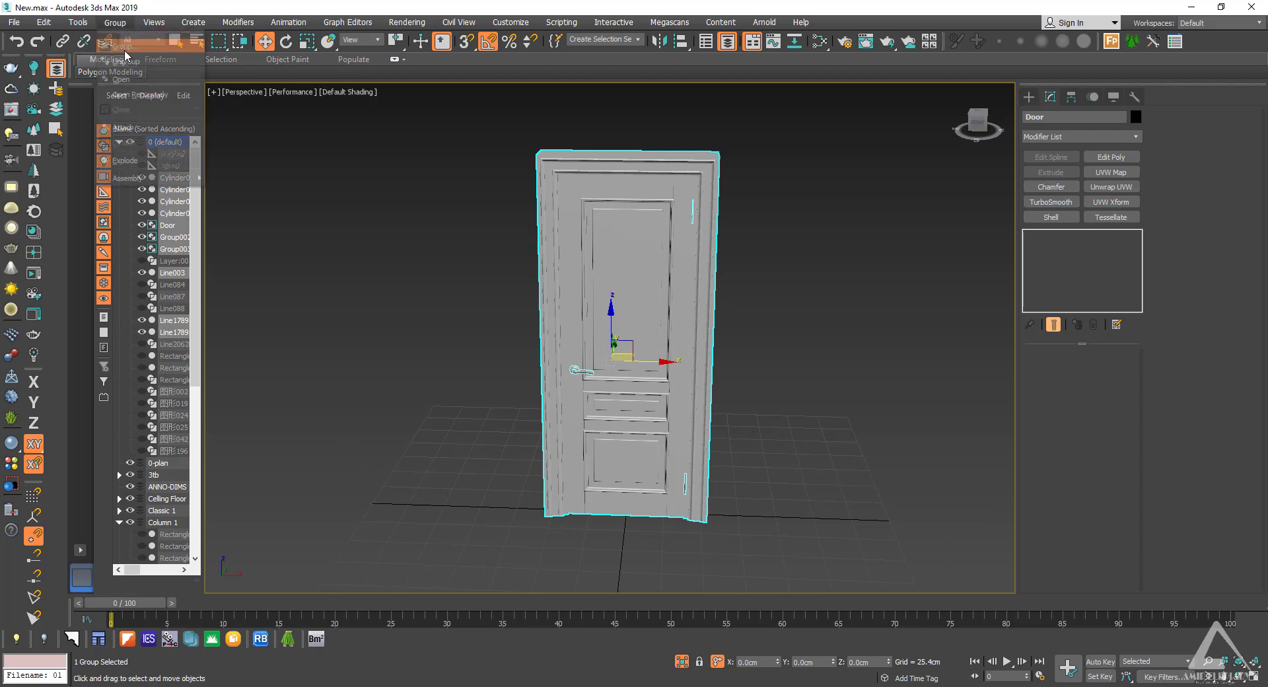
left_click(125, 61)
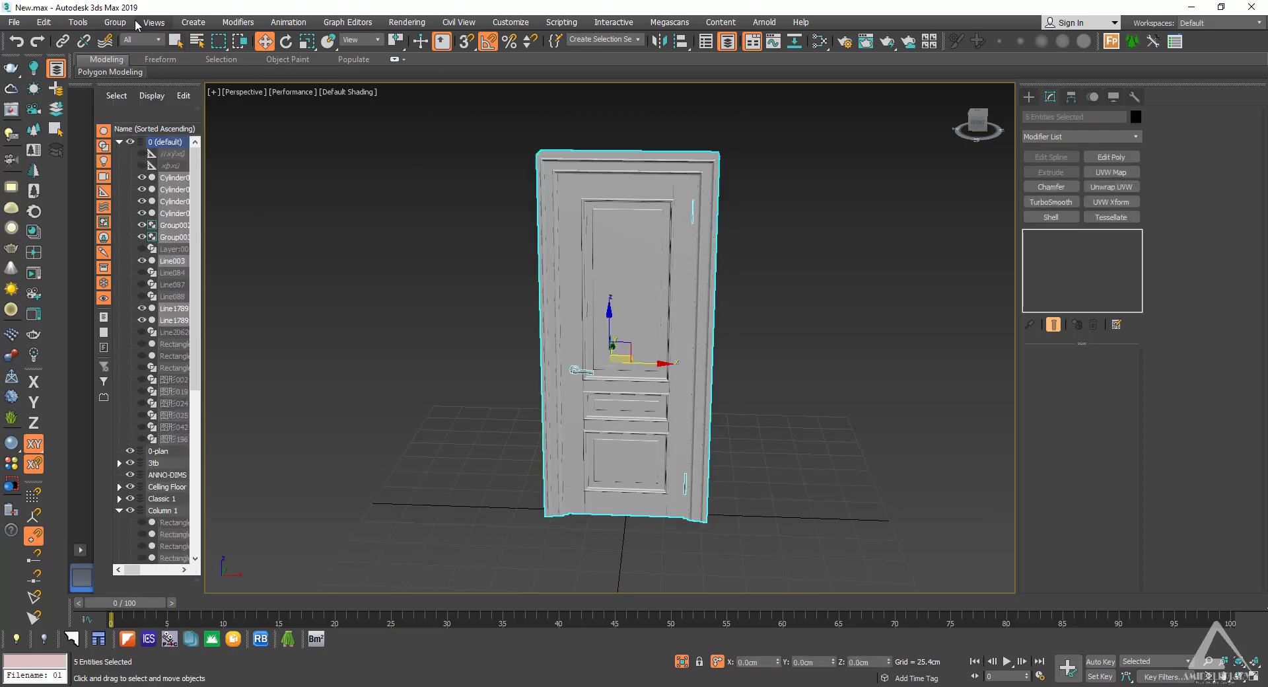
left_click(115, 23)
left_click(134, 62)
left_click(398, 240)
left_click_drag(738, 112, 446, 559)
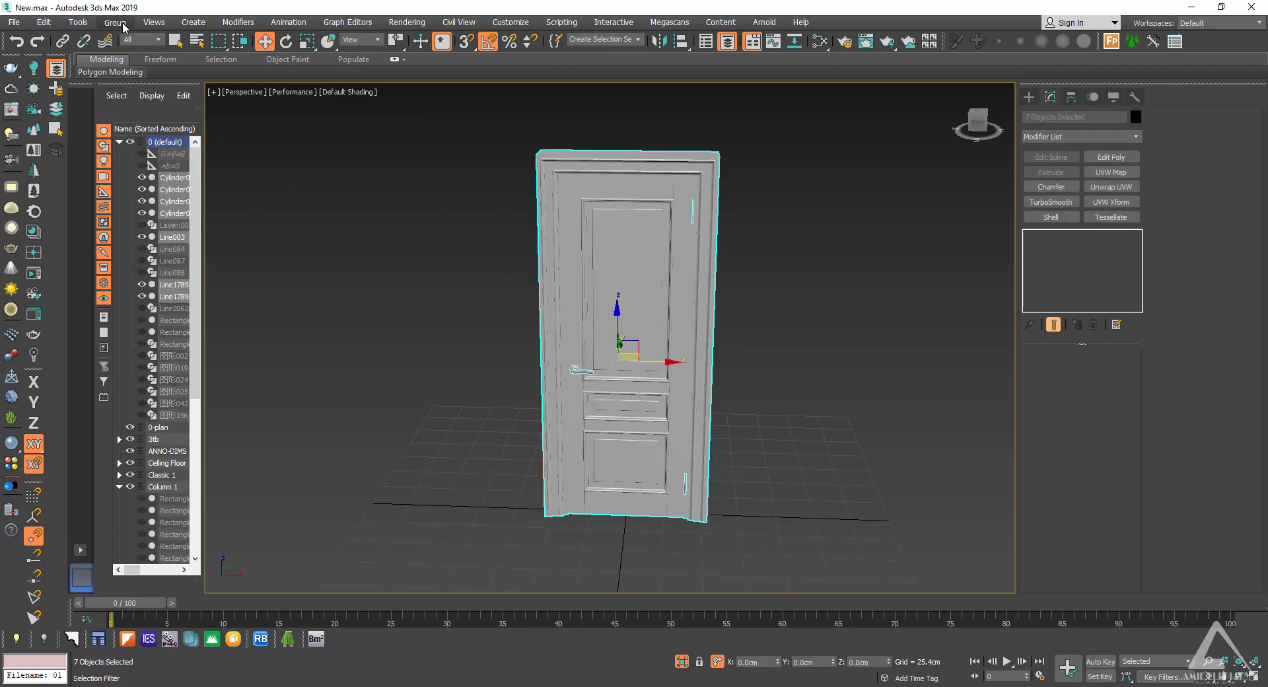
left_click(123, 24)
left_click(485, 322)
left_click(857, 351)
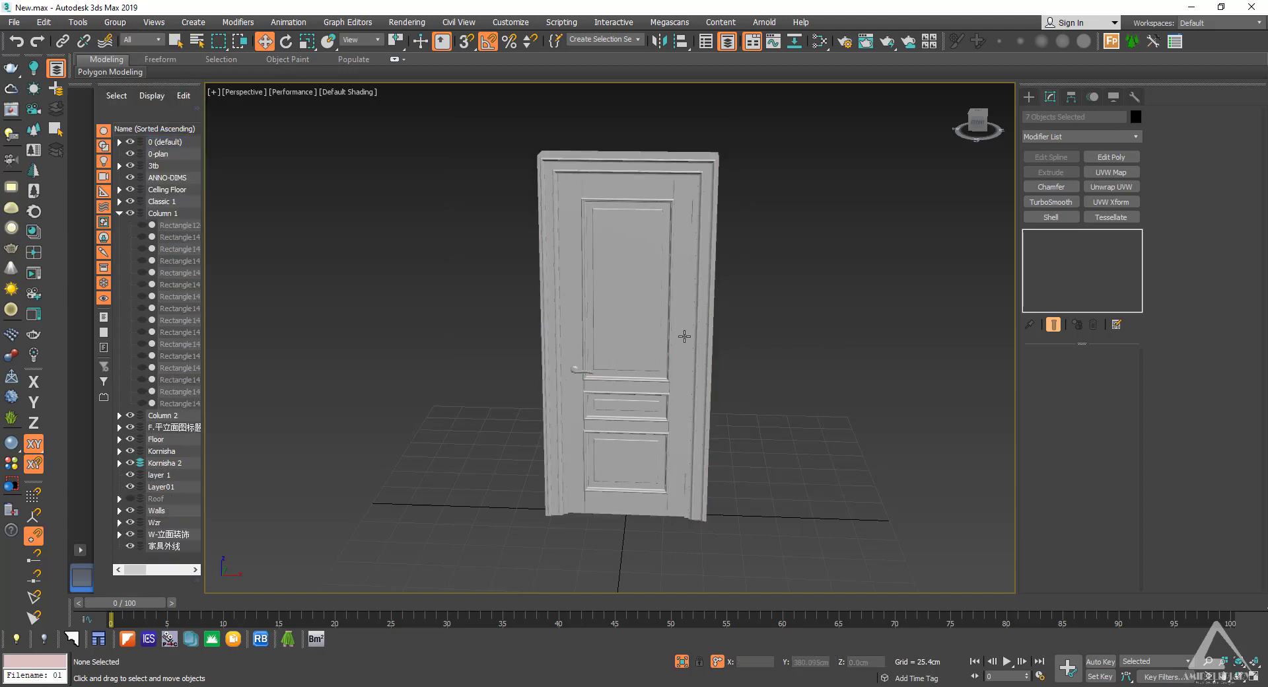
Step: Add an Edit Poly modifier to the main door part and attach all other door parts, matching material IDs to material
left_click(683, 336)
left_click(1111, 157)
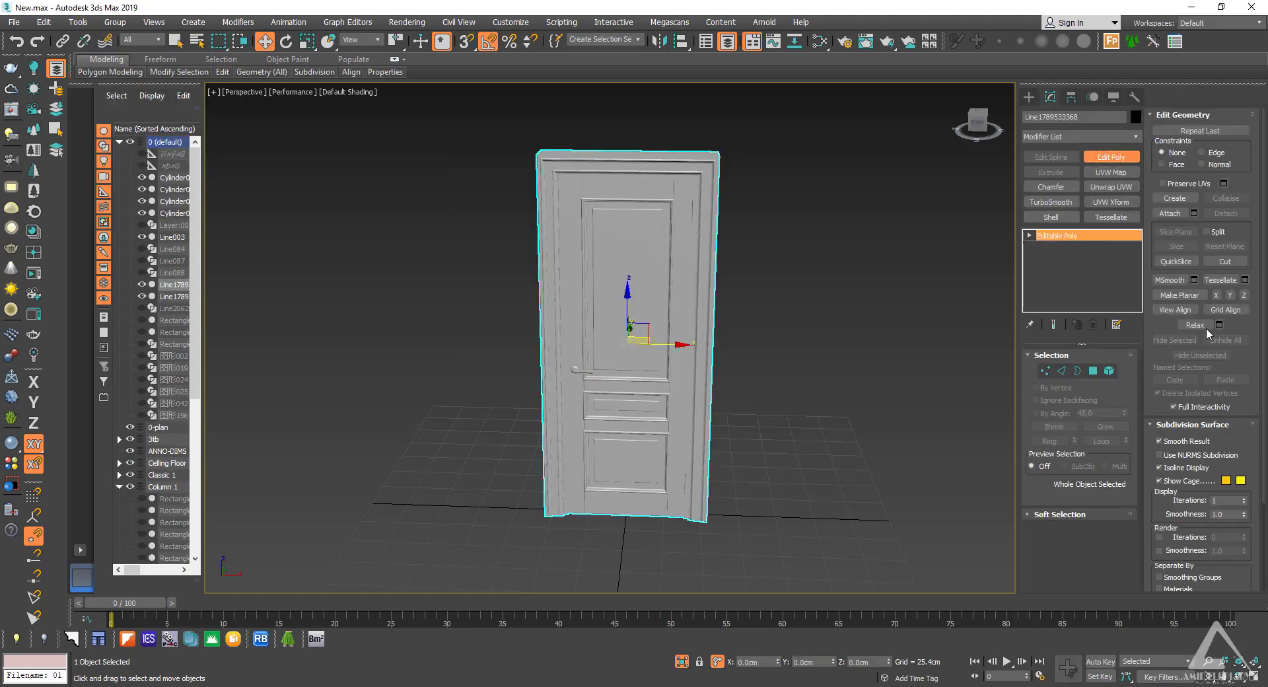
left_click(1195, 225)
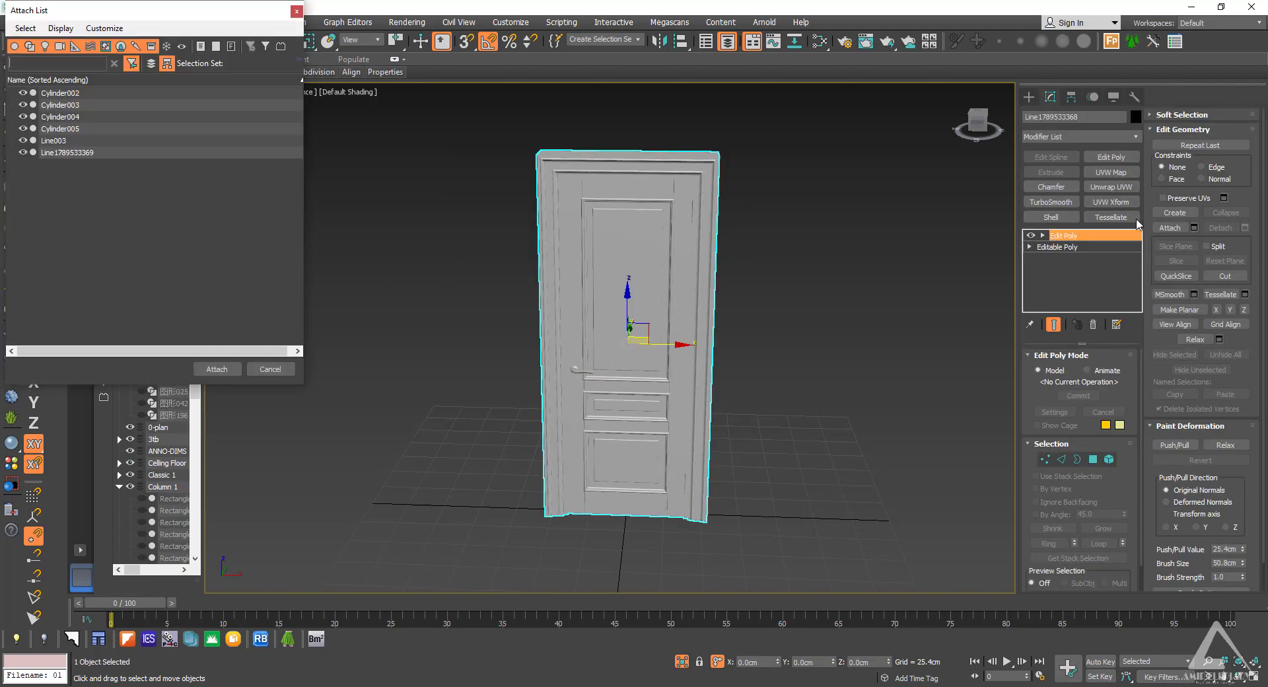
left_click(72, 120)
key("ctrl+a")
left_click(217, 368)
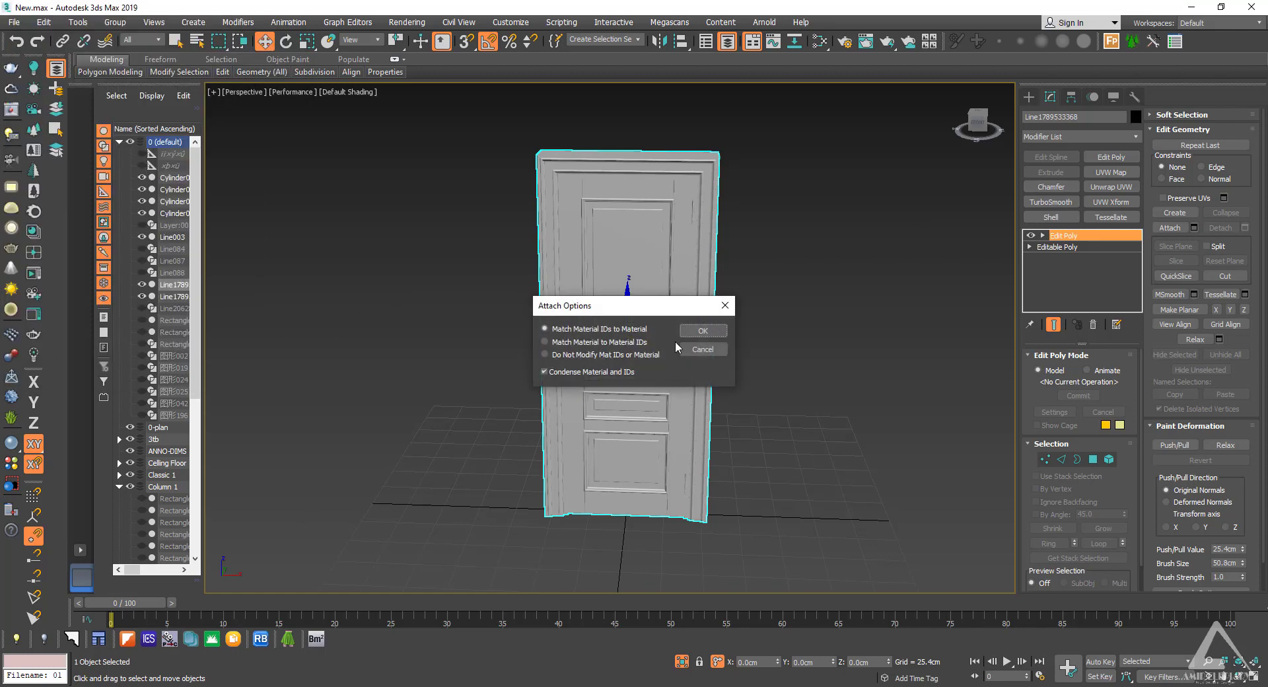
left_click(703, 331)
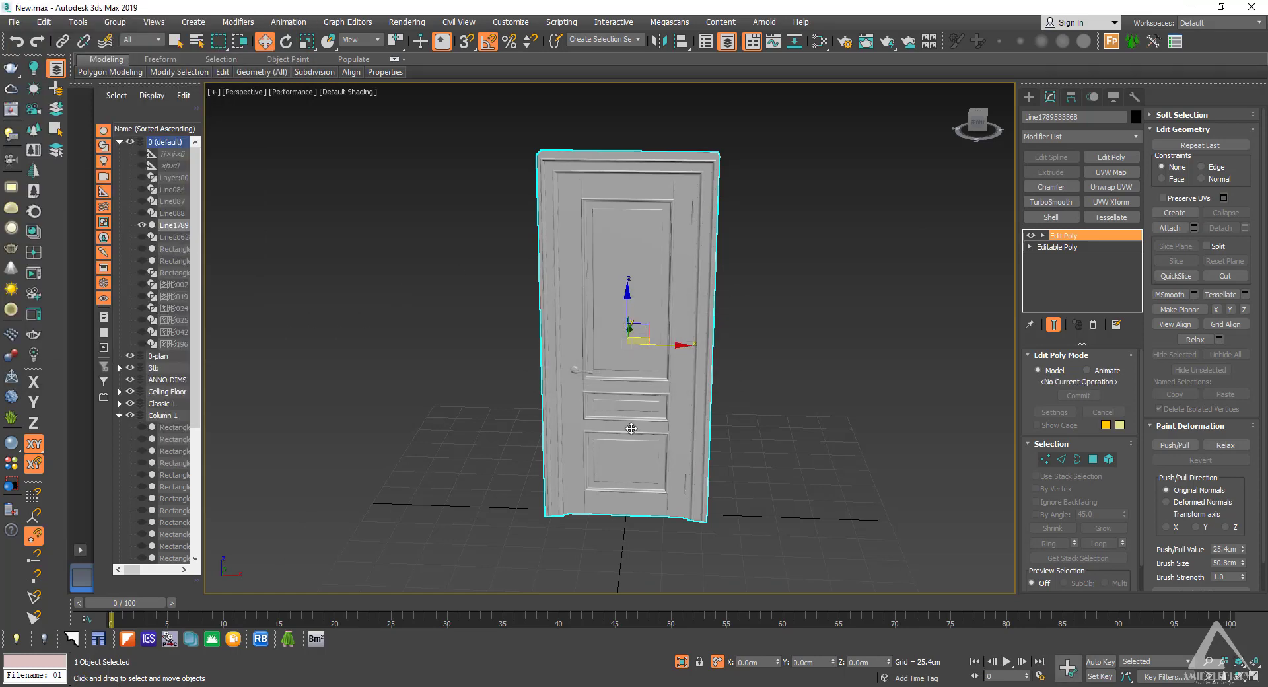
Step: Exit isolation and move the attached door across the room towards the wall with the arched columns
left_click(1030, 98)
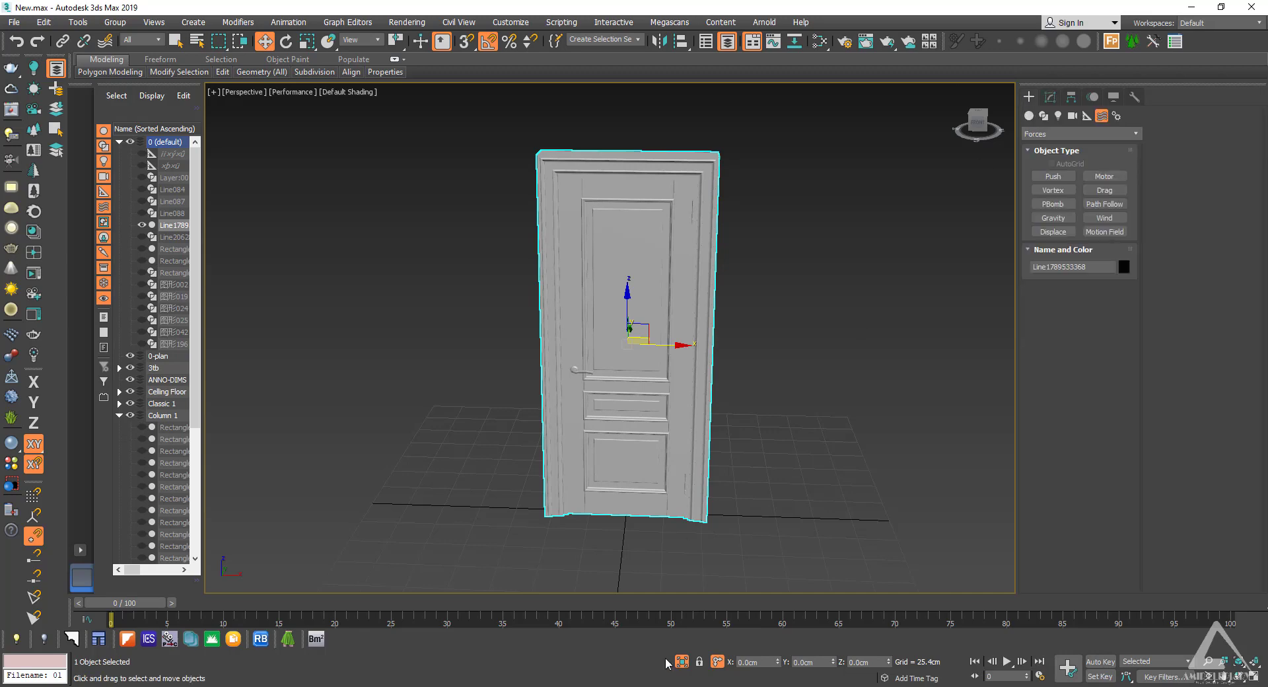
key("alt+q")
middle_click_drag(711, 396, 633, 440, "alt")
left_click_drag(631, 441, 962, 236)
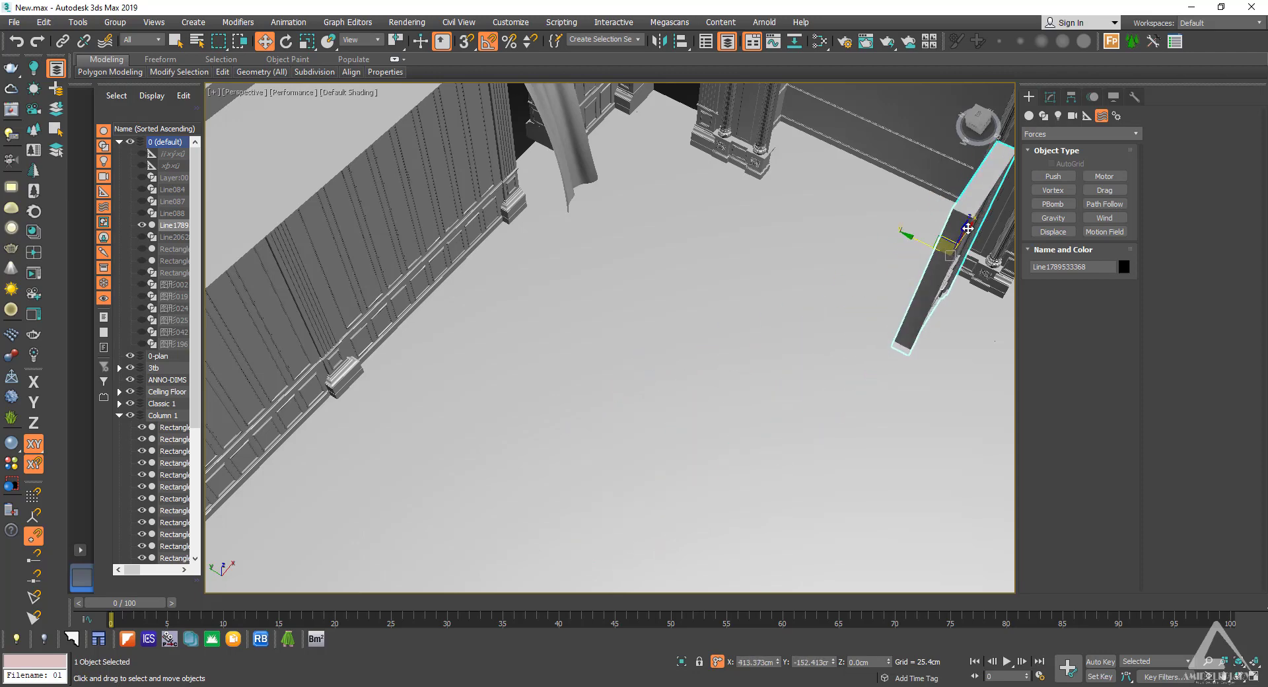
middle_click_drag(962, 236, 731, 431)
scroll(727, 436, "up", 3)
middle_click_drag(675, 528, 662, 496)
Step: Rotate the door so its front faces the room and move it into the dark doorway beside the columns
key("e")
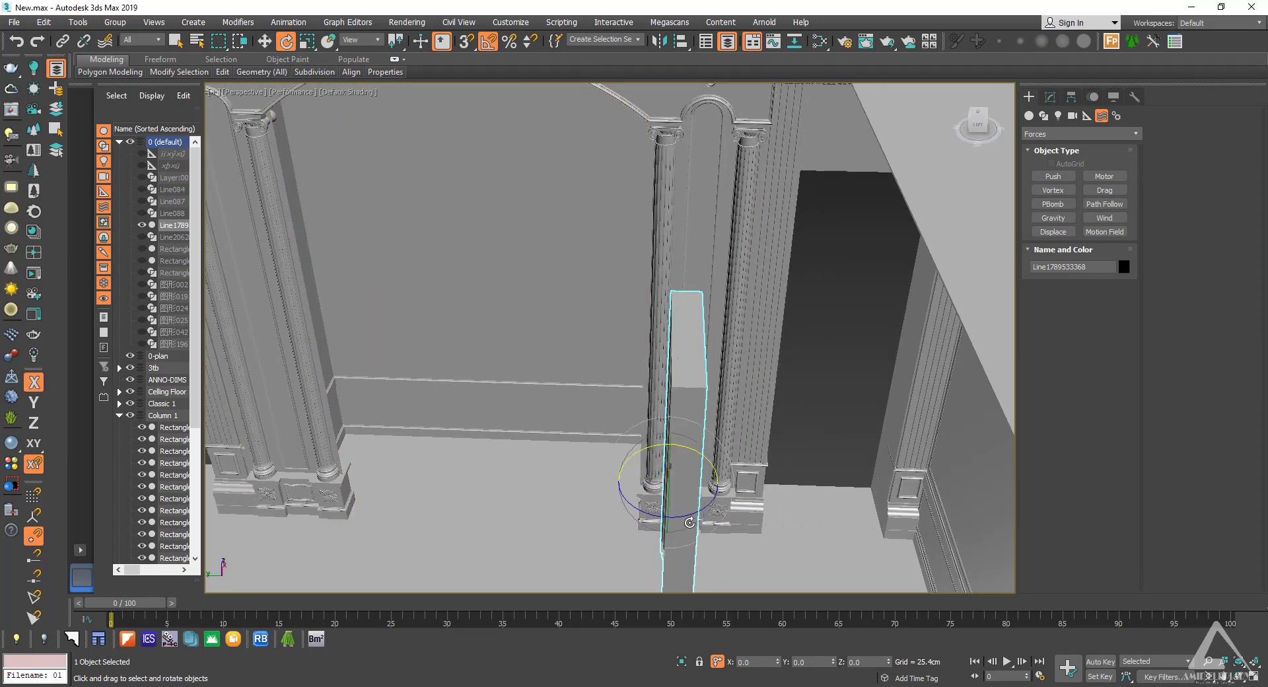
left_click_drag(661, 514, 628, 529)
key("w")
middle_click_drag(628, 529, 668, 536, "alt")
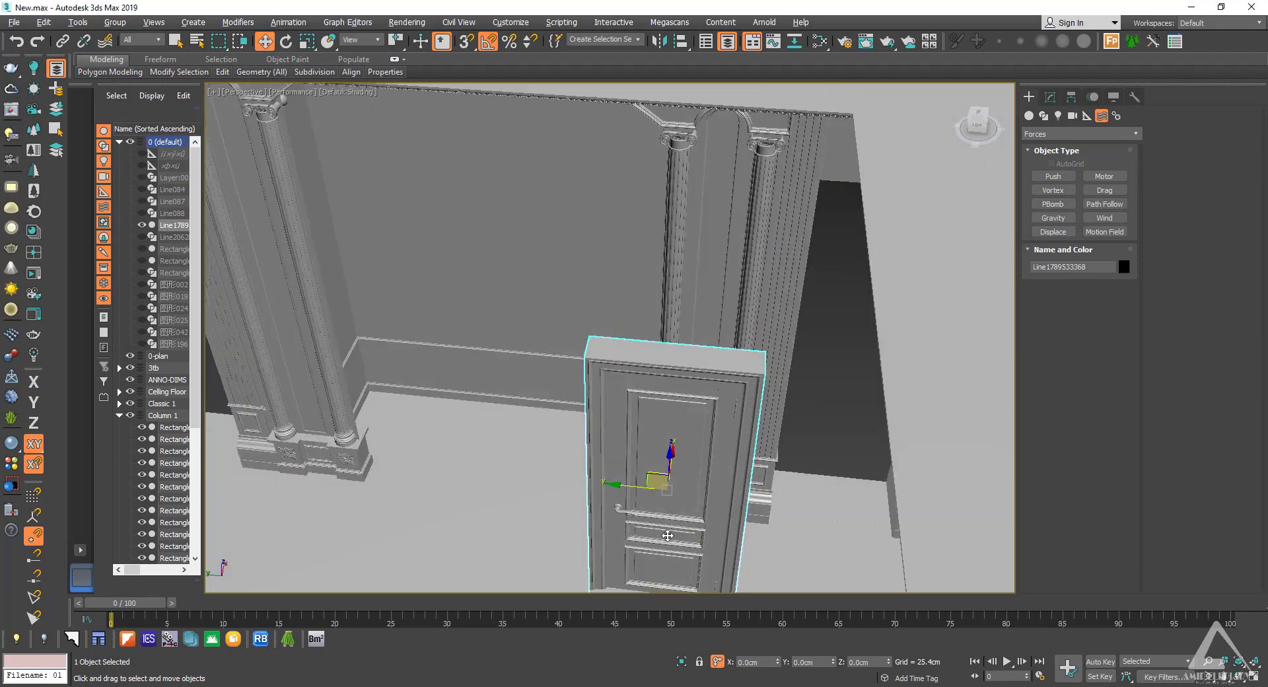
left_click_drag(653, 482, 836, 402)
scroll(796, 435, "up", 3)
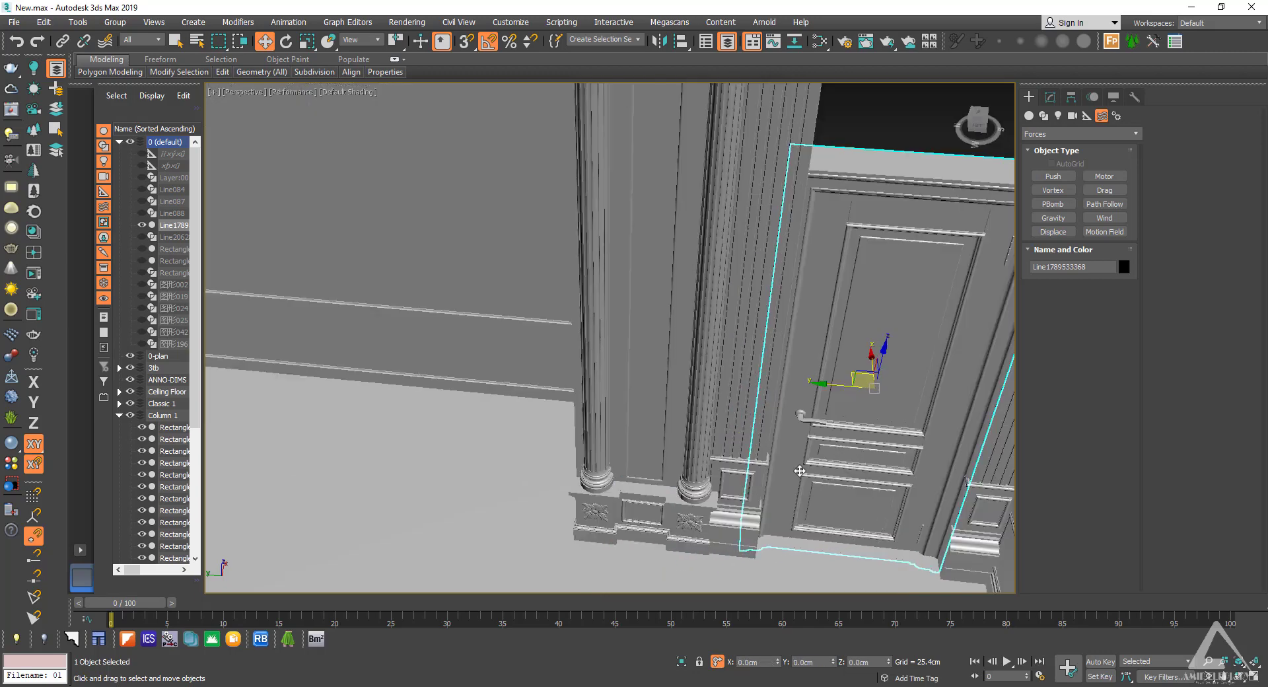
middle_click_drag(802, 484, 716, 355, "alt")
middle_click_drag(797, 431, 767, 439, "alt")
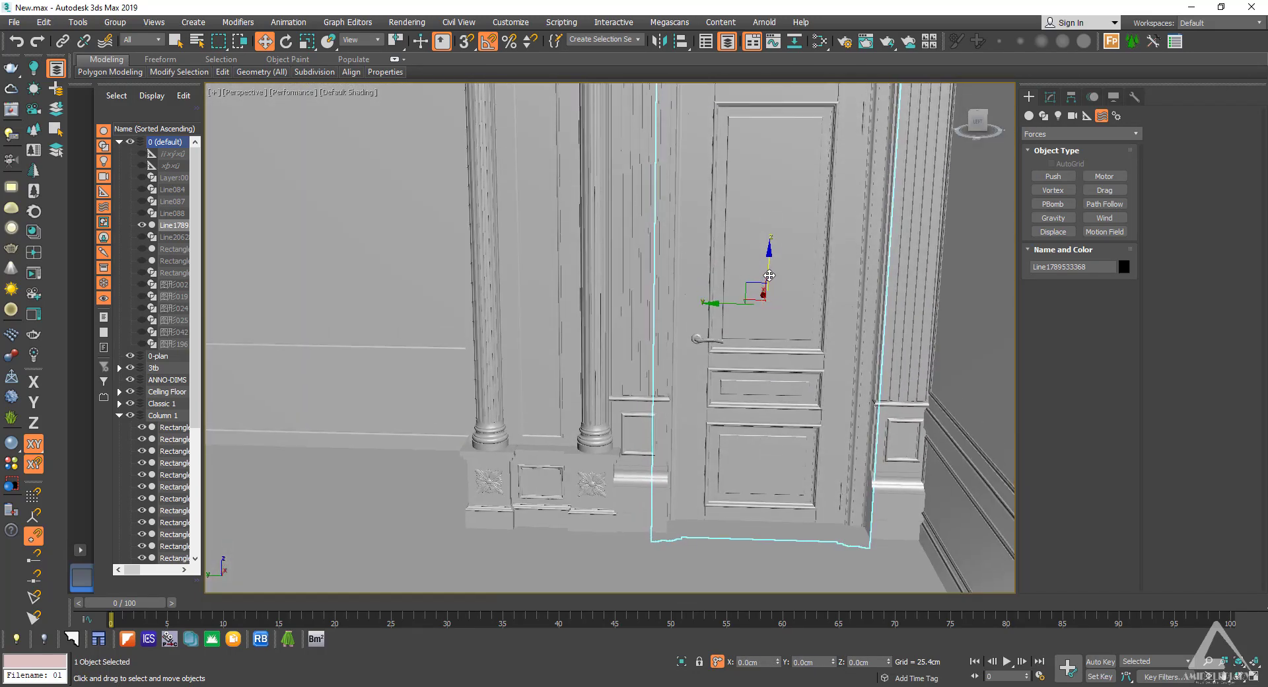
Step: Raise the door by 10 cm along the Z axis
left_click_drag(770, 274, 770, 259)
key("ctrl+z")
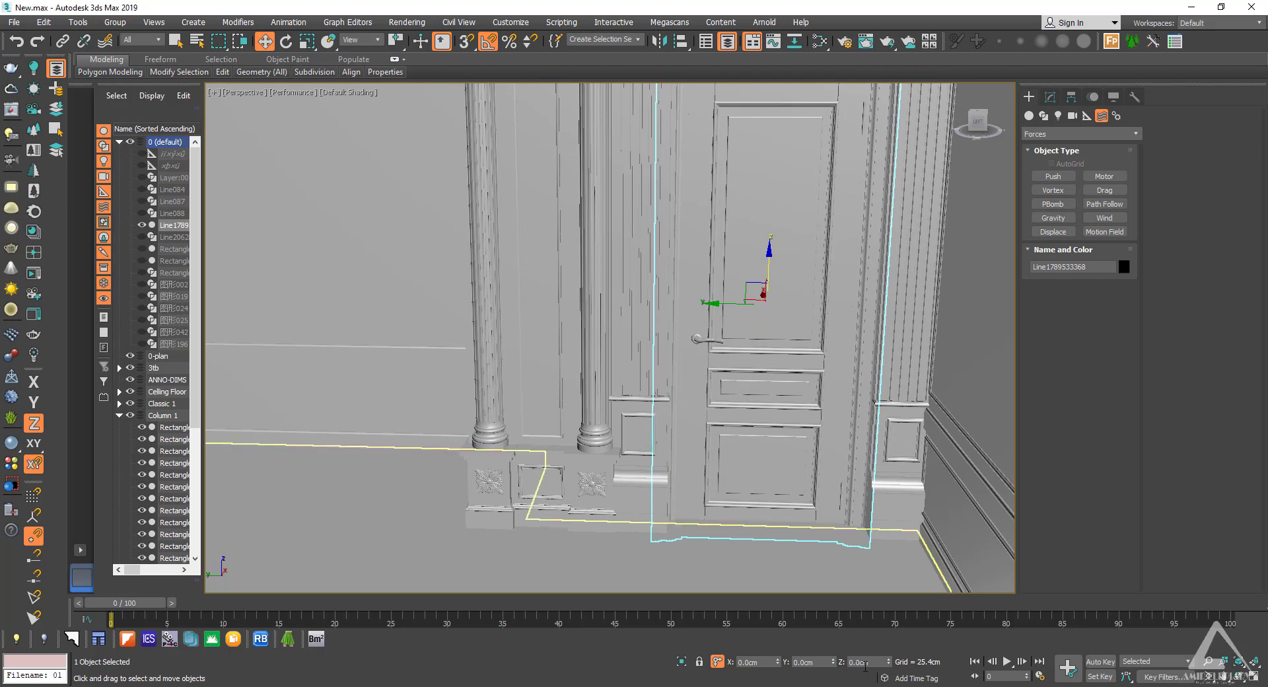
double_click(865, 661)
type("10")
key("Return")
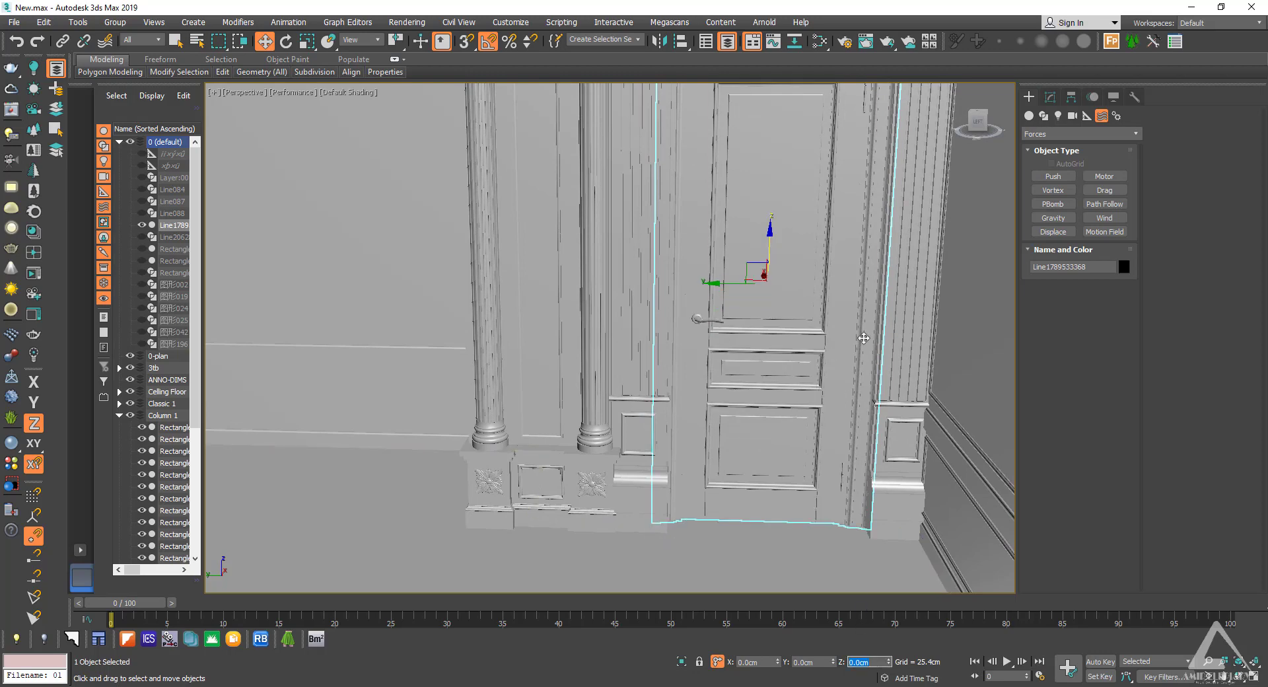
Step: Select the threshold box beneath the door and set its height to 10.2 cm
middle_click_drag(864, 338, 840, 238, "alt")
scroll(812, 319, "up", 3)
left_click(767, 555)
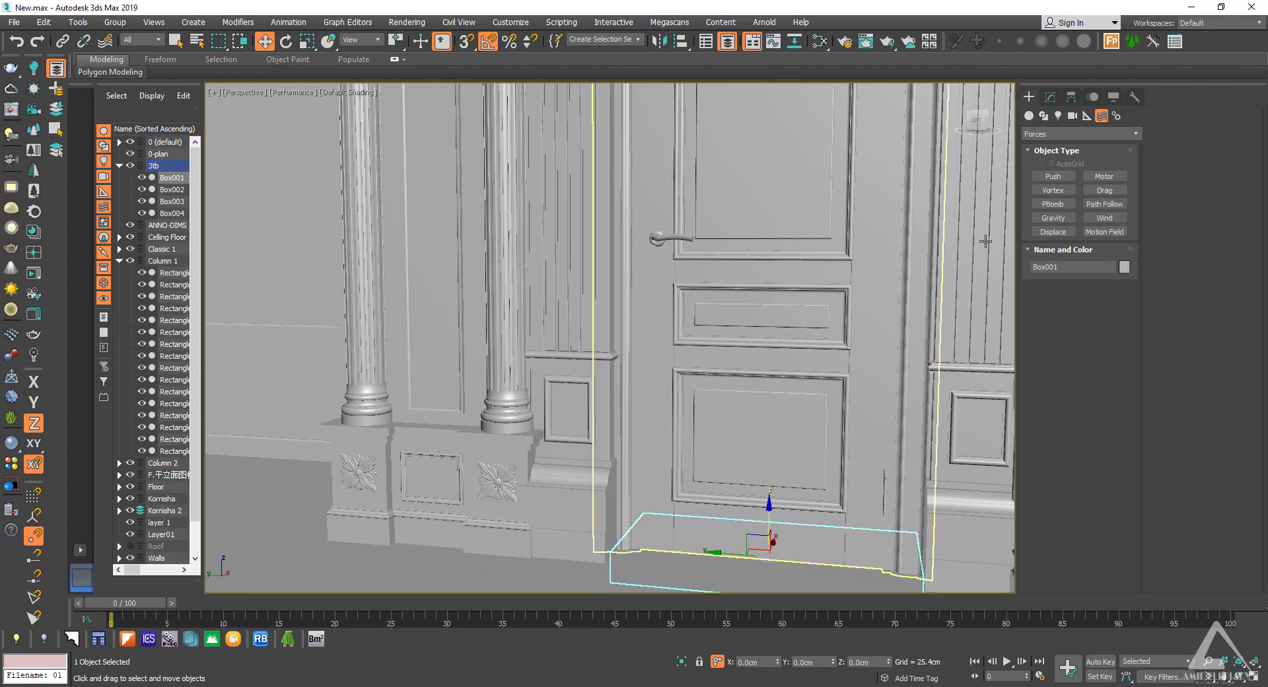
left_click(1054, 97)
double_click(1108, 399)
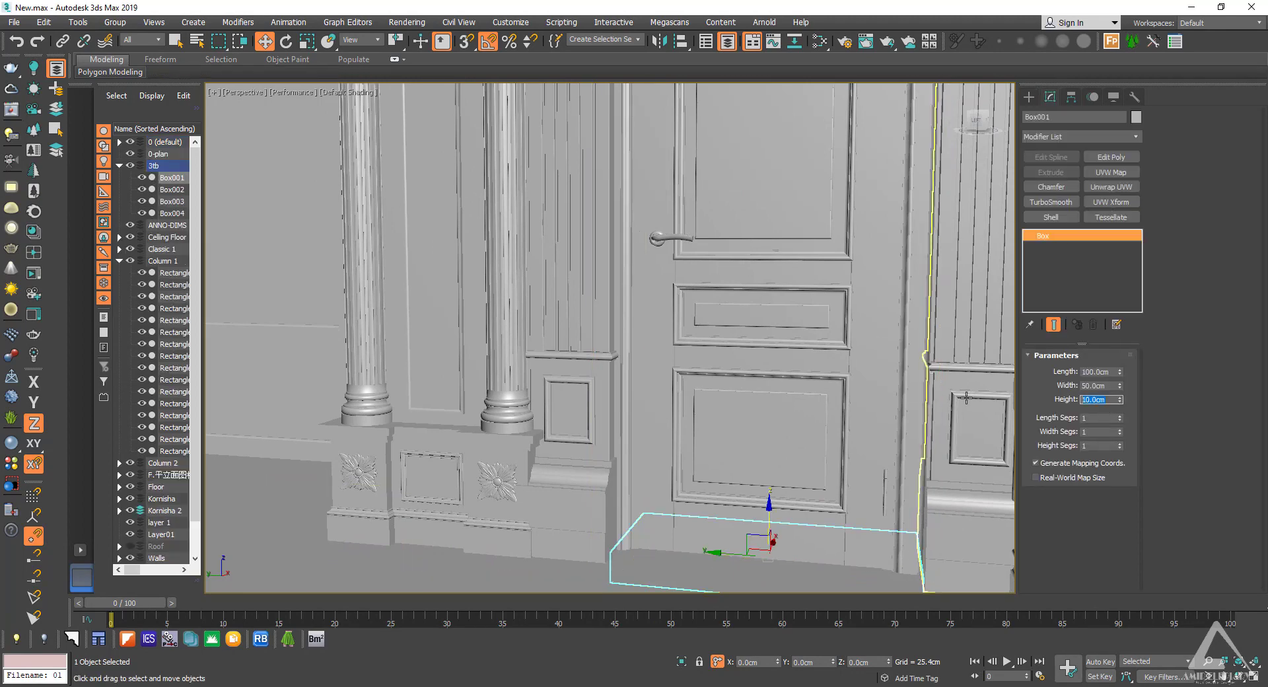
type("11")
key("Return")
type("1")
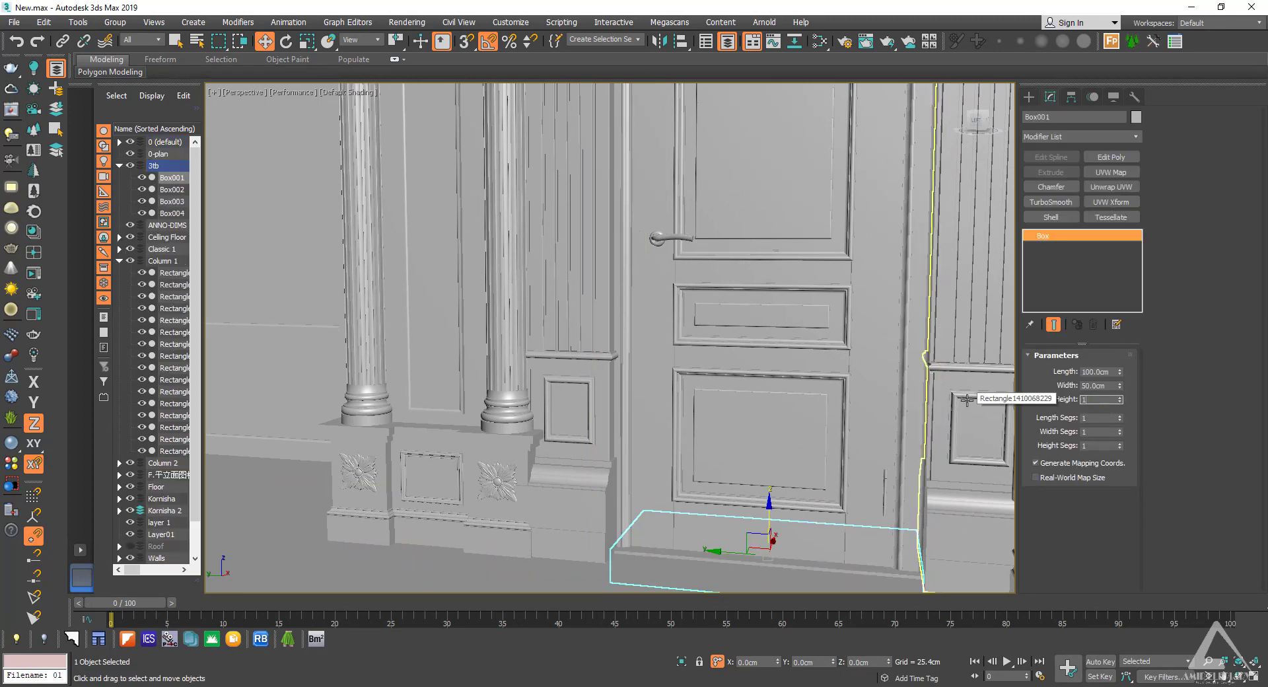
type("0.2")
key("Return")
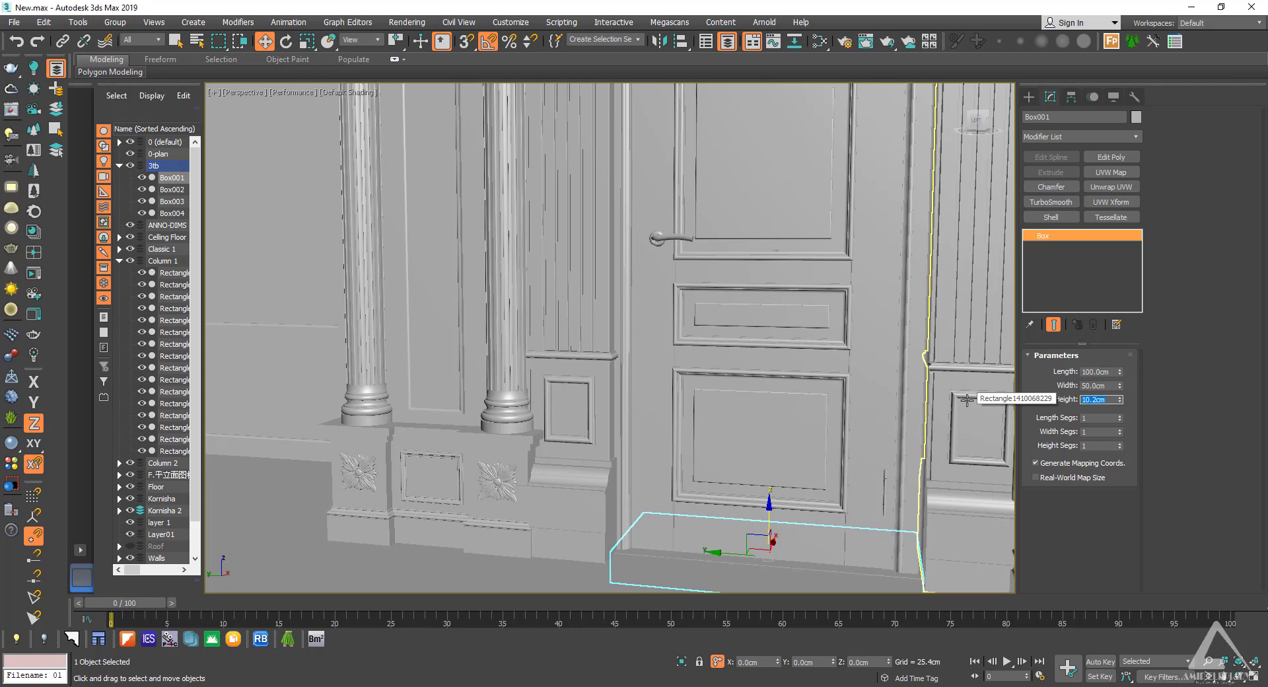
type("10.")
Step: Select the door and nudge it slightly along the Y axis within the doorway opening
middle_click_drag(737, 366, 745, 381, "alt")
scroll(713, 423, "down", 3)
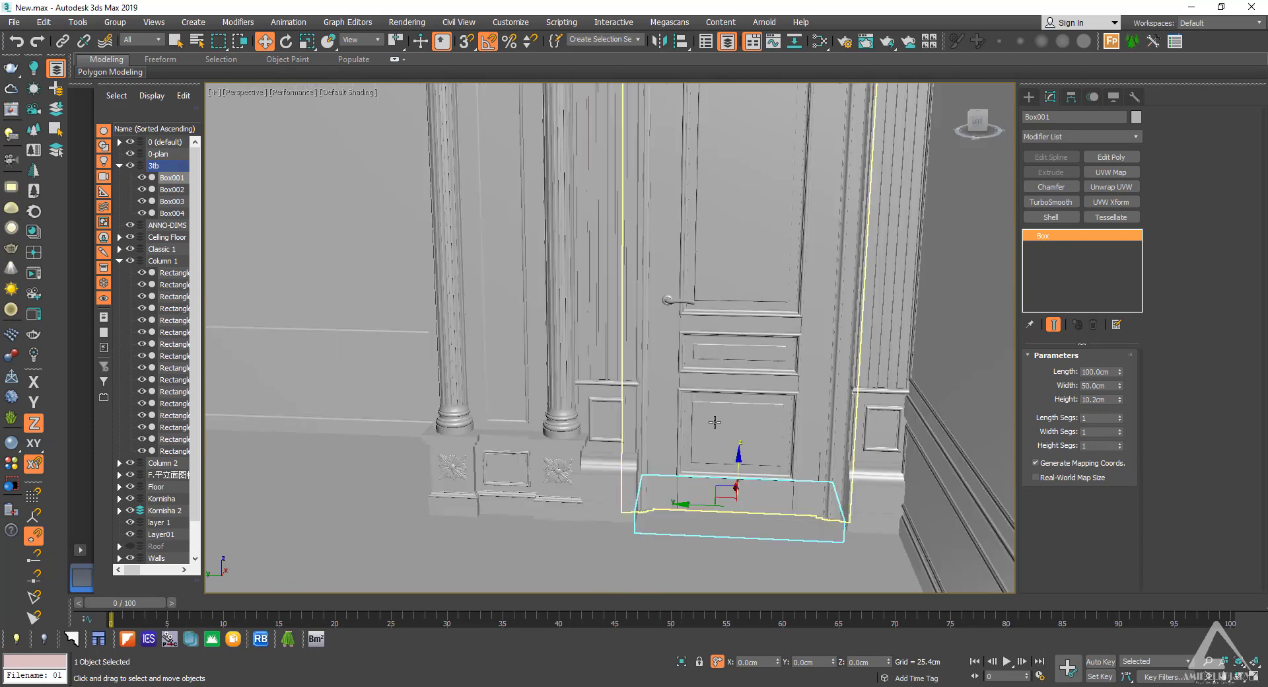
middle_click_drag(767, 284, 749, 367)
left_click(750, 367)
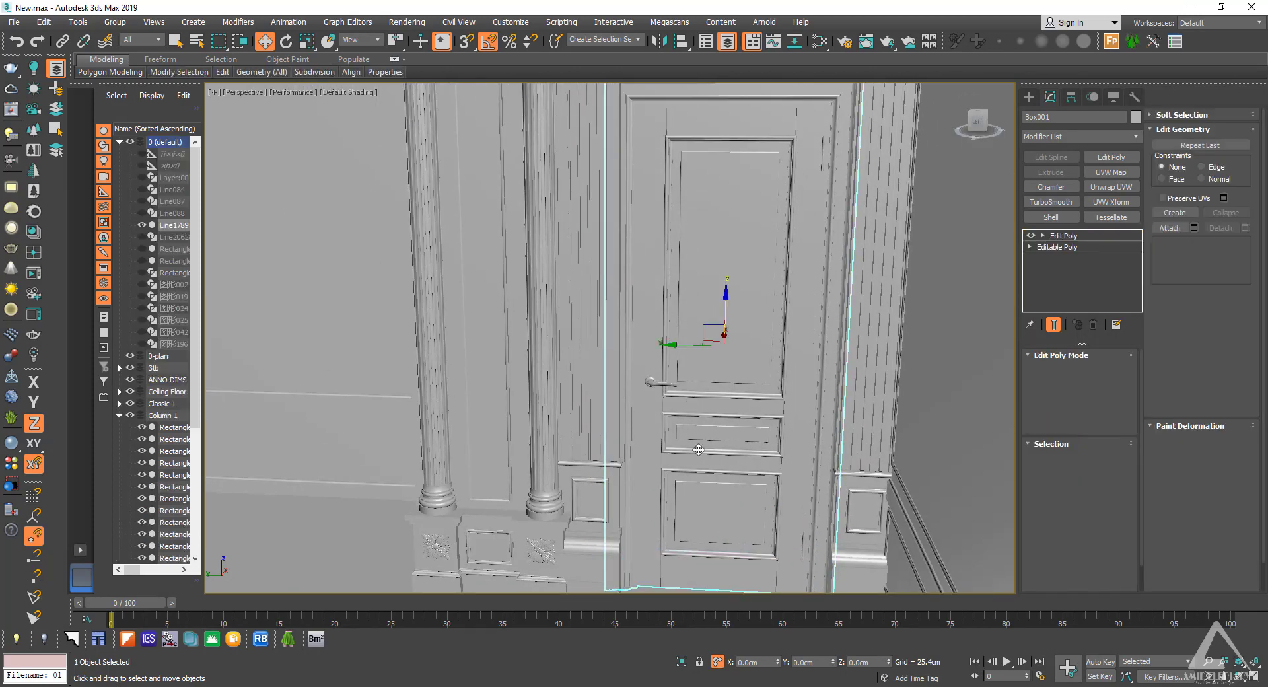
left_click_drag(692, 345, 696, 349)
Step: Add another Edit Poly modifier to the door and select the vertices along its hinge side down to the floor
left_click(1111, 156)
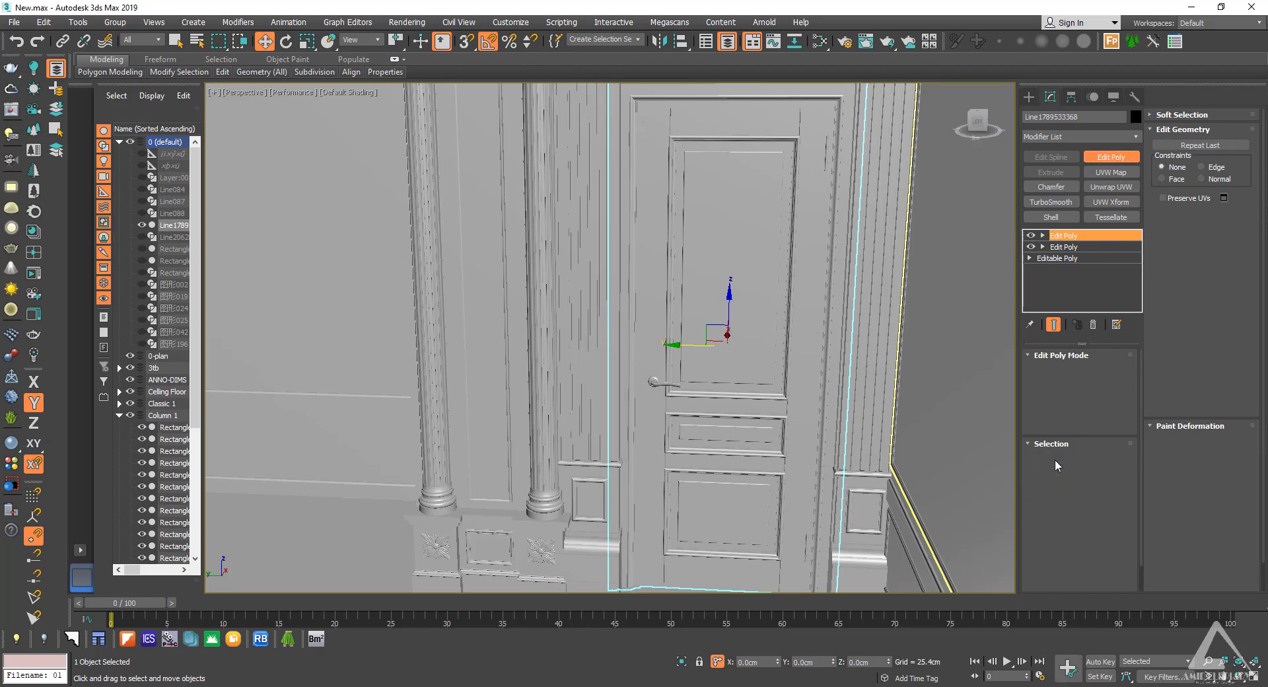
key("1")
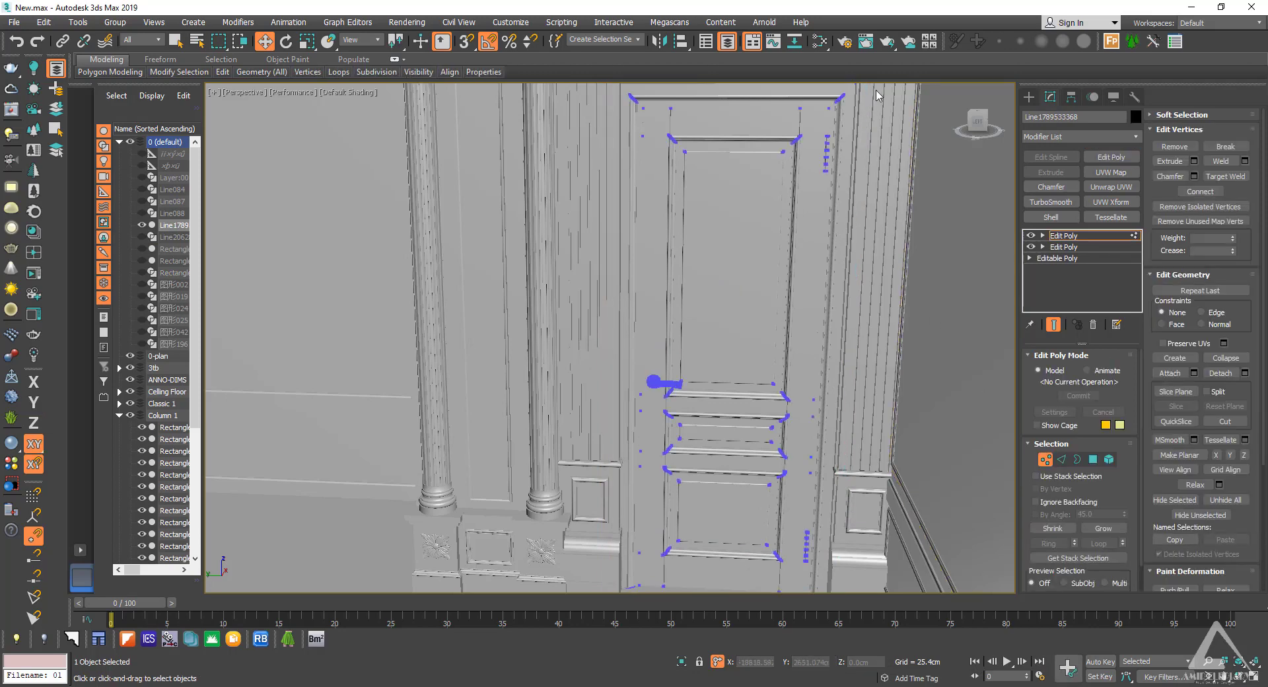
left_click_drag(799, 642, 797, 643)
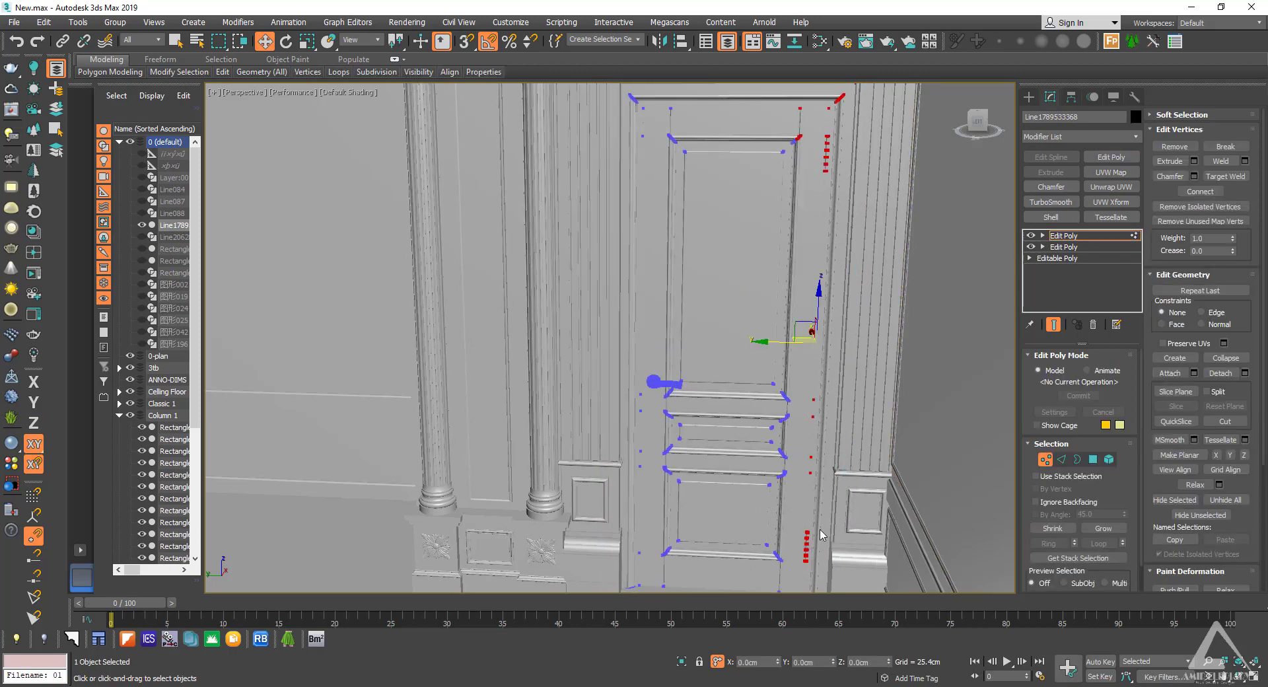
middle_click_drag(825, 531, 806, 401)
left_click_drag(817, 430, 767, 516, "ctrl")
scroll(793, 410, "down", 3)
middle_click_drag(792, 411, 767, 459)
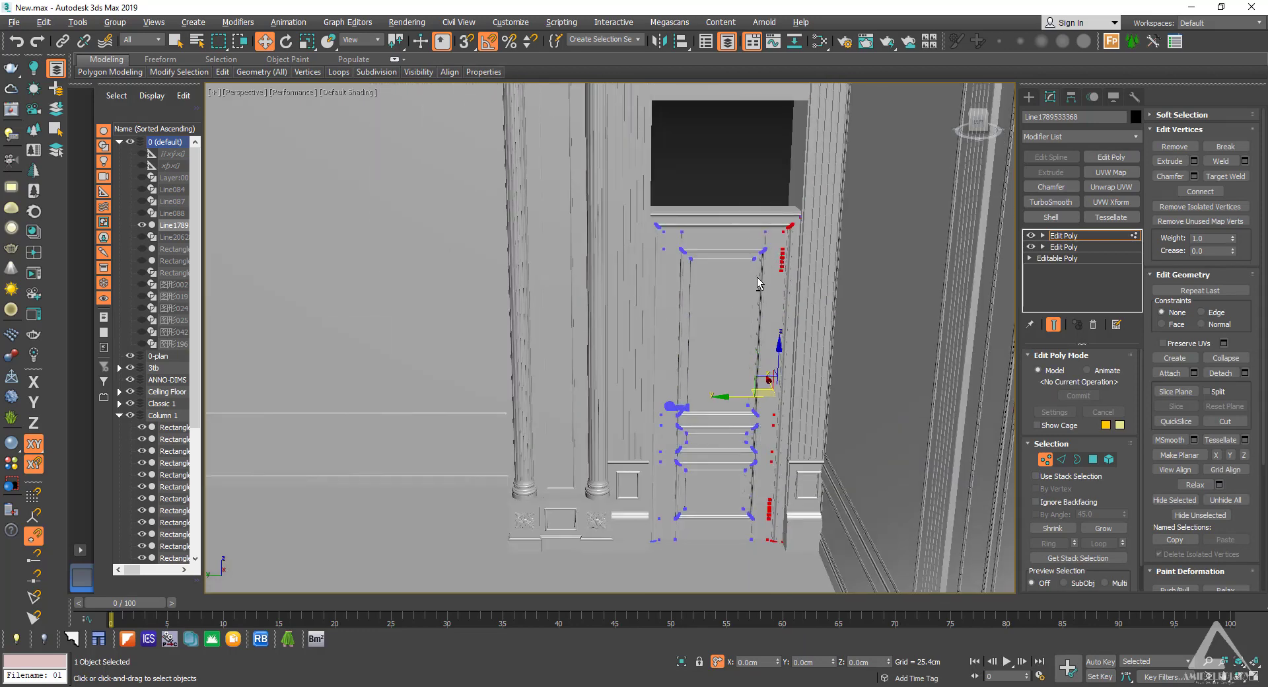
Step: Reselect the full height of the hinge-side vertices and move them slightly inward along Y to narrow the door
middle_click_drag(756, 283, 787, 305, "alt")
left_click_drag(771, 315, 770, 314)
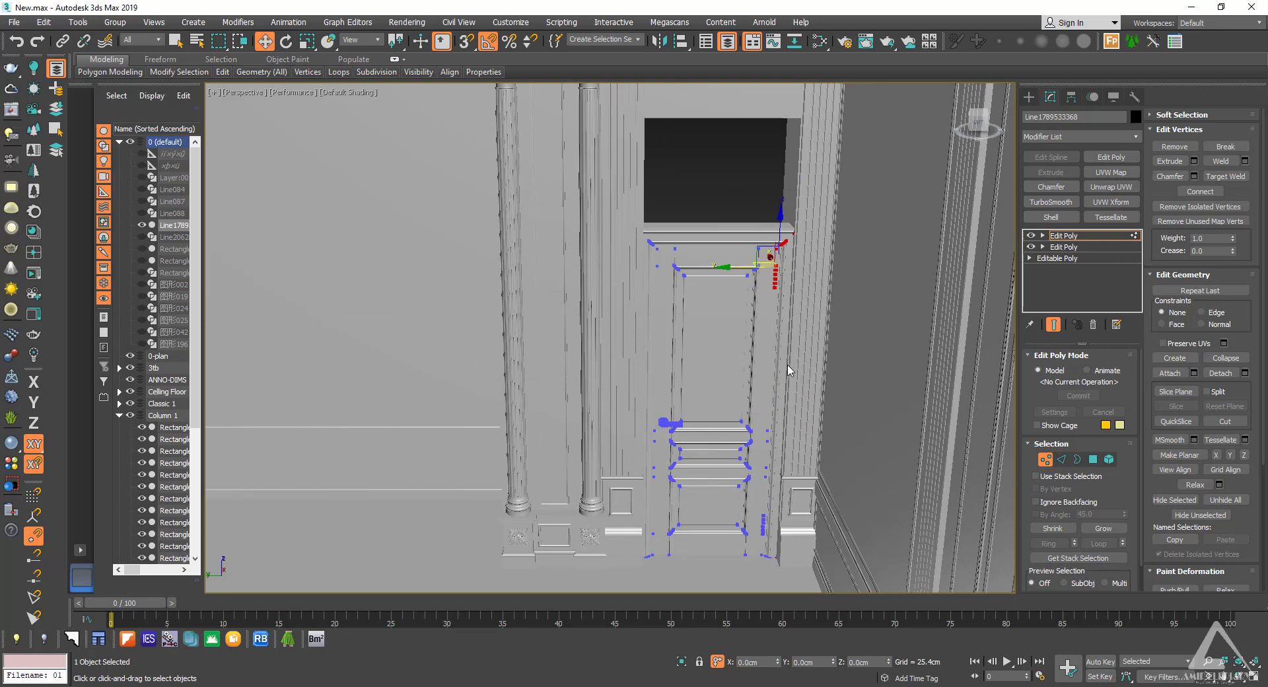
middle_click_drag(770, 314, 785, 309, "alt")
left_click_drag(737, 530, 738, 531)
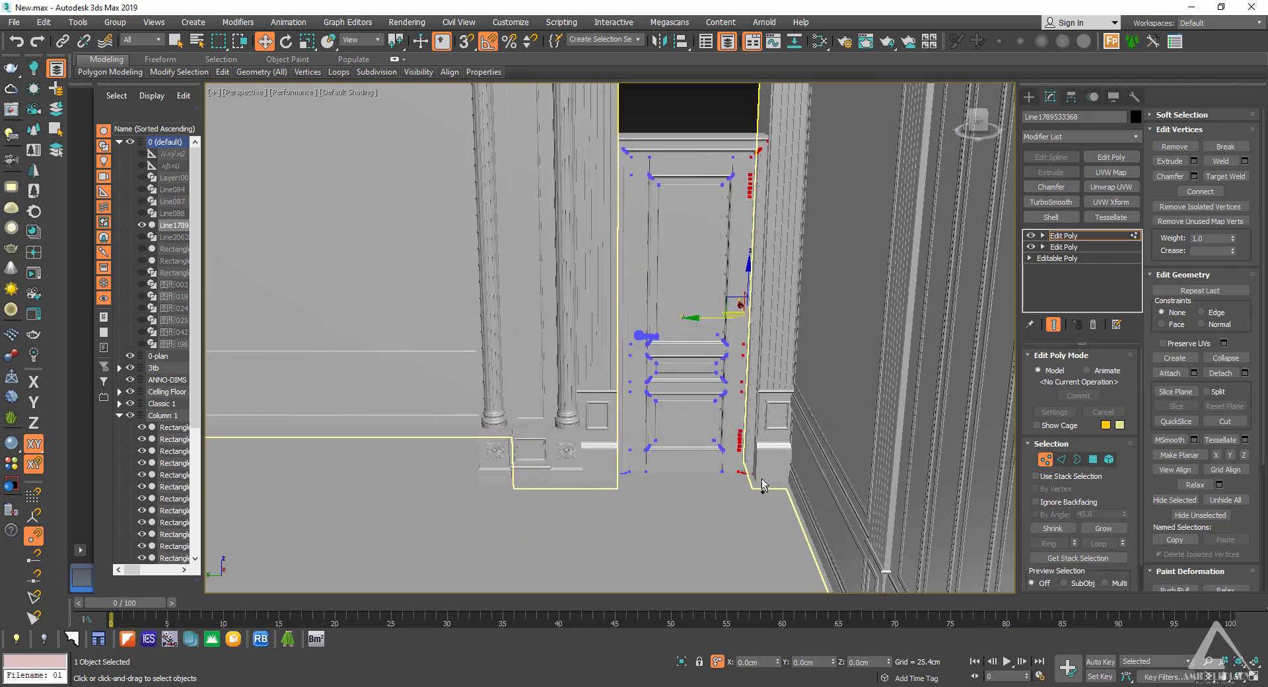
key("F3")
scroll(741, 414, "up", 3)
scroll(741, 414, "down", 3)
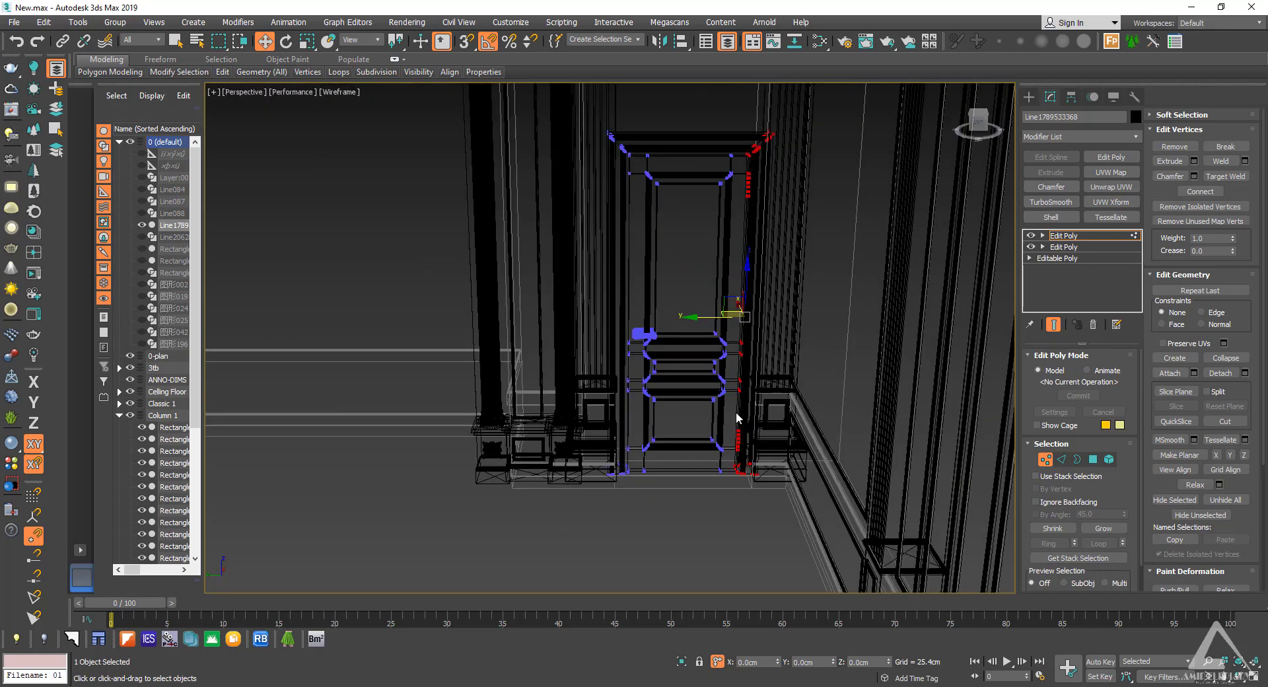
key("F3")
scroll(729, 416, "up", 2)
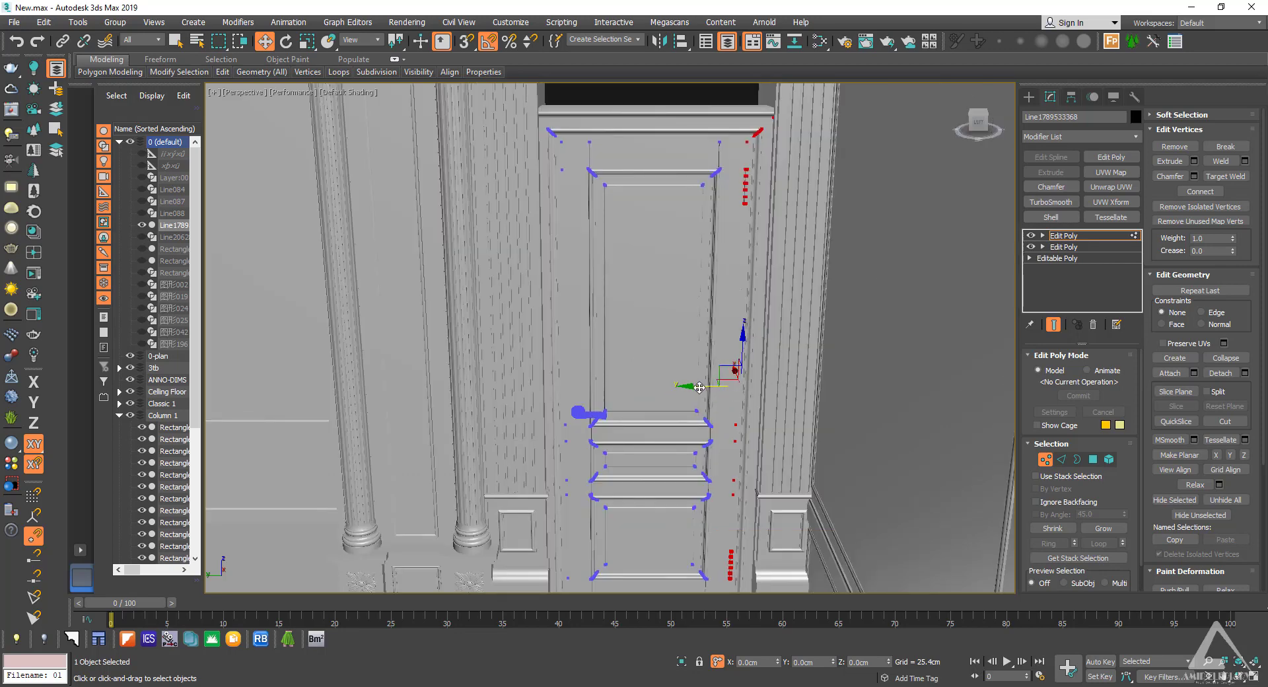
mouse_move(699, 388)
left_mouse_down()
mouse_move(675, 391)
mouse_move(692, 401)
left_mouse_up()
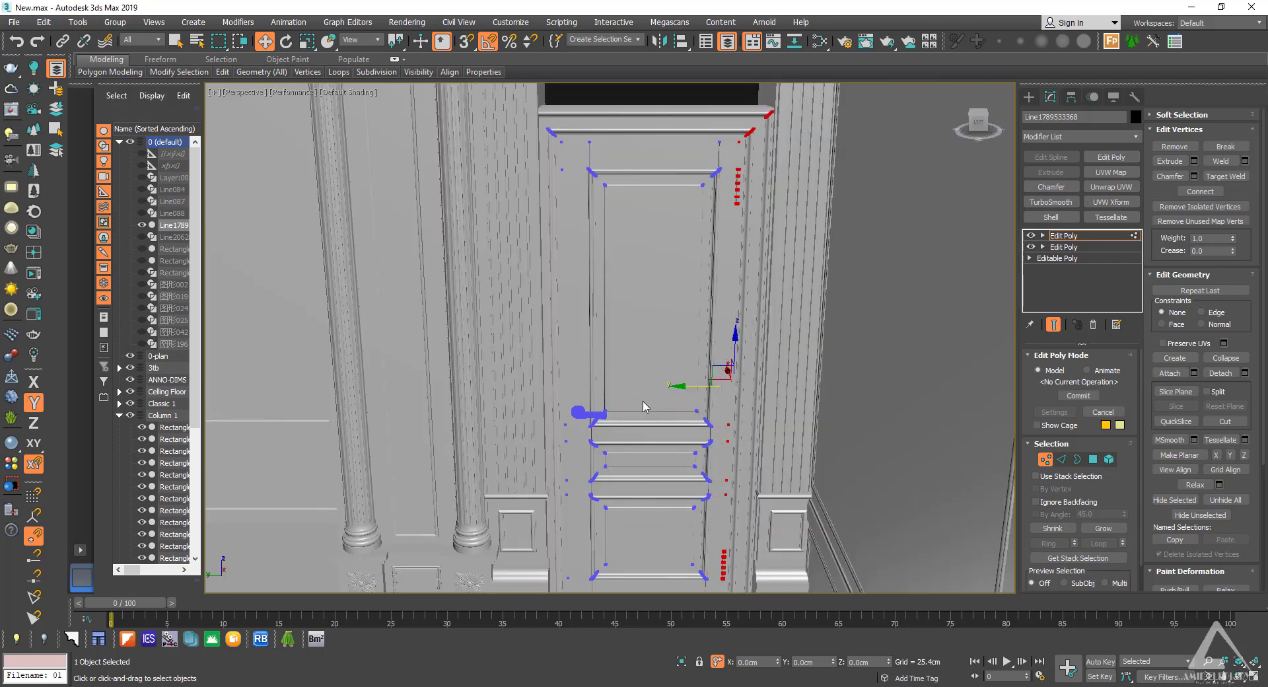
Step: Select the outer vertices on the door's handle side from top to floor and move them slightly inward along Y
left_click_drag(572, 100, 510, 194)
middle_click_drag(555, 397, 569, 238)
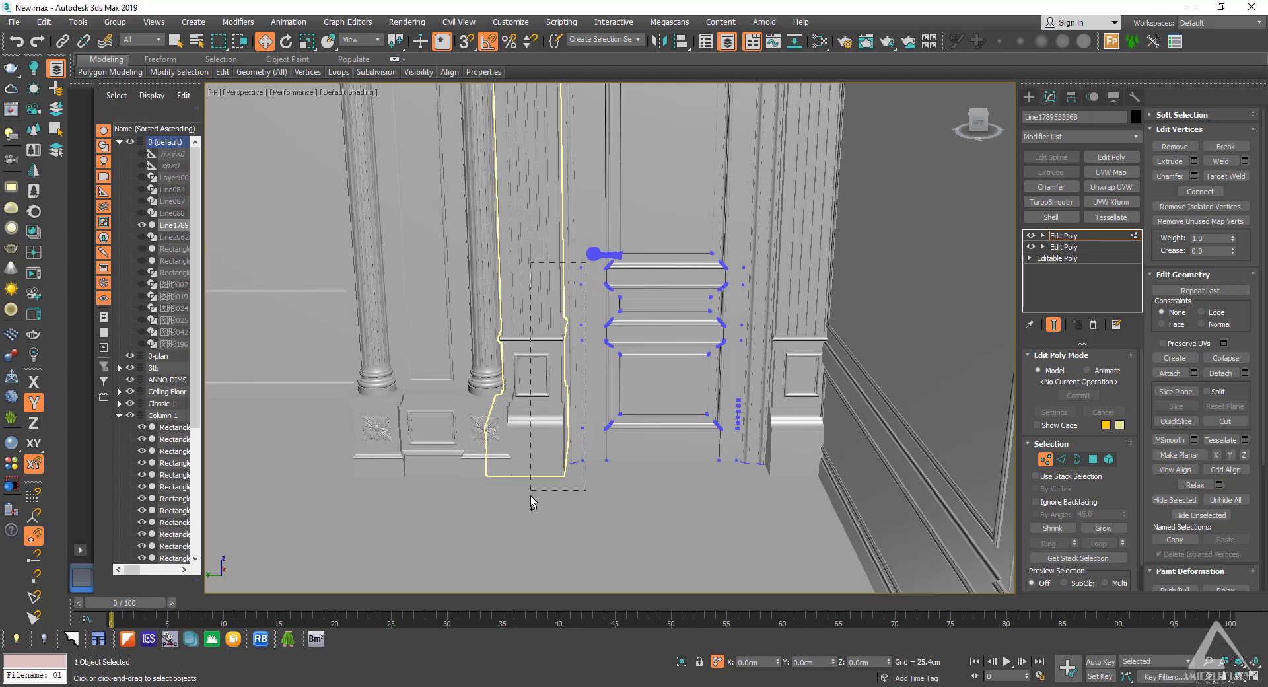
left_click_drag(531, 497, 518, 518, "ctrl")
middle_click_drag(586, 395, 589, 414)
key("F3")
key("F3")
middle_click_drag(617, 304, 611, 324)
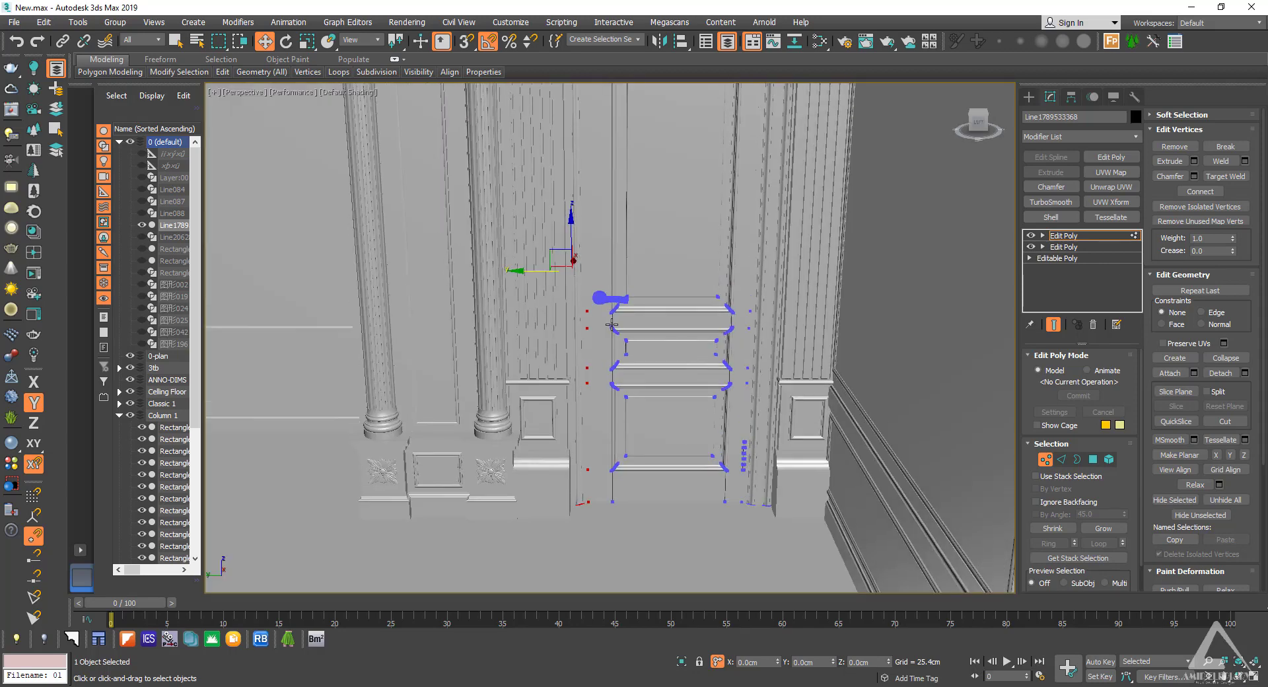
left_click_drag(538, 268, 548, 280)
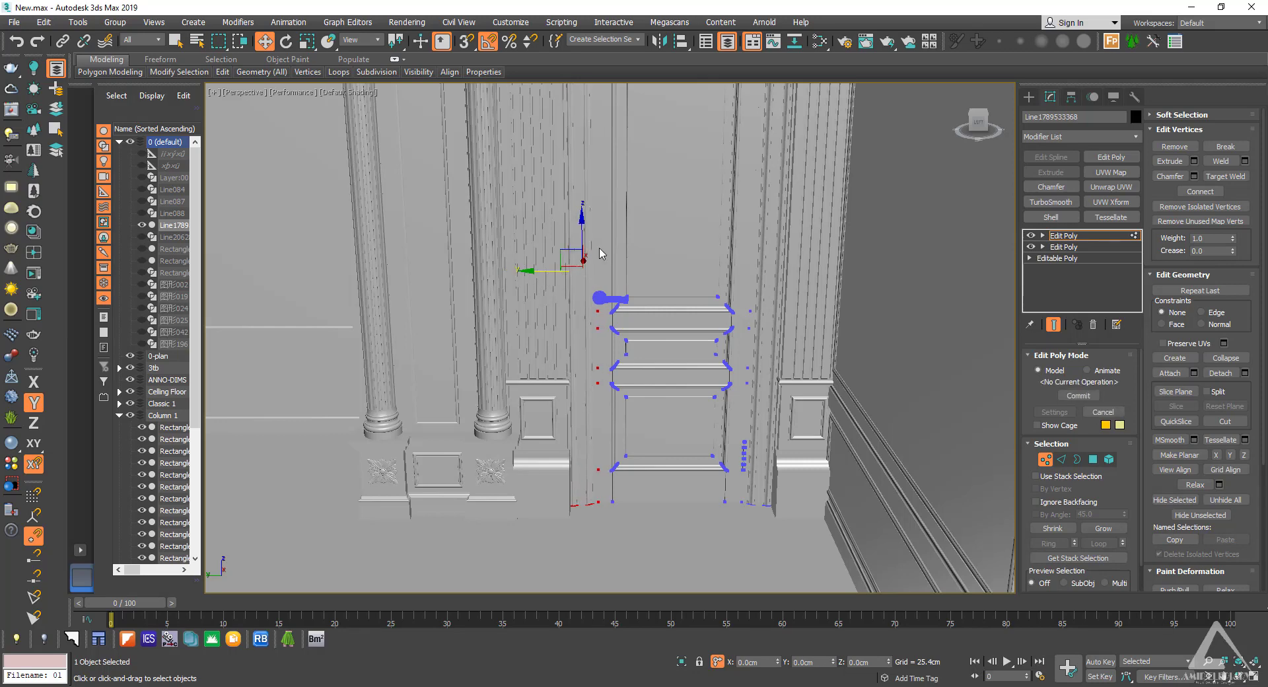
Step: Select all vertices at the head of the door and raise them along Z to fill the opening's height
middle_click_drag(600, 254, 600, 444)
left_click_drag(509, 343, 507, 346)
middle_click_drag(646, 287, 642, 324)
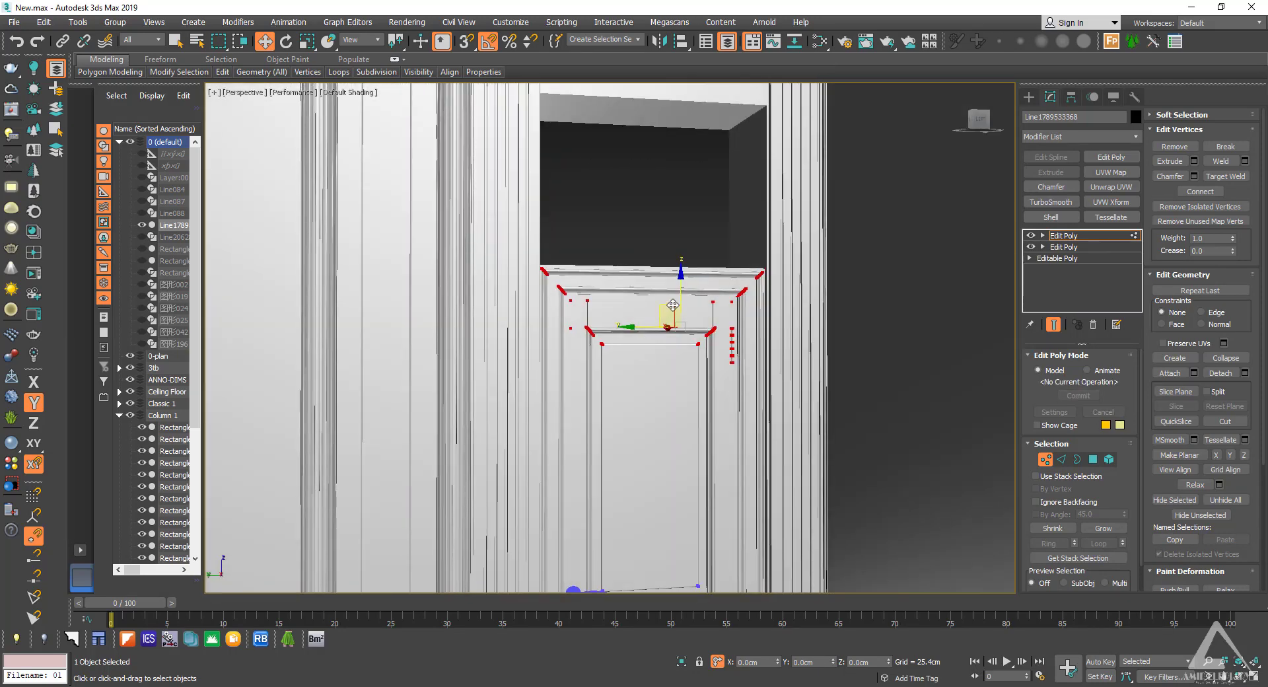
left_click_drag(680, 298, 673, 132)
Step: Select the vertices of the door's handle, middle rails and lower panels and raise them slightly along Z
middle_click_drag(725, 385, 740, 213)
middle_click_drag(730, 317, 735, 330, "alt")
left_click_drag(825, 310, 689, 384)
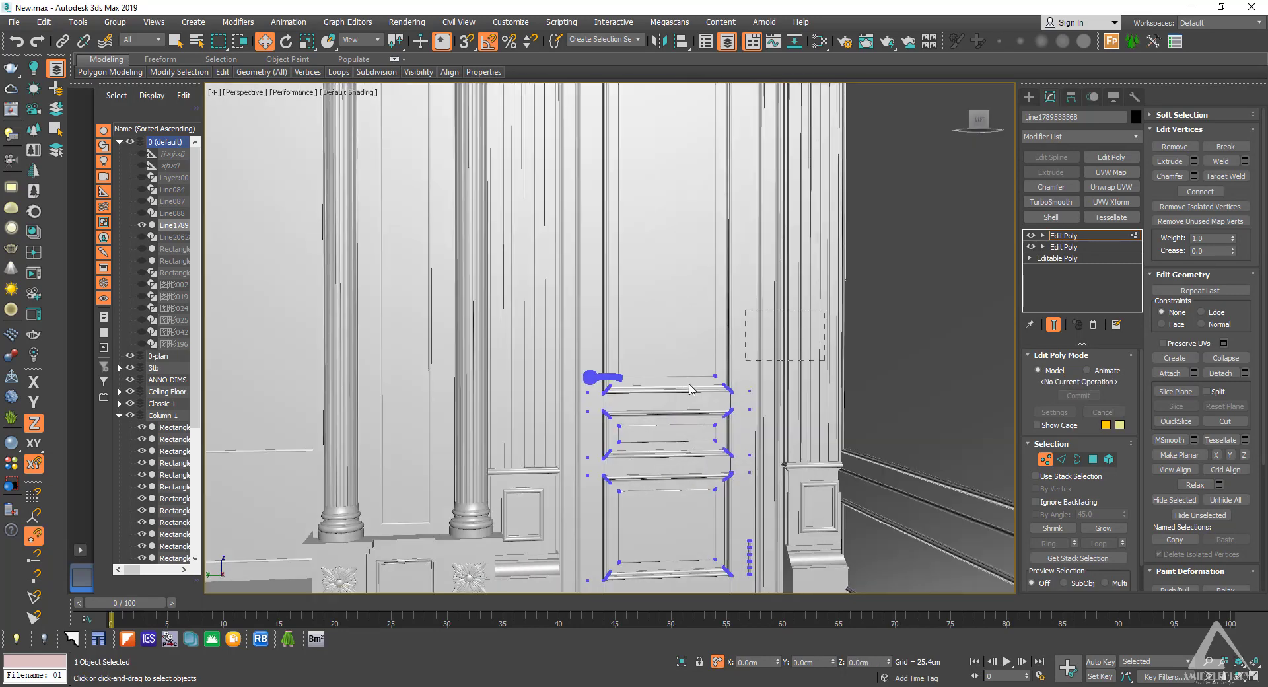
left_click_drag(492, 512, 492, 508)
left_click_drag(598, 350, 598, 335)
Step: Leave vertex editing and clone the door as a copy along Y towards the other doorway on the same wall
left_click(1030, 97)
scroll(779, 324, "down", 4)
middle_click_drag(779, 324, 764, 392, "alt")
left_click_drag(742, 313, 337, 311, "shift")
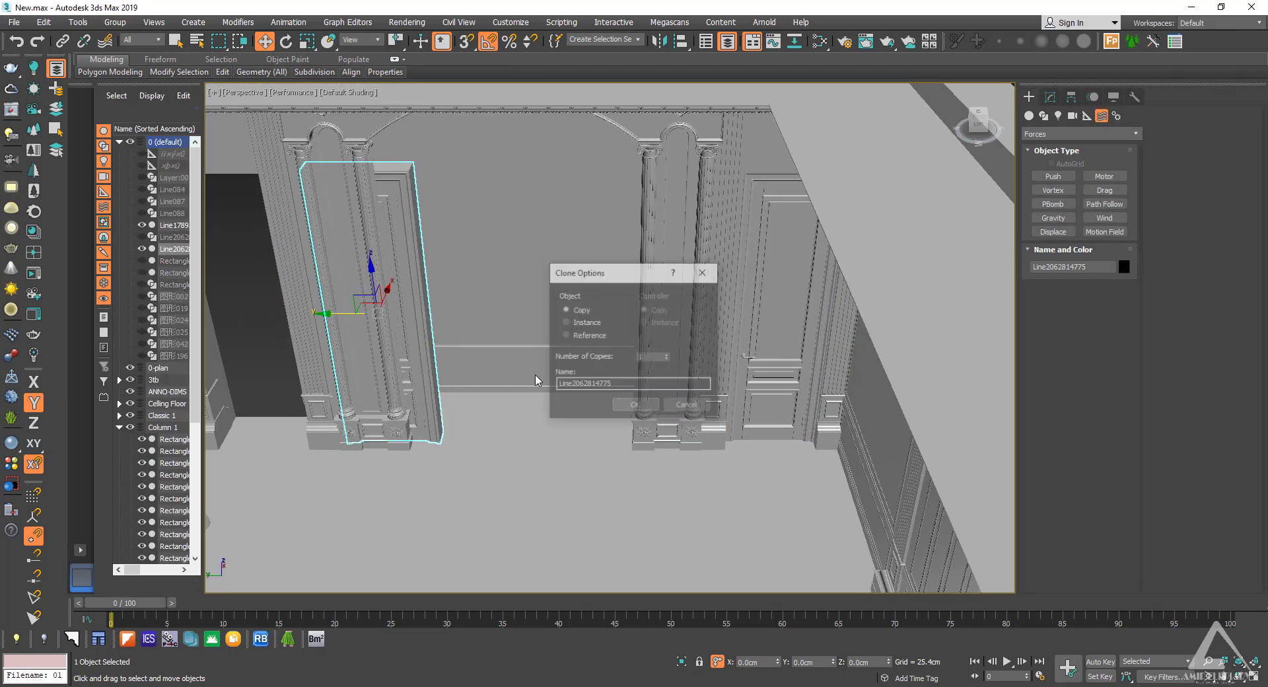
left_click(635, 406)
Step: Mirror the copied door to suit the opposite doorway
middle_click_drag(635, 407, 680, 400, "alt")
left_click(663, 42)
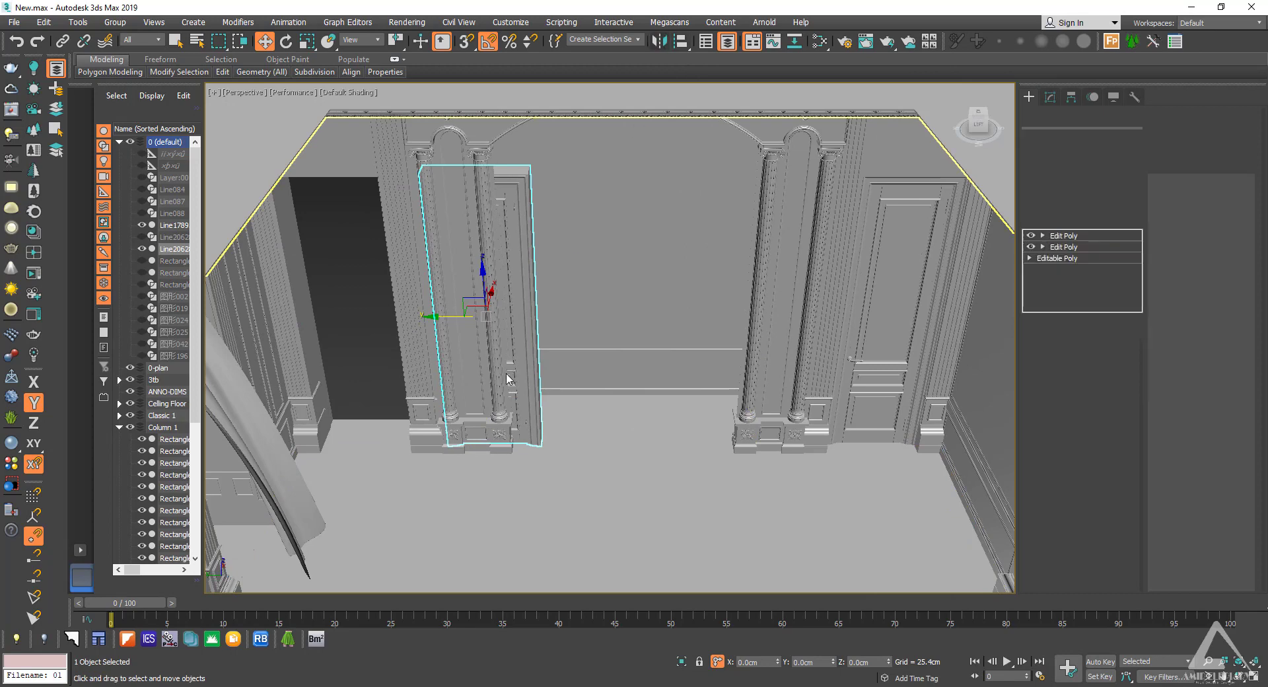
left_click(606, 296)
left_click(617, 455)
middle_click_drag(616, 454, 581, 370, "alt")
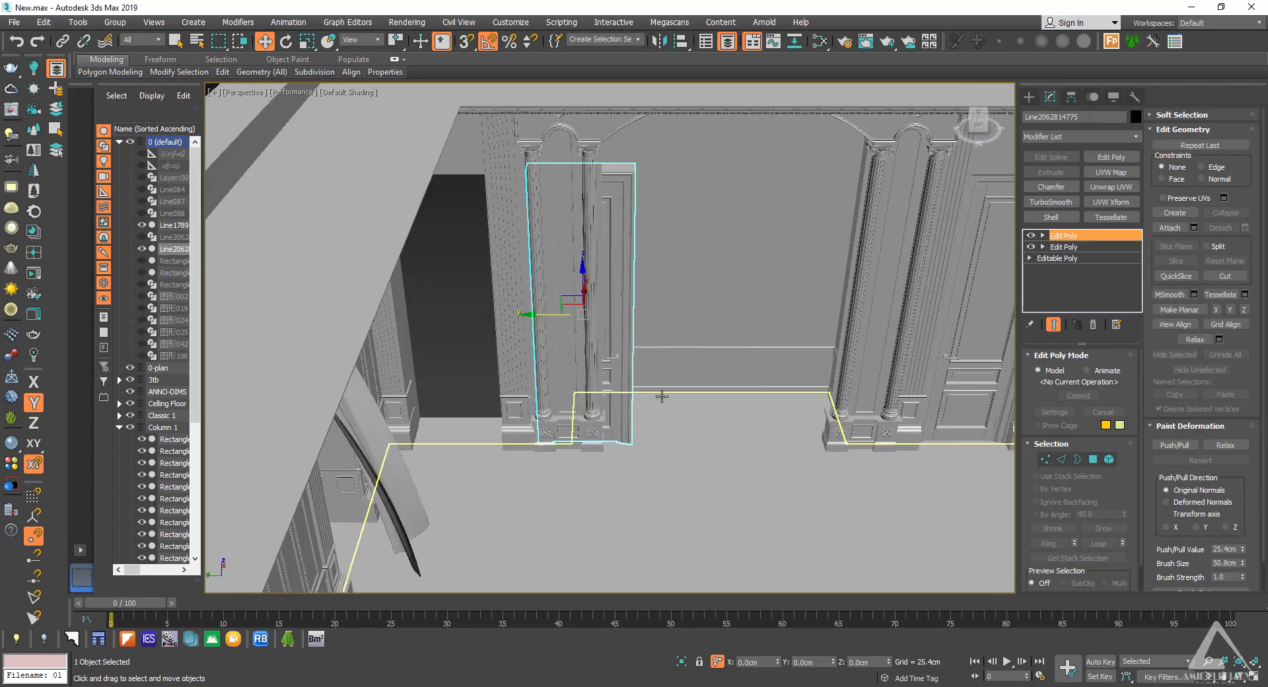
Step: Move the mirrored door along Y into the opposite doorway, fine-tune its fit in the opening, and deselect it
left_click_drag(552, 292, 410, 309)
scroll(464, 456, "up", 5)
middle_click_drag(465, 456, 399, 441, "alt")
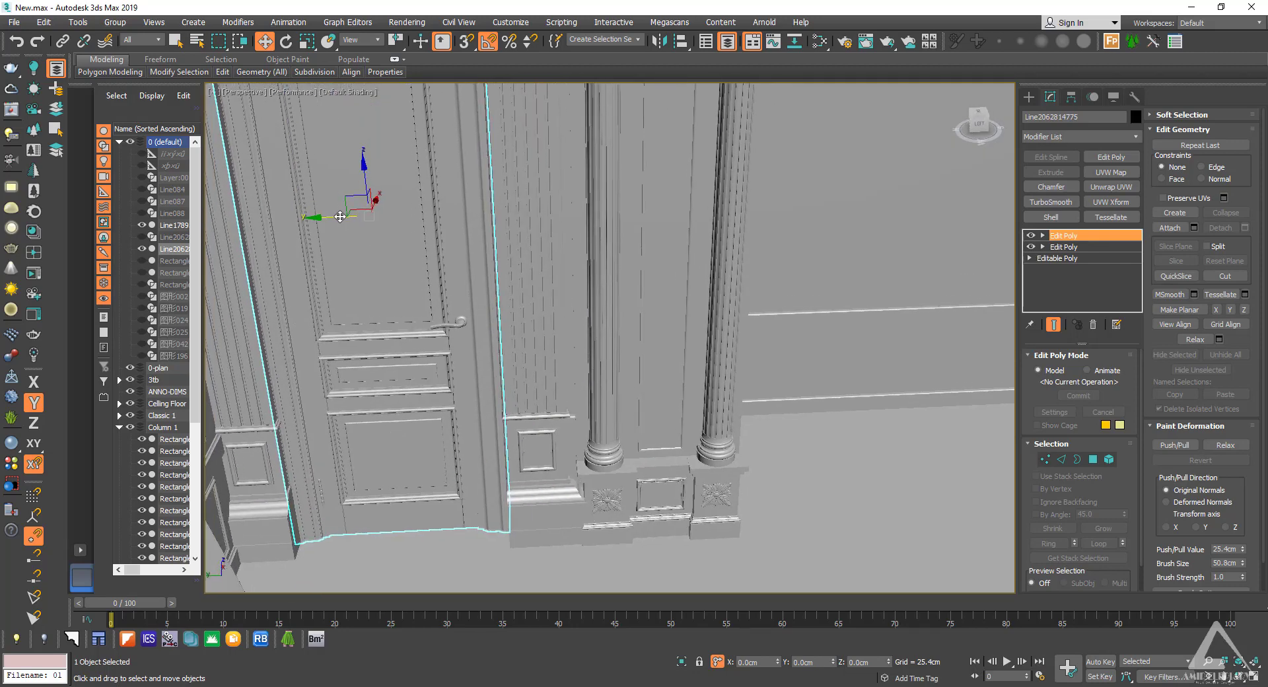
left_click_drag(339, 217, 342, 216)
scroll(462, 397, "down", 8)
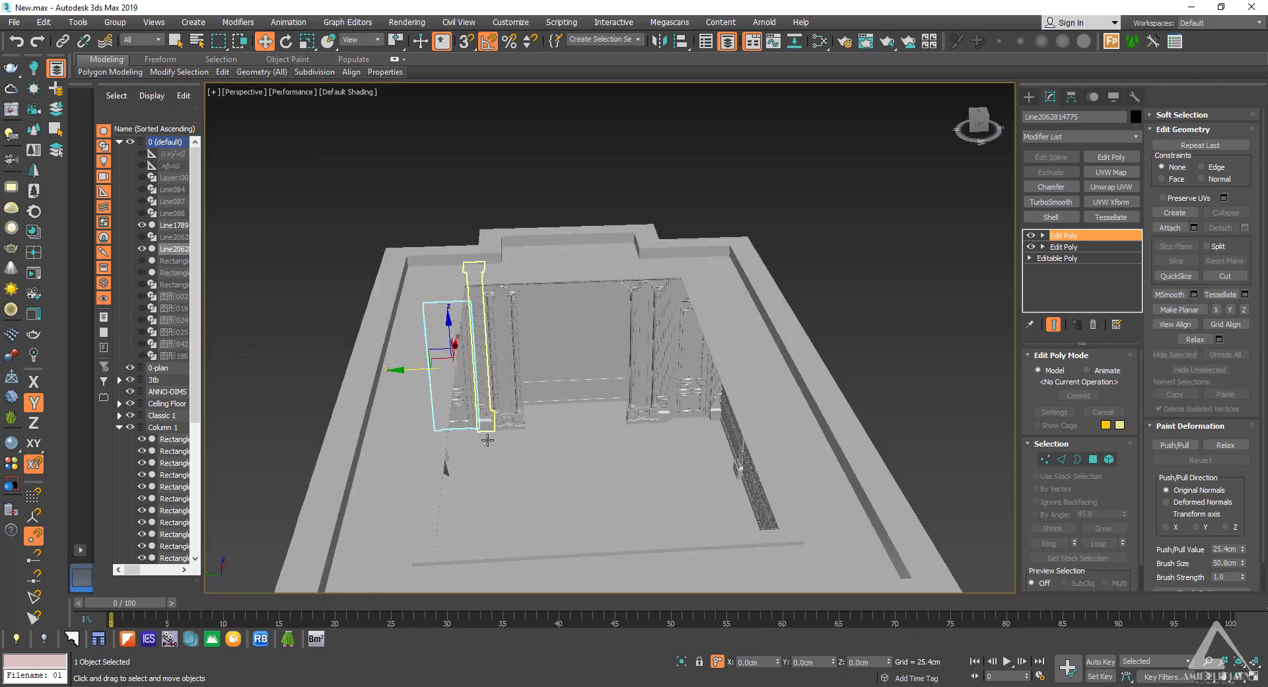
middle_click_drag(487, 439, 430, 403)
left_click(747, 280)
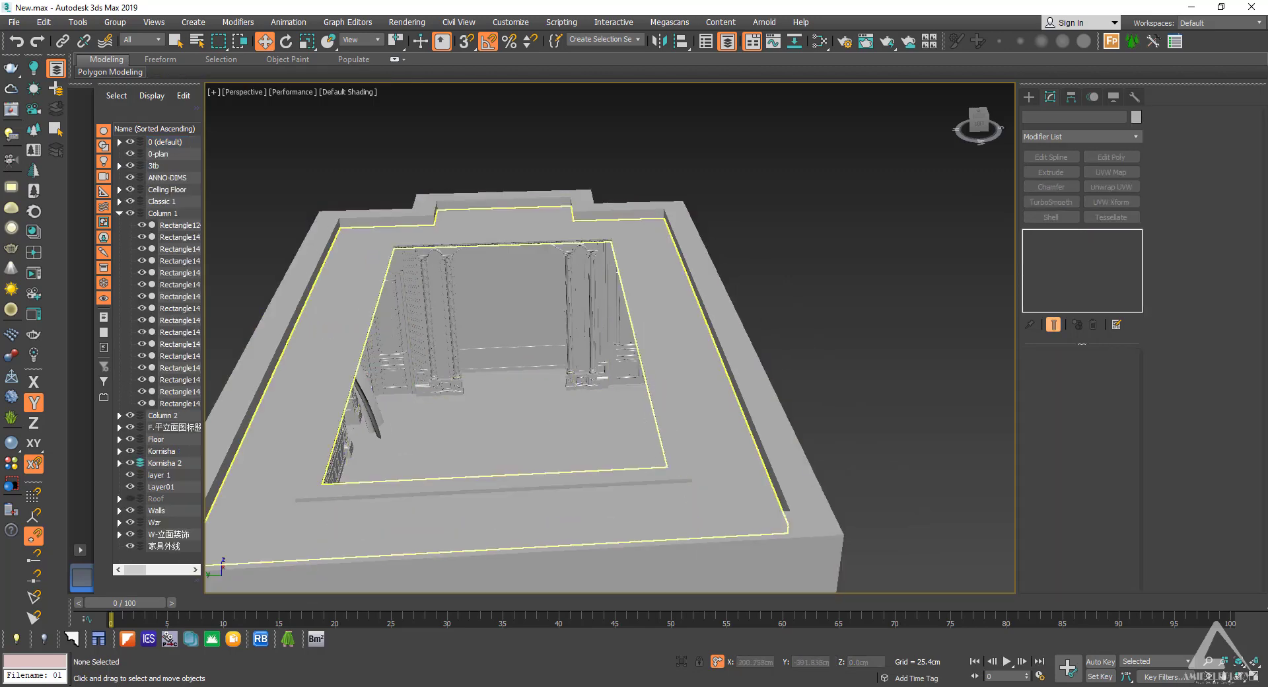
Step: Switch to File Explorer, open the Statue folder in Workshop Blocks, and copy its folder path
left_click(405, 686)
mouse_move(419, 633)
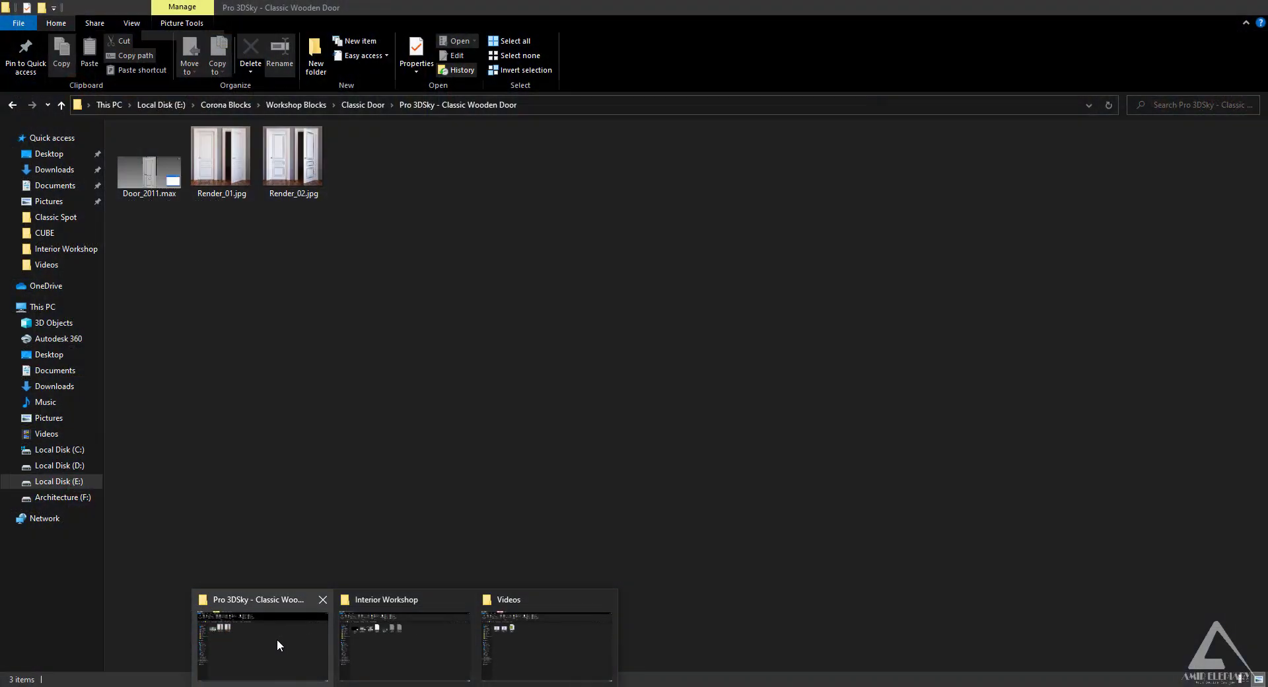
left_click(276, 639)
left_click(12, 104)
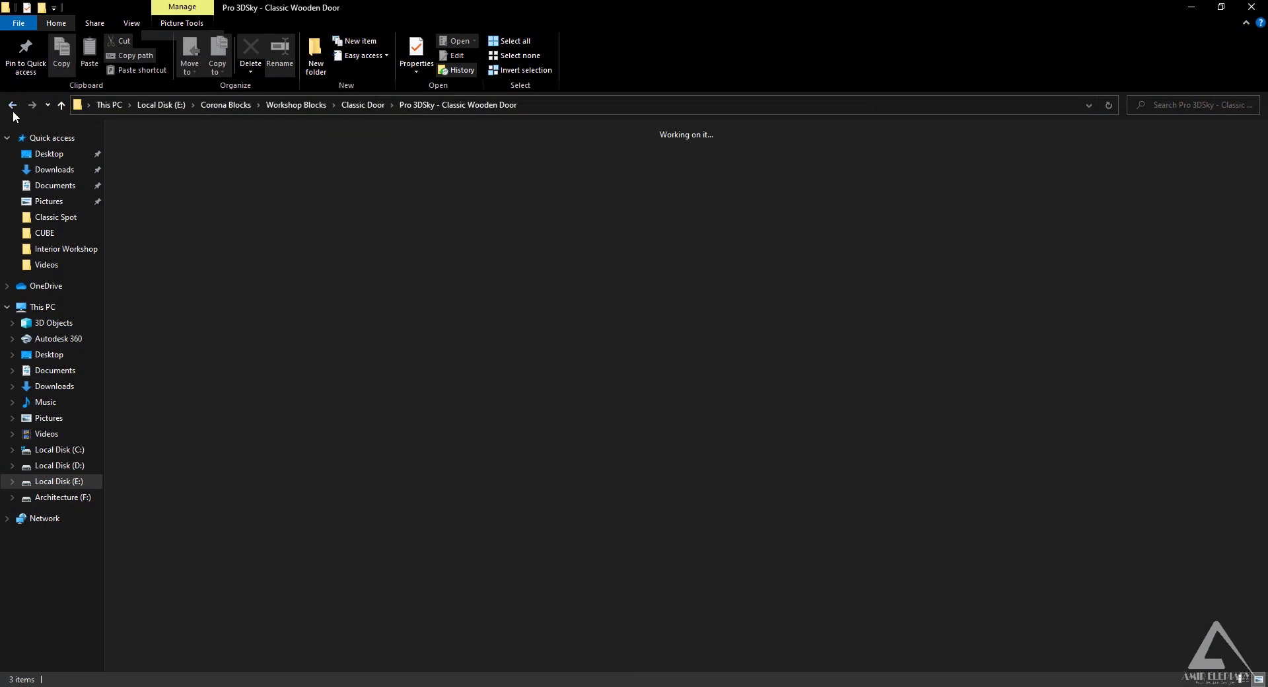
left_click(12, 105)
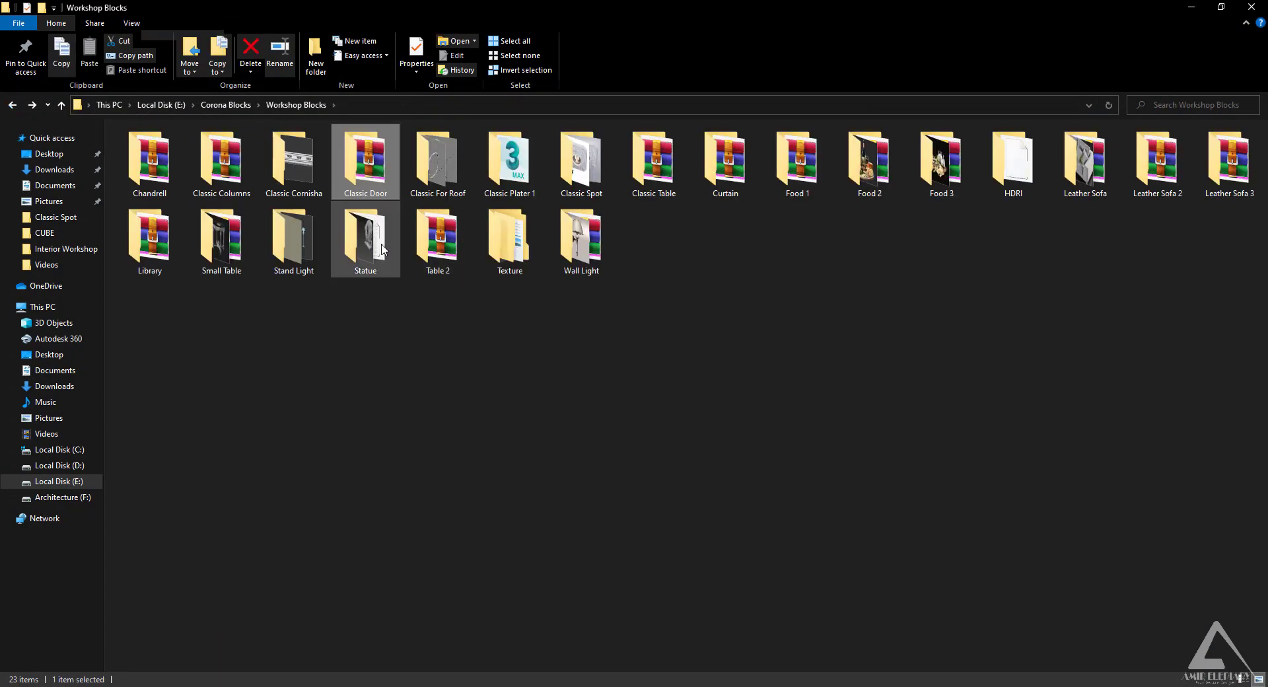
double_click(367, 241)
double_click(152, 168)
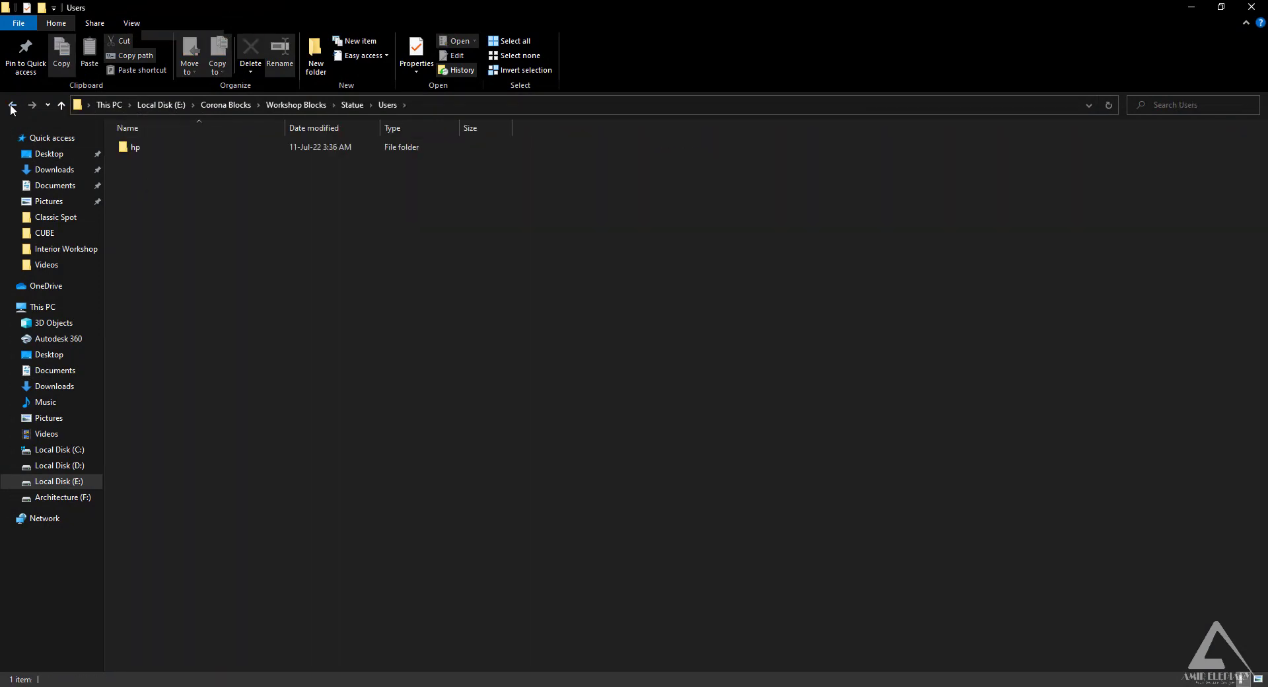
left_click(13, 105)
left_click(290, 165)
left_click(404, 107)
key("ctrl+c")
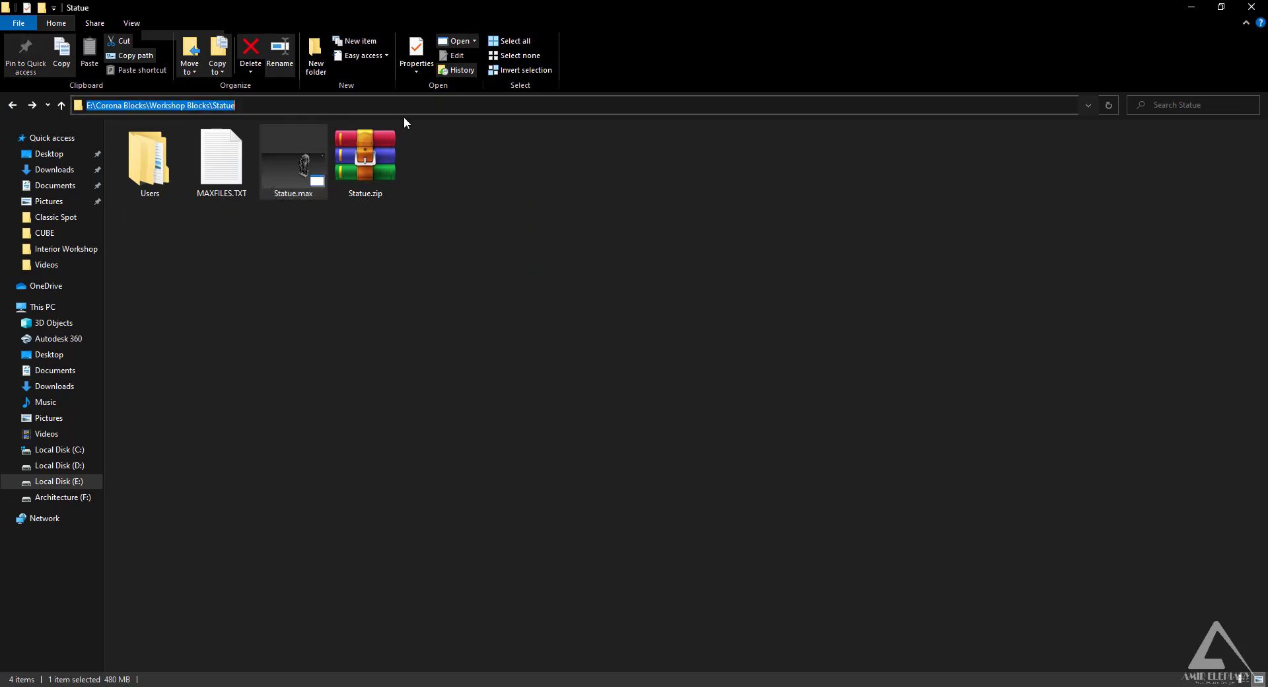
Step: Back in 3ds Max, start merging a file and go to the copied Statue folder path
left_click(654, 417)
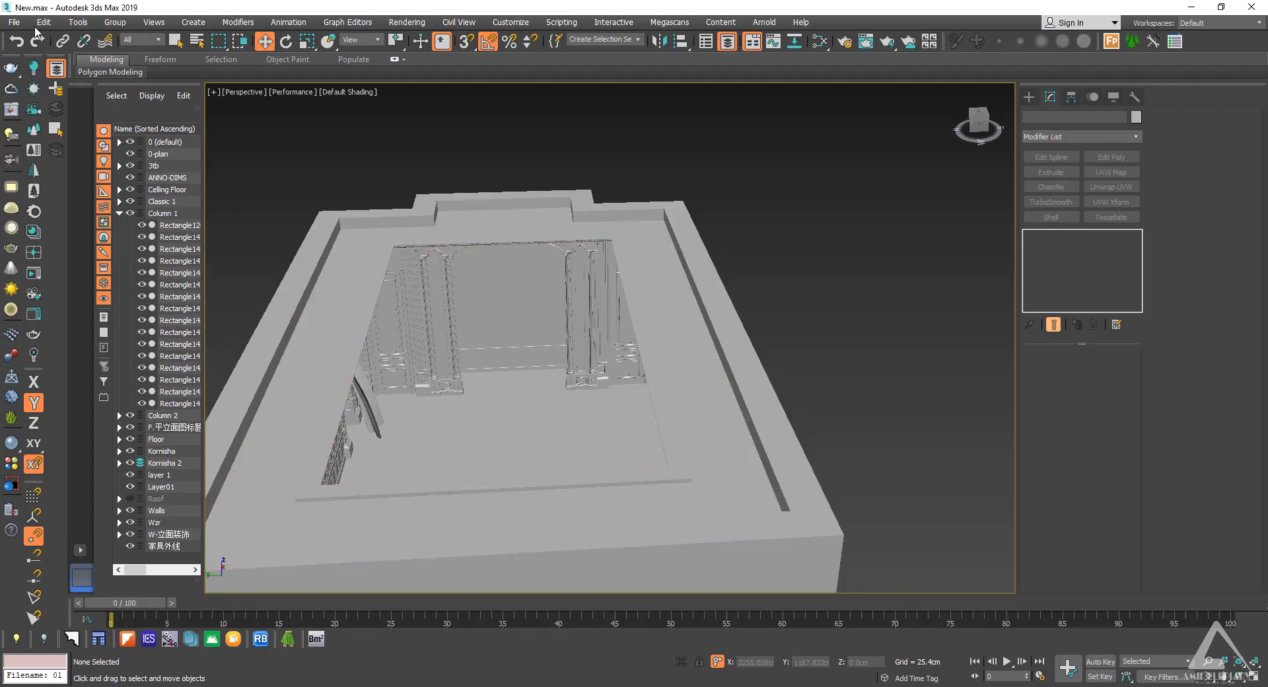
left_click(14, 22)
mouse_move(50, 202)
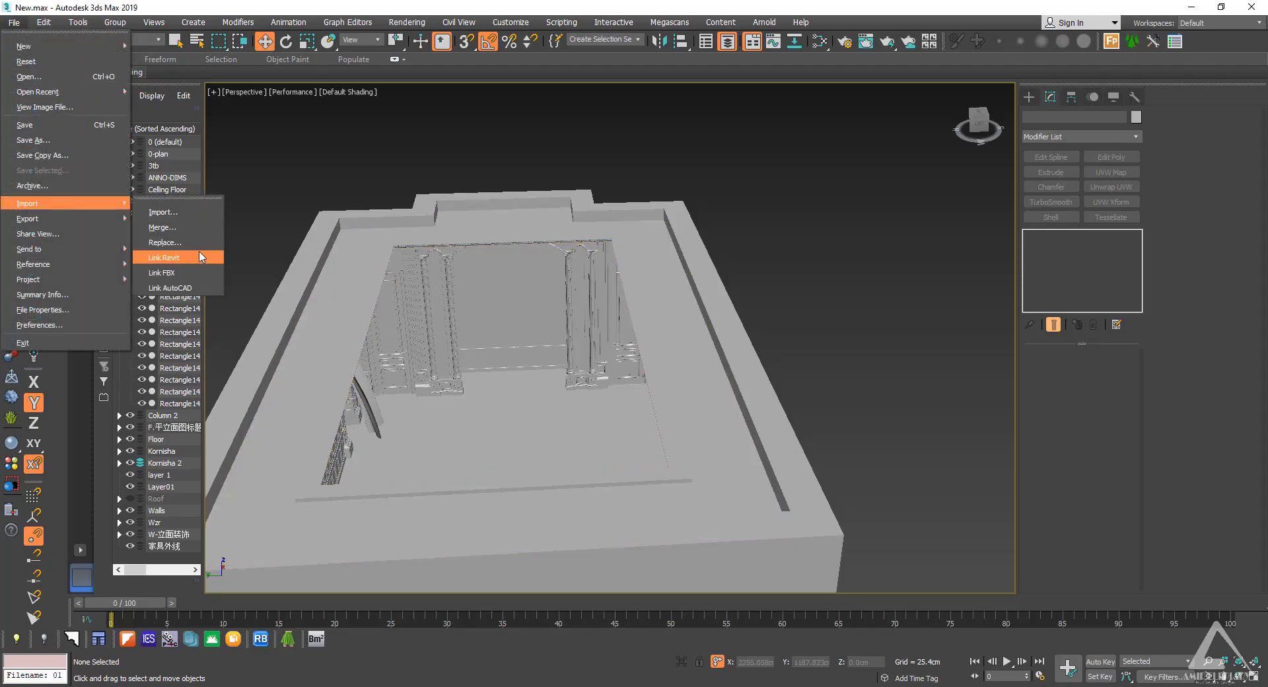
left_click(168, 226)
left_click(311, 409)
key("ctrl+v")
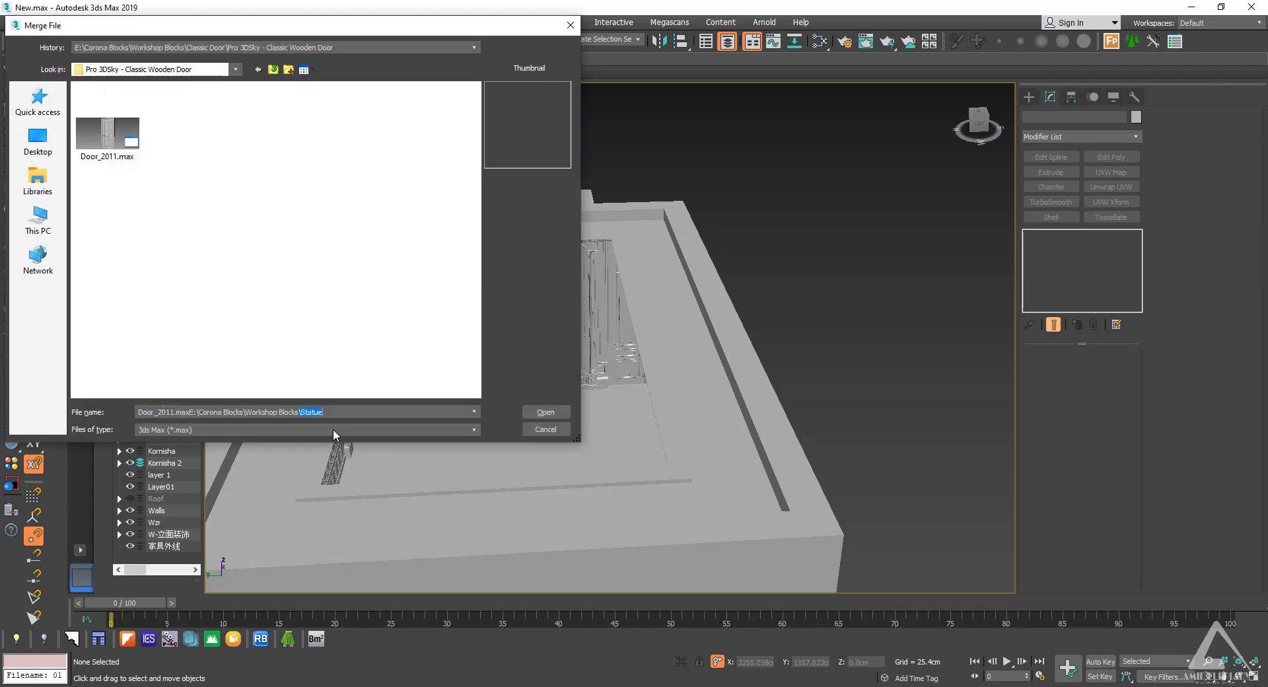
key("ctrl+v")
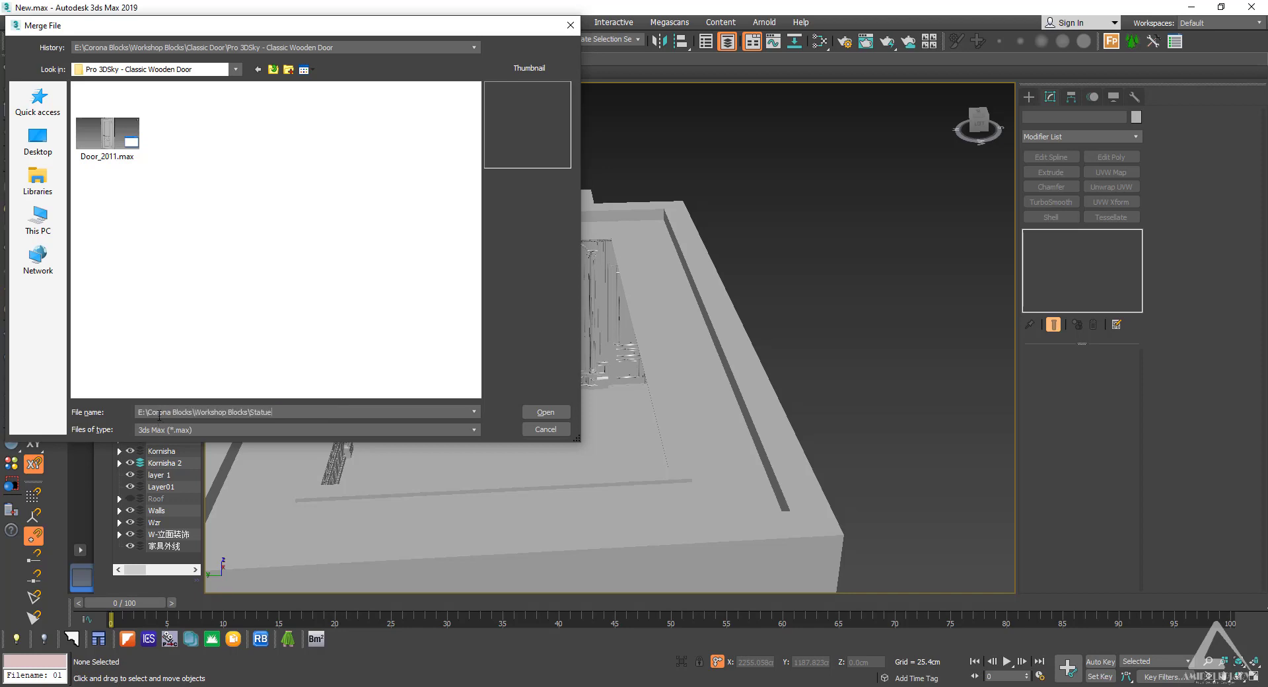
key("Return")
Step: Merge all objects from Statue.max, auto-renaming every duplicate object name
left_click(130, 116)
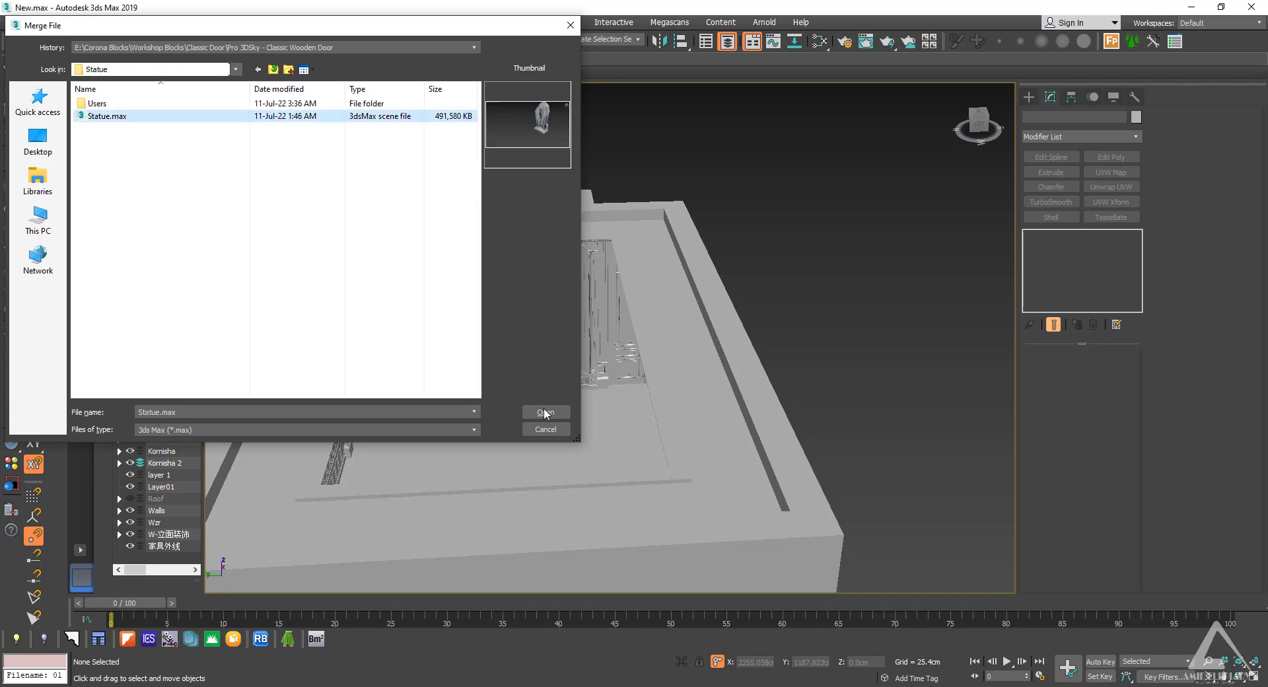
left_click(544, 412)
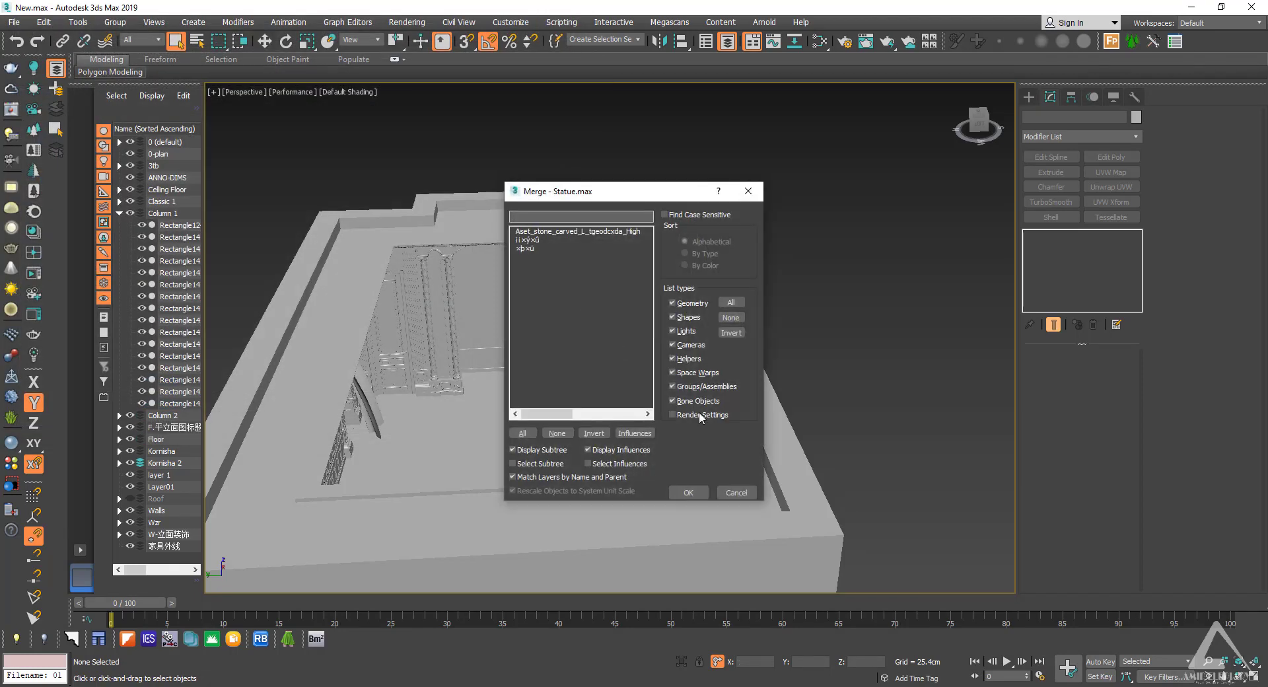
left_click(522, 433)
left_click(689, 493)
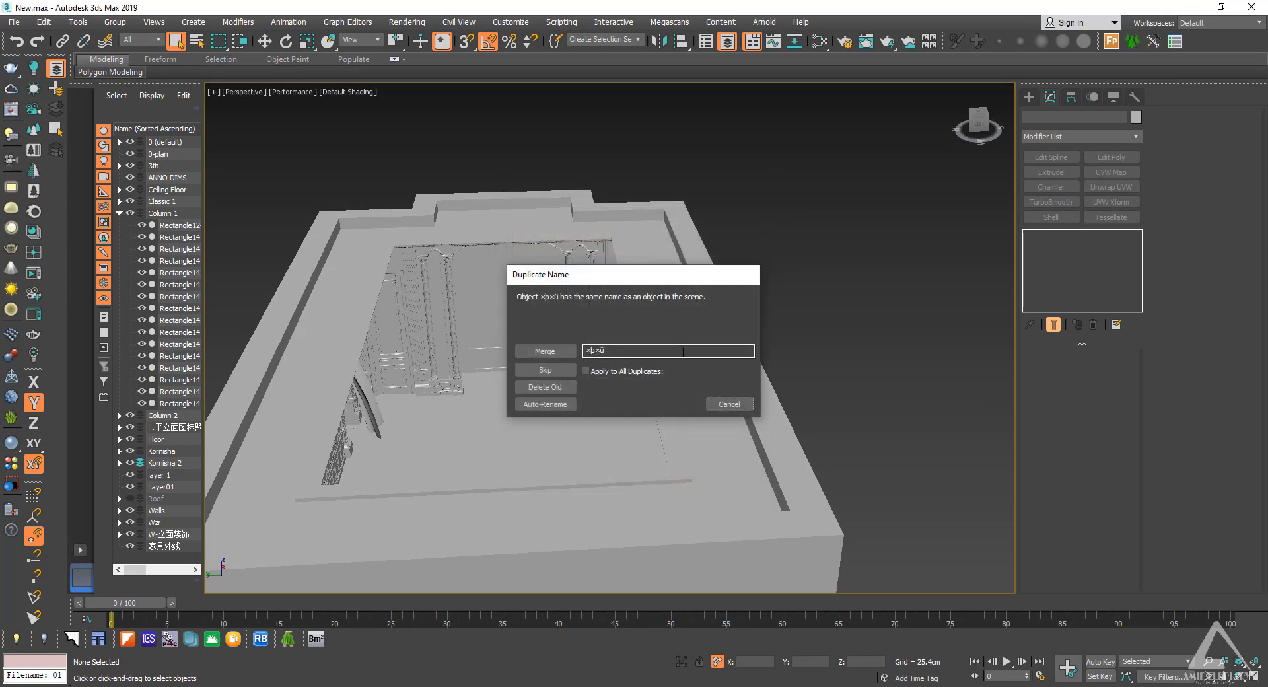
left_click(623, 372)
left_click(545, 405)
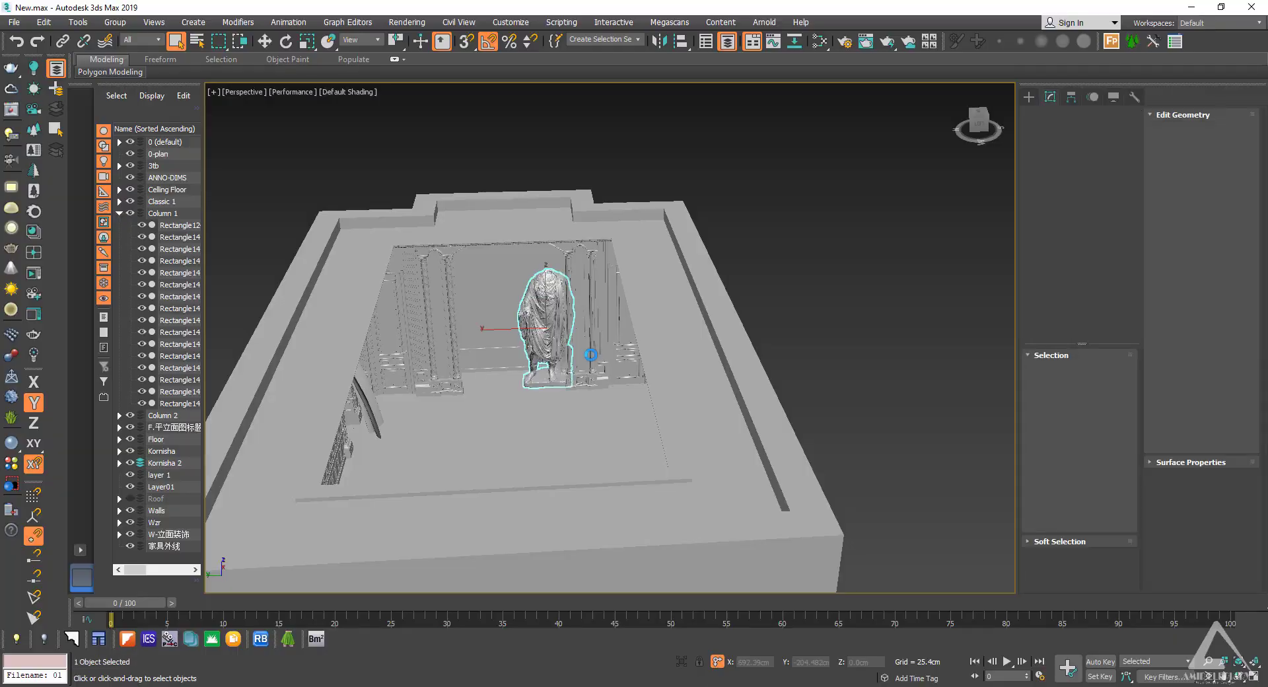
Step: Move the merged statue between the two pairs of columns at the room's end wall
scroll(576, 330, "down", 5)
scroll(557, 347, "up", 5)
key("e")
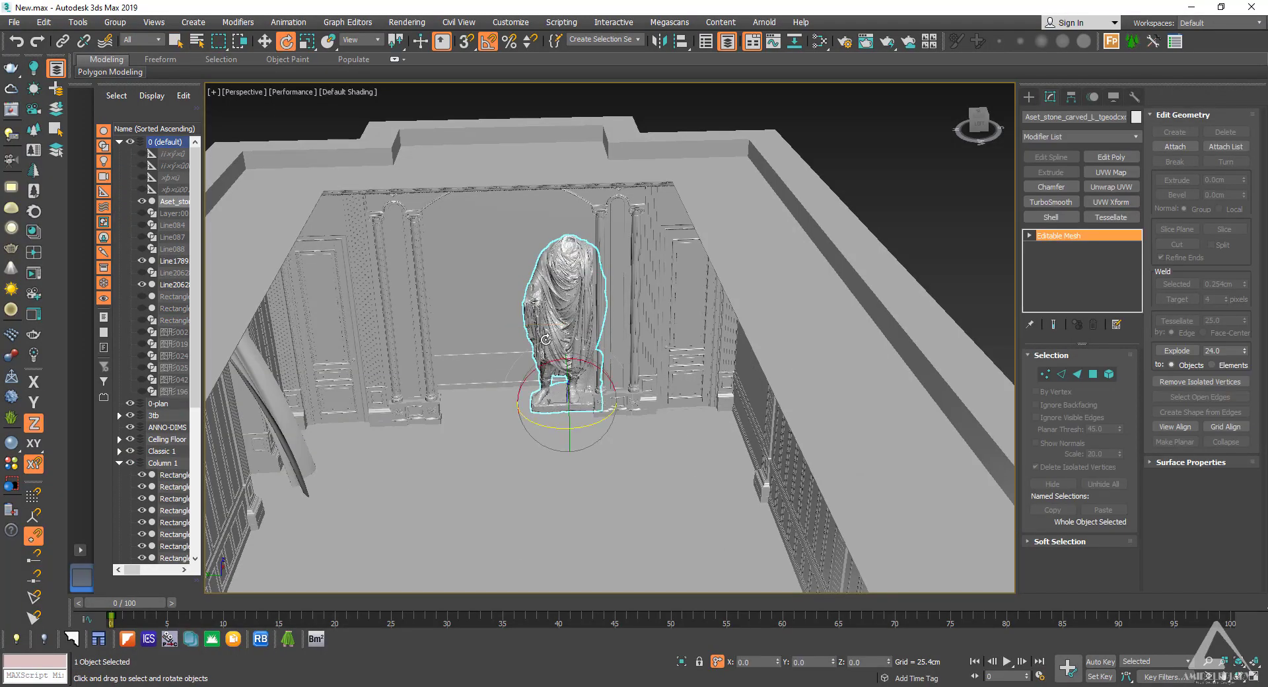
middle_click_drag(544, 347, 561, 371, "alt")
key("w")
scroll(561, 370, "up", 4)
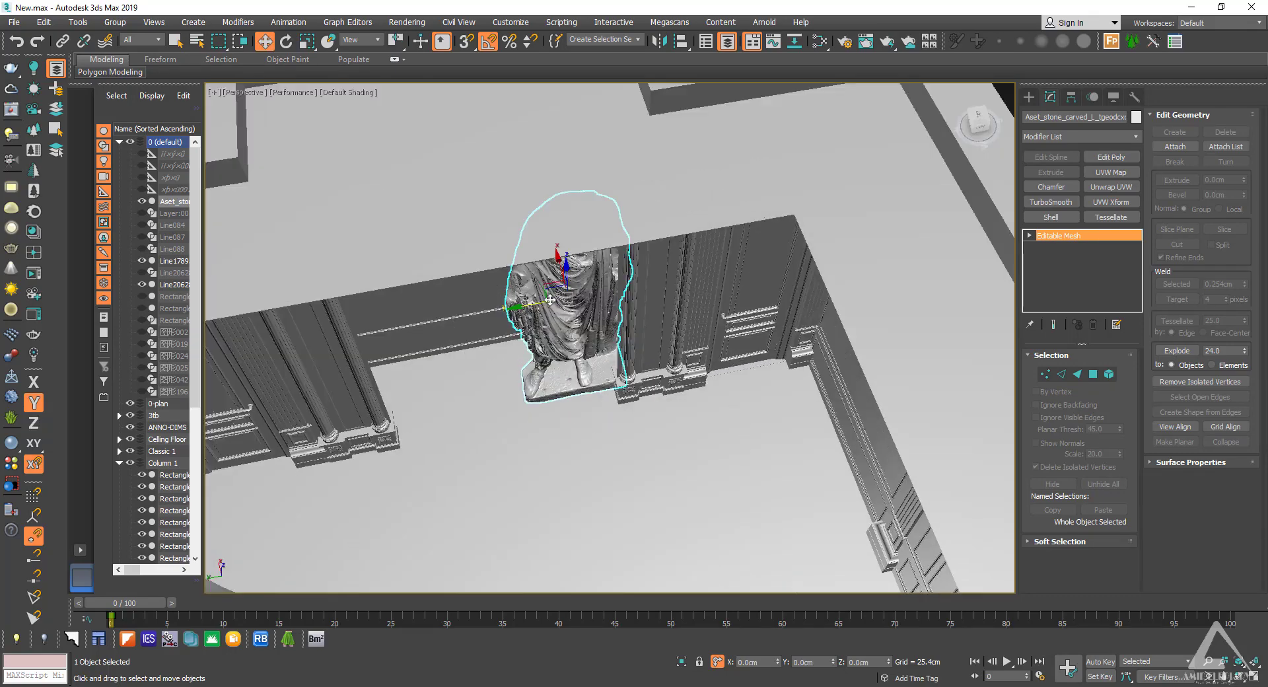
left_click_drag(549, 290, 470, 350)
left_click_drag(470, 304, 473, 303)
scroll(471, 303, "up", 5)
middle_click_drag(471, 310, 529, 313, "alt")
scroll(459, 248, "down", 5)
scroll(528, 388, "down", 5)
scroll(569, 456, "down", 2)
middle_click_drag(529, 314, 577, 362, "alt")
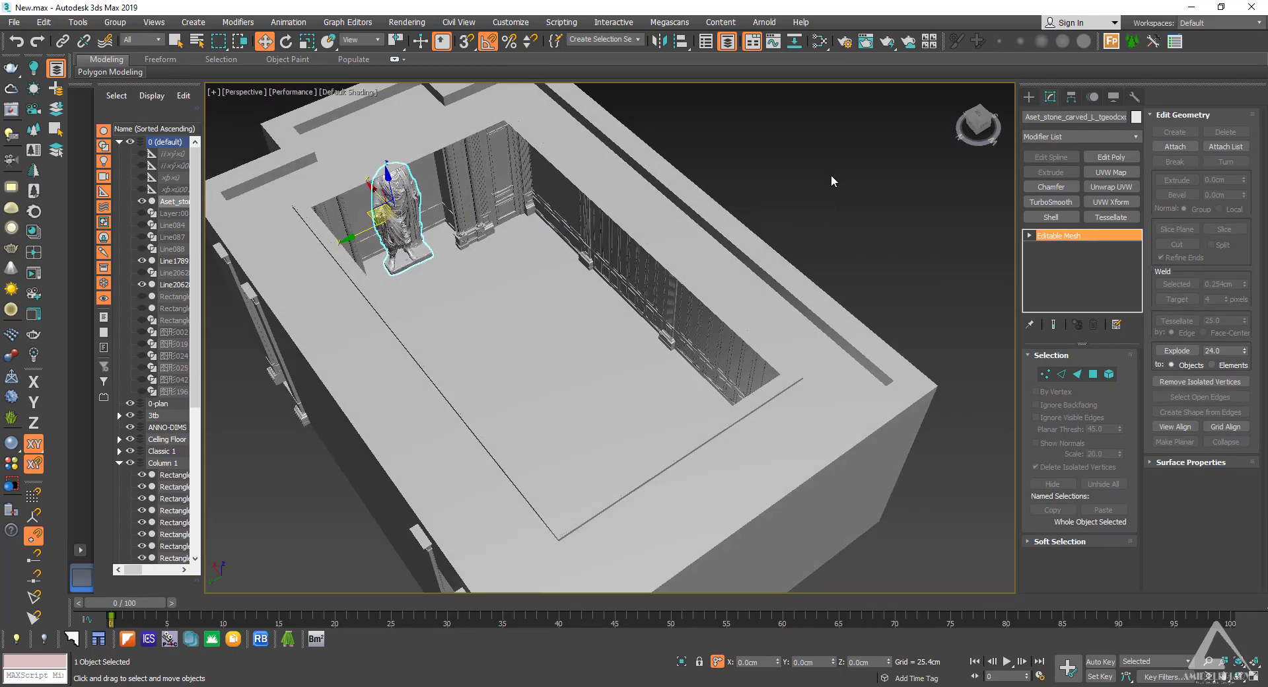
Step: Deselect the statue and examine its placement between the columns from several angles
left_click(831, 175)
scroll(668, 359, "down", 3)
middle_click_drag(668, 360, 588, 350, "alt")
scroll(503, 241, "up", 5)
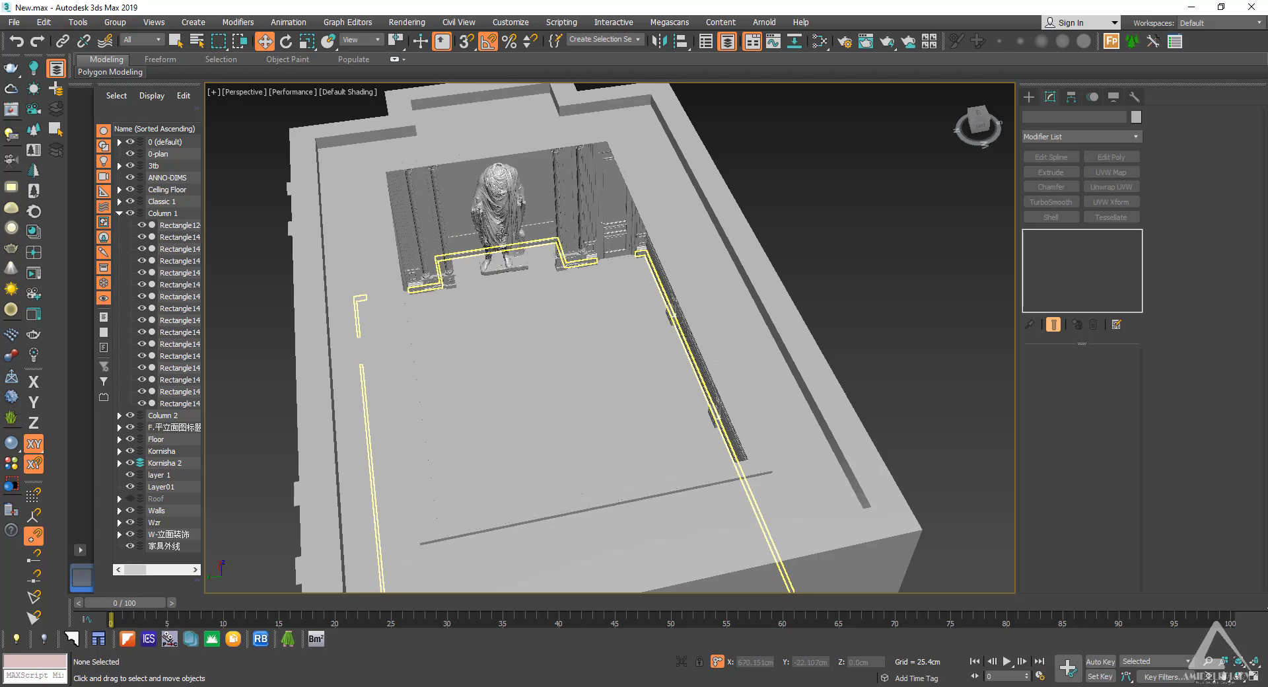
left_click(505, 262)
scroll(623, 351, "down", 4)
left_click(688, 318)
middle_click_drag(623, 351, 680, 350, "alt")
Step: Switch to File Explorer and return to the Workshop Blocks folder
left_click(405, 686)
left_click(405, 686)
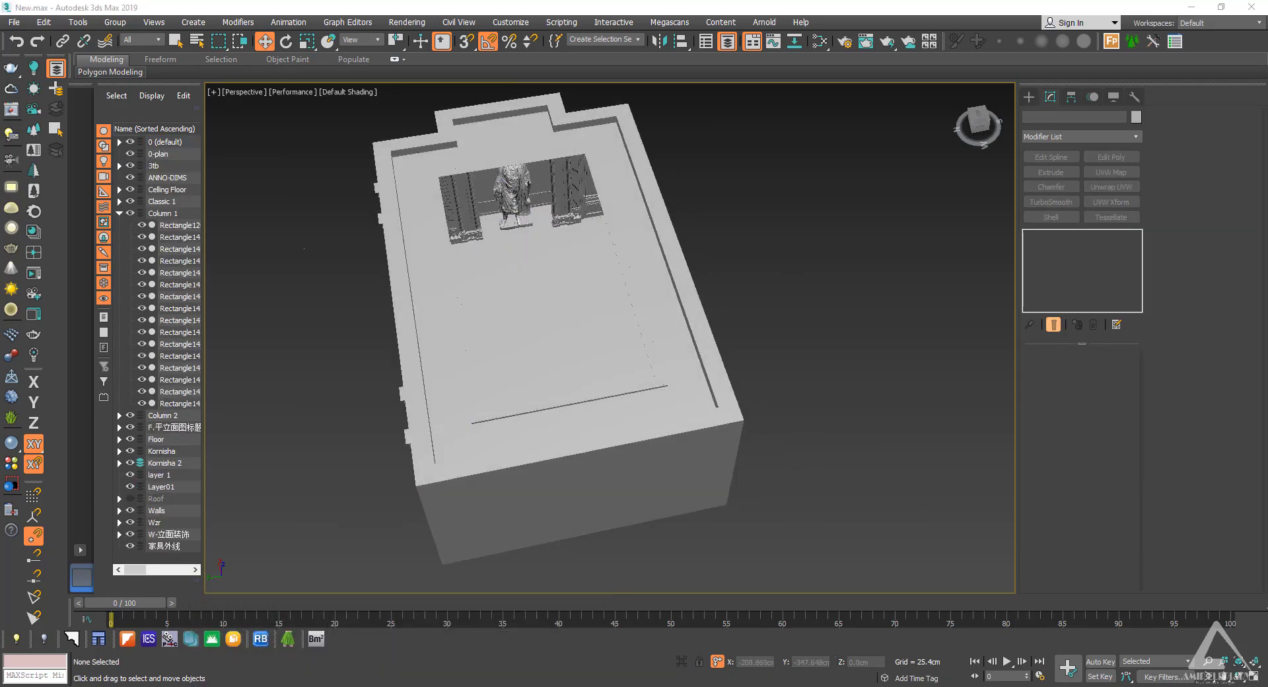
left_click(405, 686)
left_click(405, 686)
left_click(405, 686)
mouse_move(396, 655)
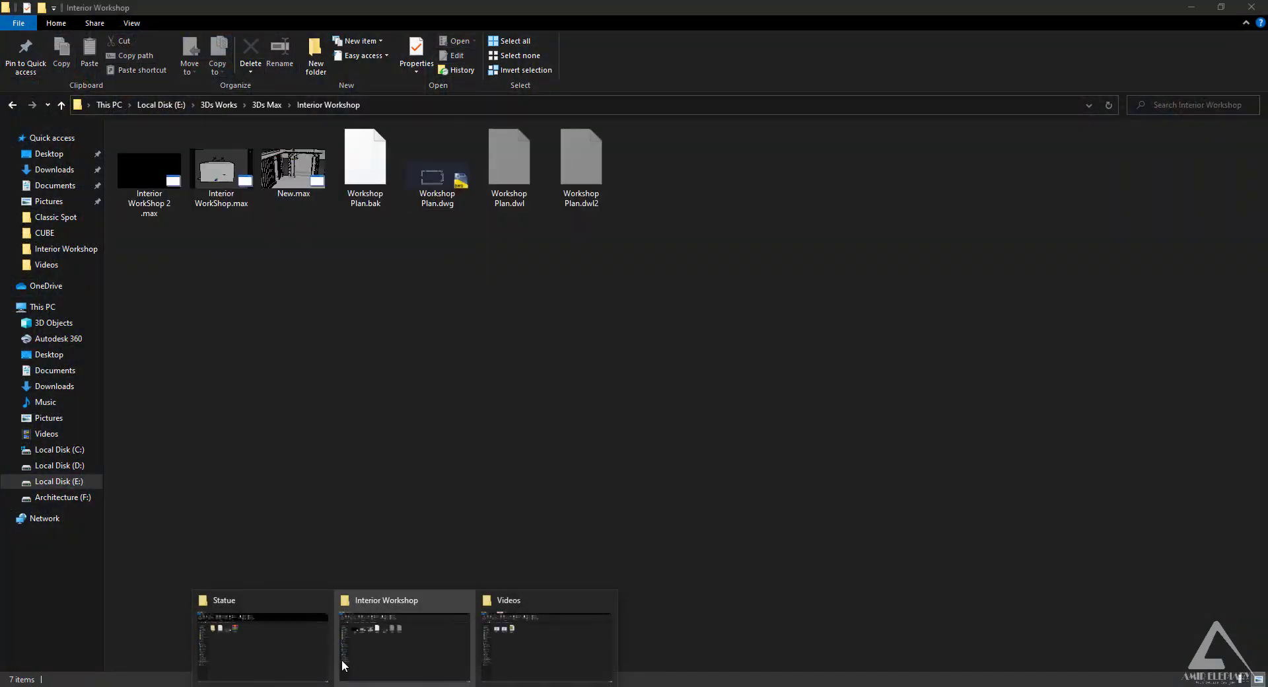
left_click(277, 642)
left_click(13, 105)
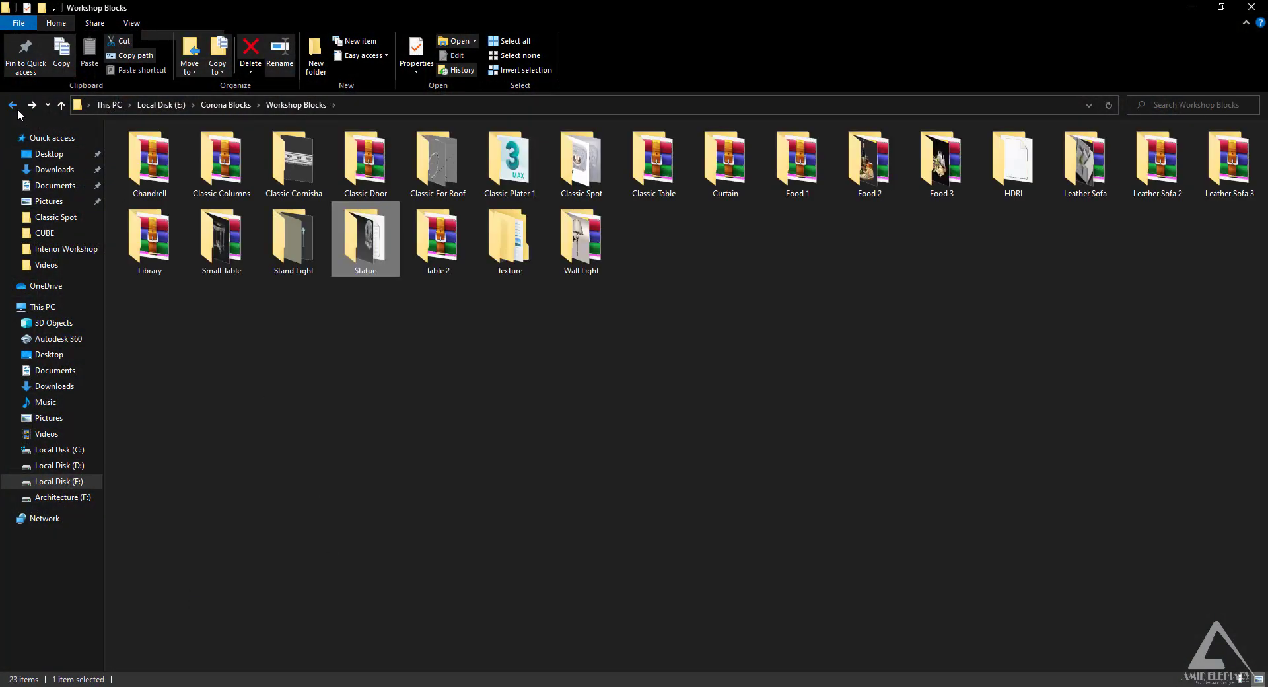
left_click(343, 405)
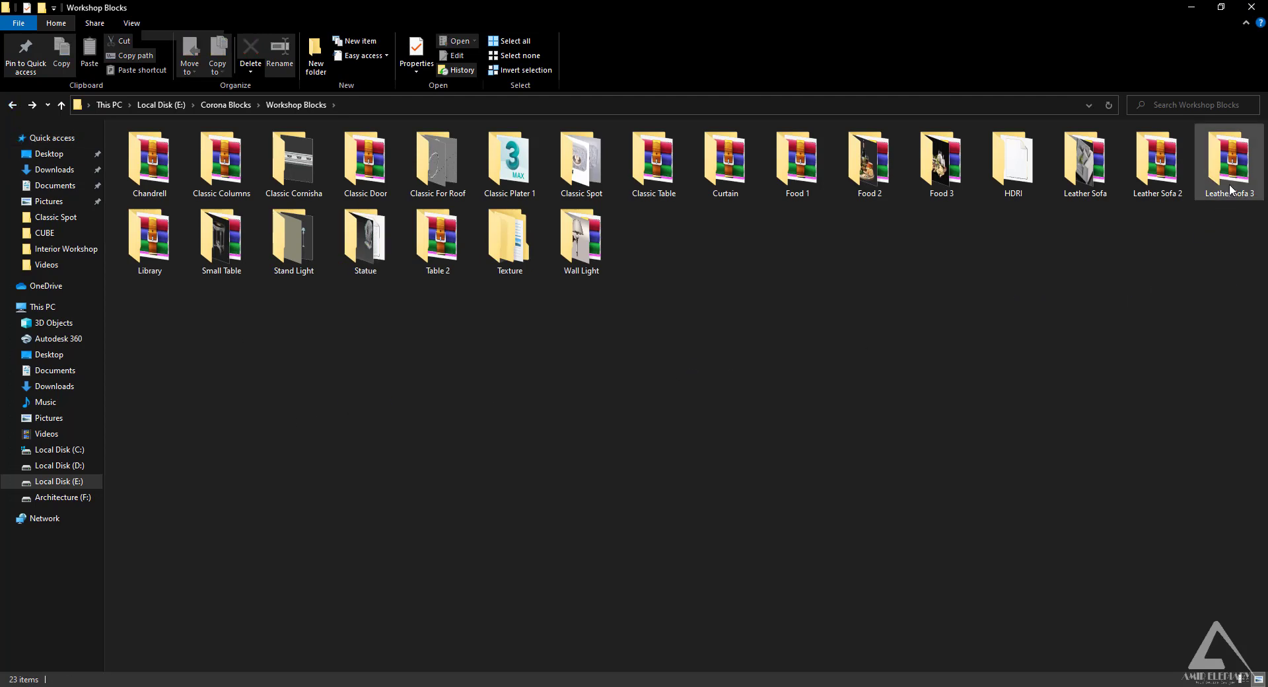
Step: Open the max folder of the Alberta Cheope Square Sofa inside Leather Sofa 3 and copy its path
double_click(1228, 162)
double_click(166, 183)
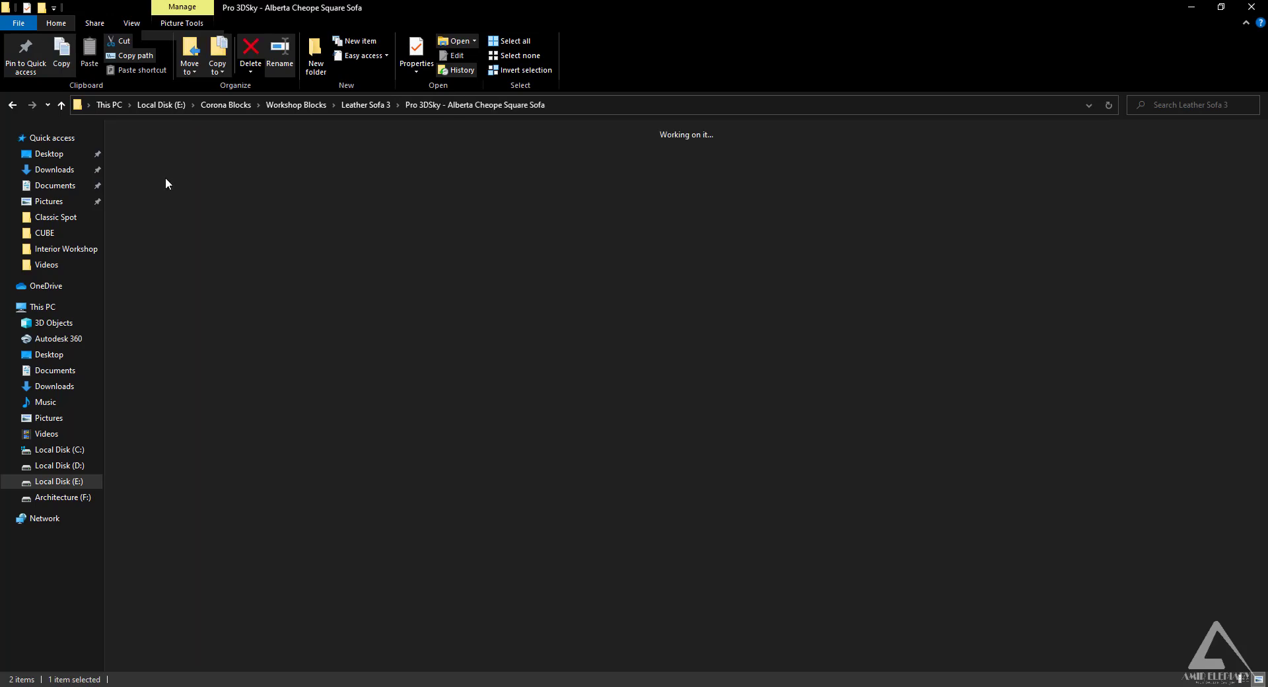
double_click(244, 168)
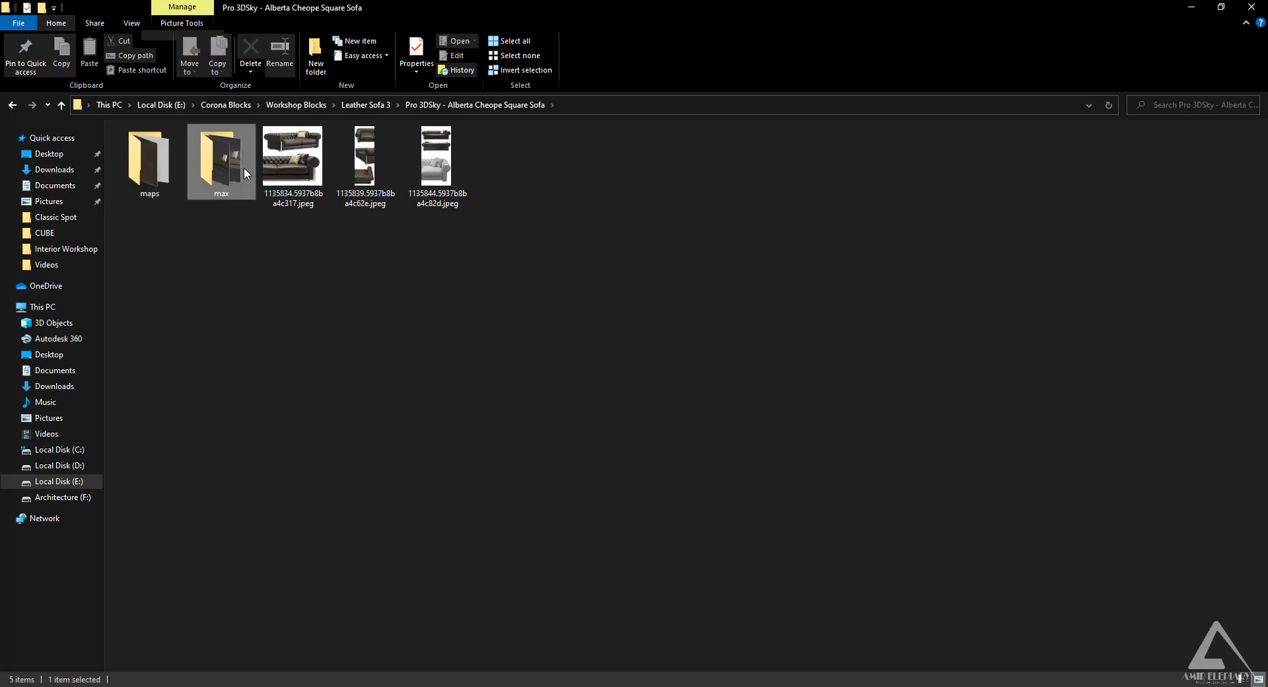
left_click(634, 102)
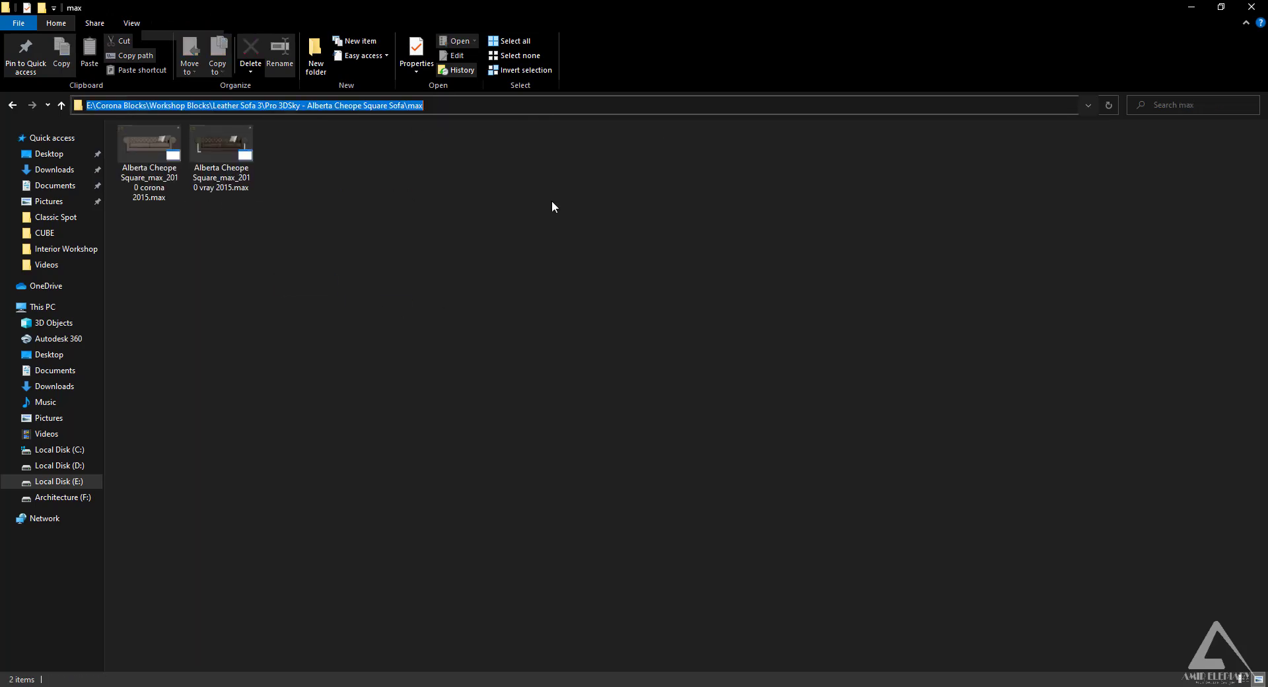
Step: Return to 3ds Max, start merging a file, and go to the sofa's copied max folder path
left_click(663, 339)
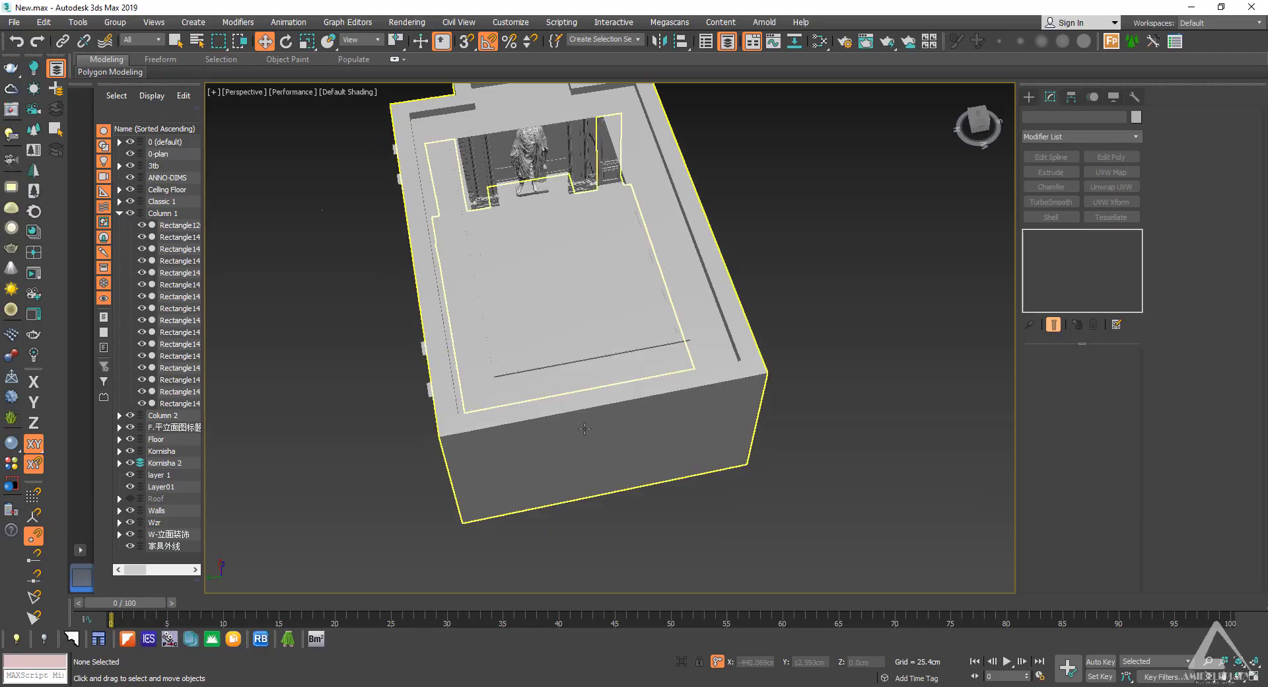
left_click(14, 22)
mouse_move(53, 201)
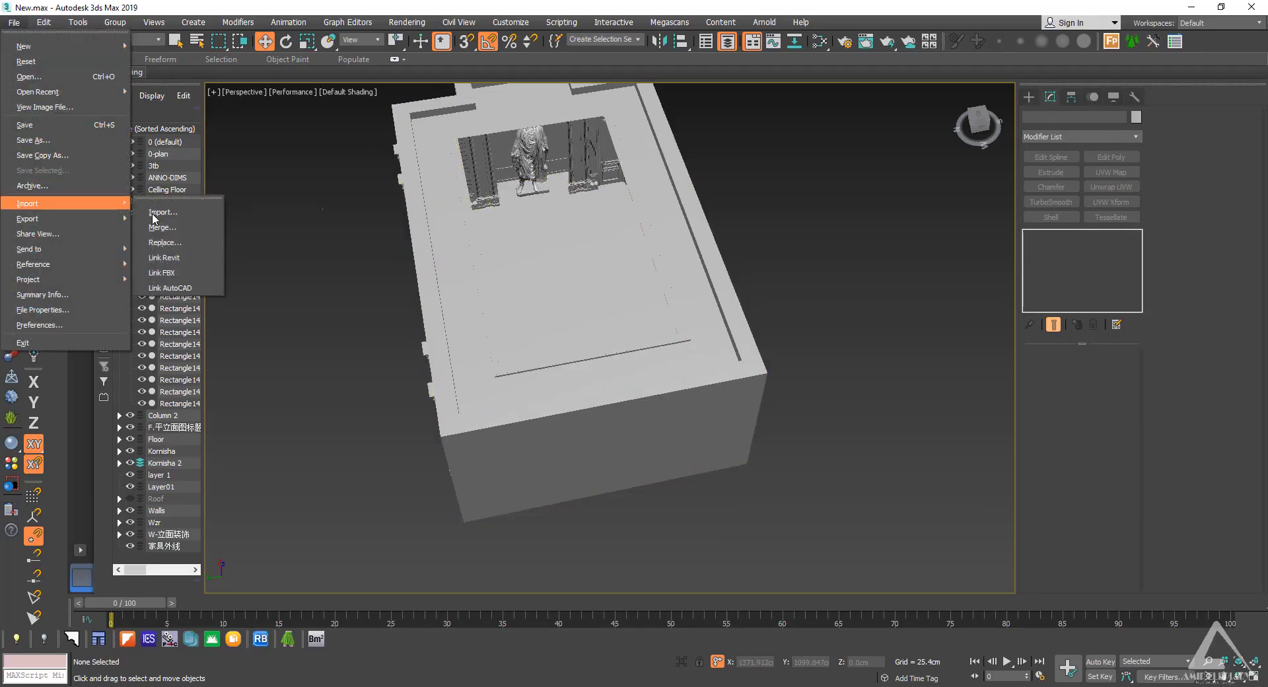
left_click(162, 218)
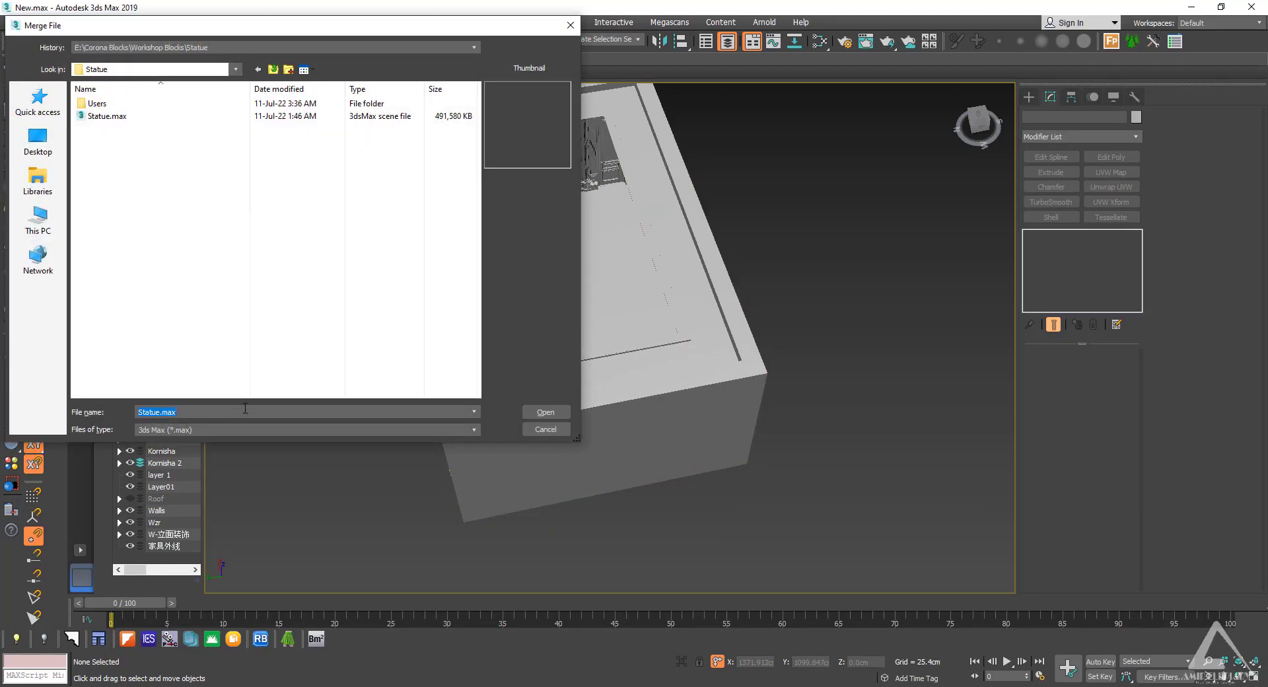
key("Return")
Step: Merge the Sofa group from the Alberta Cheope Square_max_2010 vray 2015 file
left_click(161, 117)
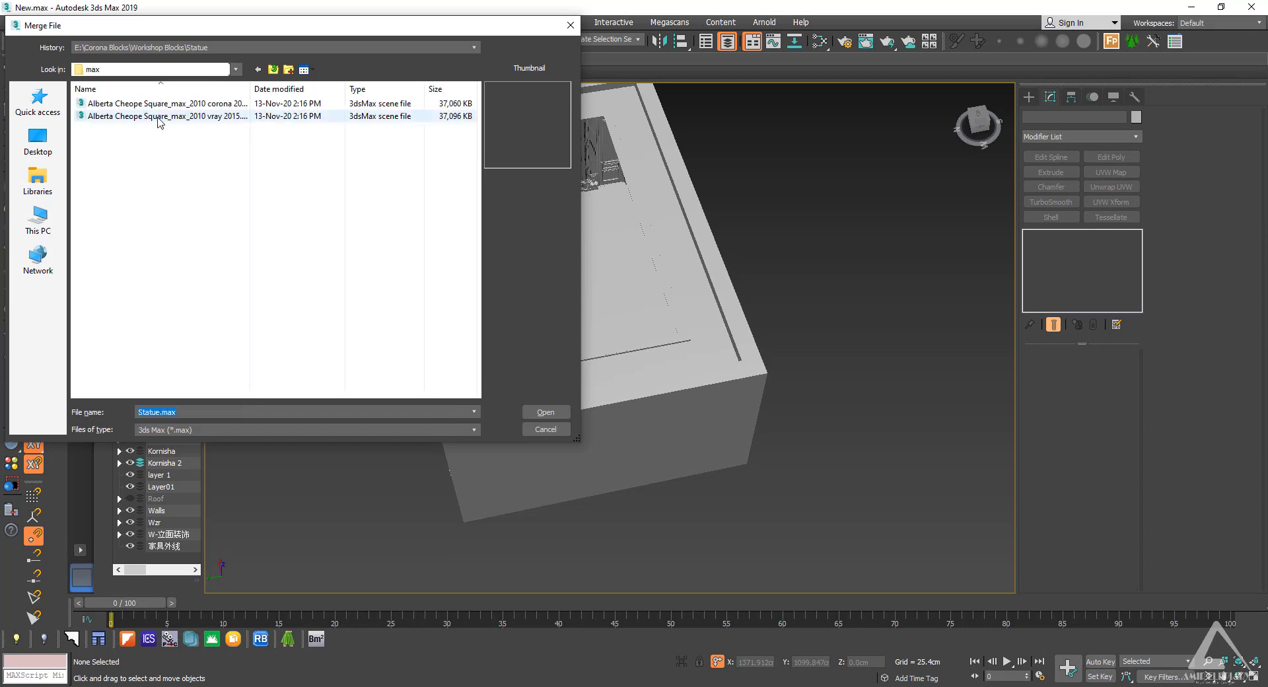
left_click(539, 412)
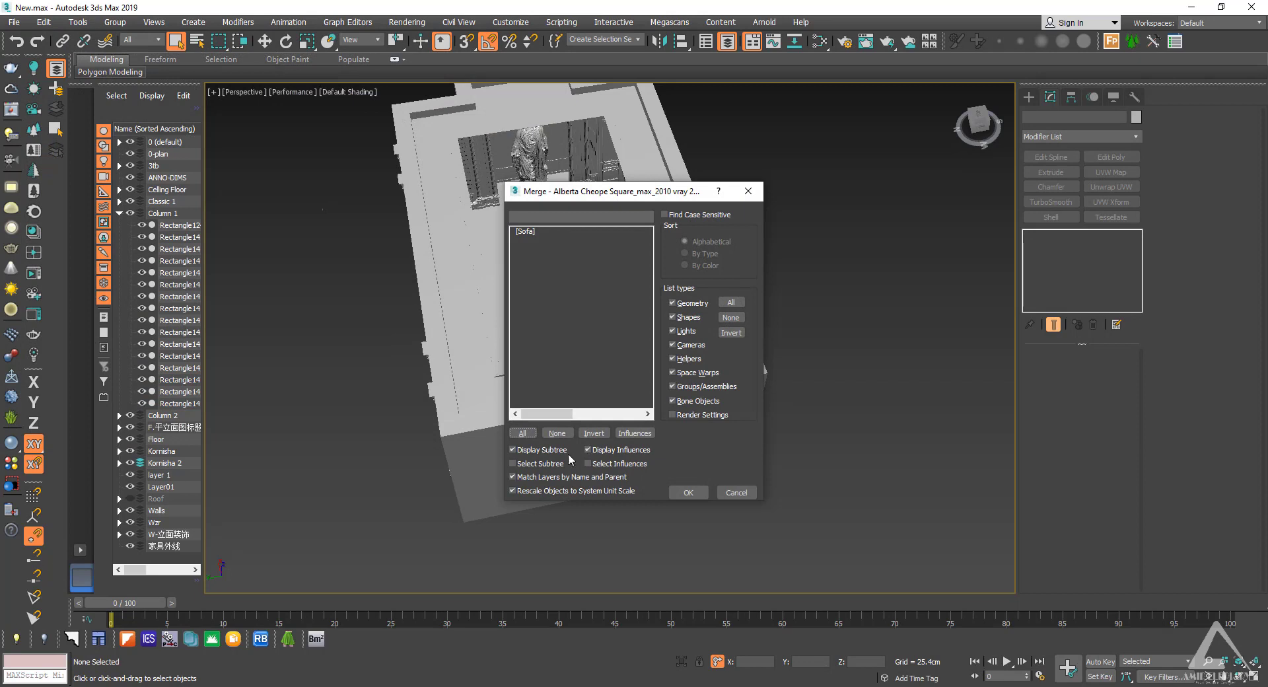
left_click(675, 497)
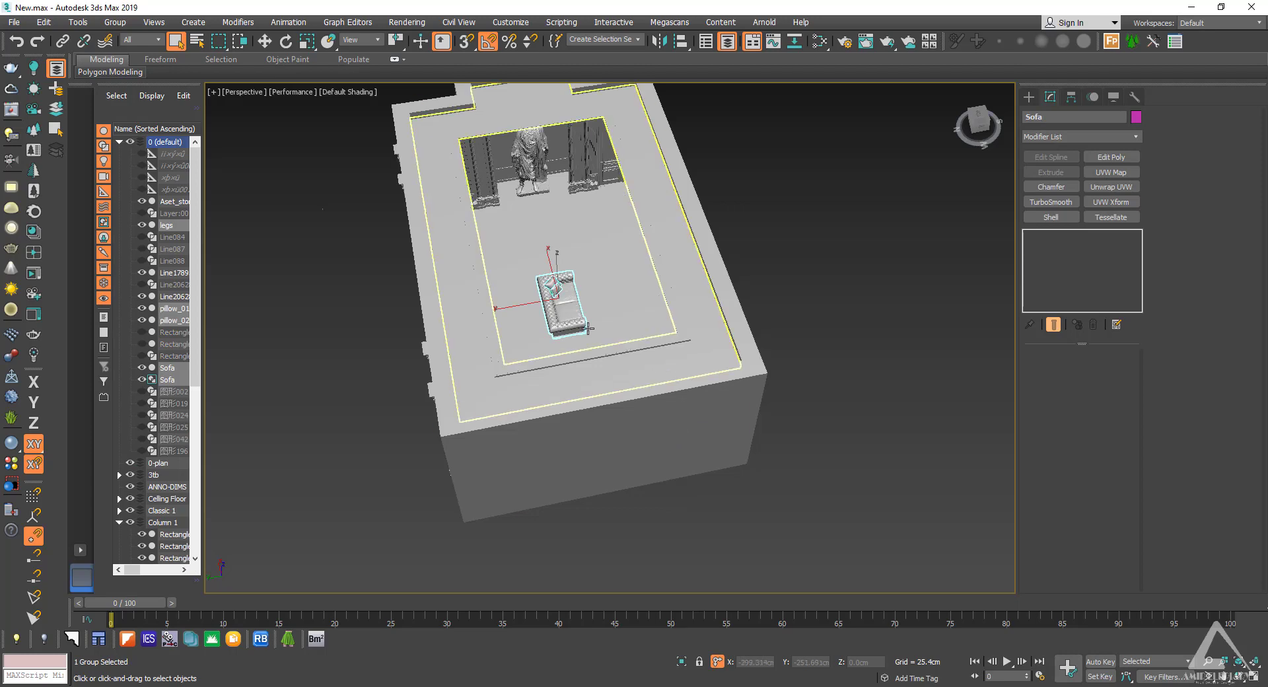
Step: Move the merged sofa group in the XY plane to the empty area outside the room and frame it
key("w")
left_click_drag(540, 289, 883, 429)
key("z")
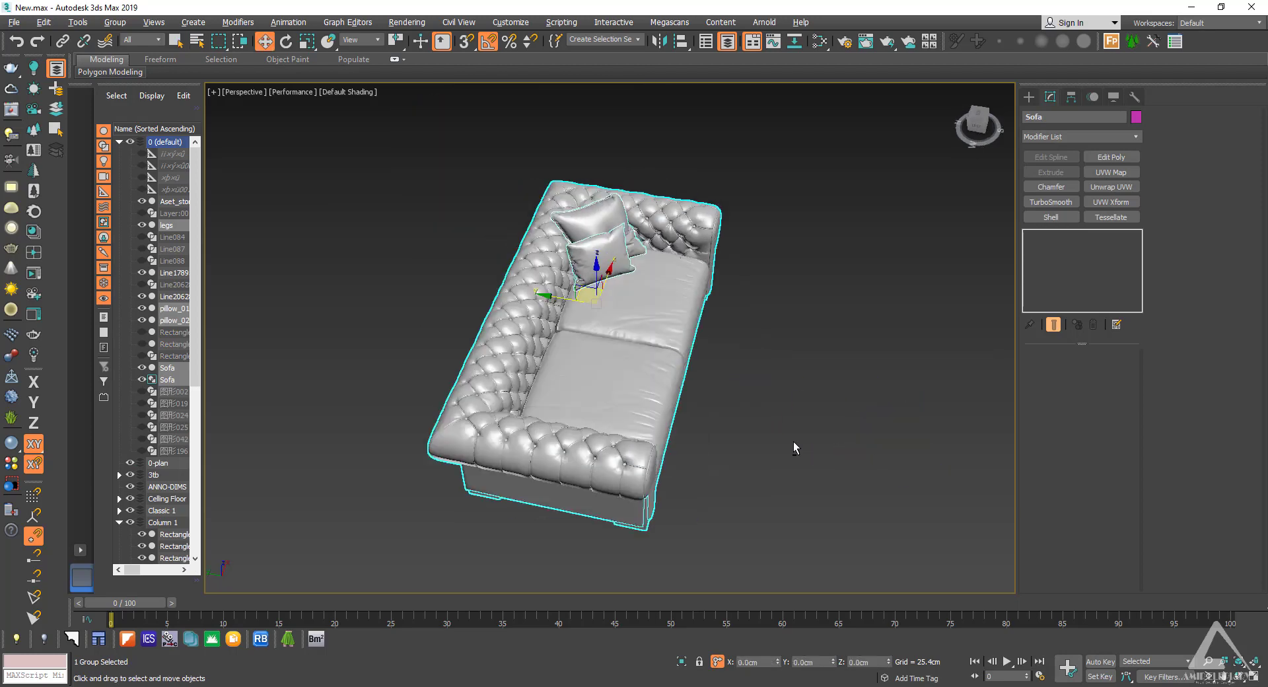
middle_click_drag(796, 447, 689, 387, "alt")
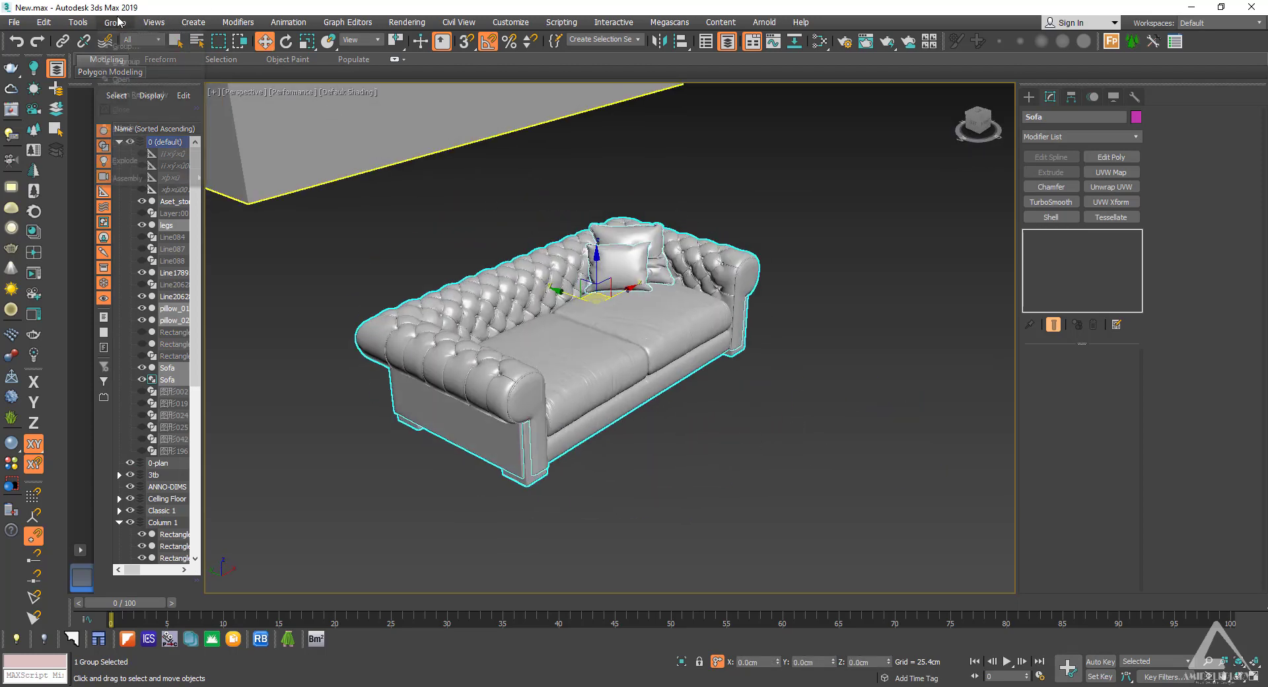
Step: Move the sofa group in top view into the room, with its back against the upper wall beside the middle column
left_click_drag(659, 366, 744, 453)
key("t")
scroll(746, 438, "down", 10)
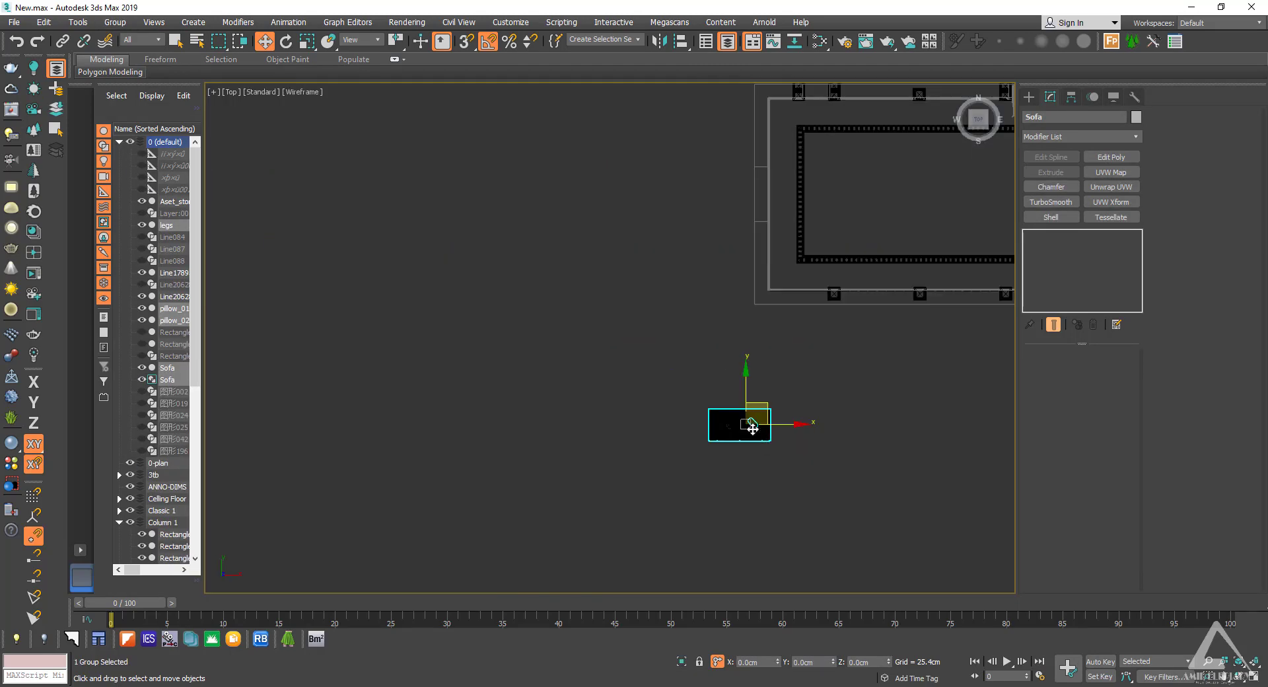
left_click_drag(734, 418, 839, 277)
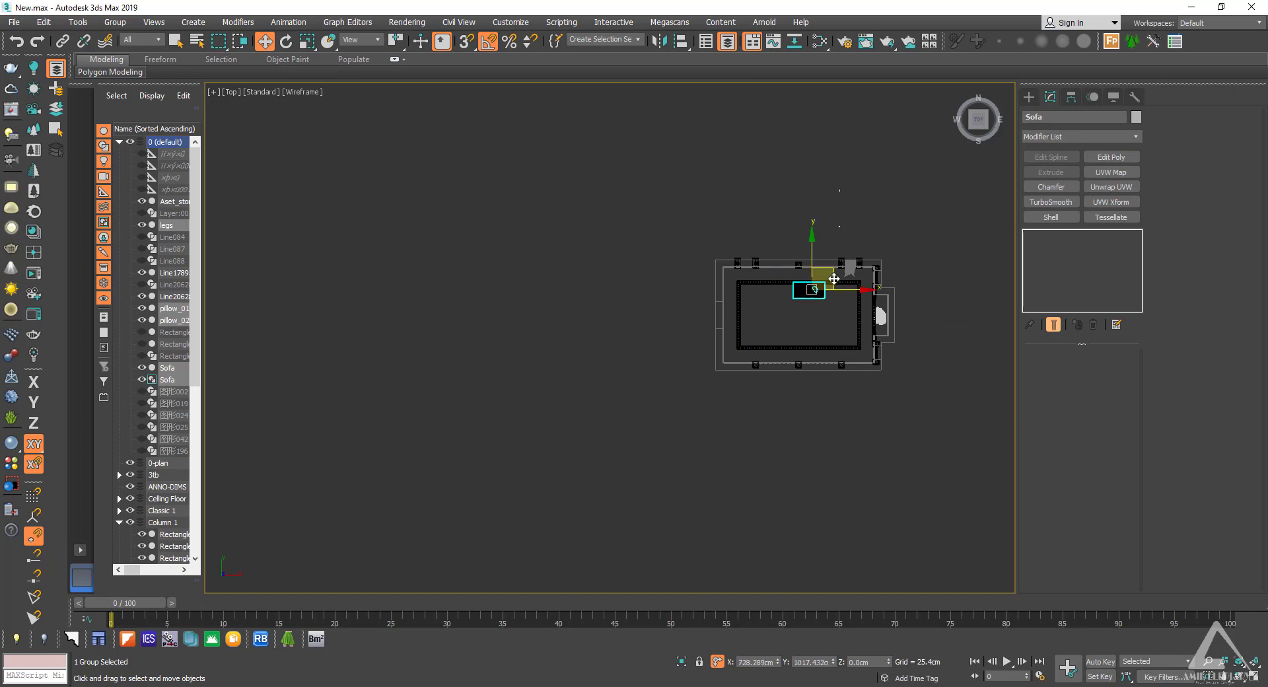
scroll(839, 278, "up", 8)
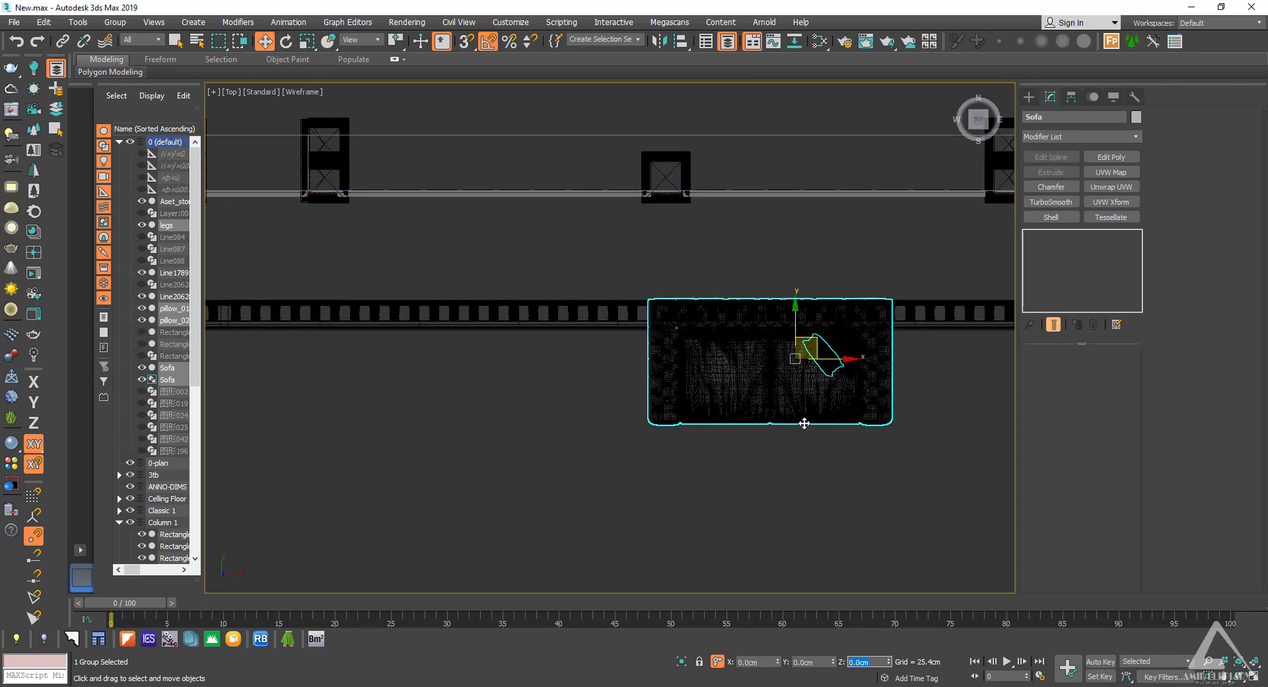
middle_click_drag(808, 414, 800, 424)
left_click_drag(778, 407, 848, 309)
middle_click_drag(856, 349, 882, 362)
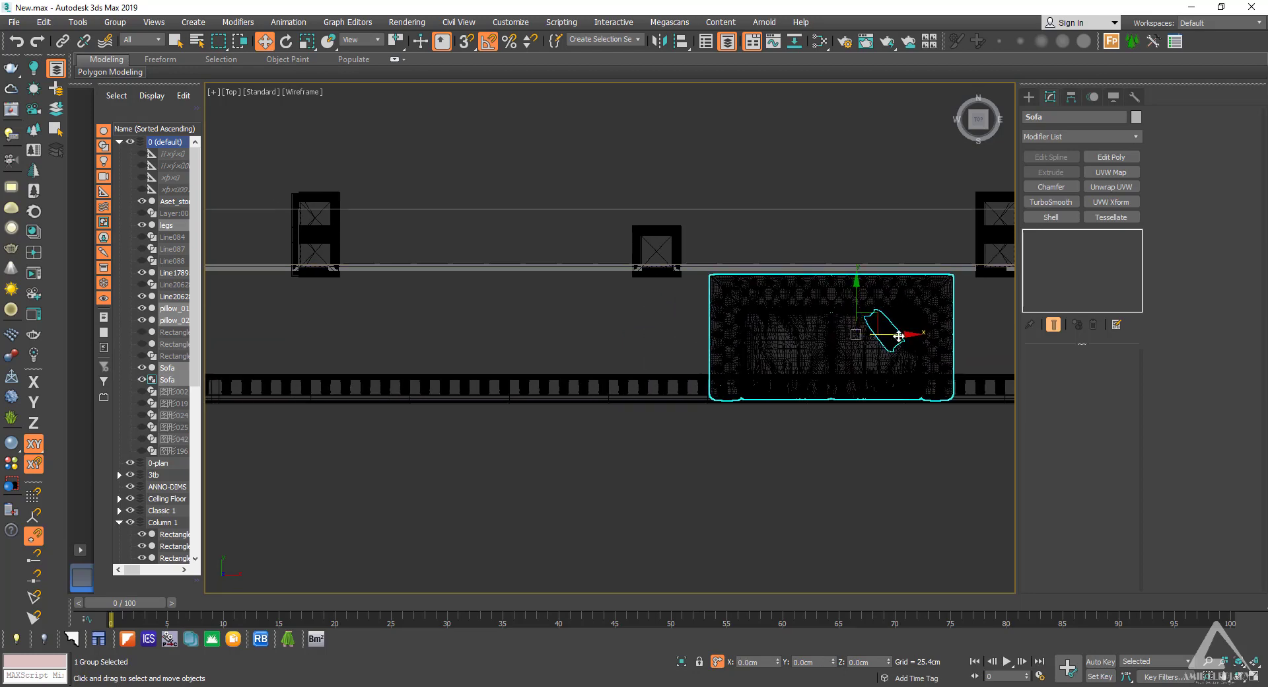
Step: Clone the sofa along X as one copy placed beside the original on the other side of the column
mouse_move(898, 337)
left_mouse_down("shift")
mouse_move(523, 337)
mouse_move(549, 336)
left_mouse_up("shift")
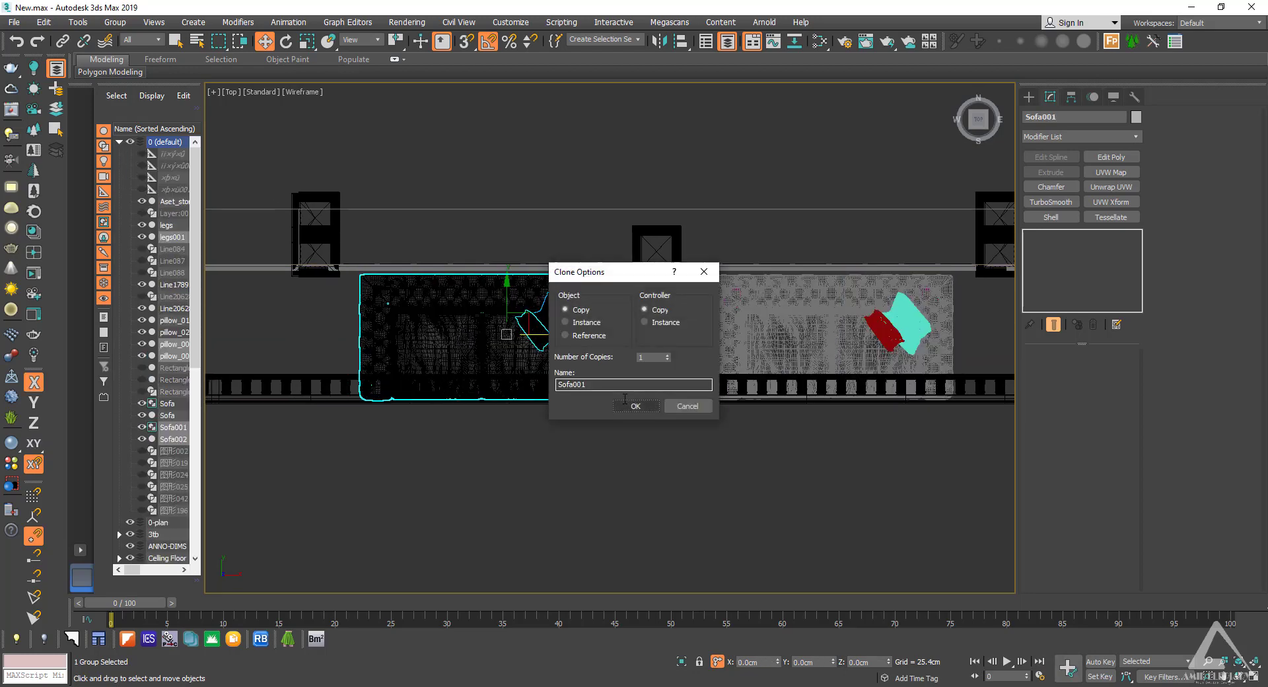
left_click(625, 401)
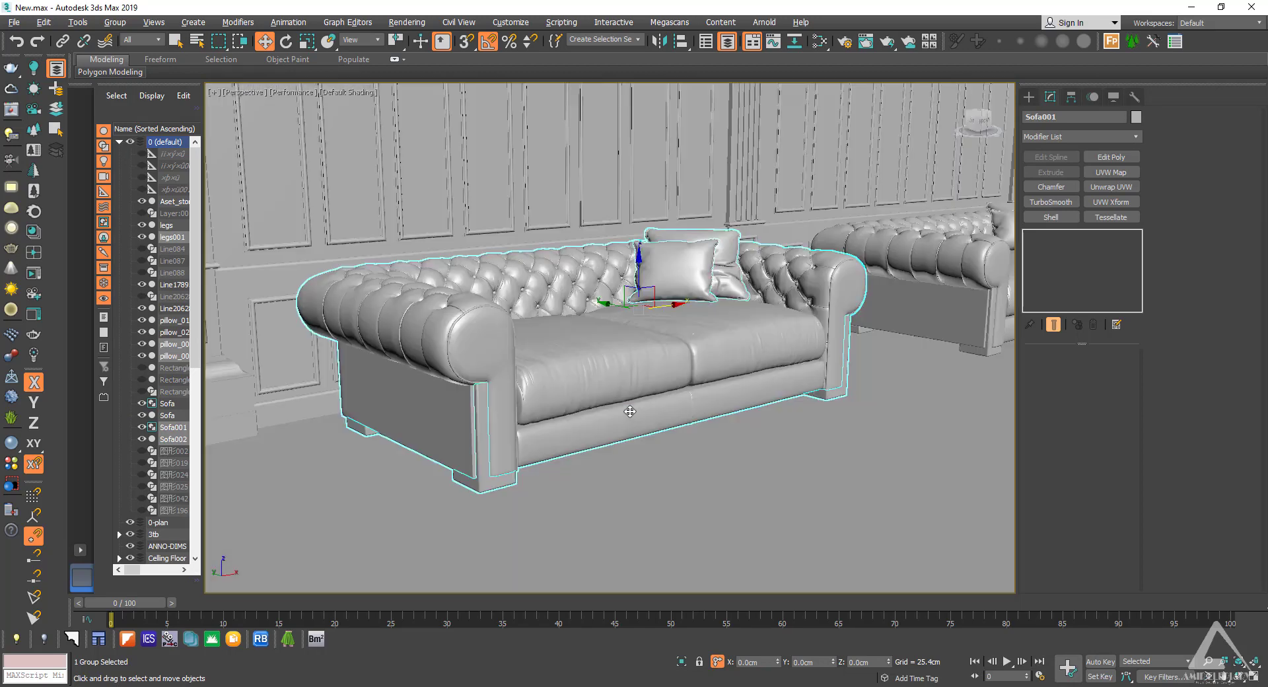
scroll(629, 411, "down", 3)
middle_click_drag(630, 411, 727, 397, "alt")
Step: Select both sofas and clone them along Y as copies toward the opposite wall
left_click(845, 370, "ctrl")
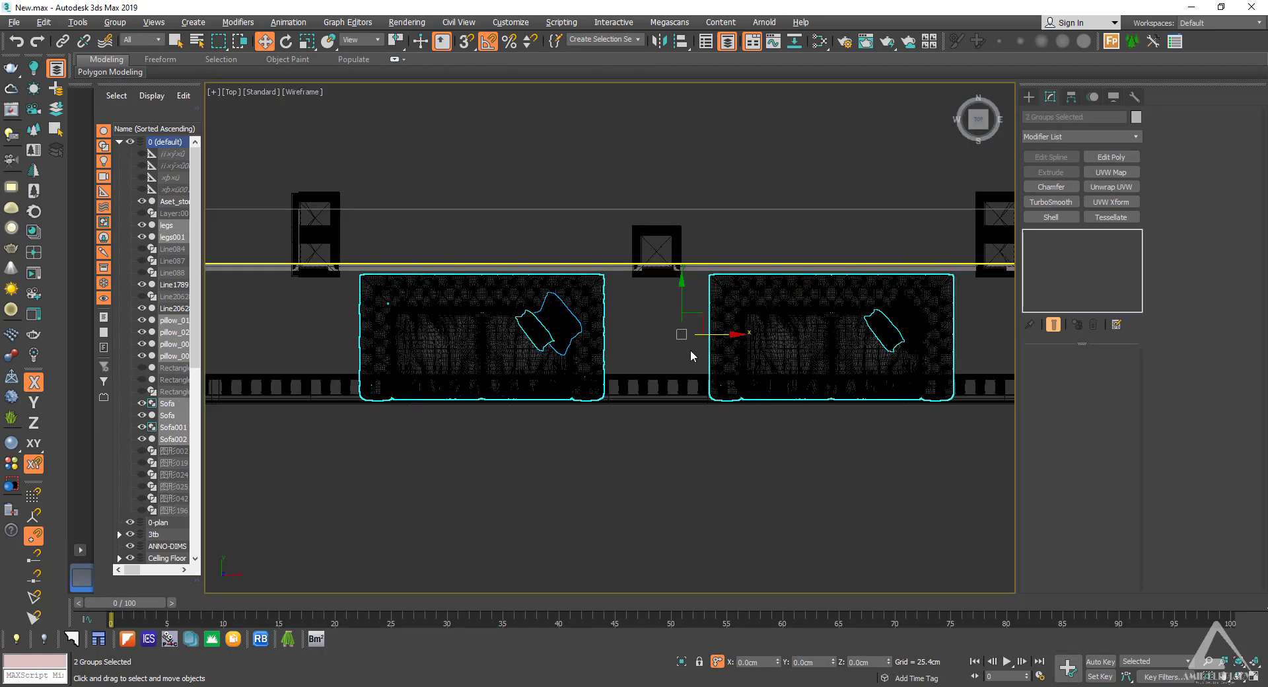
scroll(691, 351, "down", 5)
left_click_drag(687, 315, 622, 473, "shift")
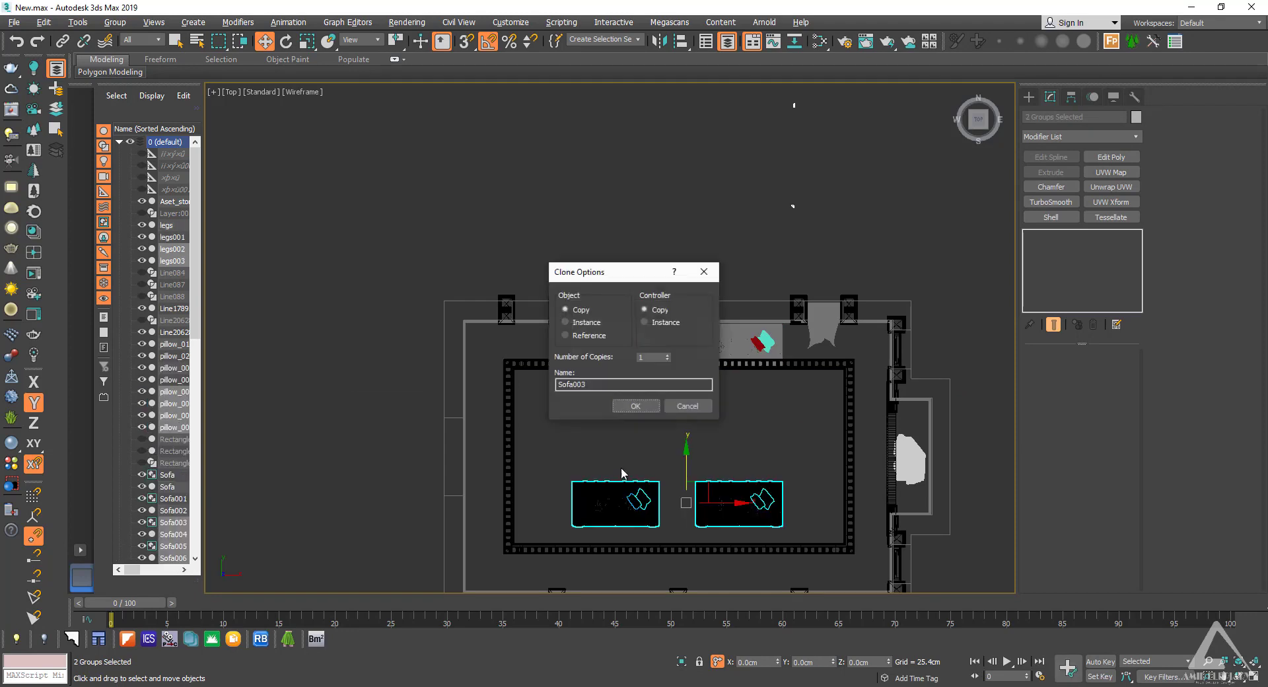
left_click(635, 407)
Step: Rotate the two copied sofas 180 degrees to face the originals and move them back against the lower wall
middle_click_drag(714, 542, 713, 430)
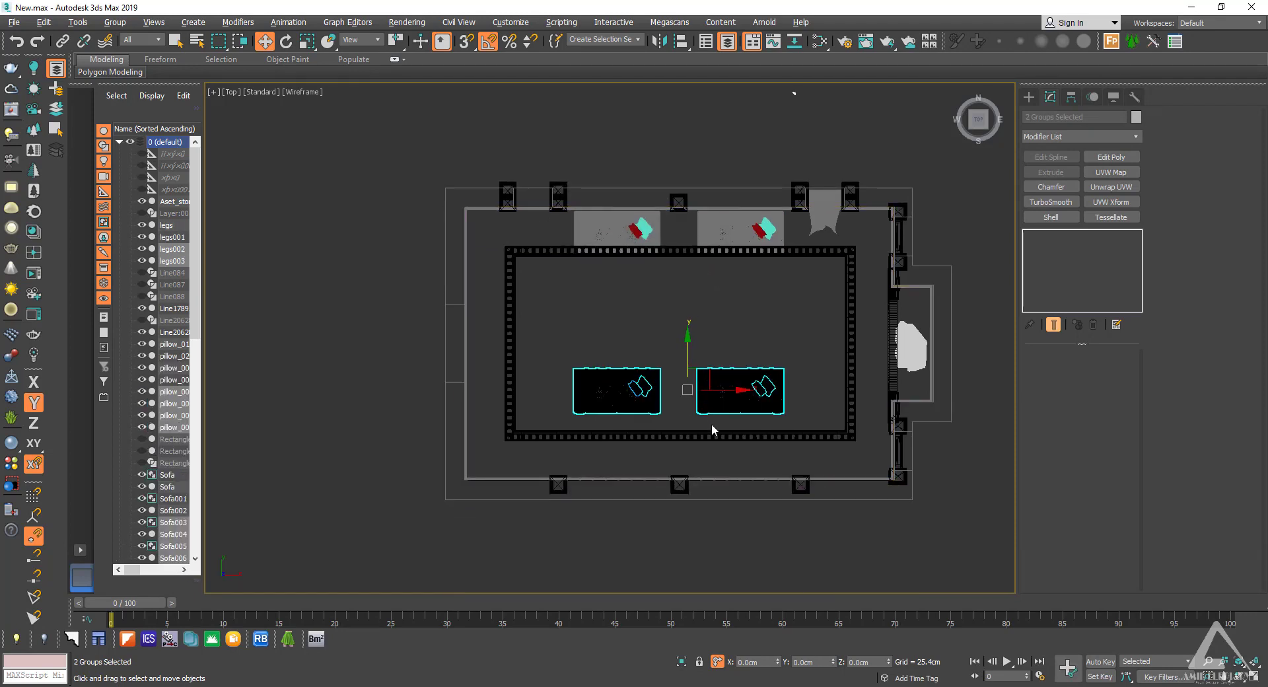
key("e")
left_click_drag(691, 438, 805, 367)
key("w")
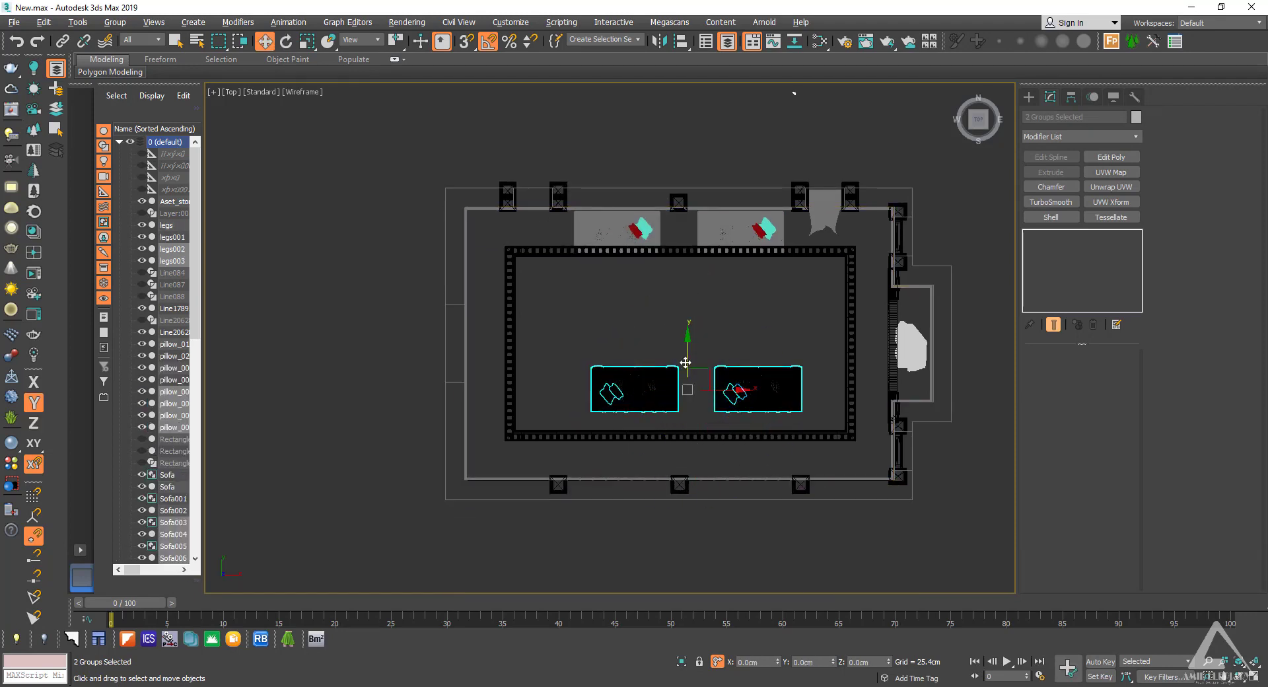
left_click_drag(689, 361, 630, 408)
scroll(689, 425, "up", 5)
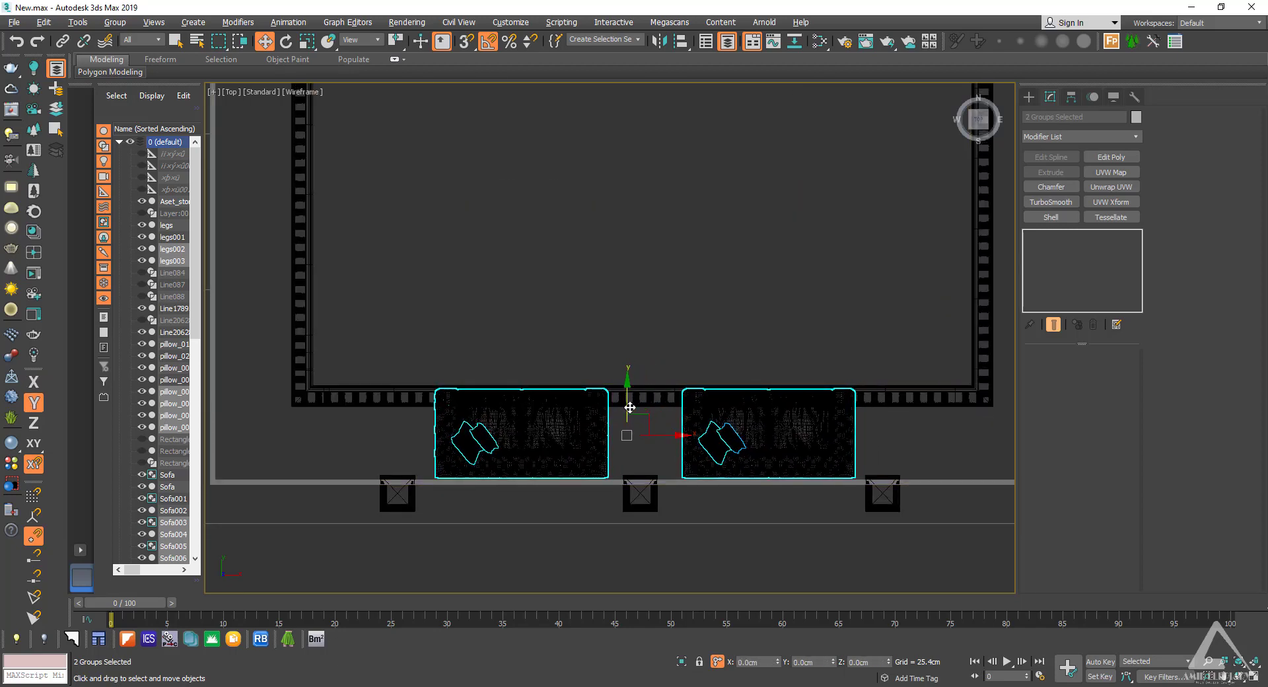
Step: Examine the sofa arrangement and the room interior in perspective from several angles
key("p")
key("z")
scroll(625, 410, "down", 4)
mouse_move(648, 432)
middle_mouse_down("alt")
mouse_move(784, 477)
mouse_move(839, 473)
middle_mouse_up("alt")
scroll(599, 367, "up", 5)
mouse_move(599, 367)
middle_mouse_down("alt")
mouse_move(527, 360)
mouse_move(616, 373)
middle_mouse_up("alt")
scroll(583, 222, "down", 5)
middle_click_drag(580, 310, 500, 254, "alt")
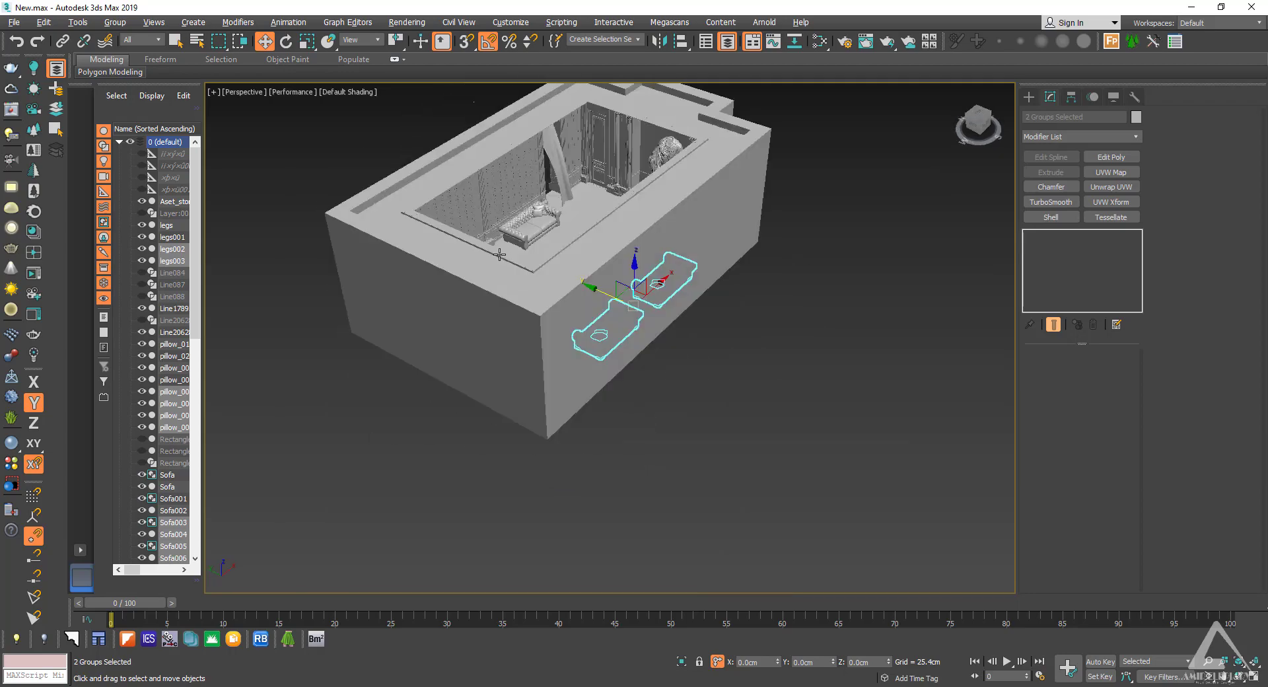
middle_click_drag(554, 197, 573, 292)
scroll(559, 249, "up", 5)
scroll(589, 263, "down", 2)
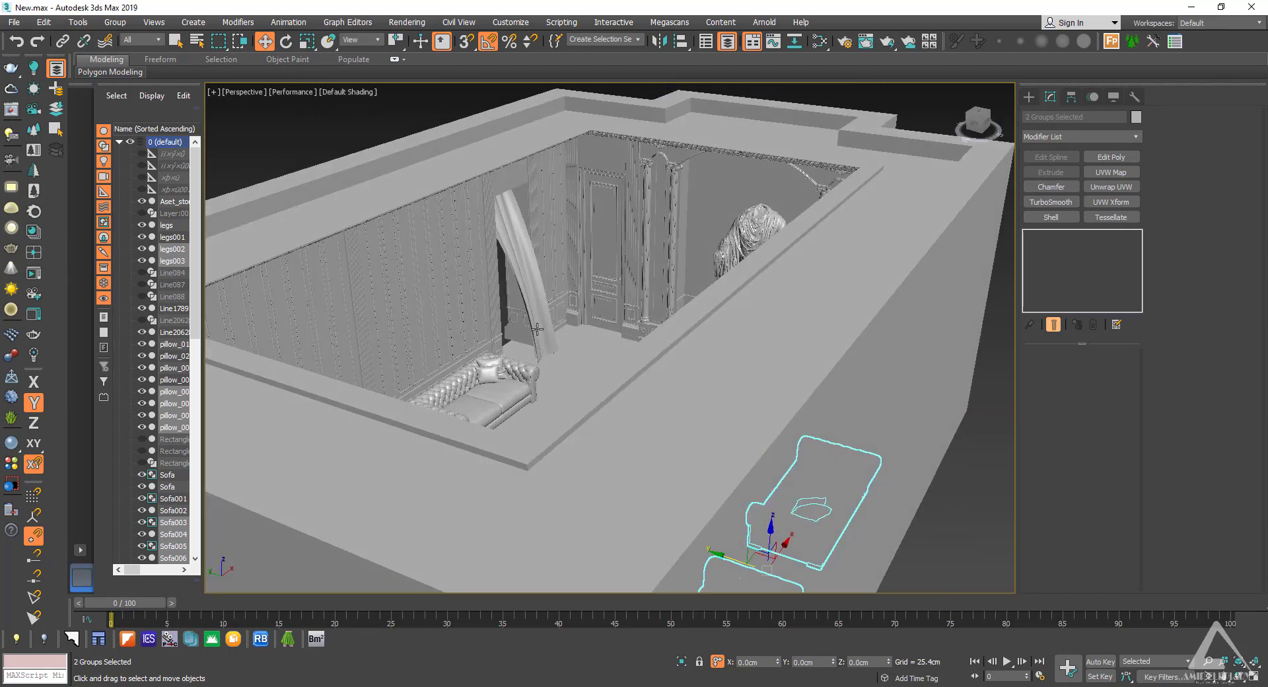
Step: Convert the curtain to an Editable Poly
scroll(593, 296, "up", 5)
left_click(660, 330)
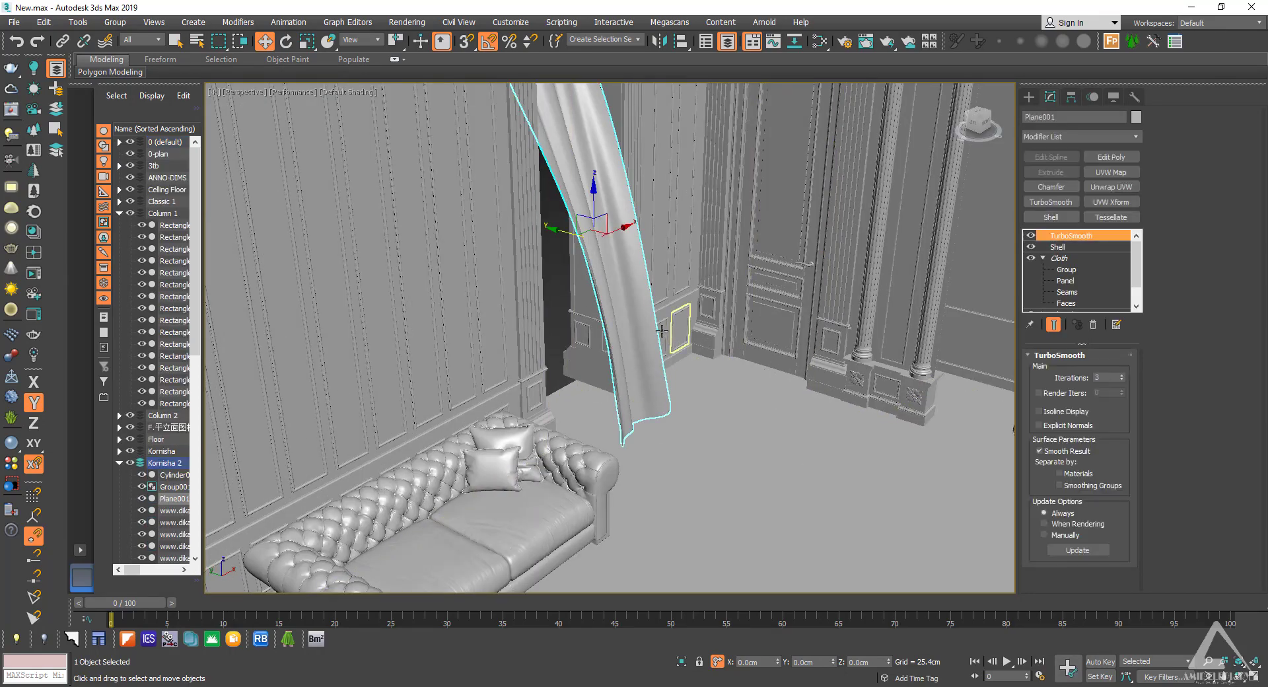
right_click(621, 306)
mouse_move(698, 444)
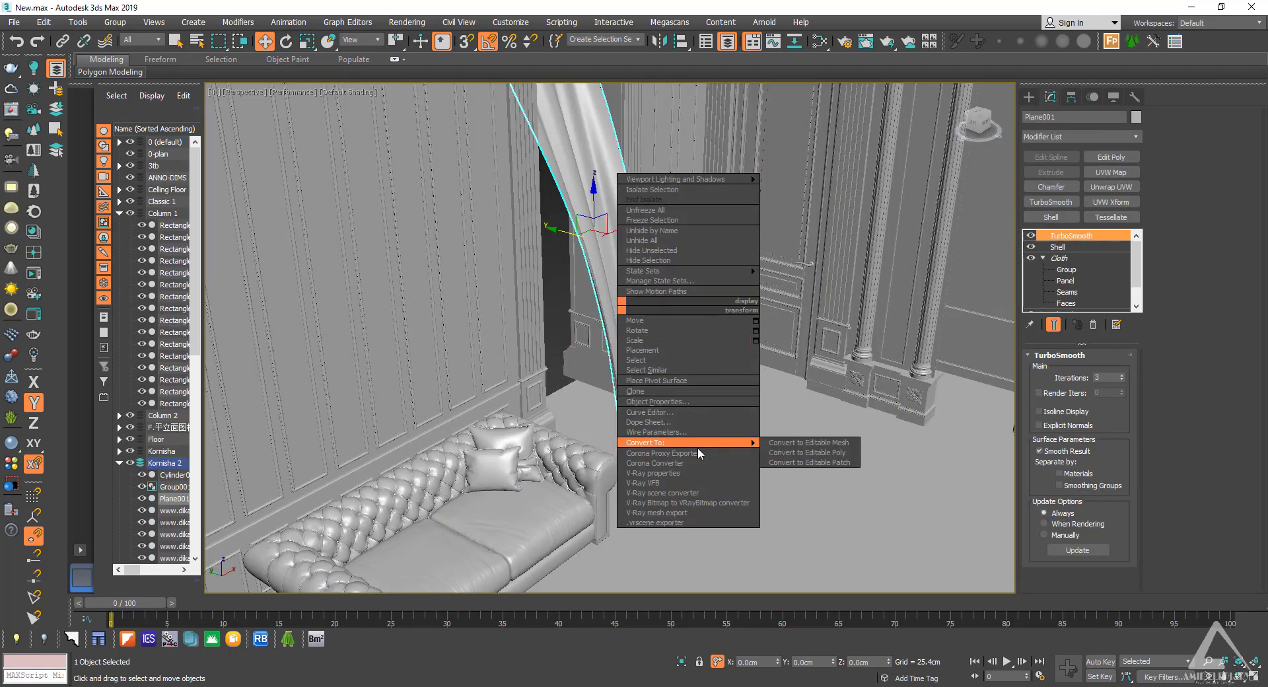
left_click(803, 453)
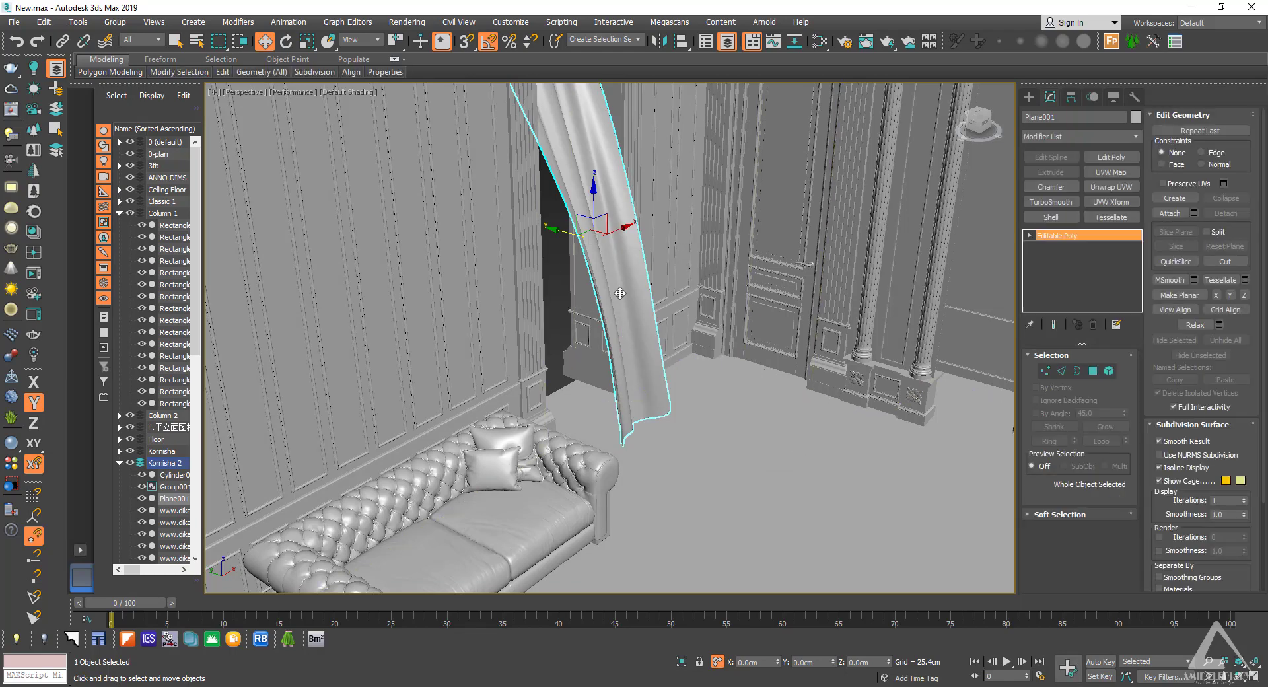
Step: Deselect the curtain, collapse the Column 1 layer and unhide the Roof layer
middle_click_drag(620, 293, 614, 284, "alt")
scroll(703, 368, "down", 5)
mouse_move(702, 368)
middle_mouse_down("alt")
mouse_move(747, 383)
mouse_move(674, 351)
mouse_move(703, 388)
mouse_move(708, 337)
mouse_move(677, 349)
mouse_move(708, 334)
mouse_move(682, 302)
mouse_move(640, 286)
mouse_move(669, 243)
mouse_move(654, 276)
middle_mouse_up("alt")
scroll(746, 384, "down", 4)
scroll(666, 207, "up", 2)
left_click(844, 362)
middle_click_drag(803, 377, 619, 342)
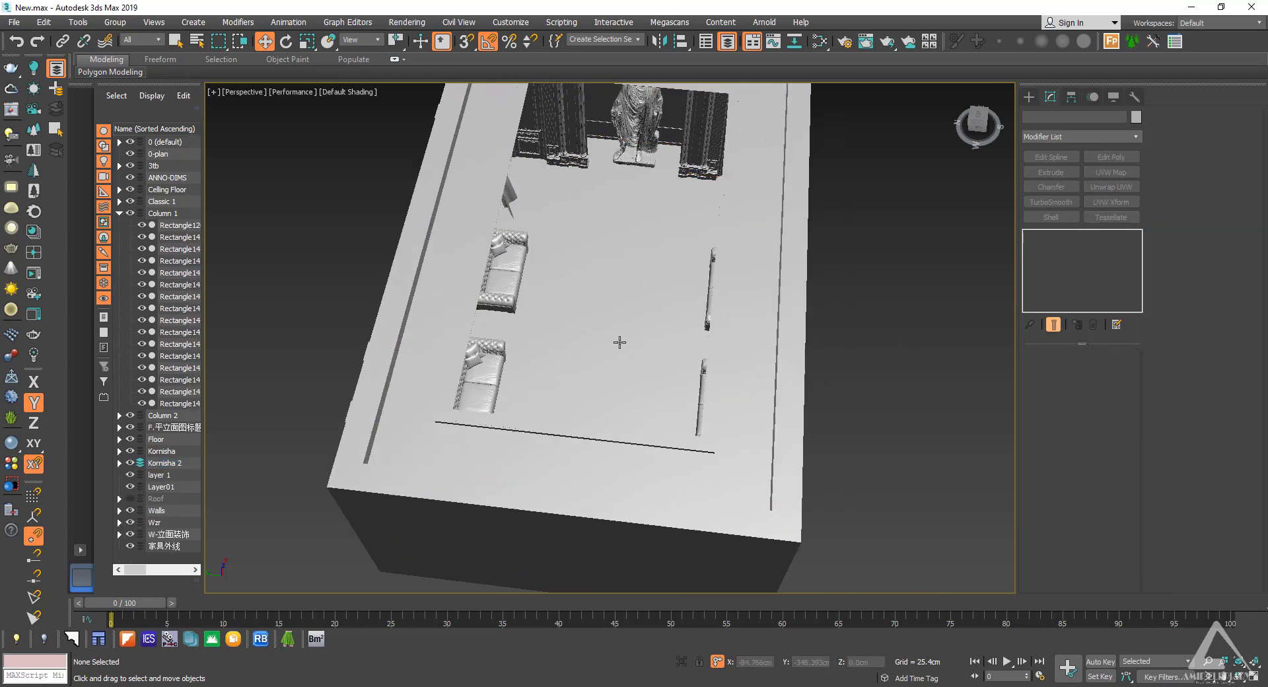
left_click(120, 213)
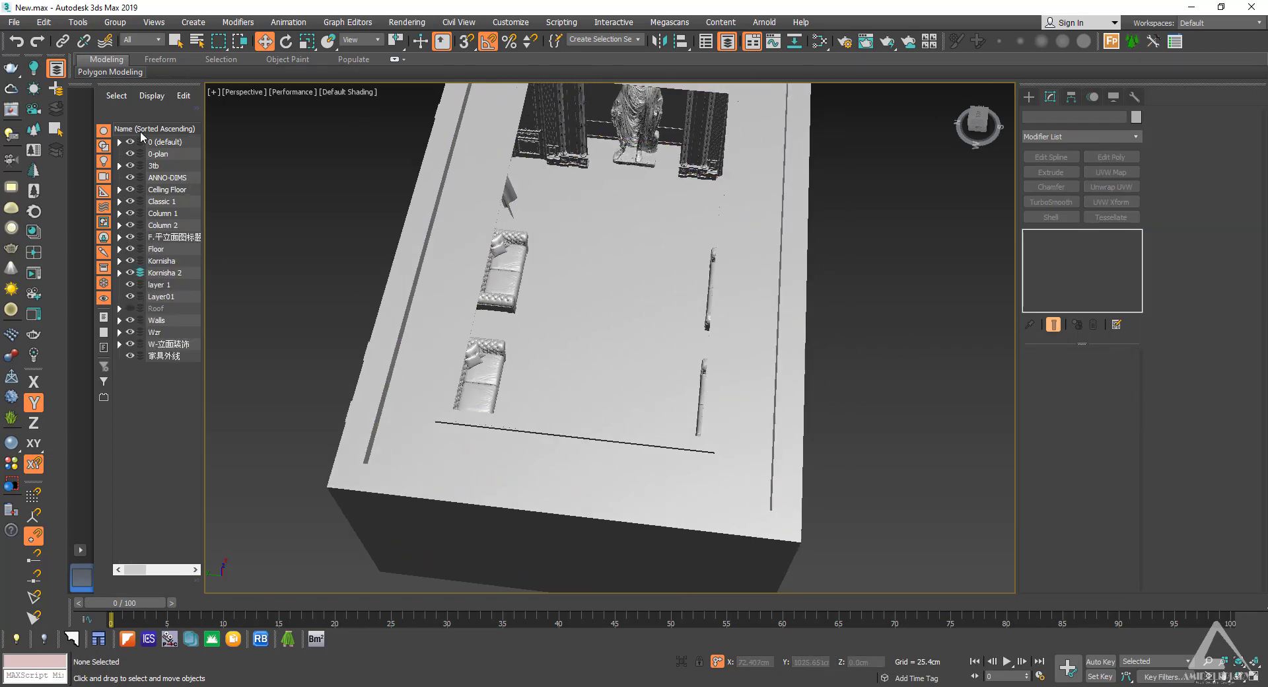
left_click(130, 308)
left_click(778, 325)
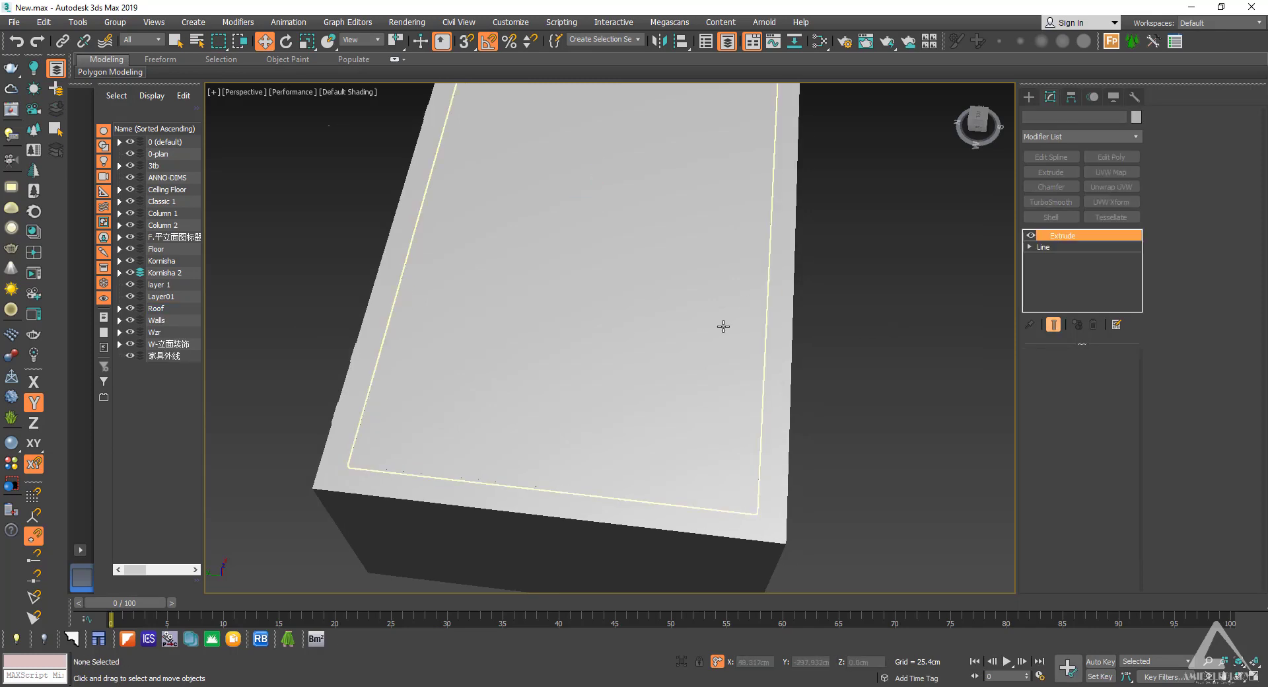
Step: Select the ceiling together with its decorative cornice group and isolate them
middle_click_drag(784, 367, 786, 282, "alt")
scroll(702, 269, "up", 6)
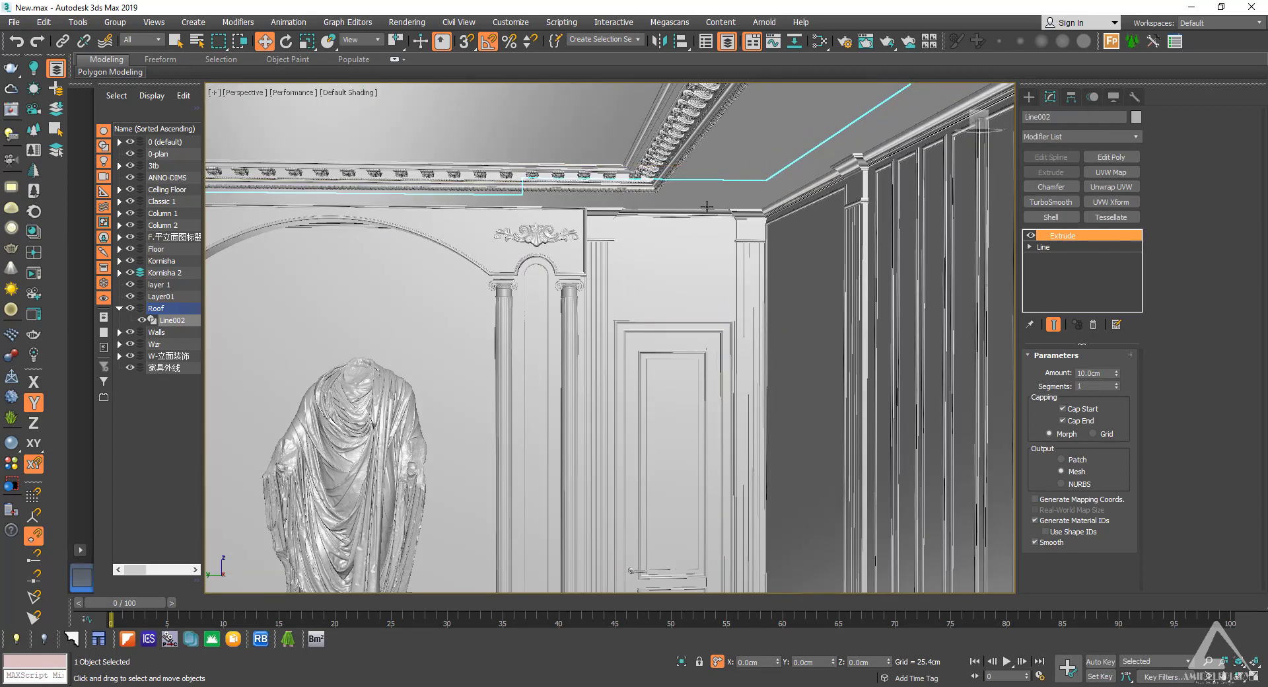
left_click(726, 154)
middle_click_drag(732, 235, 730, 245)
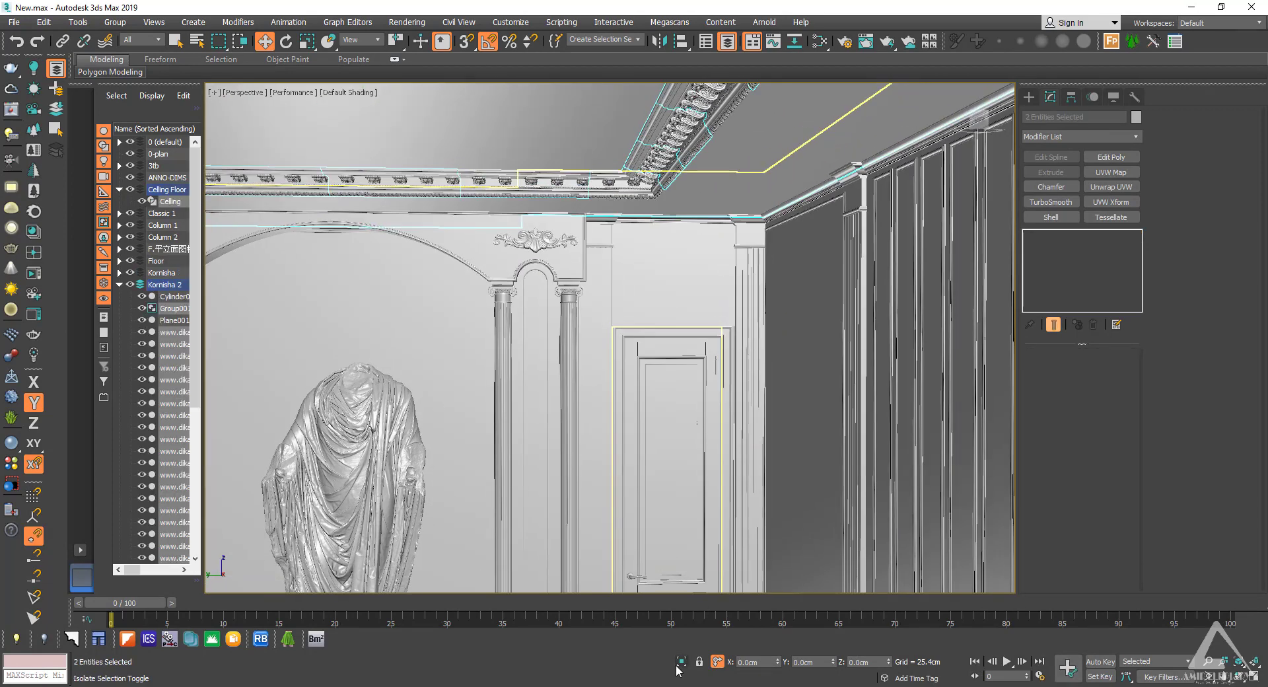
key("alt+q")
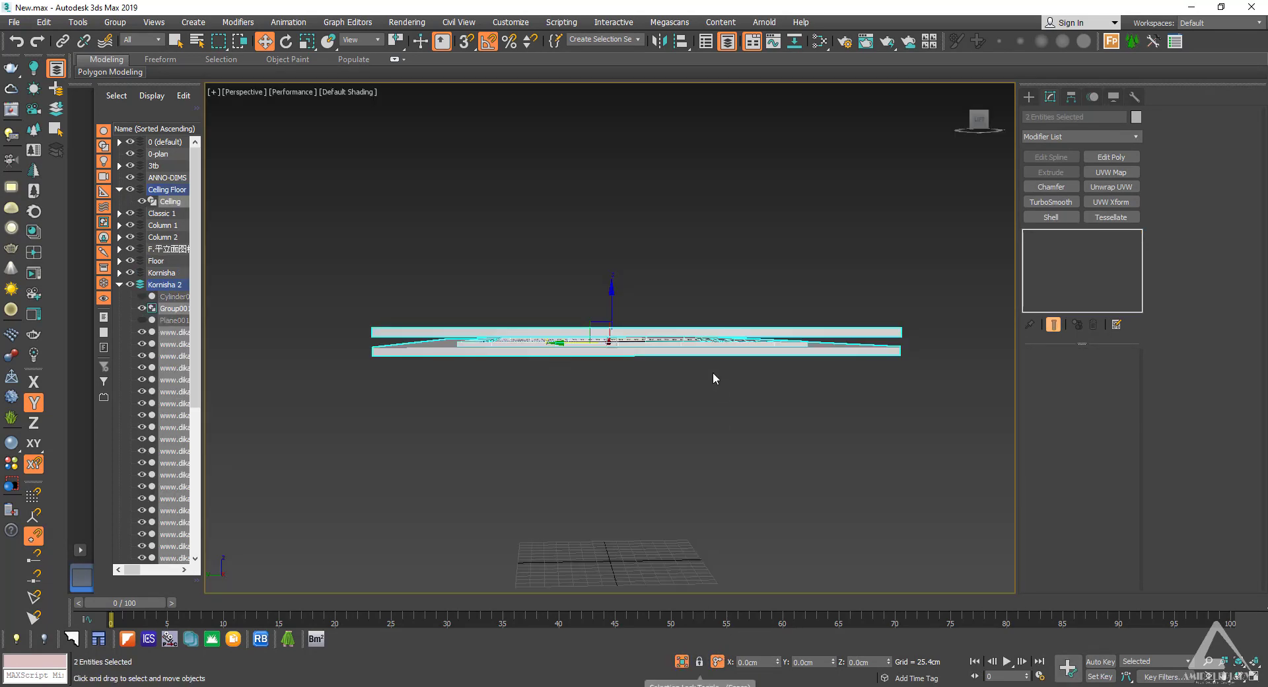
middle_click_drag(712, 372, 416, 630, "alt")
Step: Switch to the File Explorer window showing the max folder and go up to the Workshop Blocks folder
left_click(819, 461)
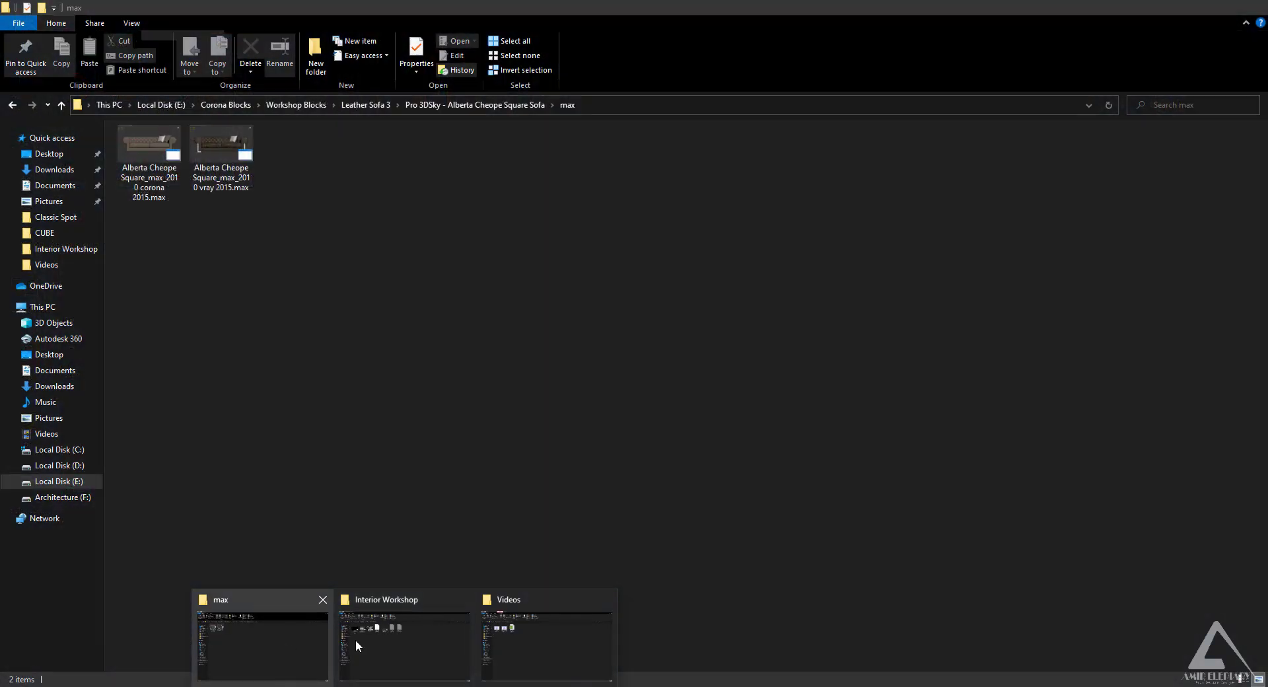
left_click(299, 641)
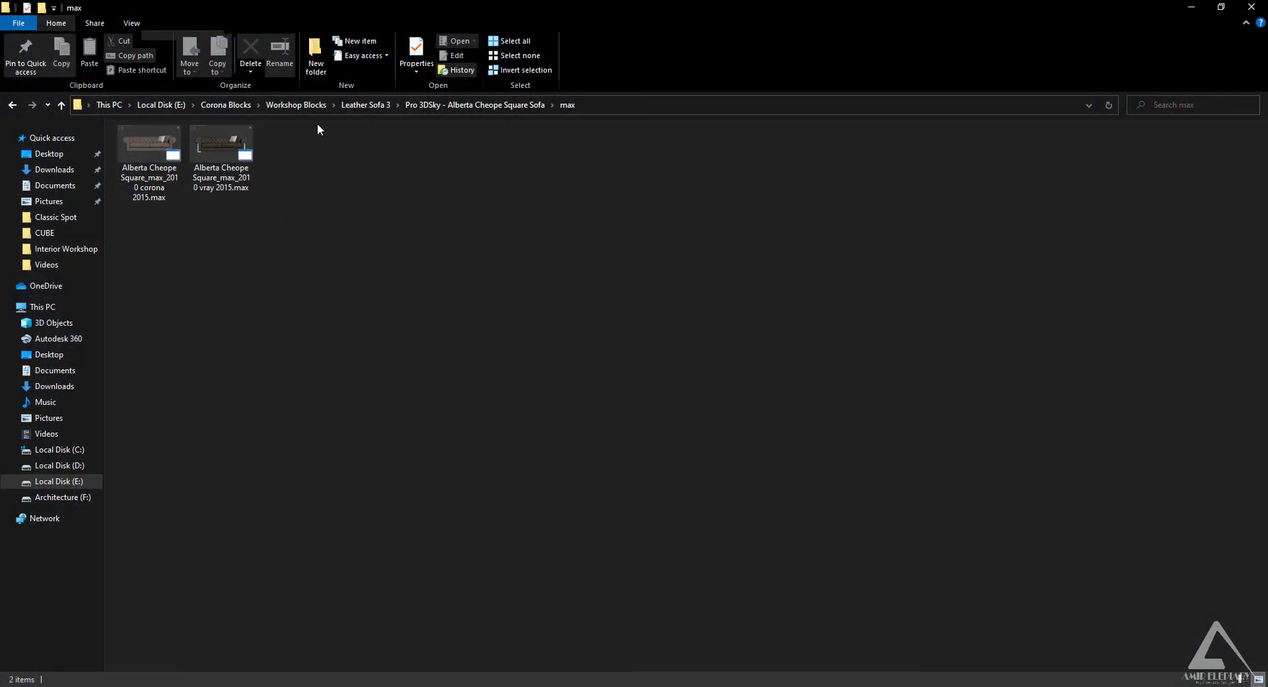
left_click(308, 107)
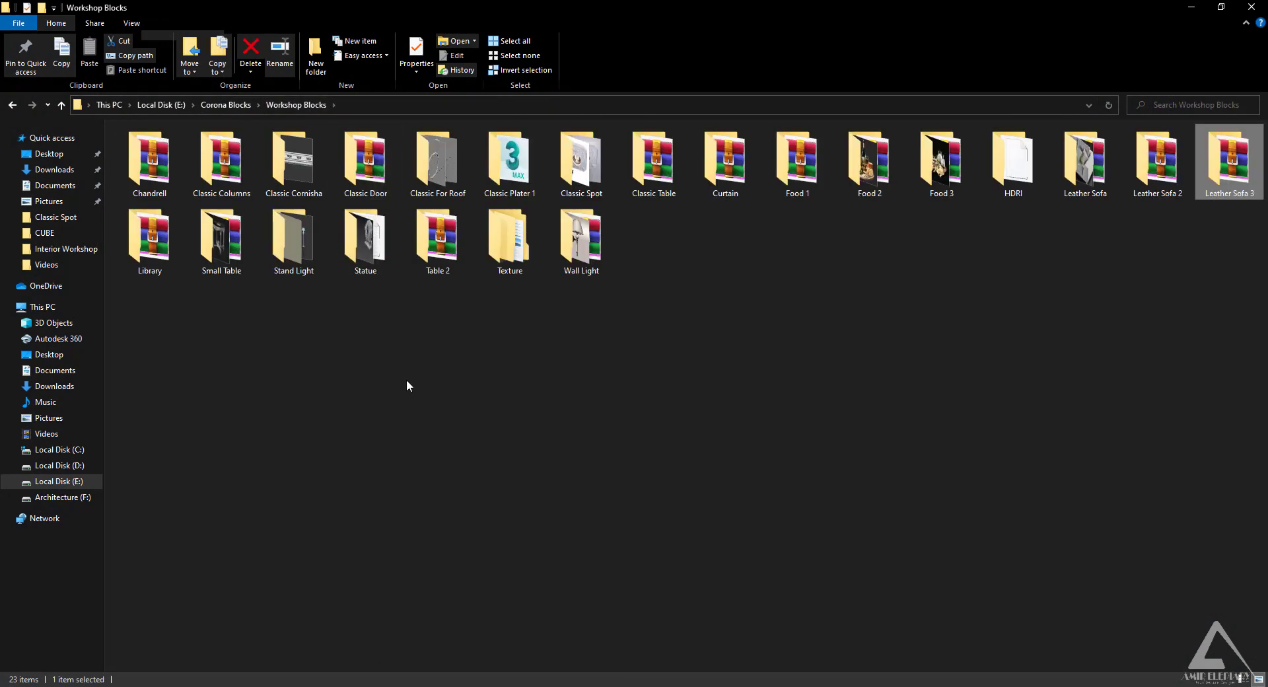
left_click(421, 325)
left_click(438, 241)
left_click(451, 302)
left_click(453, 188)
left_click(441, 250)
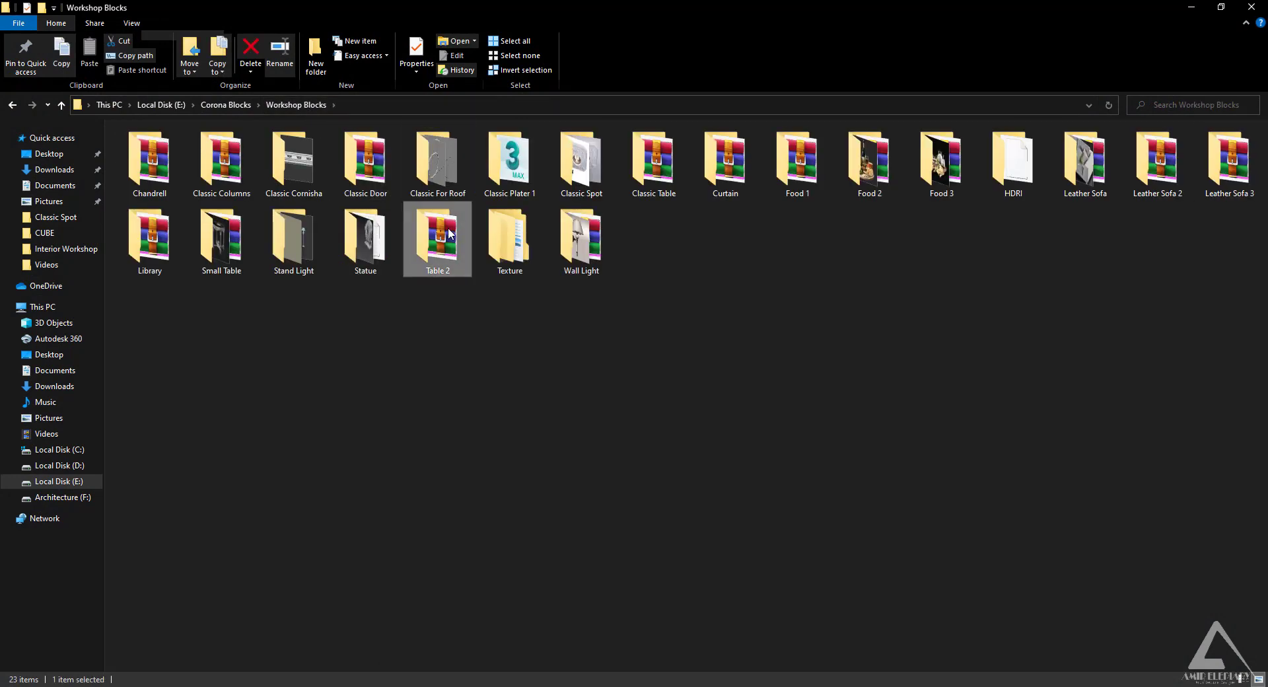
left_click(372, 243)
left_click(372, 329)
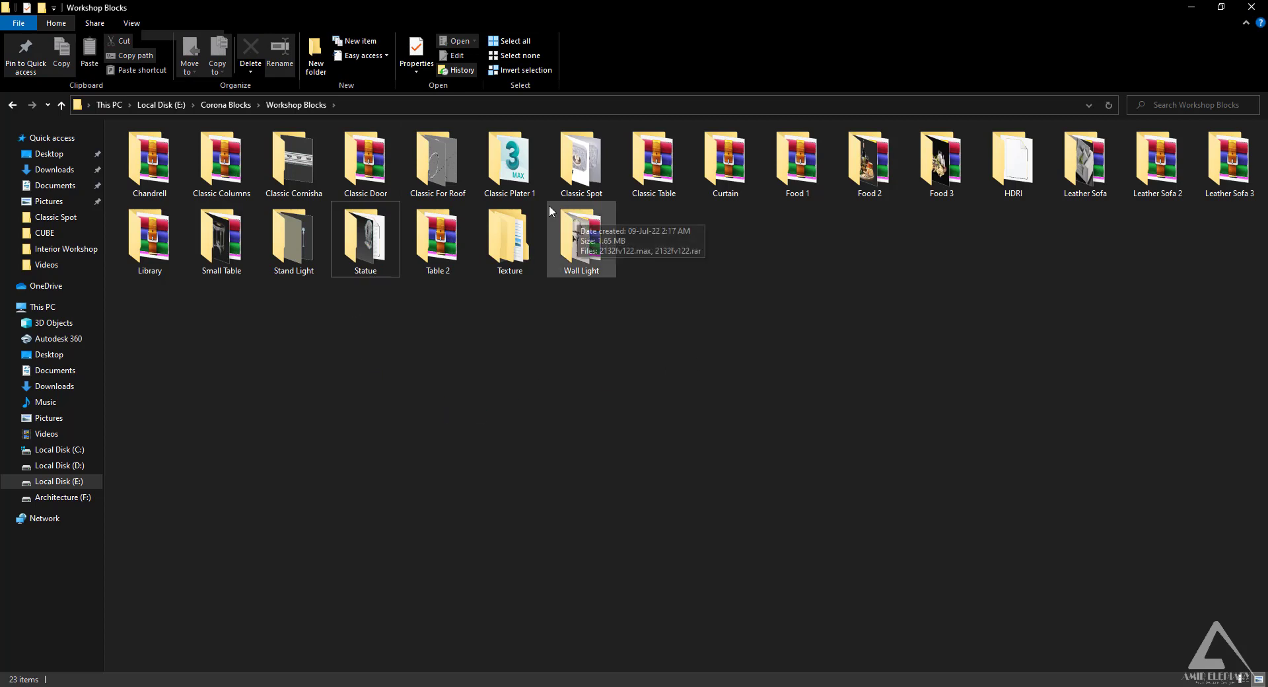
double_click(509, 188)
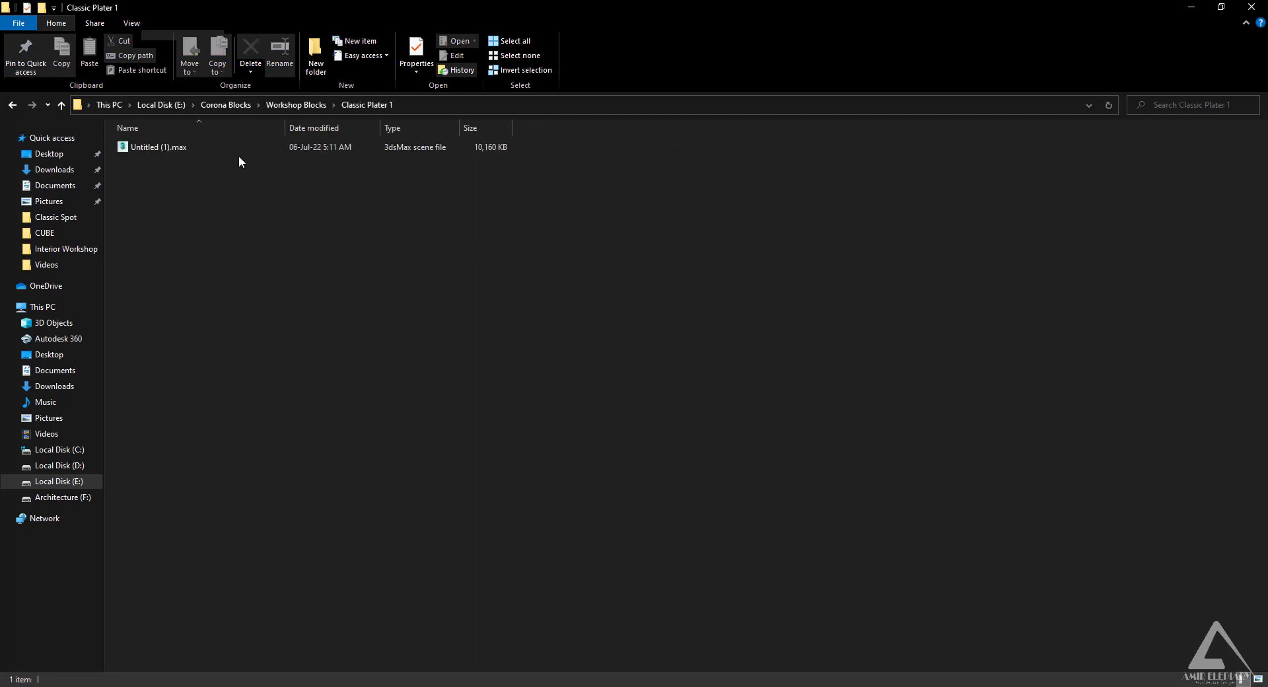
left_click(234, 149)
left_click(418, 111)
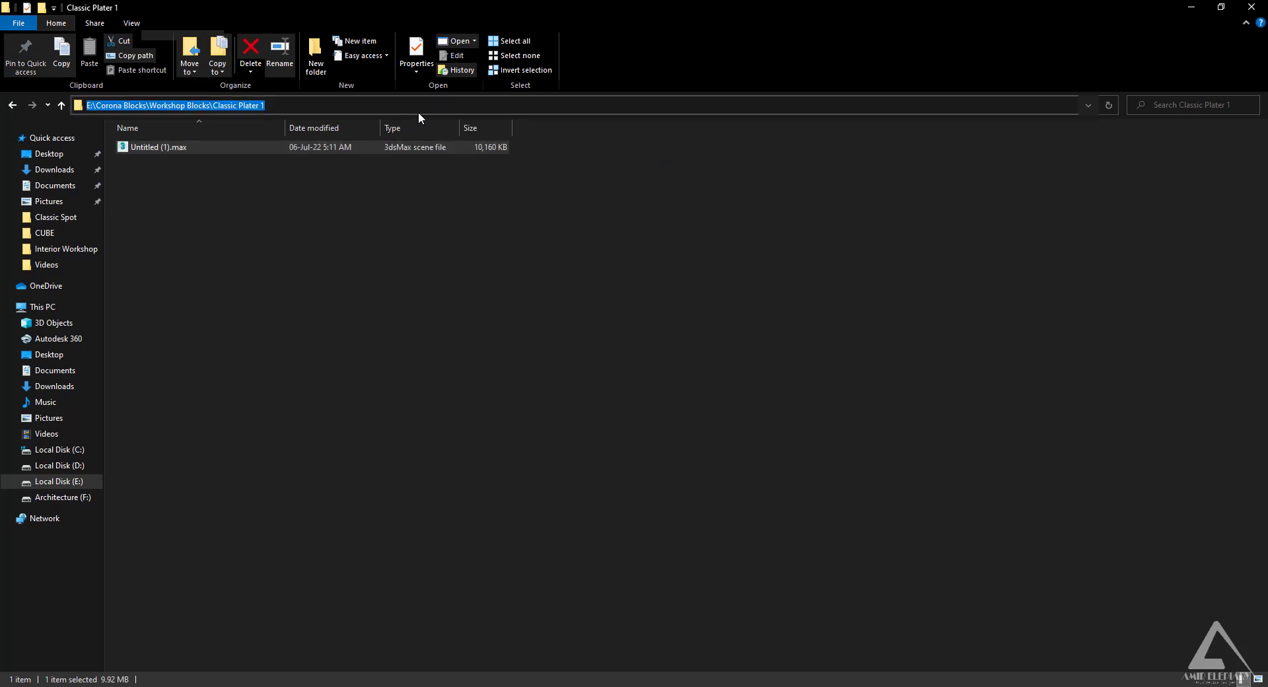
left_click(532, 349)
left_click(20, 106)
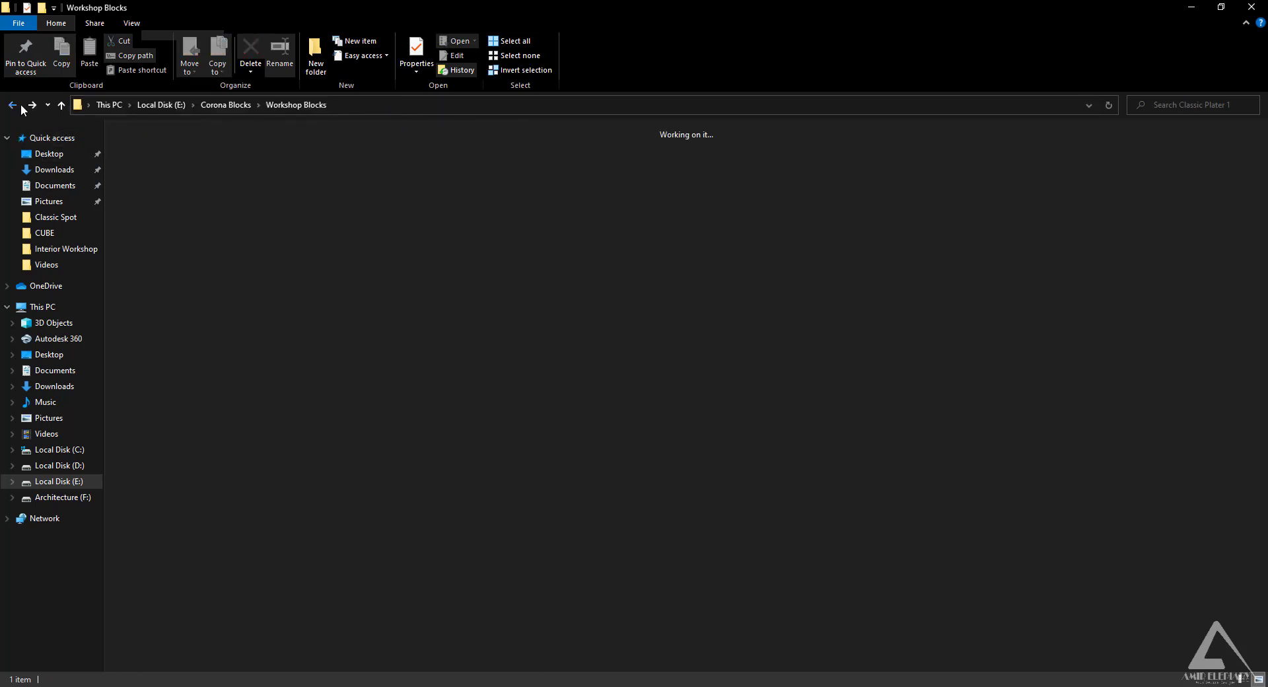
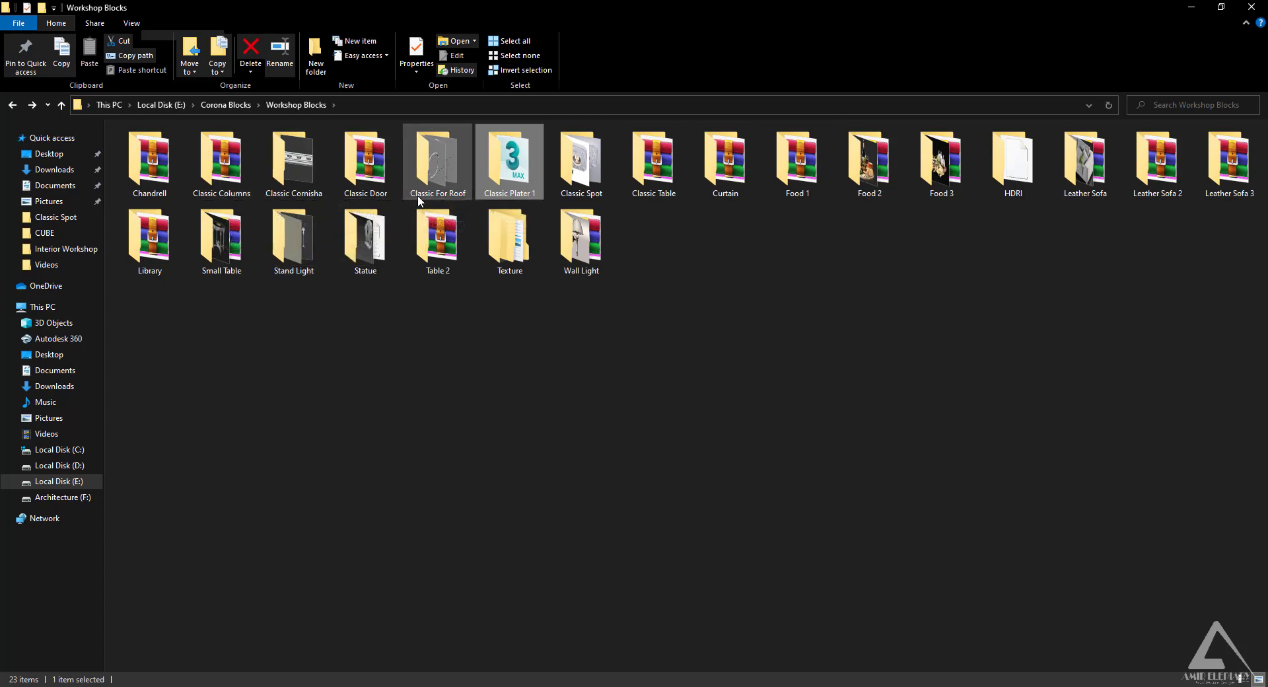
Step: Open the Classic For Roof folder and merge 039_Vray.max into the 3ds Max scene
double_click(439, 190)
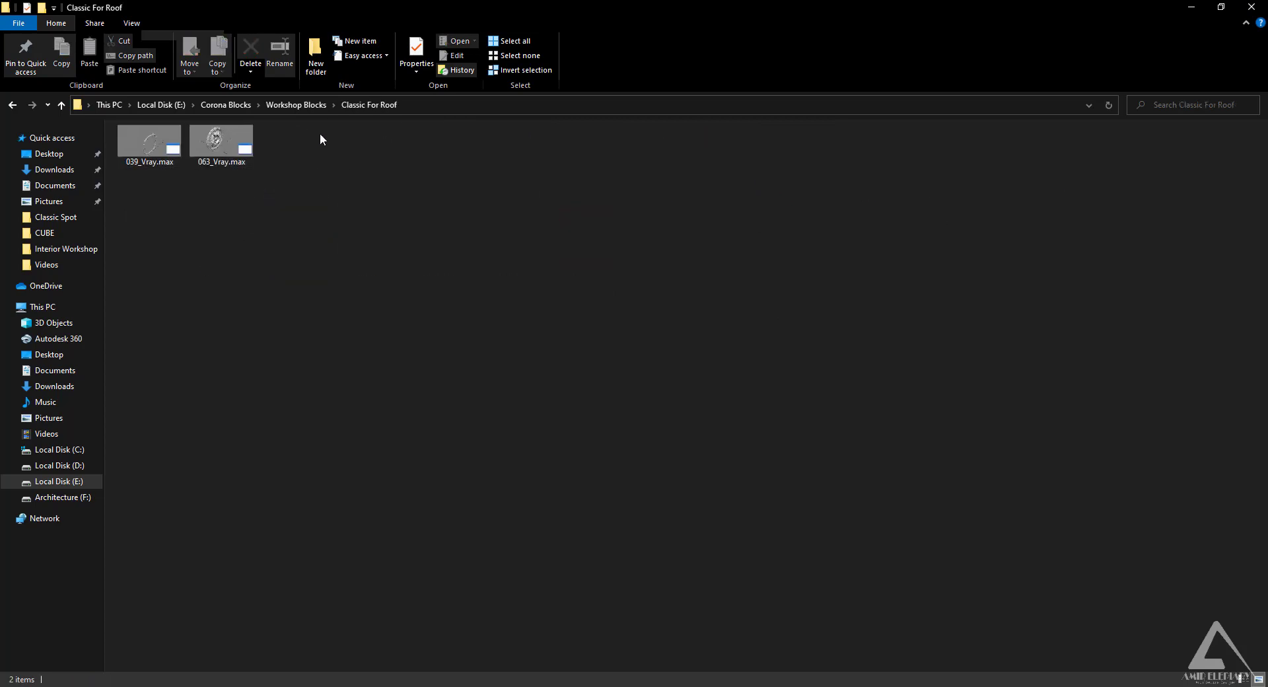
left_click(430, 105)
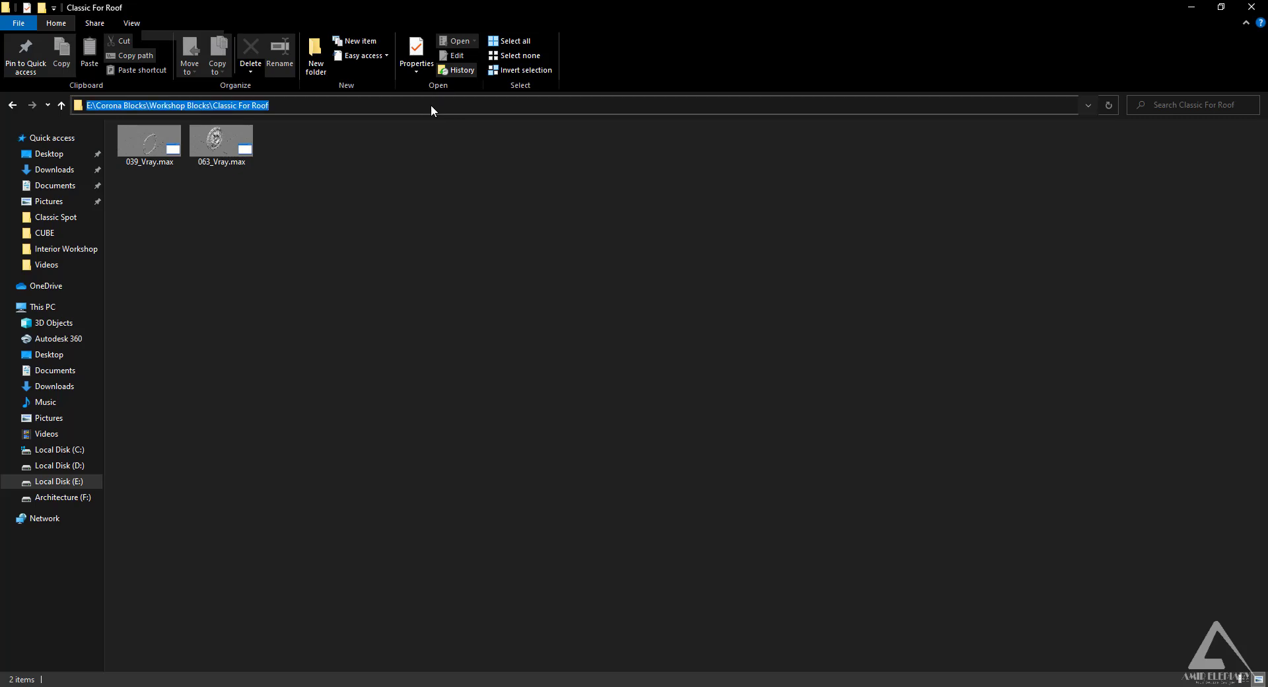
left_click(210, 224)
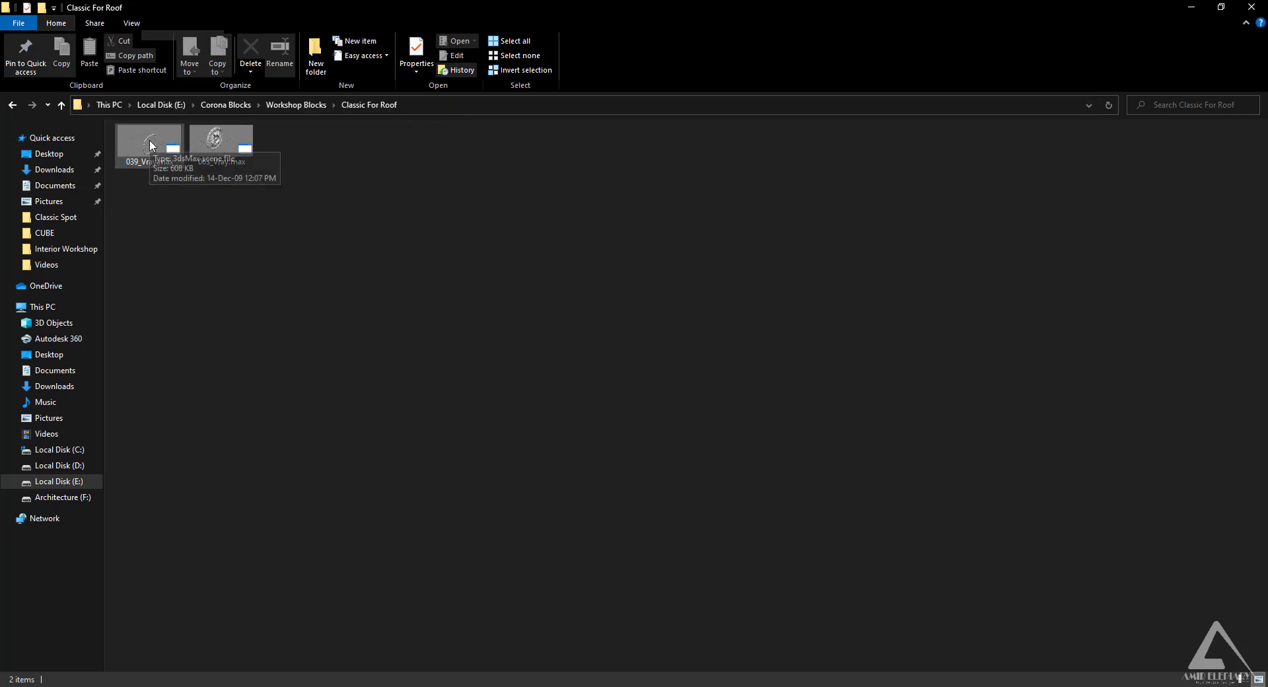
left_click(149, 142)
left_click_drag(544, 575, 817, 465)
left_click(851, 489)
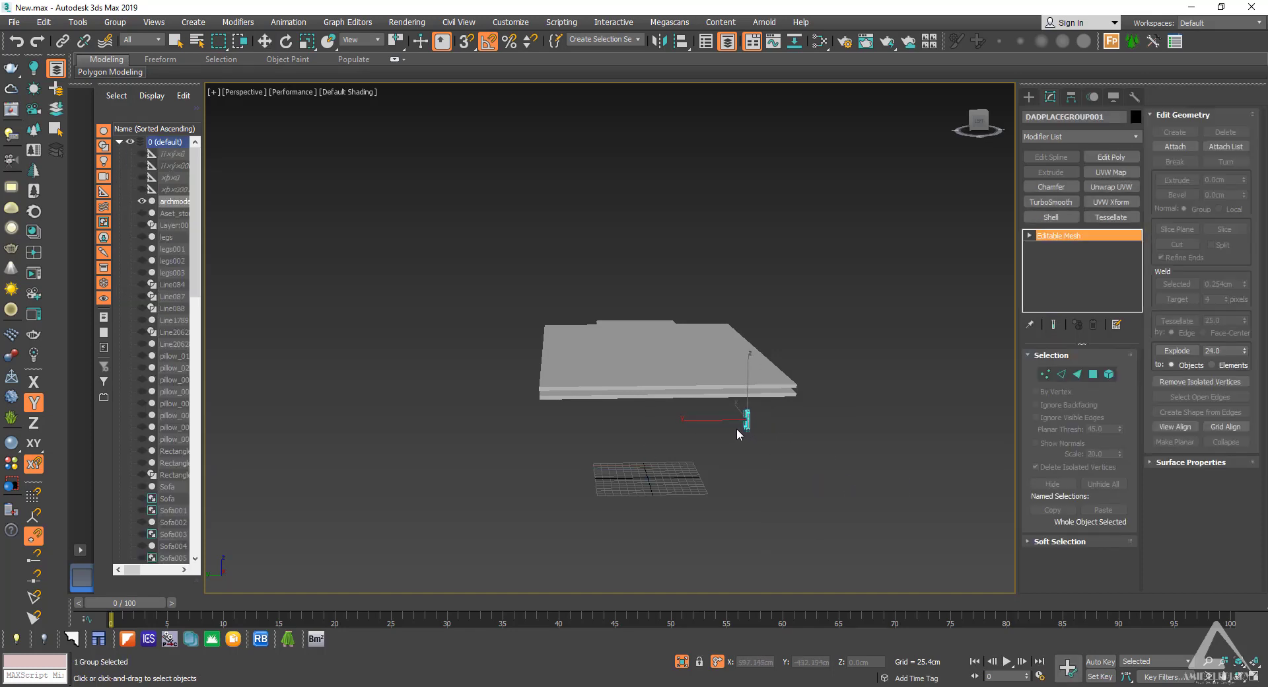
Step: Rotate the merged ornament frame about the X axis so that it lies flat
left_click(722, 499)
scroll(722, 479, "up", 5)
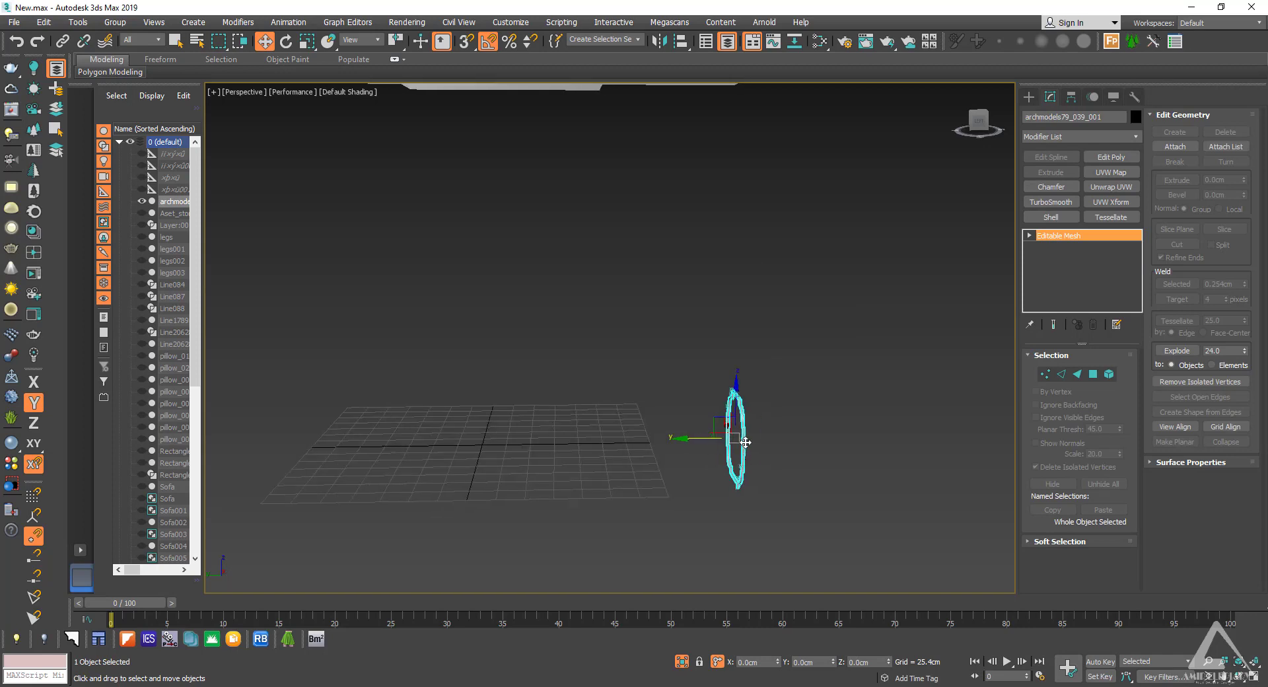
key("r")
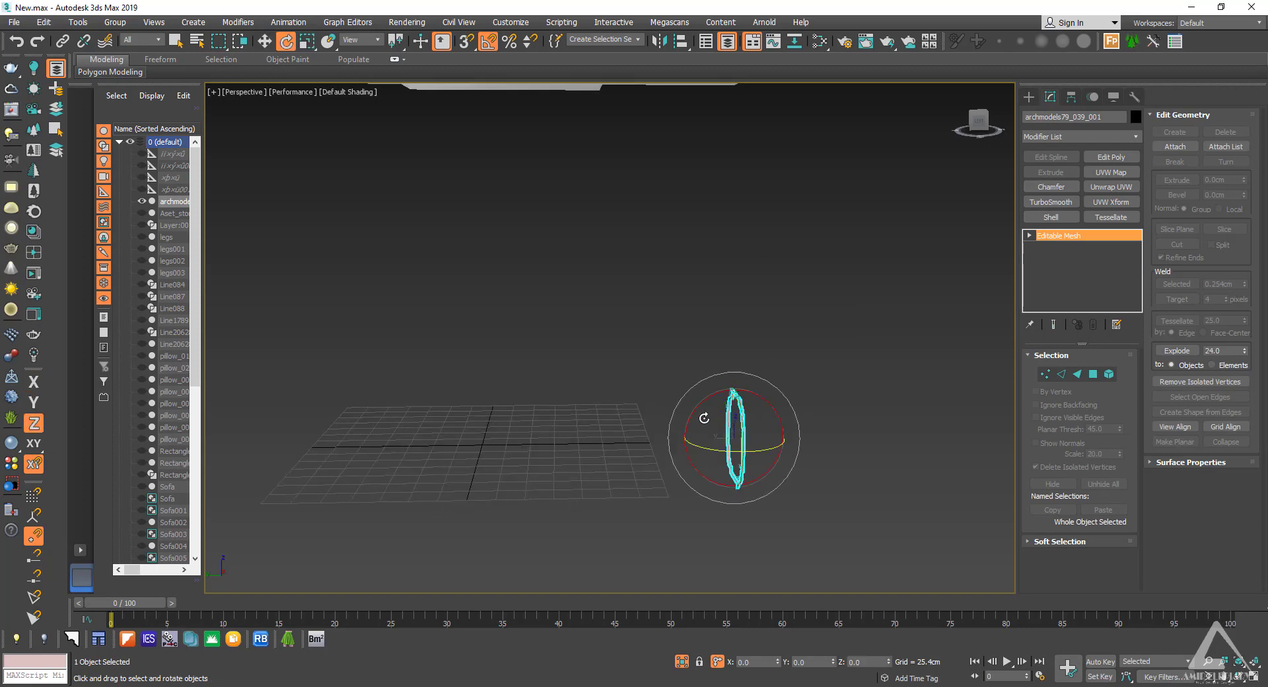
left_click_drag(699, 405, 652, 423)
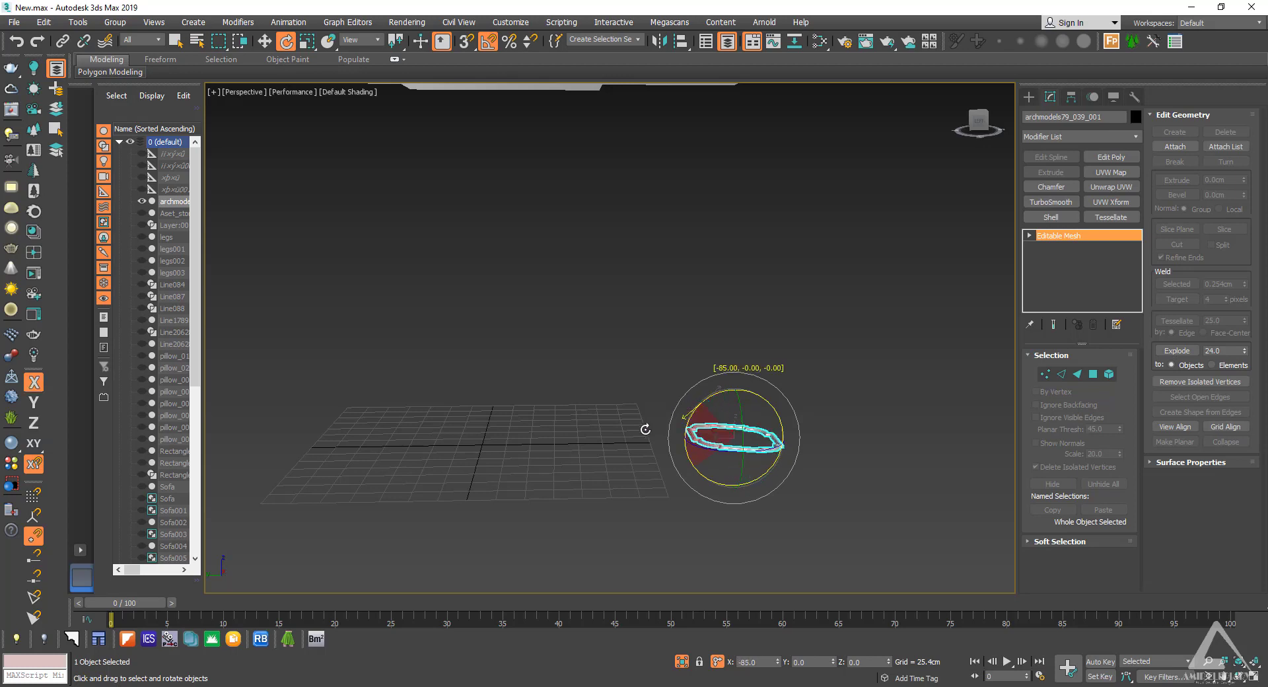
left_click(689, 470)
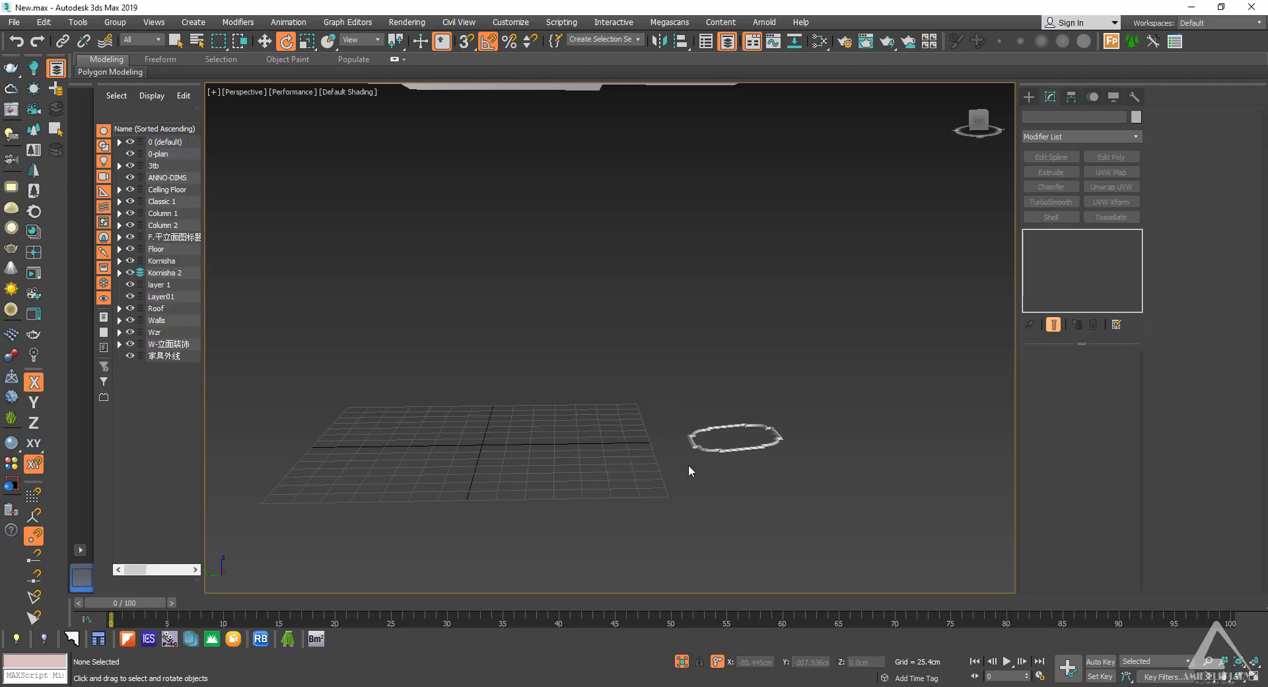
Step: Mirror the ornament frame across the Z axis without cloning so its moulded profile faces the other way
left_click(695, 447)
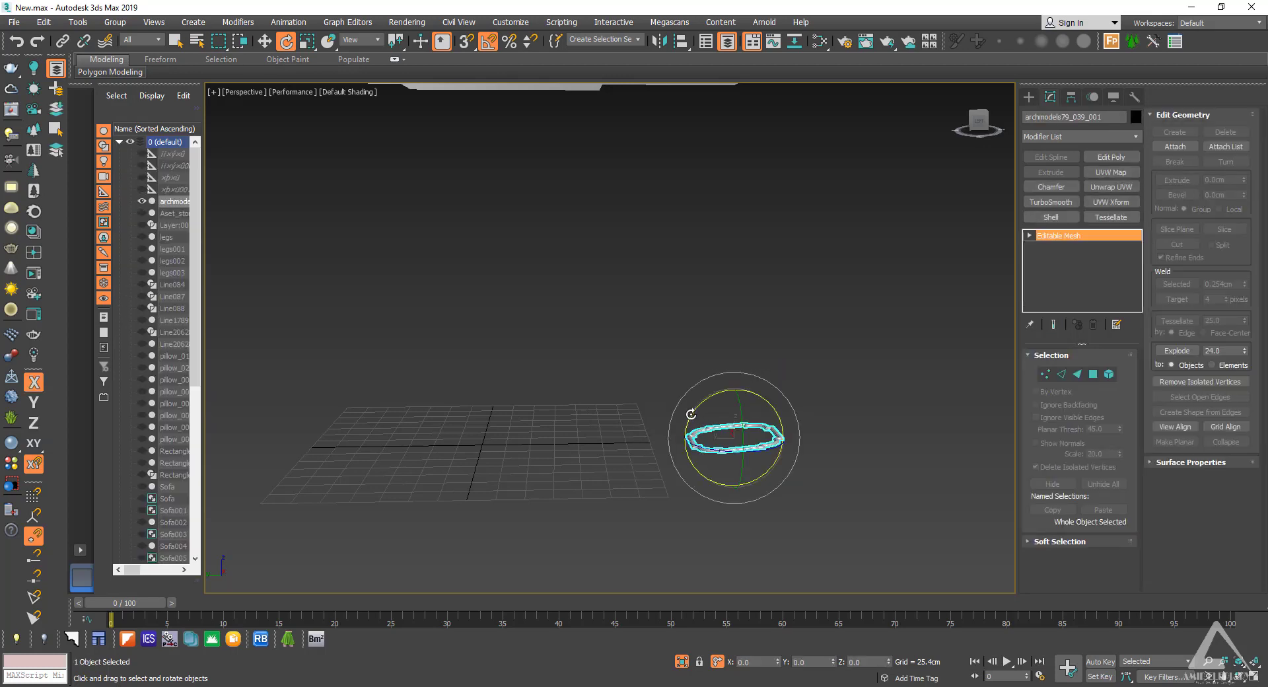
scroll(725, 436, "up", 4)
mouse_move(720, 441)
middle_mouse_down("alt")
mouse_move(724, 426)
mouse_move(721, 460)
middle_mouse_up("alt")
scroll(724, 437, "up", 4)
left_click(659, 41)
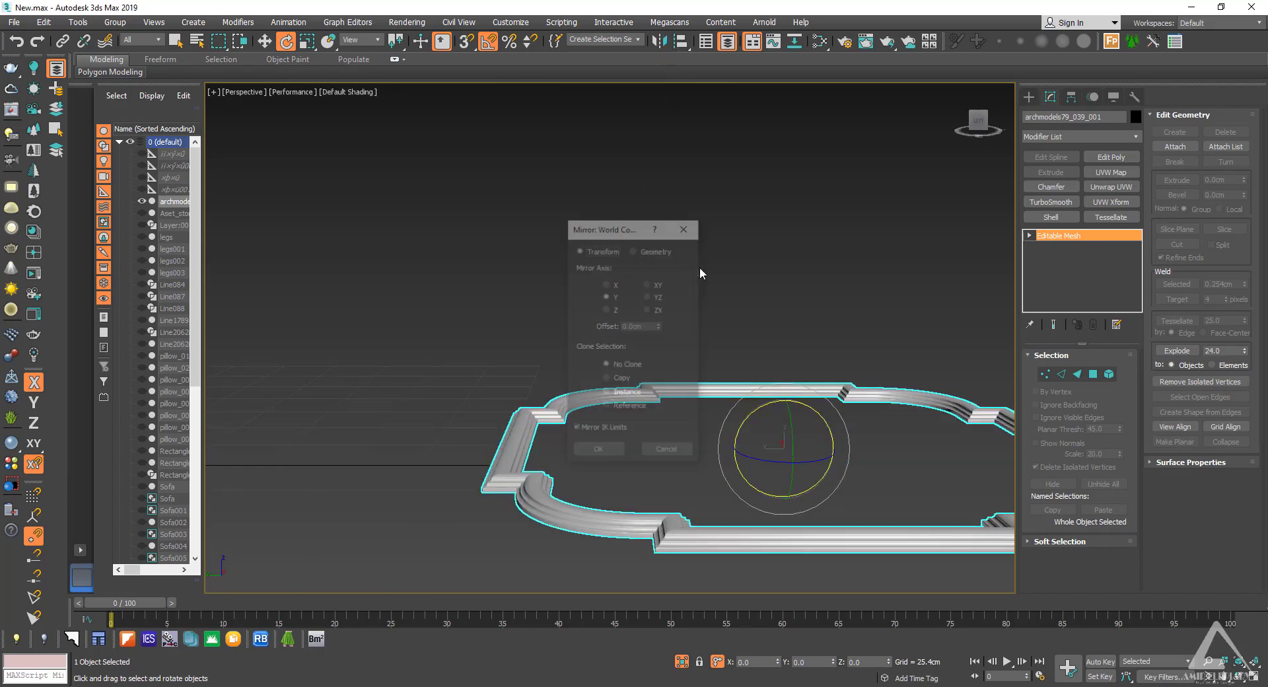
left_click(606, 309)
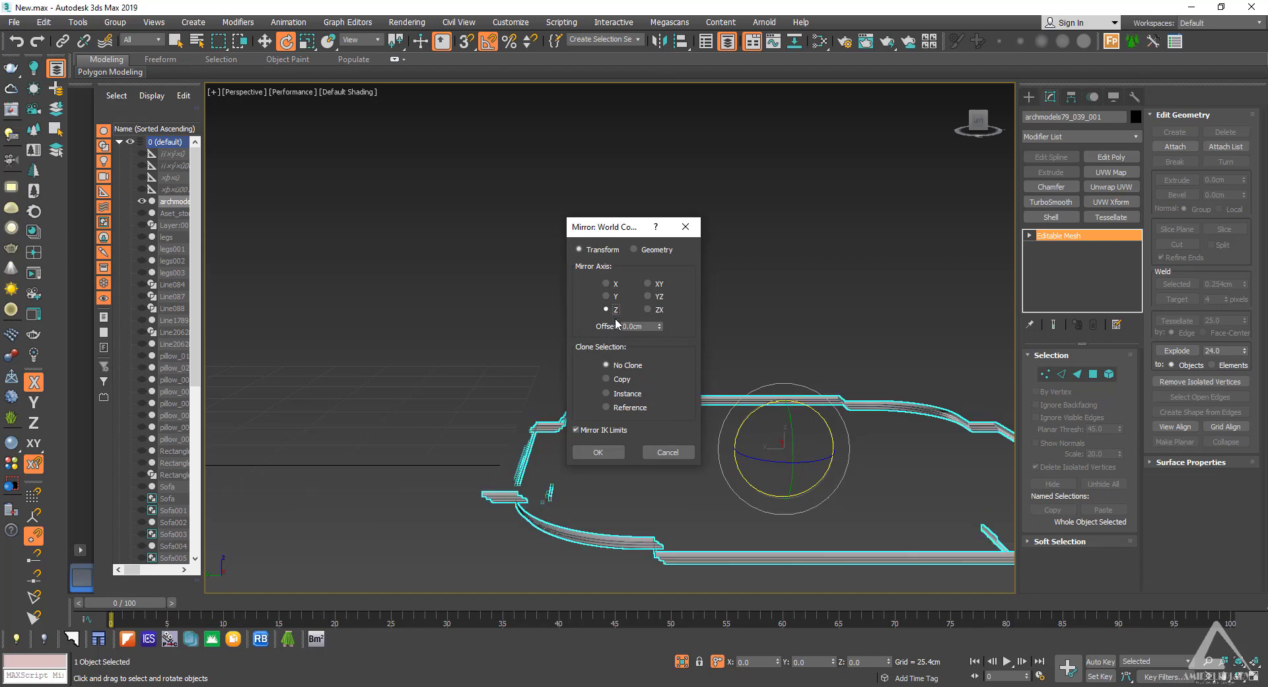
left_click(614, 453)
Step: Raise the ornament frame vertically in the Front view until its flat upper edge meets the ceiling's underside
key("w")
middle_click_drag(677, 453, 677, 470, "alt")
key("f")
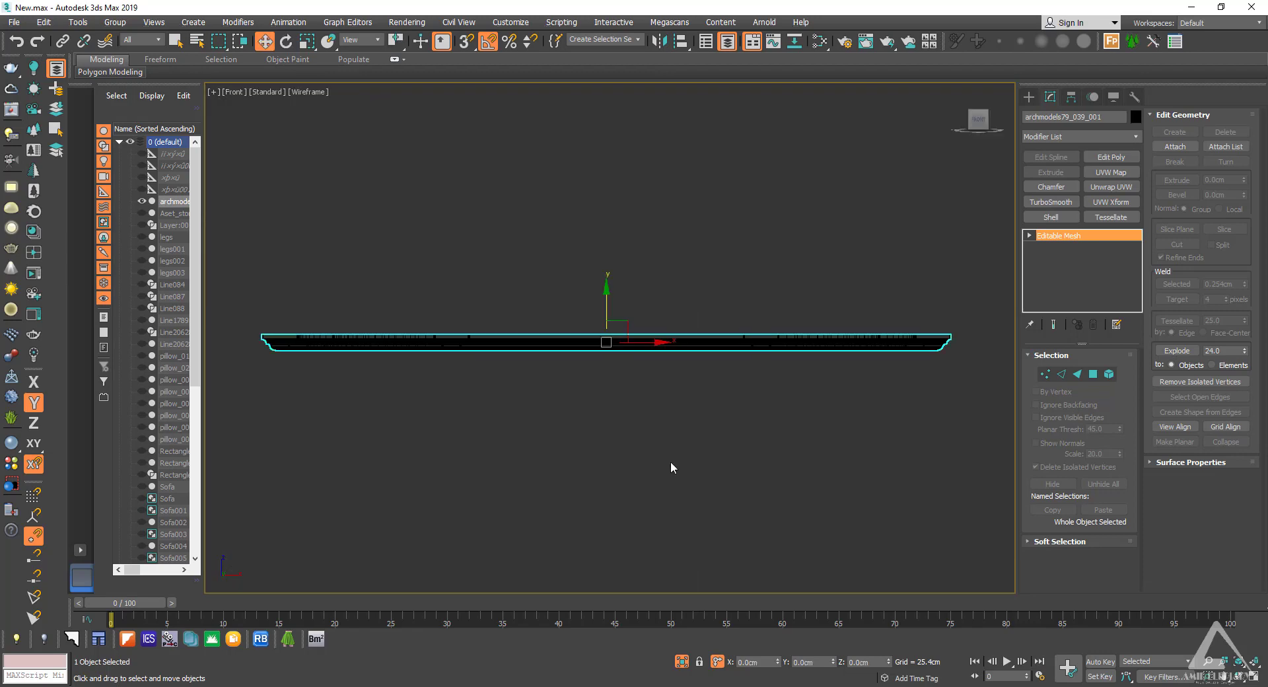
scroll(672, 468, "down", 6)
scroll(667, 449, "up", 5)
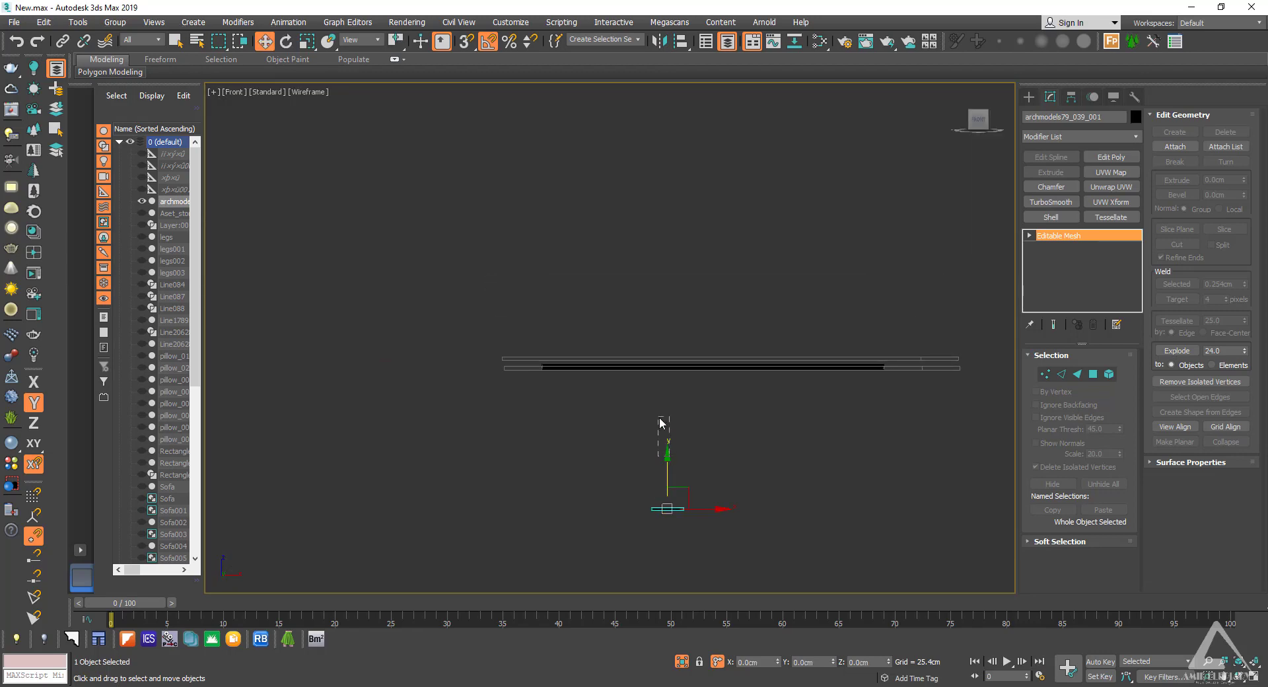
left_click_drag(694, 471, 644, 517)
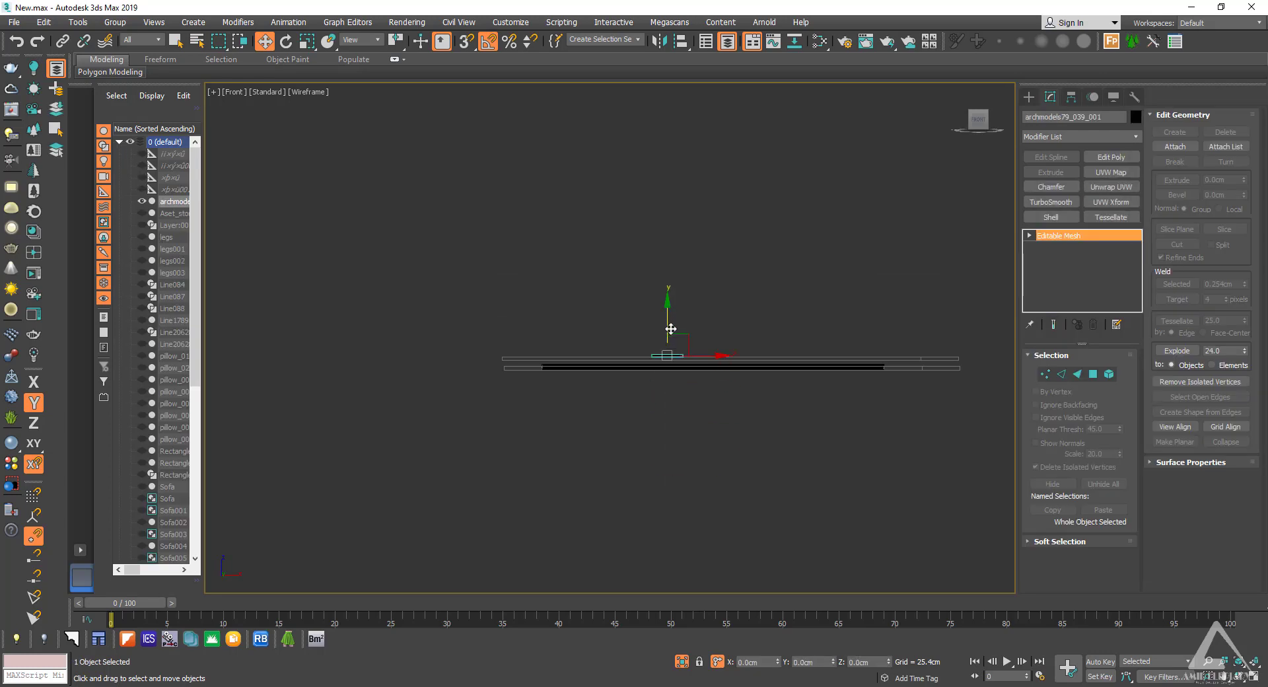
scroll(664, 356, "up", 10)
left_click_drag(709, 316, 713, 371)
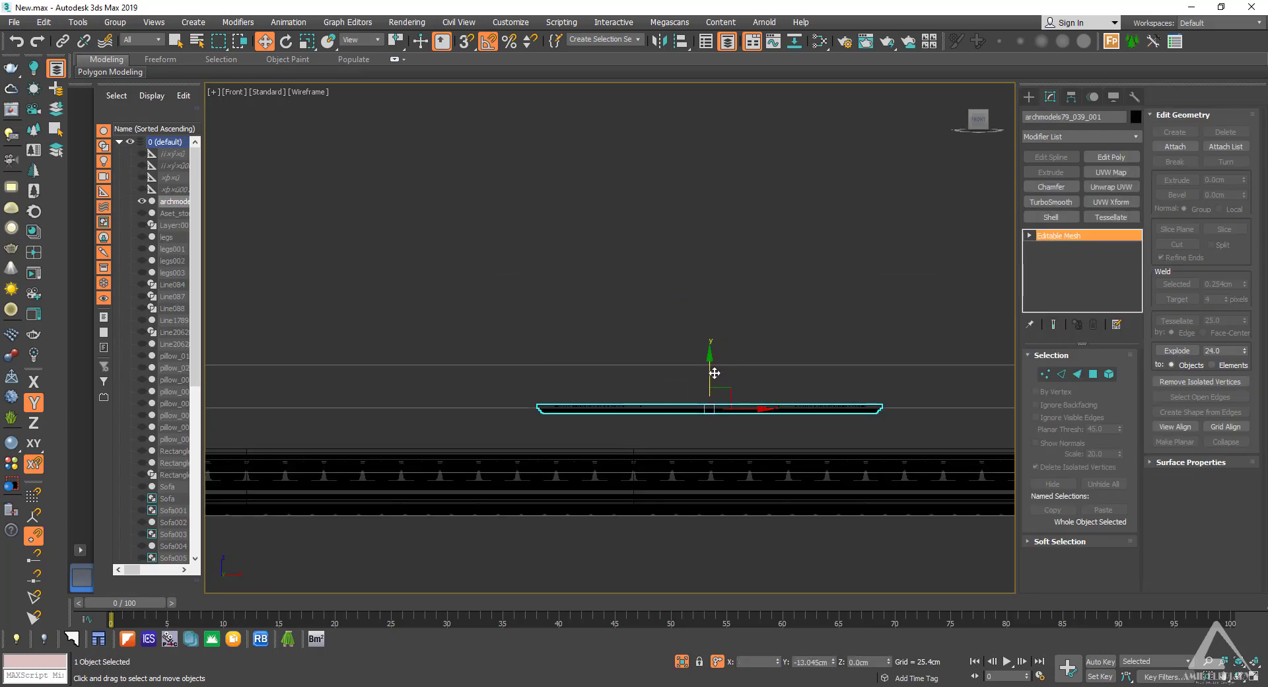
scroll(572, 402, "up", 8)
scroll(506, 456, "up", 5)
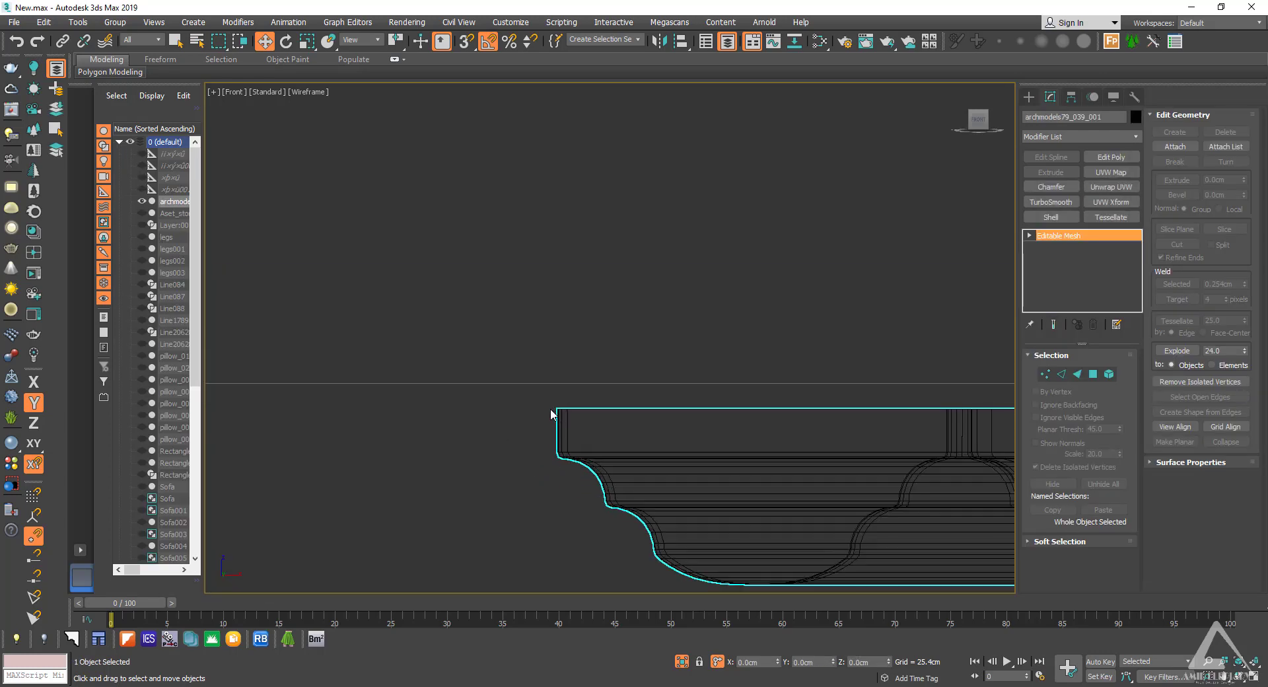
left_click_drag(557, 419, 552, 393)
scroll(557, 399, "down", 5)
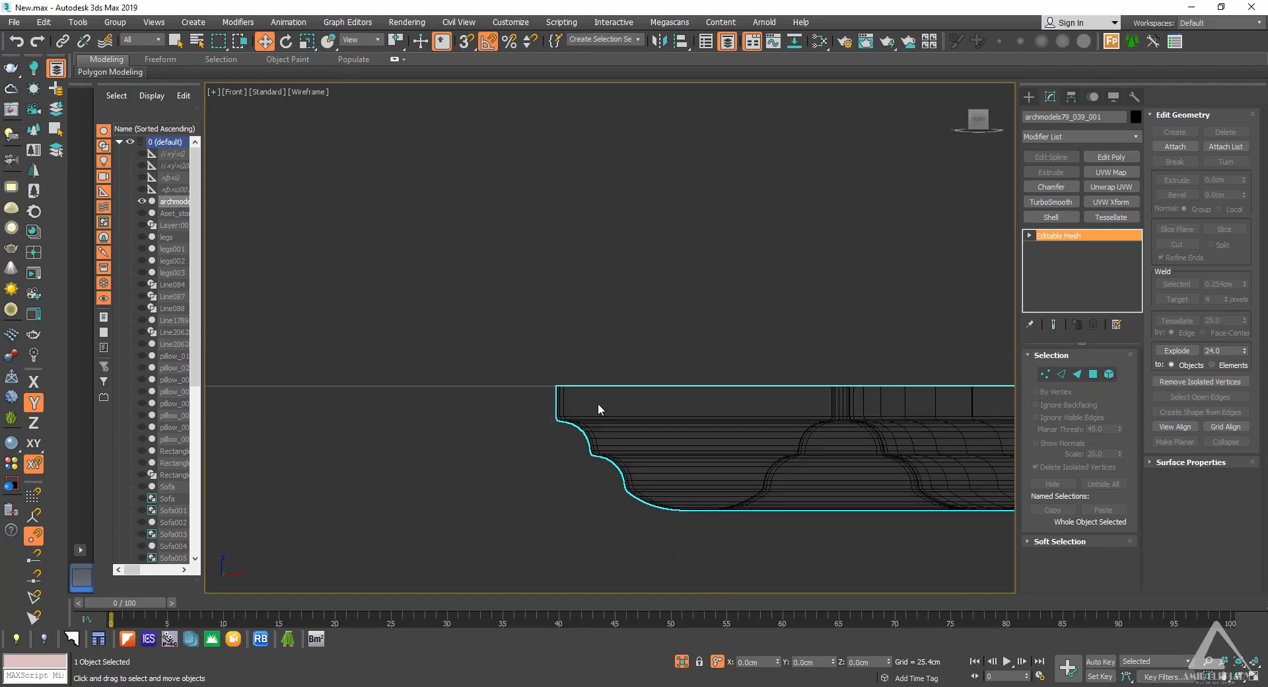
Step: Move the ornament frame in the Top view to the middle of the ceiling inside the decorative cornice
key("t")
scroll(568, 423, "up", 3)
middle_click_drag(567, 424, 676, 489)
scroll(672, 406, "down", 2)
scroll(654, 436, "down", 5)
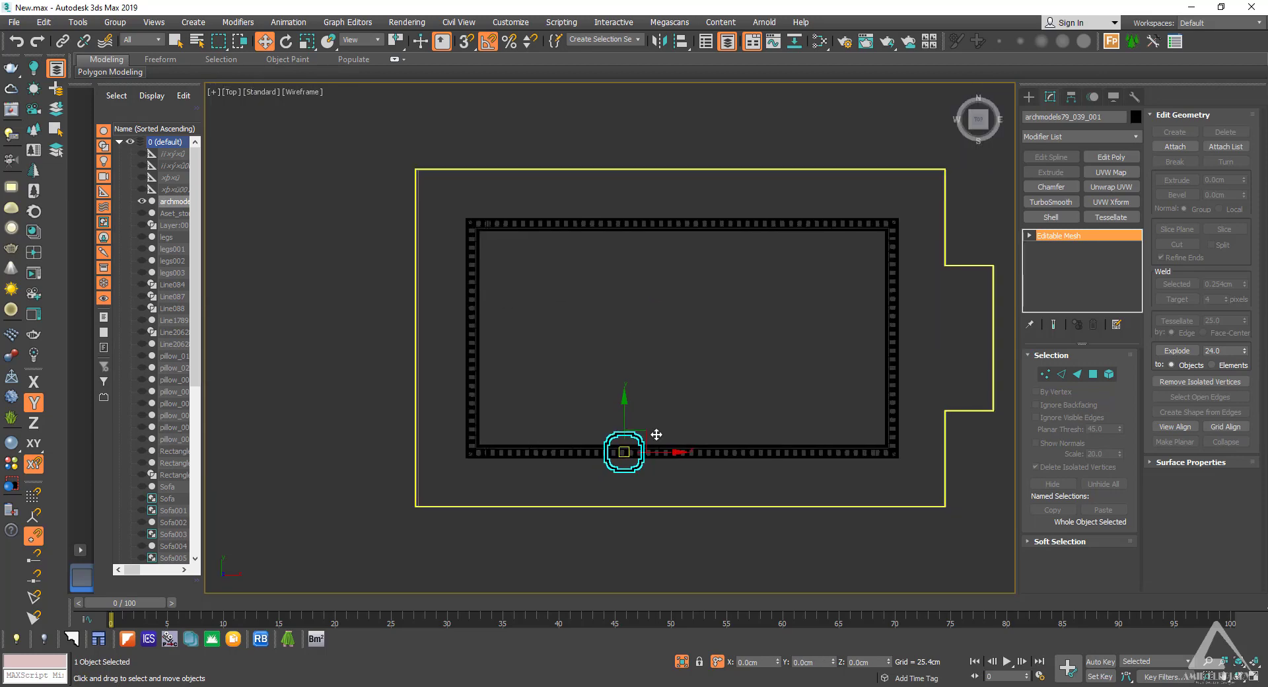
left_click_drag(636, 437, 676, 363)
scroll(661, 376, "up", 3)
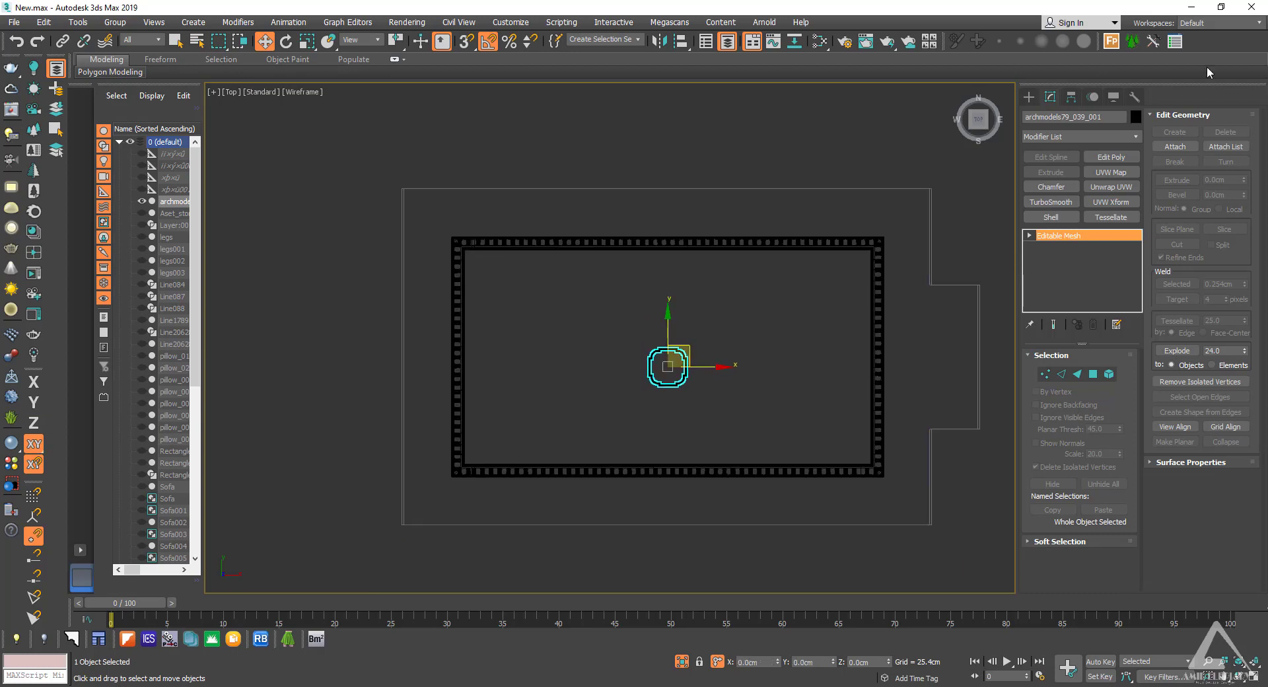
Step: Try a standard box of 700 by 1100 cm drawn with vertex snapping across the main rectangle of the ceiling
left_click(1028, 97)
left_click(1035, 137)
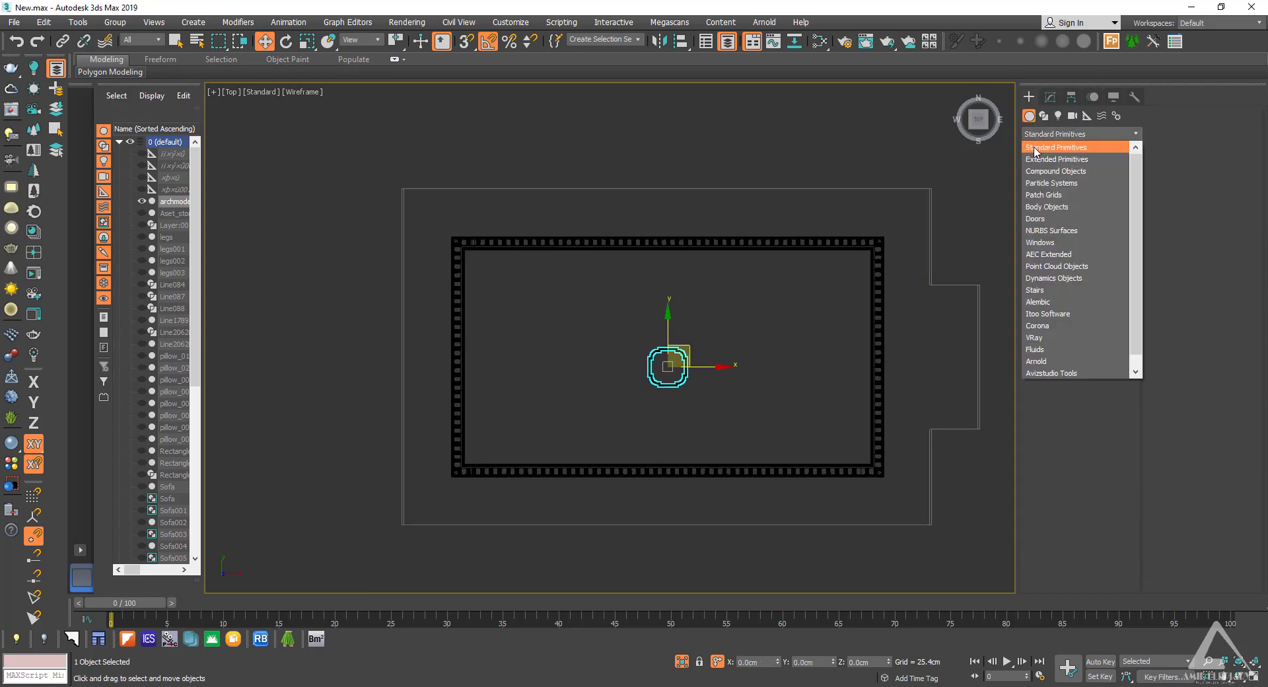
left_click(1035, 142)
left_click(1053, 176)
middle_click_drag(890, 233, 885, 207)
key("s")
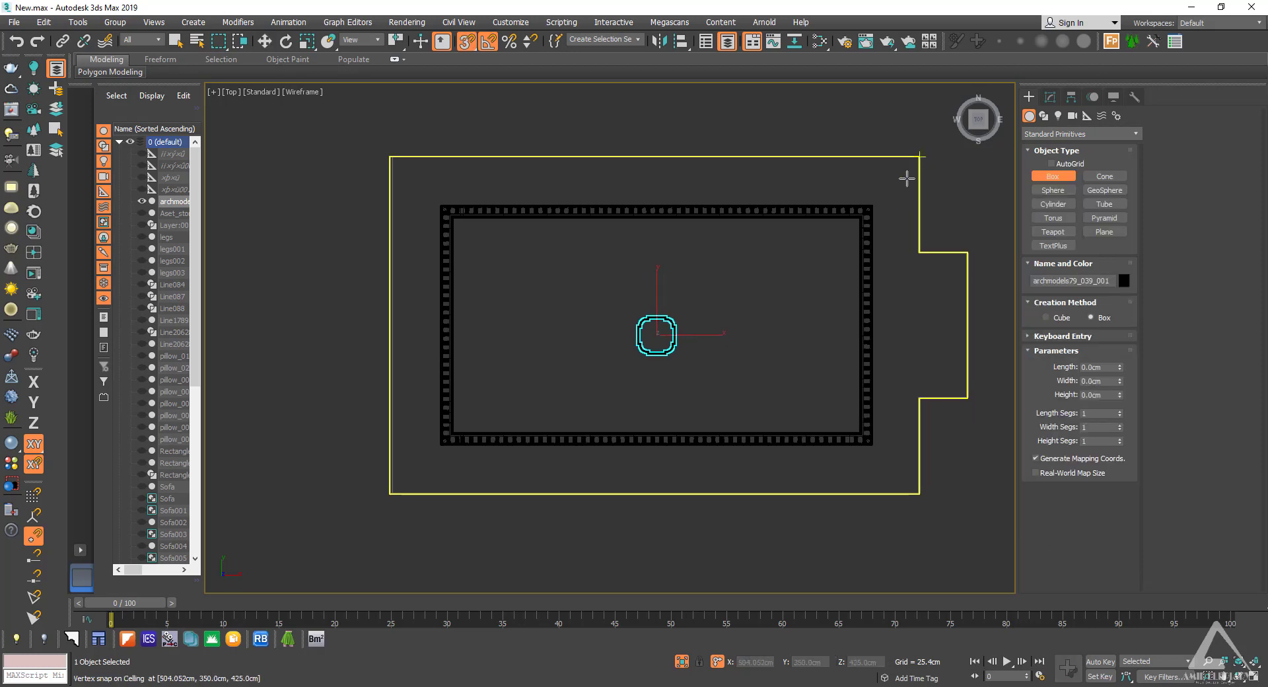
left_click_drag(921, 157, 399, 493)
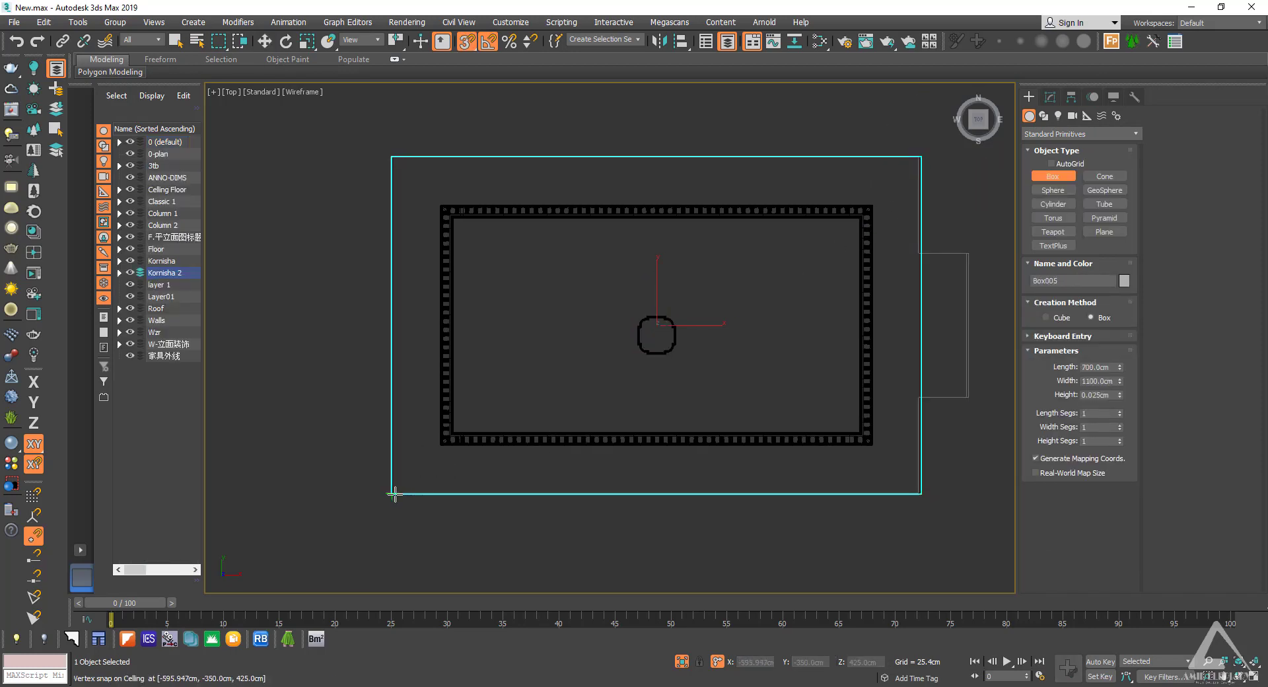
left_click(432, 461)
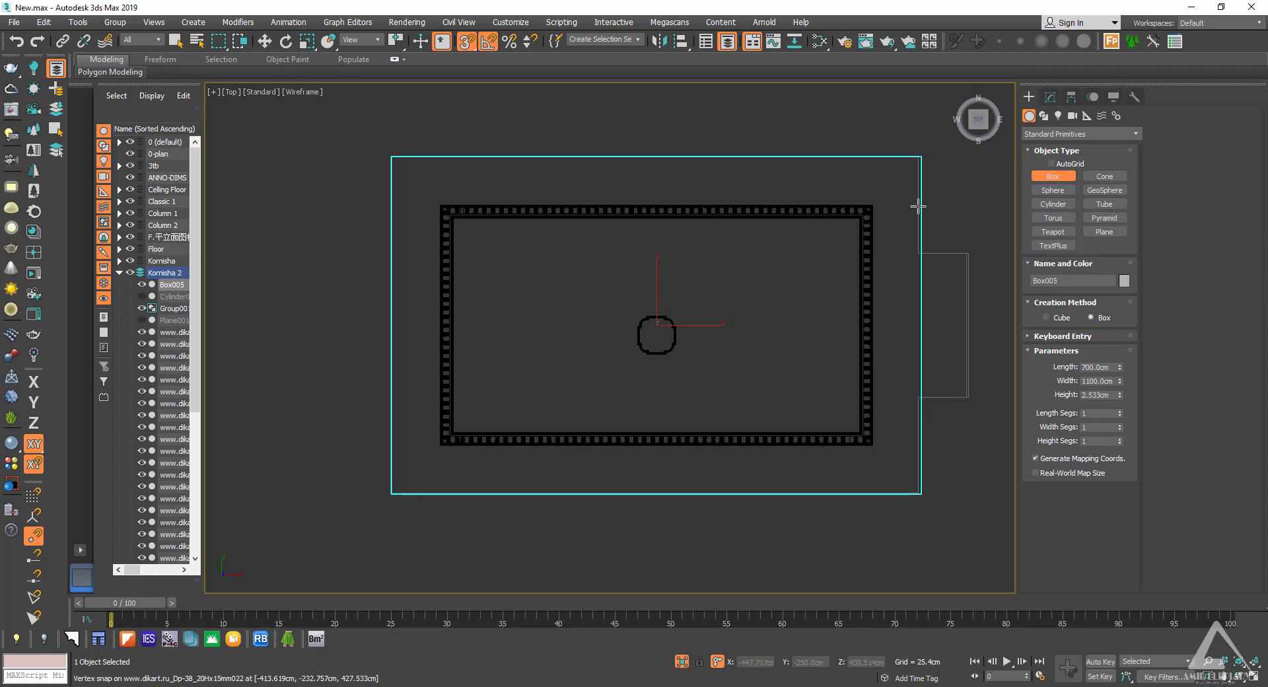
scroll(918, 206, "up", 3)
scroll(941, 285, "up", 3)
scroll(892, 360, "down", 4)
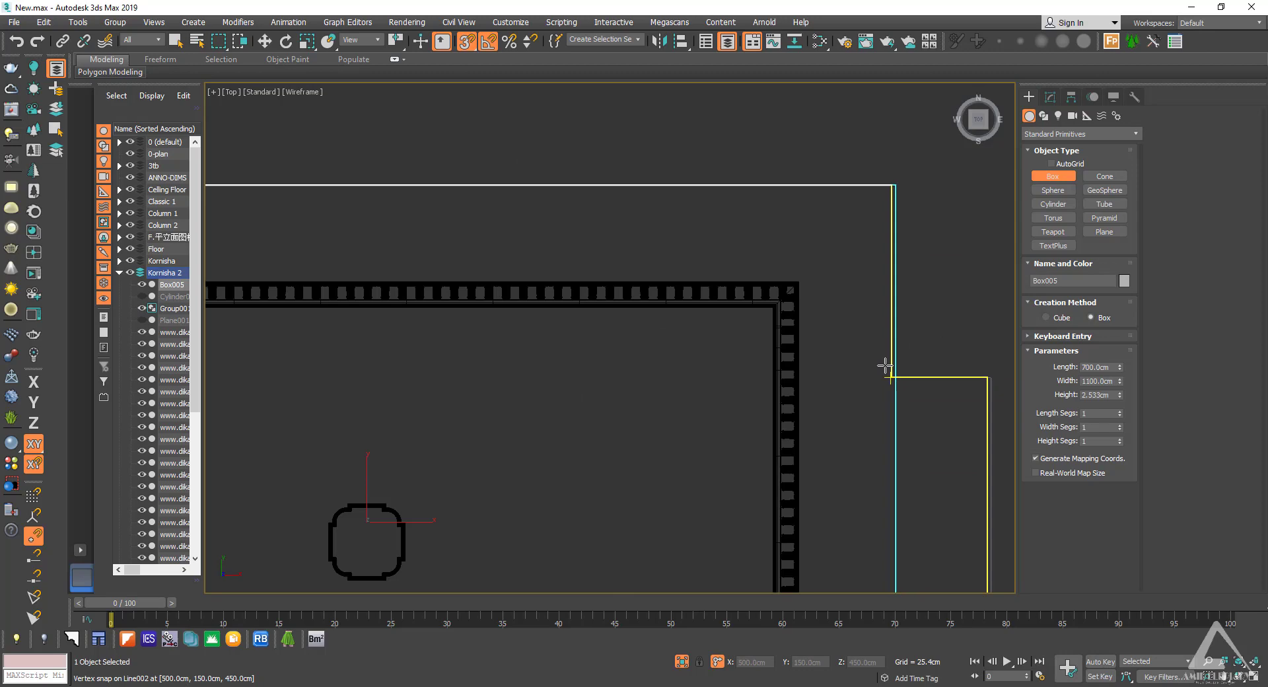
right_click(885, 366)
Step: Examine how the ceiling group's edges line up with the roof outline around the alcove corner
key("p")
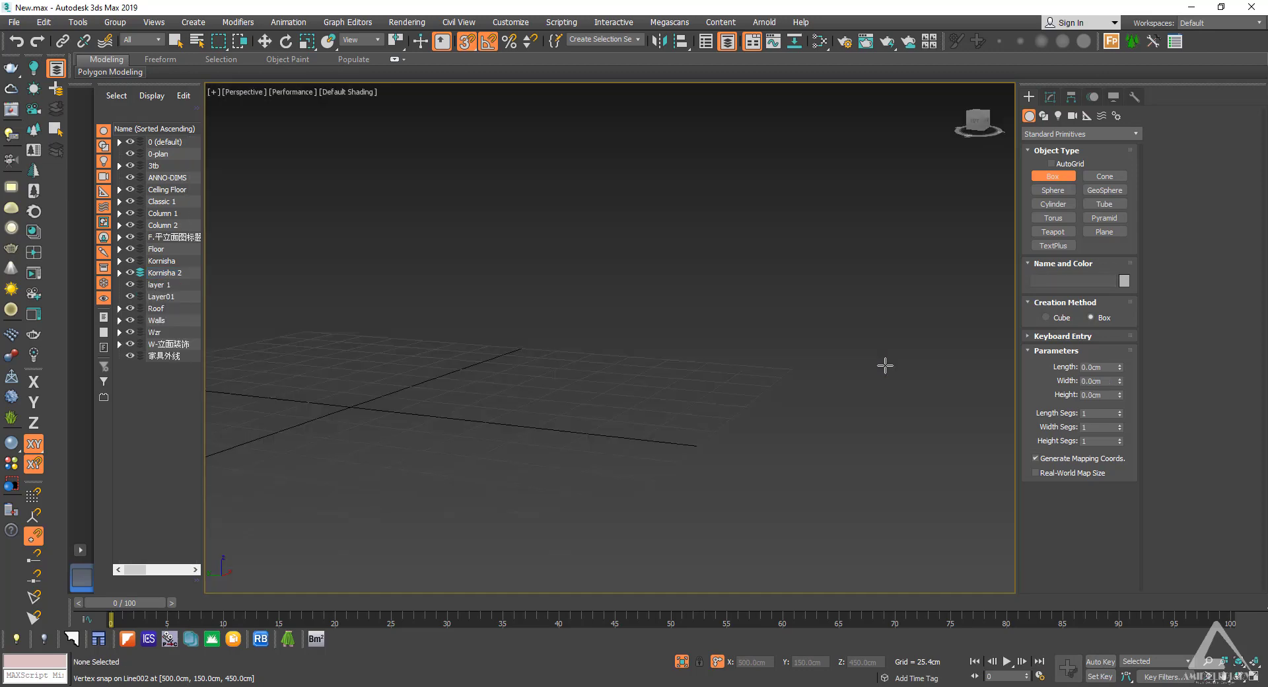
key("z")
key("s")
scroll(652, 401, "up", 8)
key("w")
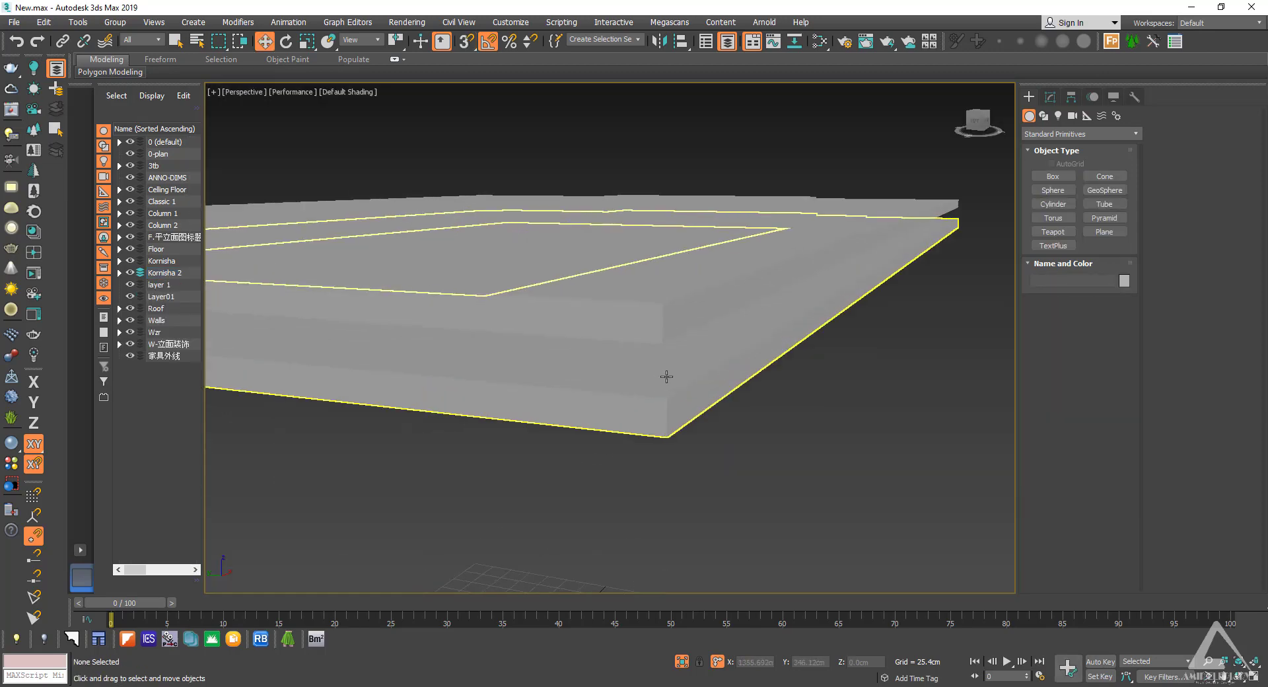
middle_click_drag(663, 407, 827, 359, "alt")
key("t")
scroll(766, 429, "down", 6)
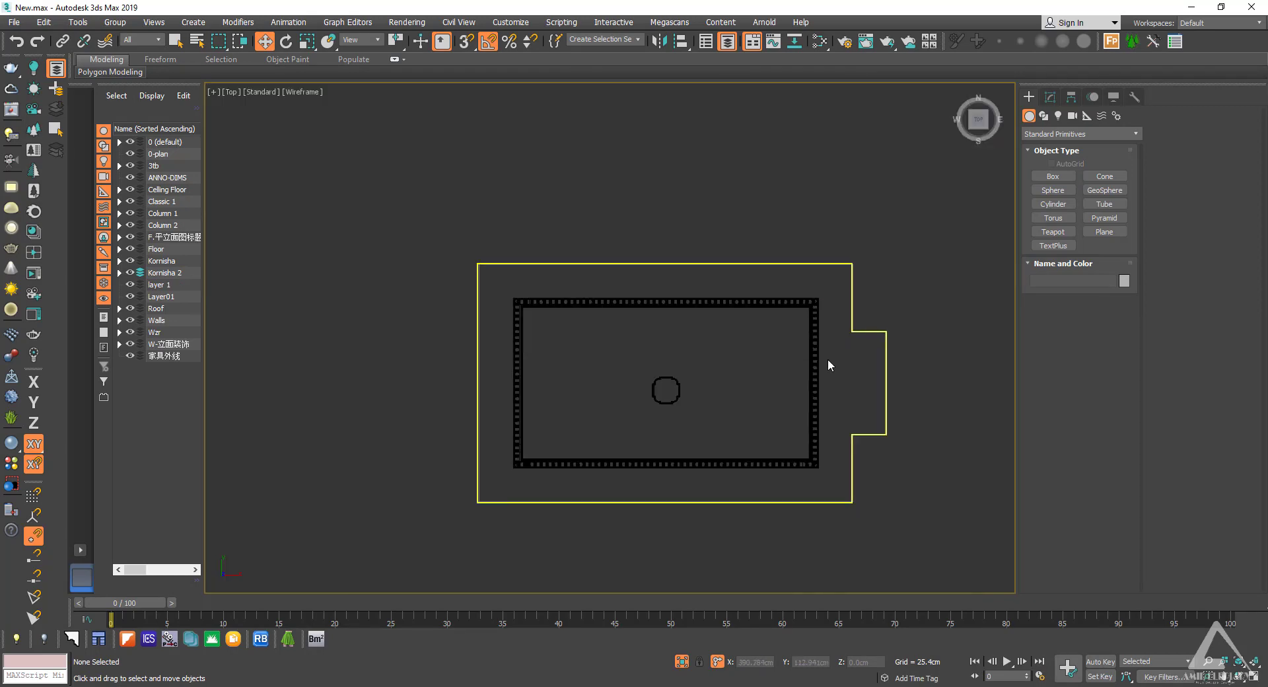
scroll(828, 362, "up", 2)
scroll(877, 262, "up", 5)
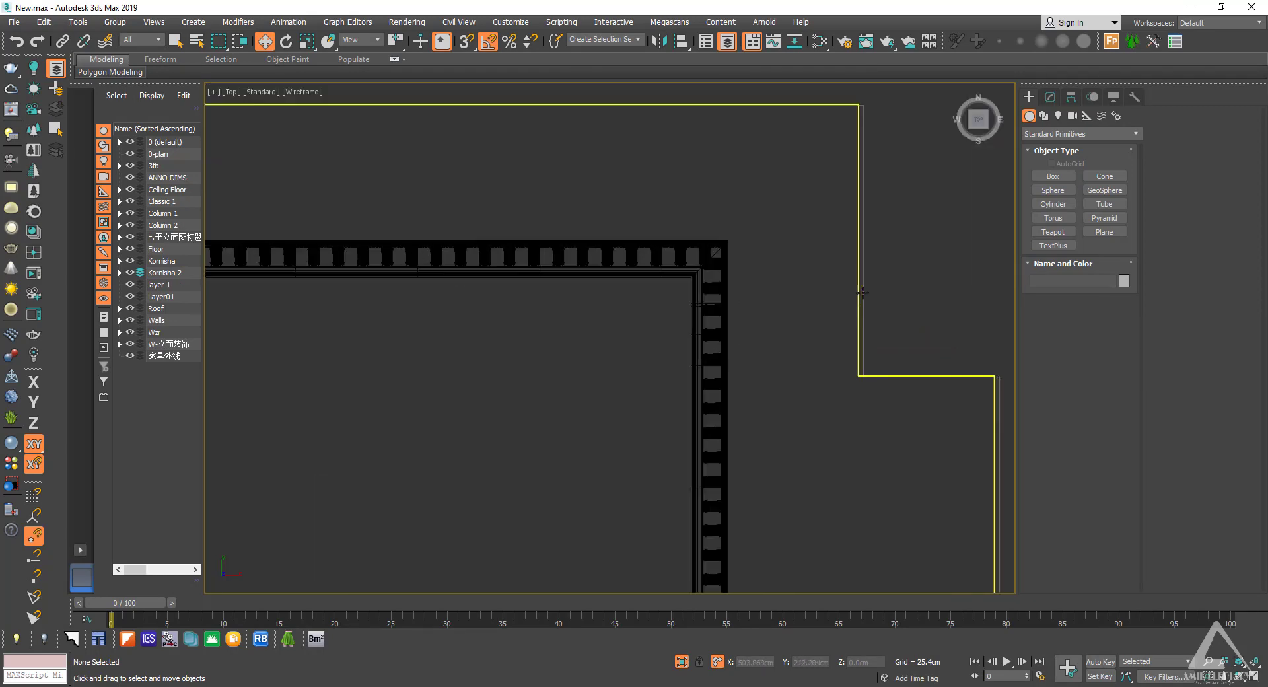
scroll(829, 398, "down", 3)
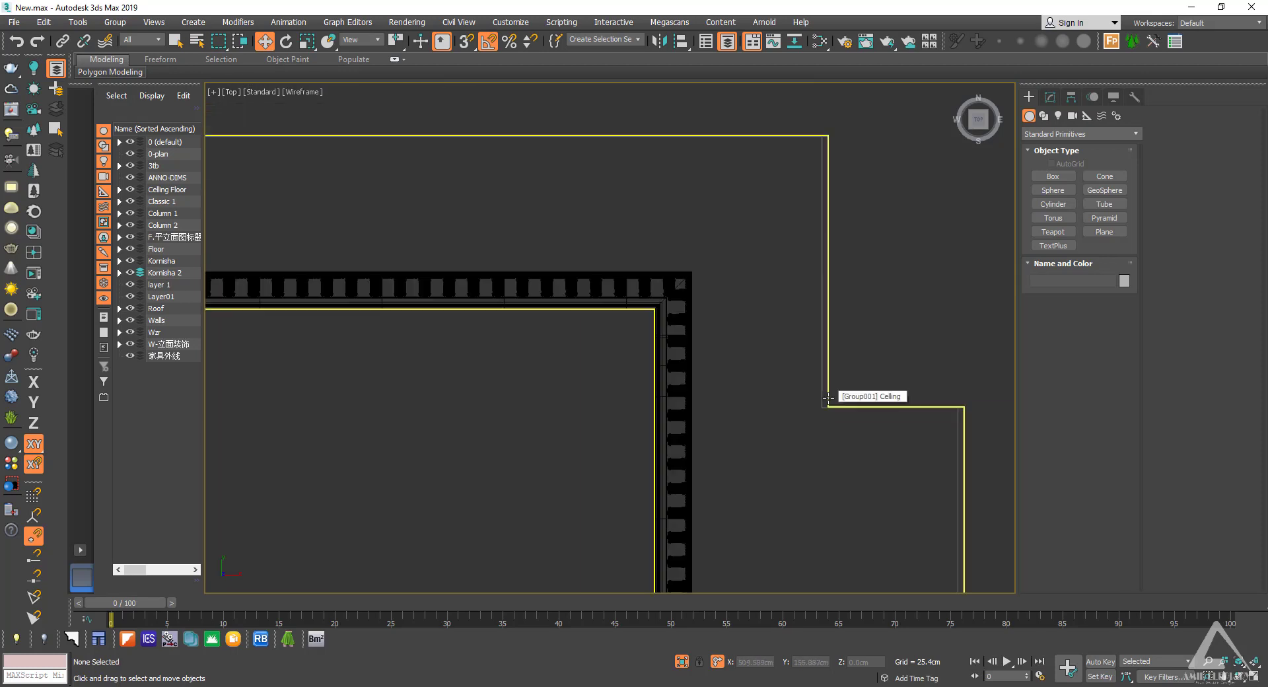
left_click(828, 399)
scroll(779, 398, "down", 4)
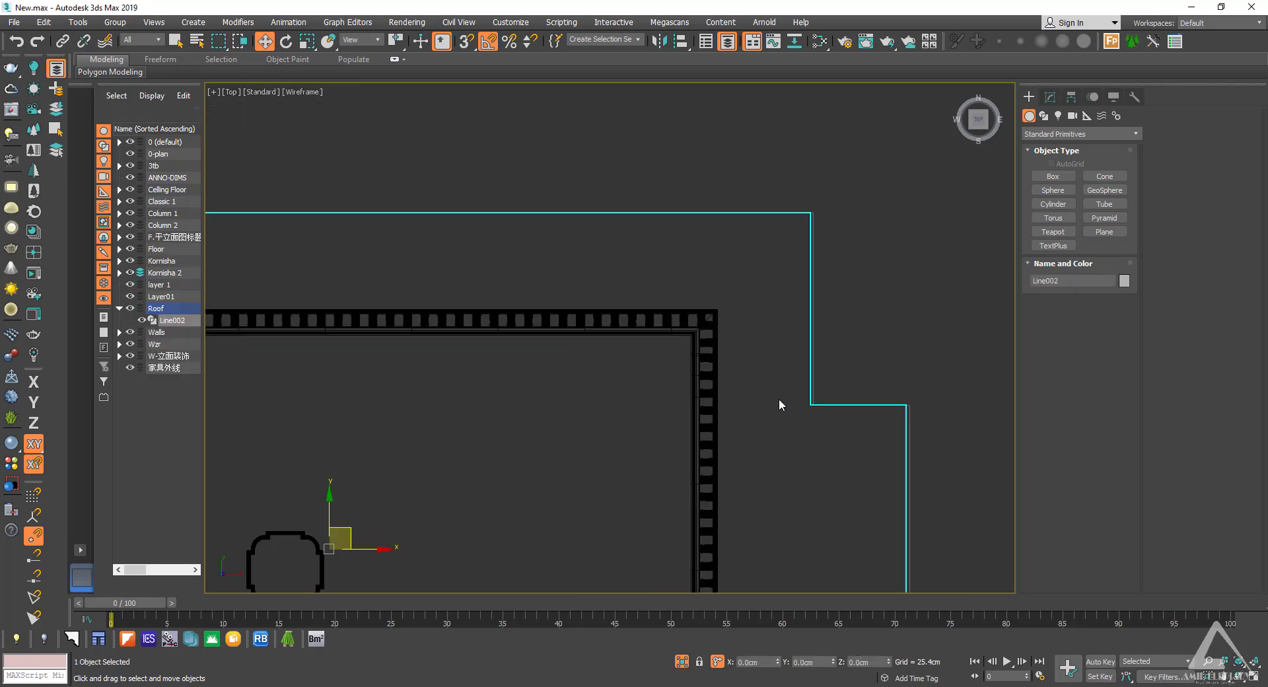
middle_click_drag(873, 333, 876, 354)
scroll(870, 412, "up", 2)
middle_click_drag(929, 304, 798, 401)
scroll(813, 377, "up", 3)
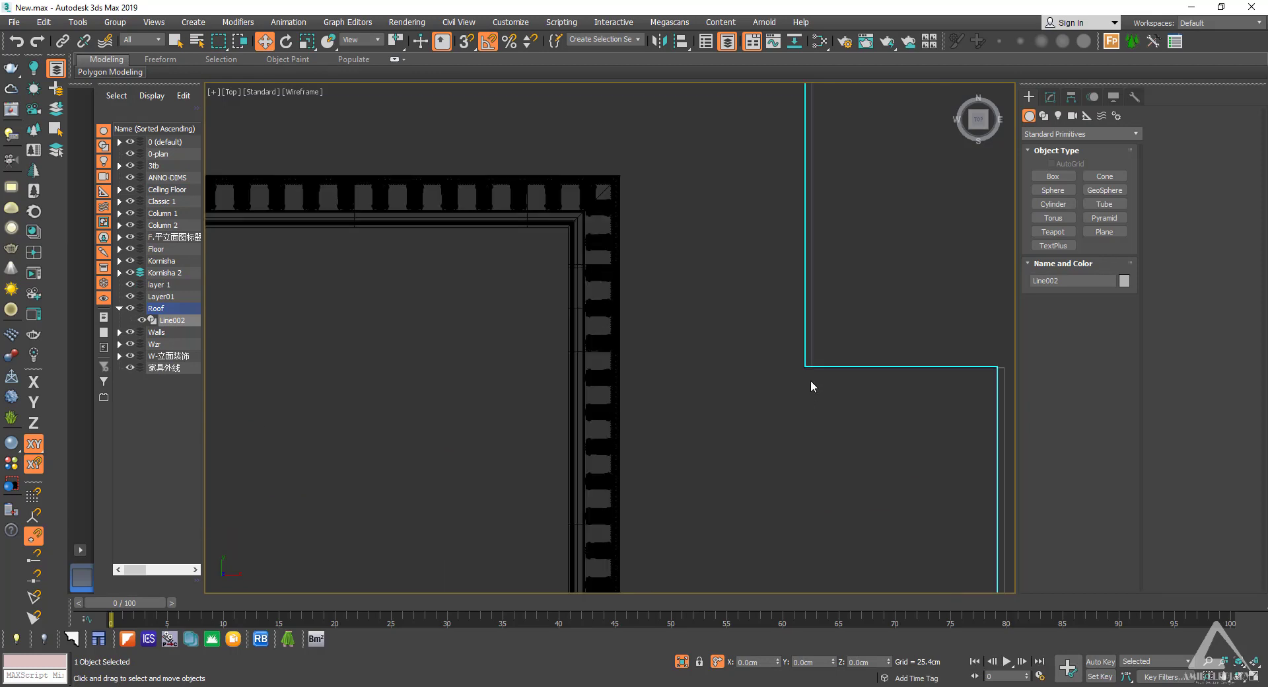
scroll(818, 370, "down", 6)
left_click(842, 334)
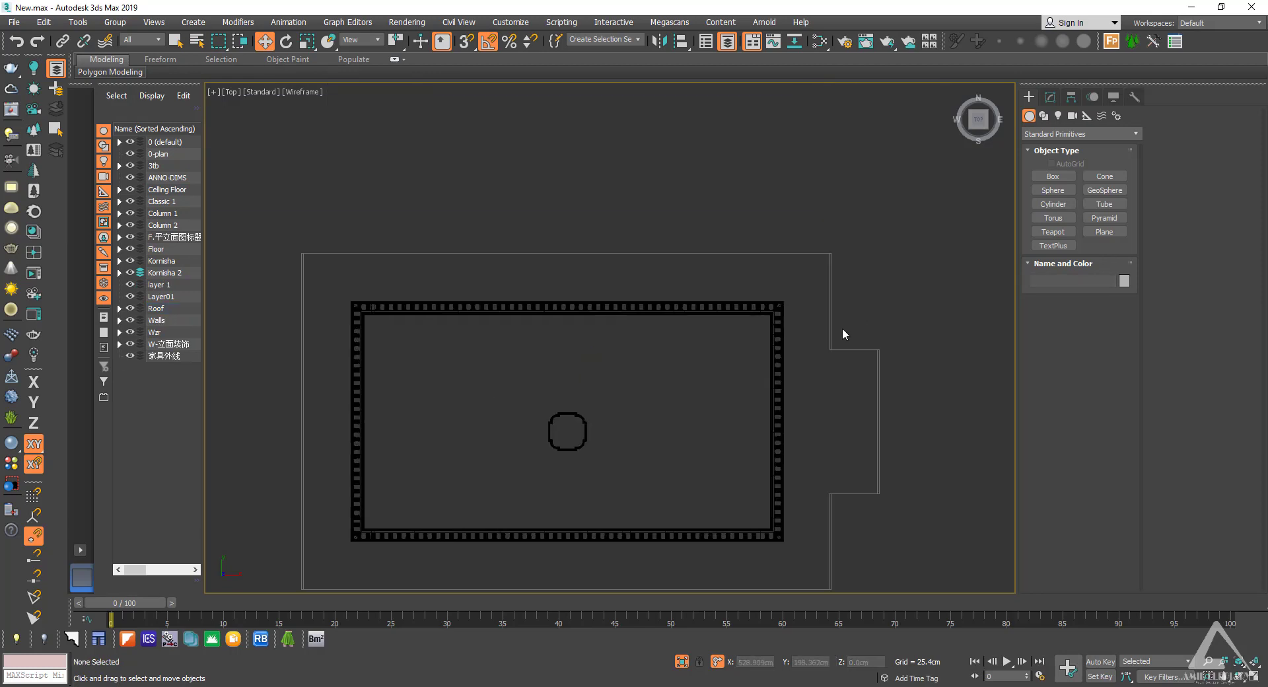
left_click(833, 332)
scroll(833, 362, "down", 2)
middle_click_drag(833, 362, 1034, 182)
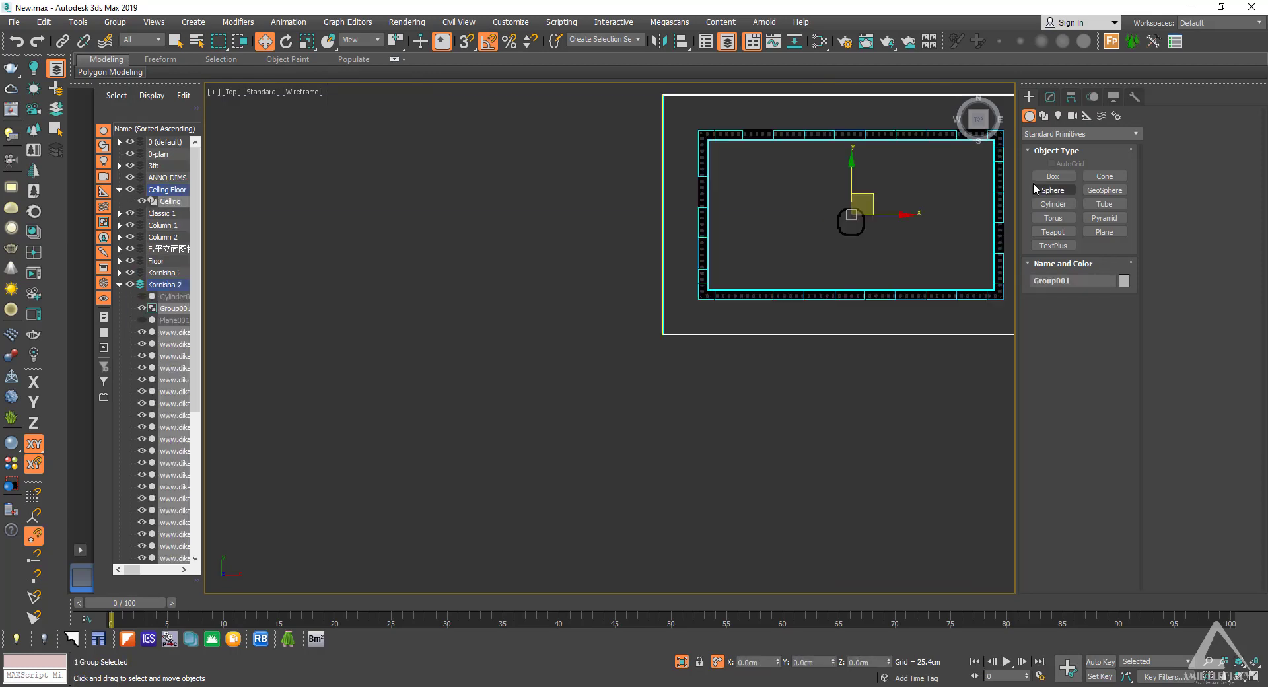
left_click(1039, 179)
scroll(666, 337, "up", 6)
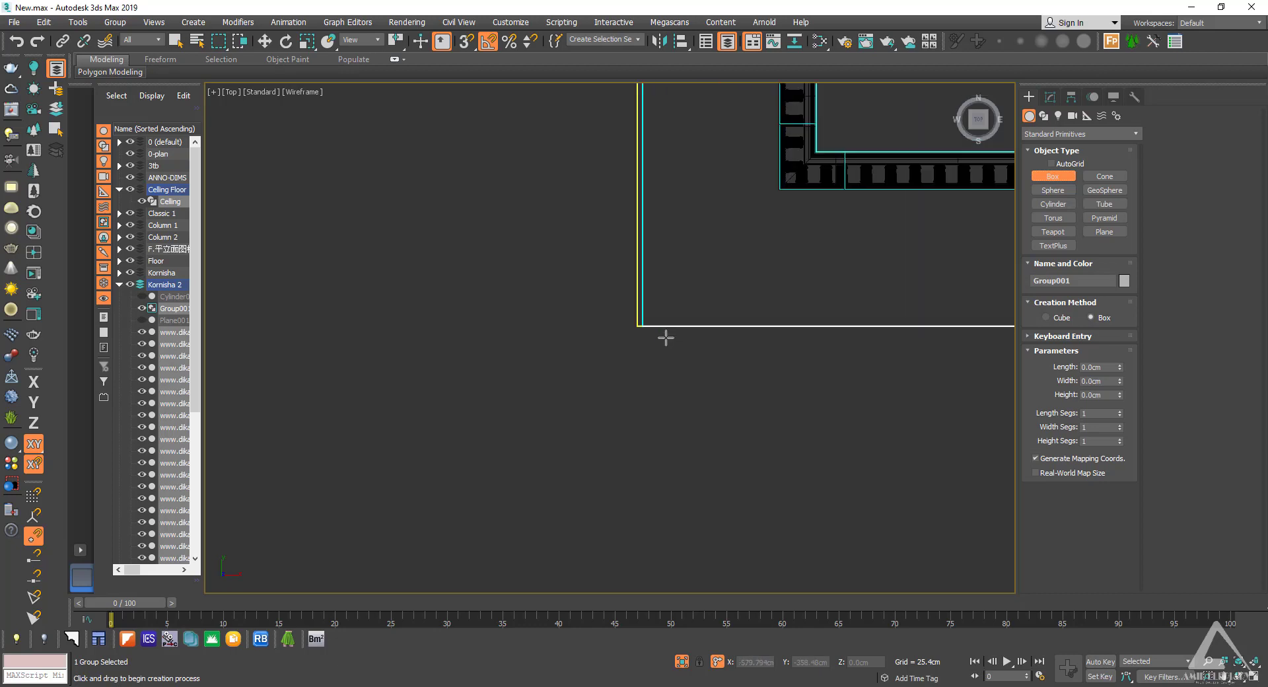
middle_click_drag(648, 339, 635, 333)
scroll(655, 346, "down", 5)
right_click(688, 363)
middle_click_drag(688, 363, 595, 428)
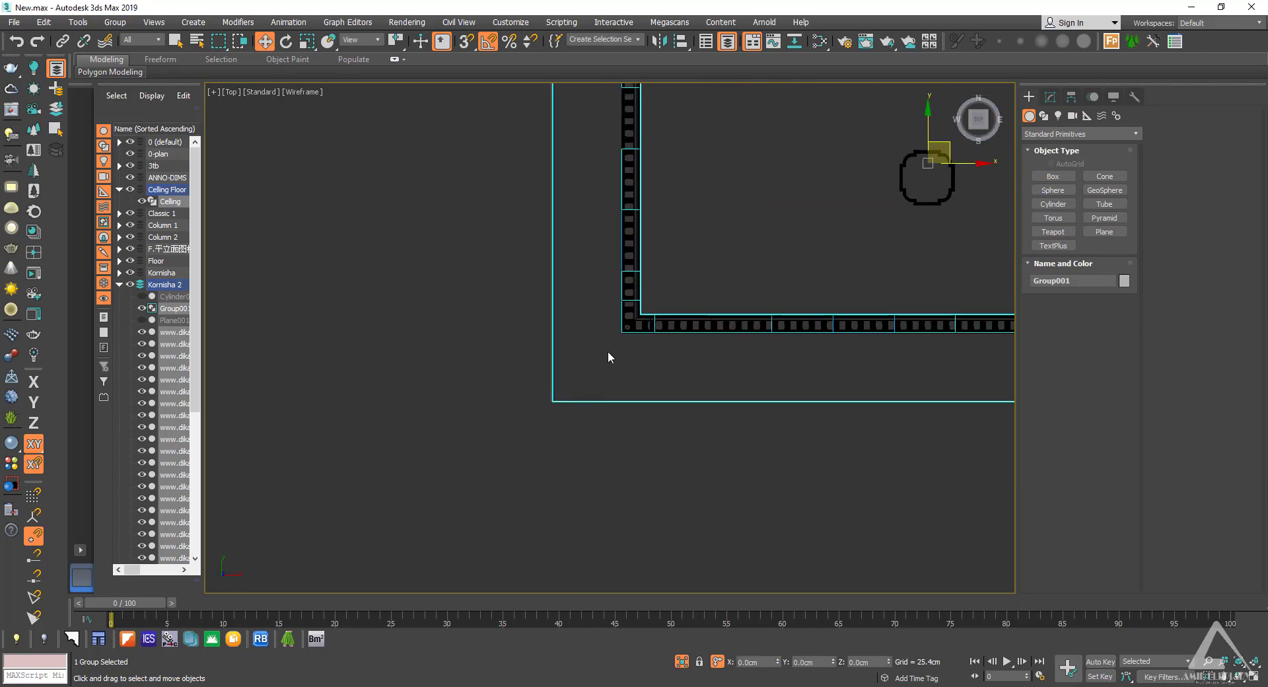
Step: Move the ceiling and cornice group with vertex snapping so its lower-left corner in plan meets the matching roof corner
left_click(608, 351)
left_click(652, 328)
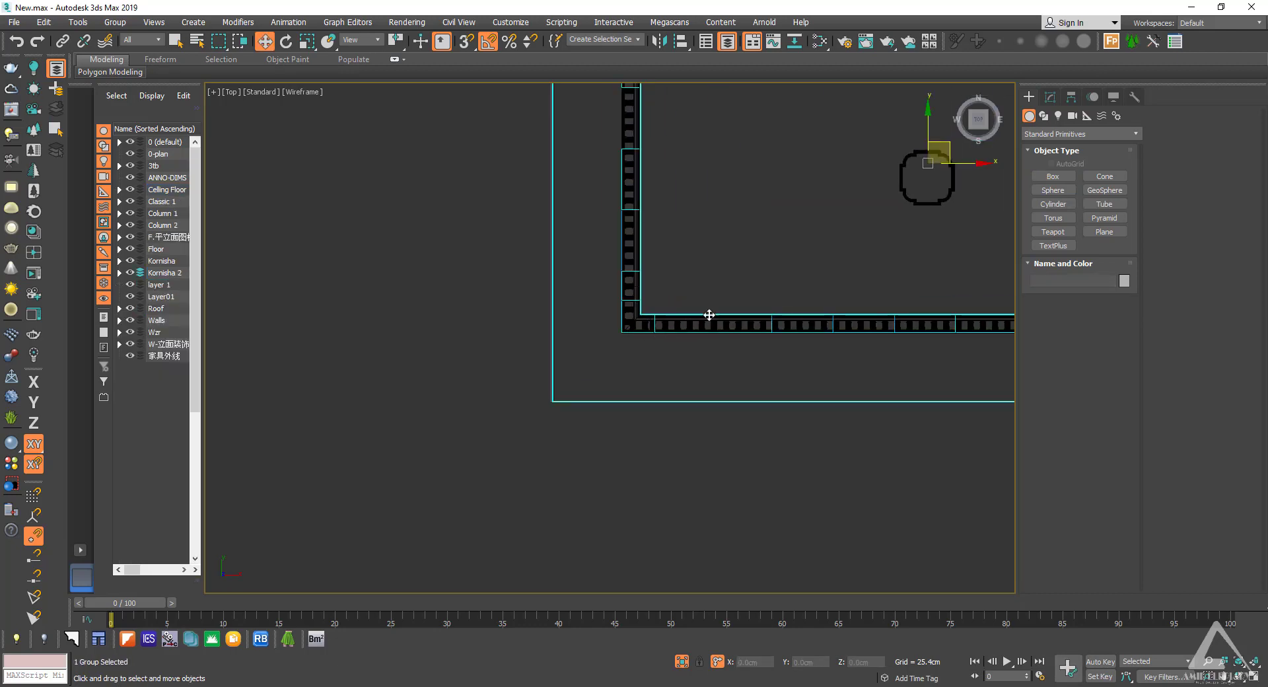
scroll(693, 320, "up", 3)
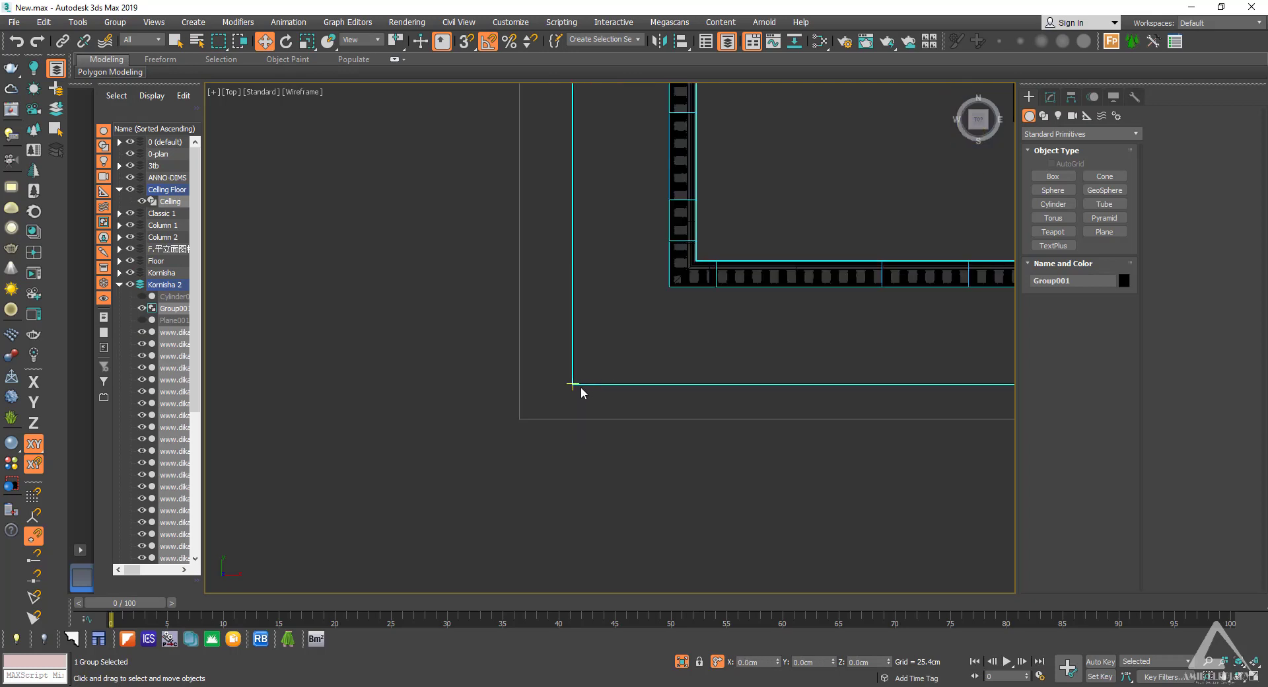
key("s")
left_click_drag(576, 384, 522, 420)
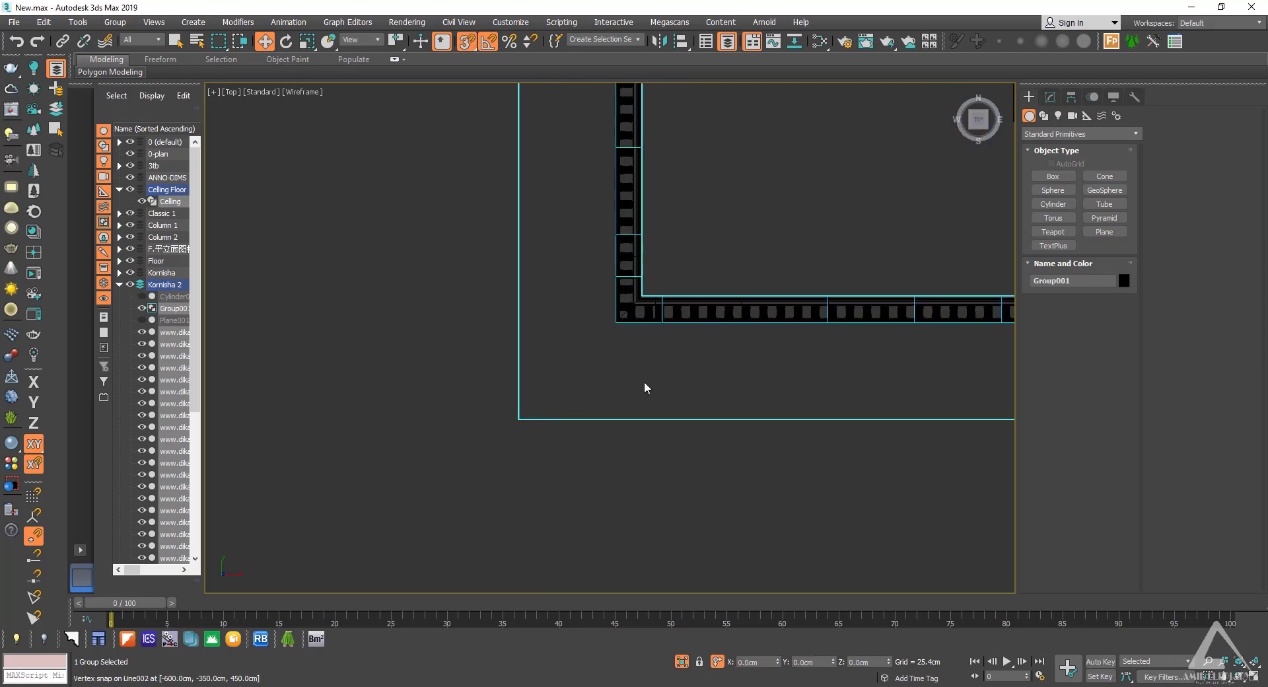
scroll(647, 386, "down", 3)
middle_click_drag(567, 429, 330, 556)
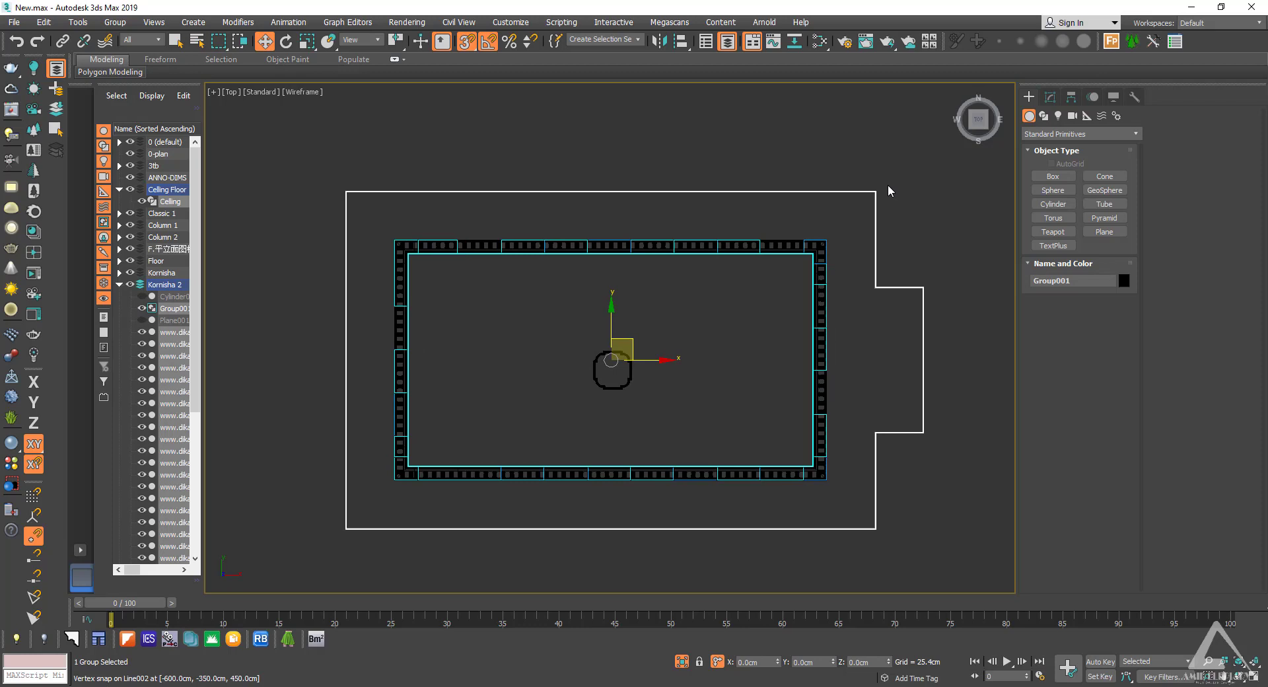
Step: Draw a standard box of 700 by 1100 cm, about 301.5 cm high, across the ceiling's main rectangle with vertex snapping, and turn snapping off
scroll(888, 190, "up", 2)
scroll(886, 191, "up", 2)
scroll(847, 225, "down", 3)
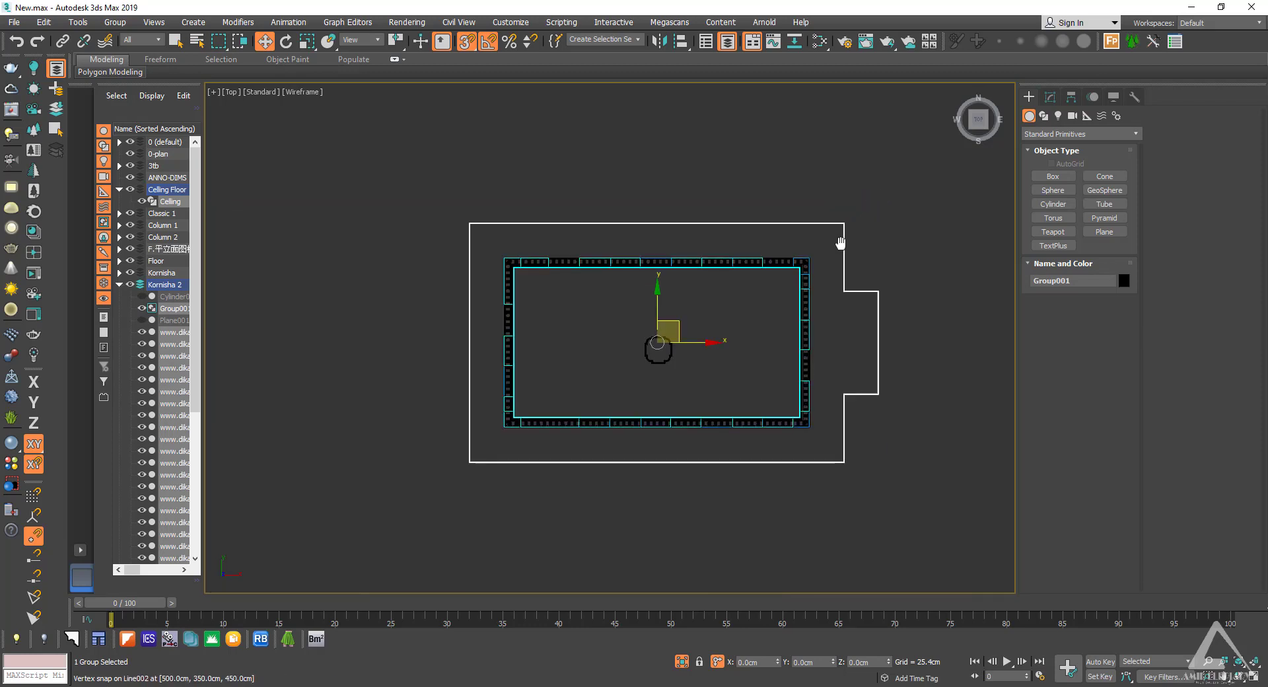
left_click(859, 242)
left_click(1053, 176)
left_click_drag(844, 221, 551, 431)
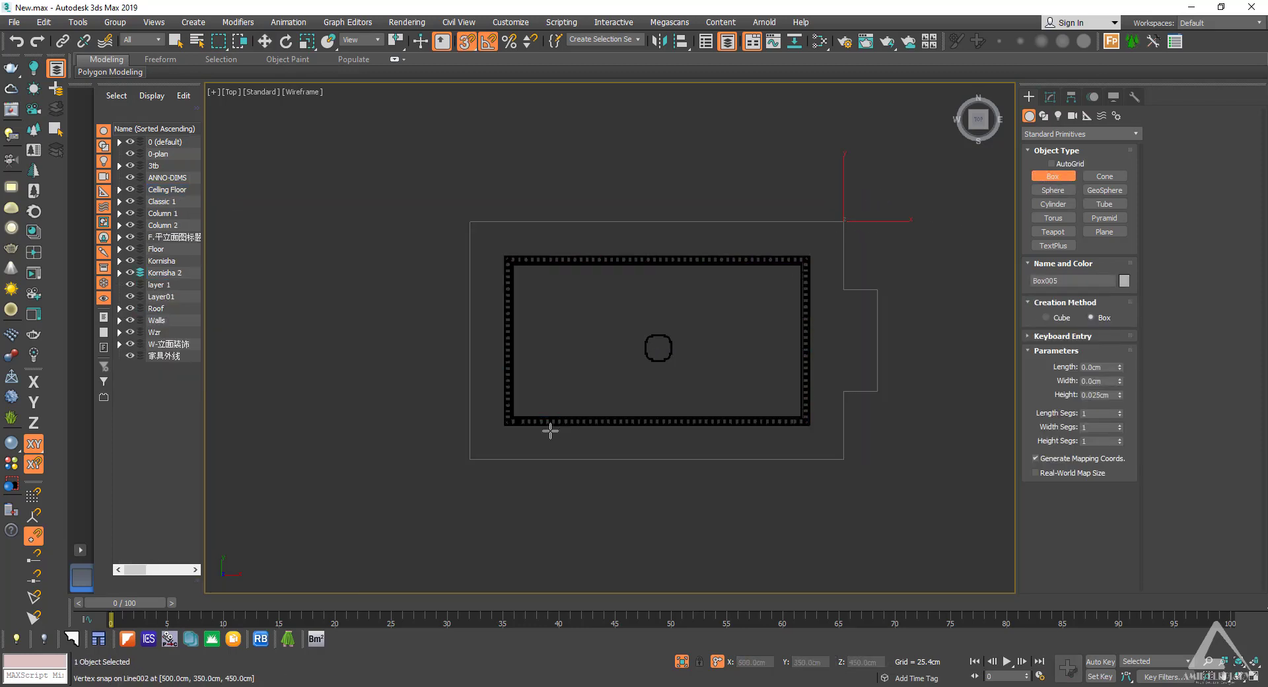
left_click_drag(471, 471, 471, 465)
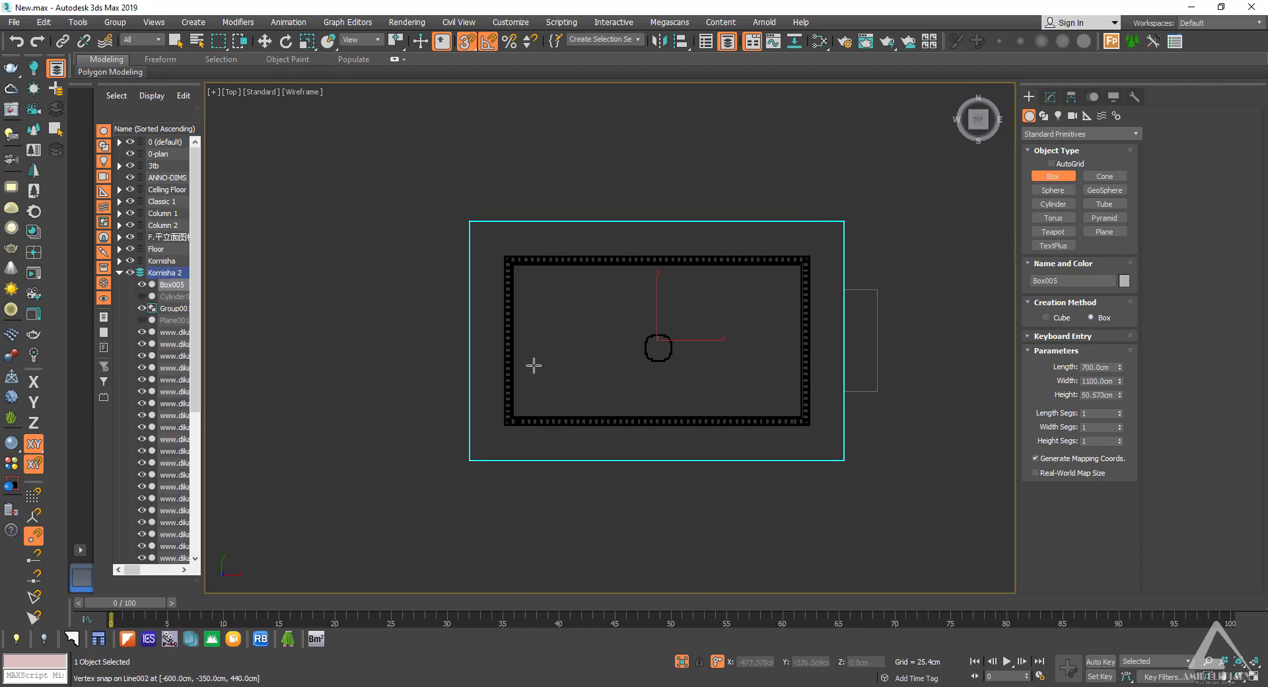
key("w")
key("s")
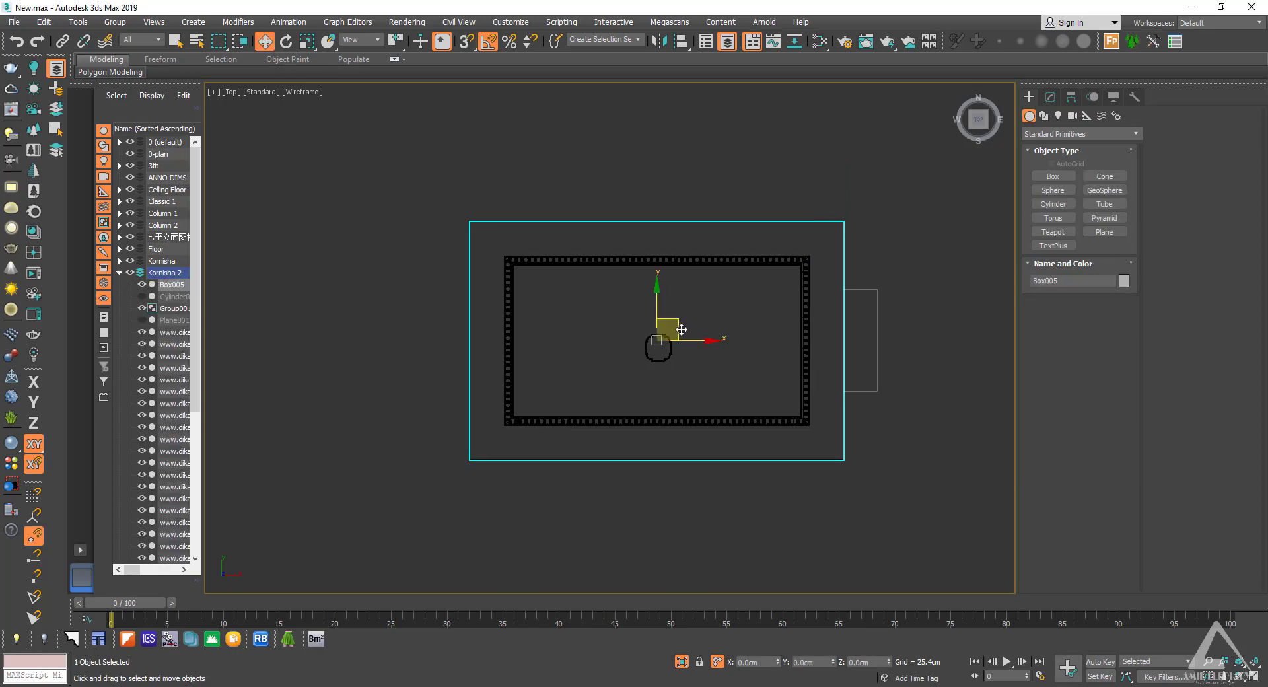
Step: Set the box's width segments to 2 to mark the ceiling's middle along X, and deselect it
scroll(681, 335, "up", 2)
scroll(692, 360, "down", 2)
middle_click_drag(693, 362, 690, 388)
scroll(697, 368, "up", 2)
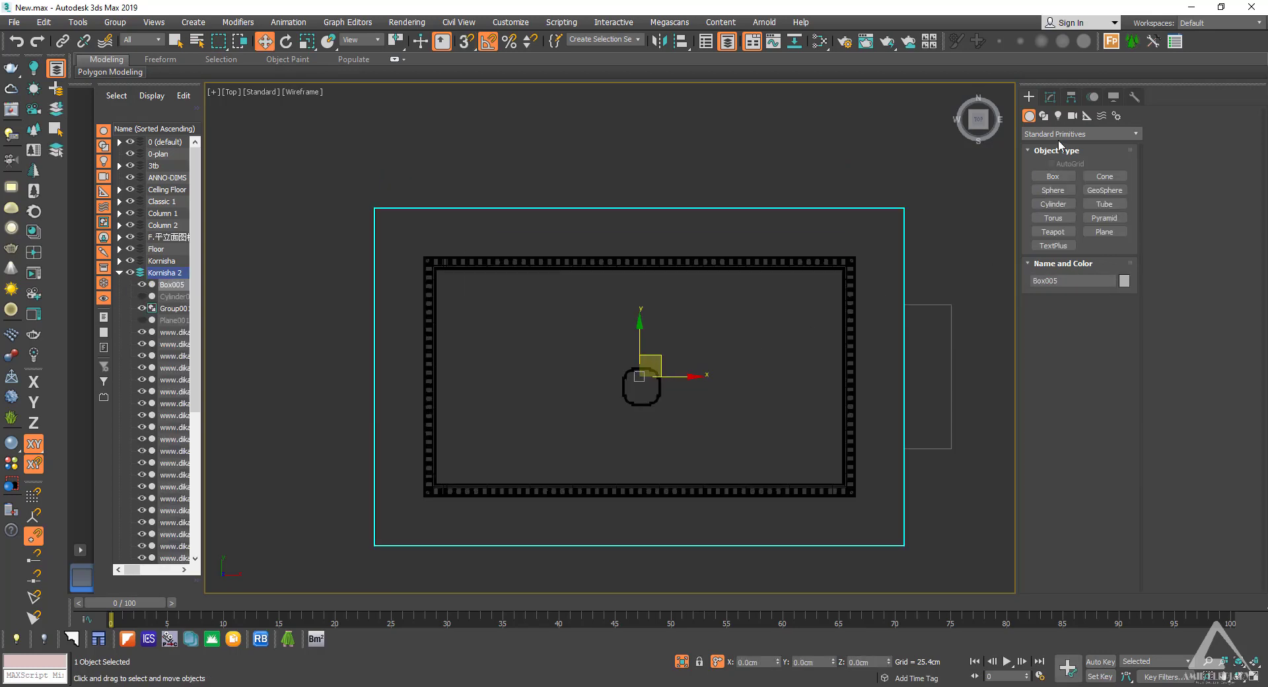
left_click(1050, 97)
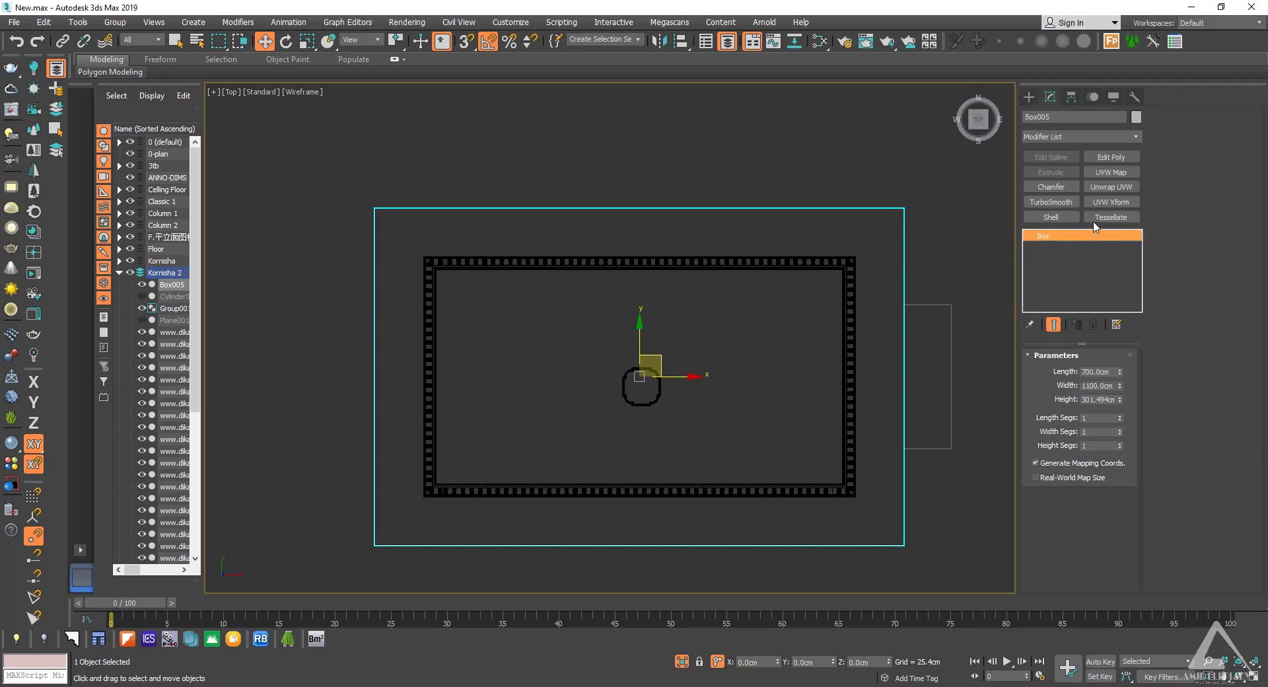
left_click(1120, 428)
scroll(687, 408, "up", 2)
left_click(680, 407)
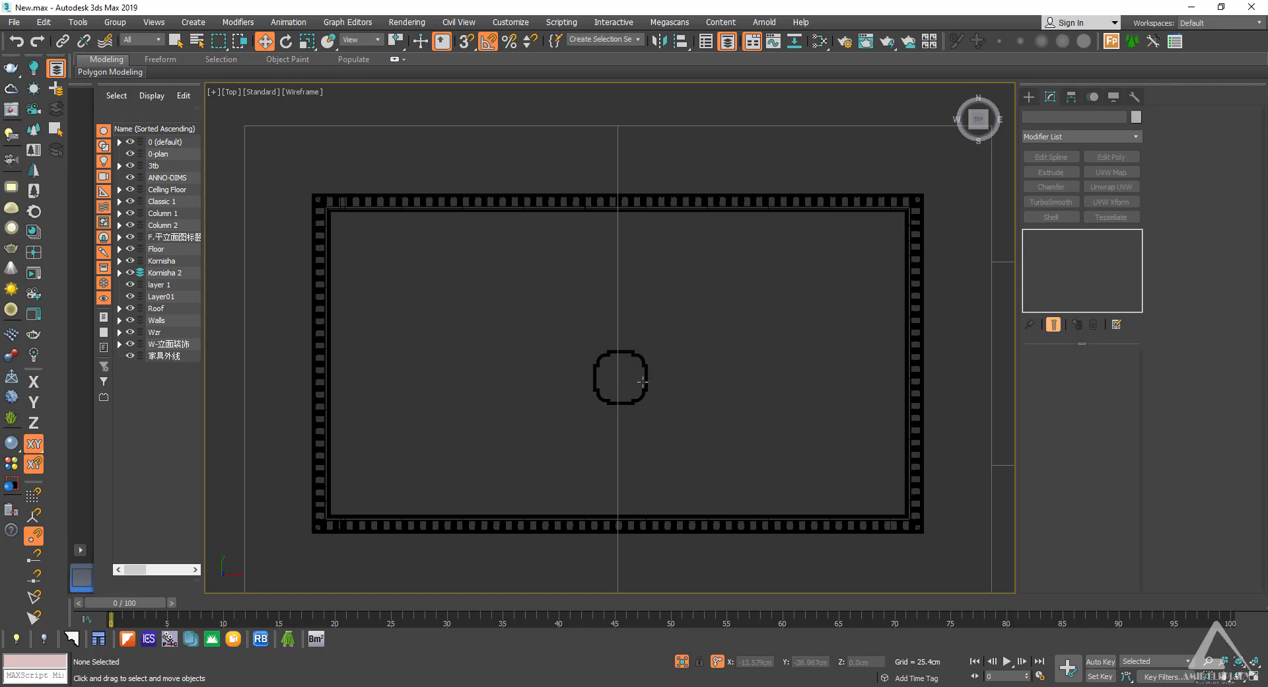
Step: Move the small ornament frame along X so it is centred on the box's vertical dividing line
left_click(648, 379)
scroll(621, 357, "up", 5)
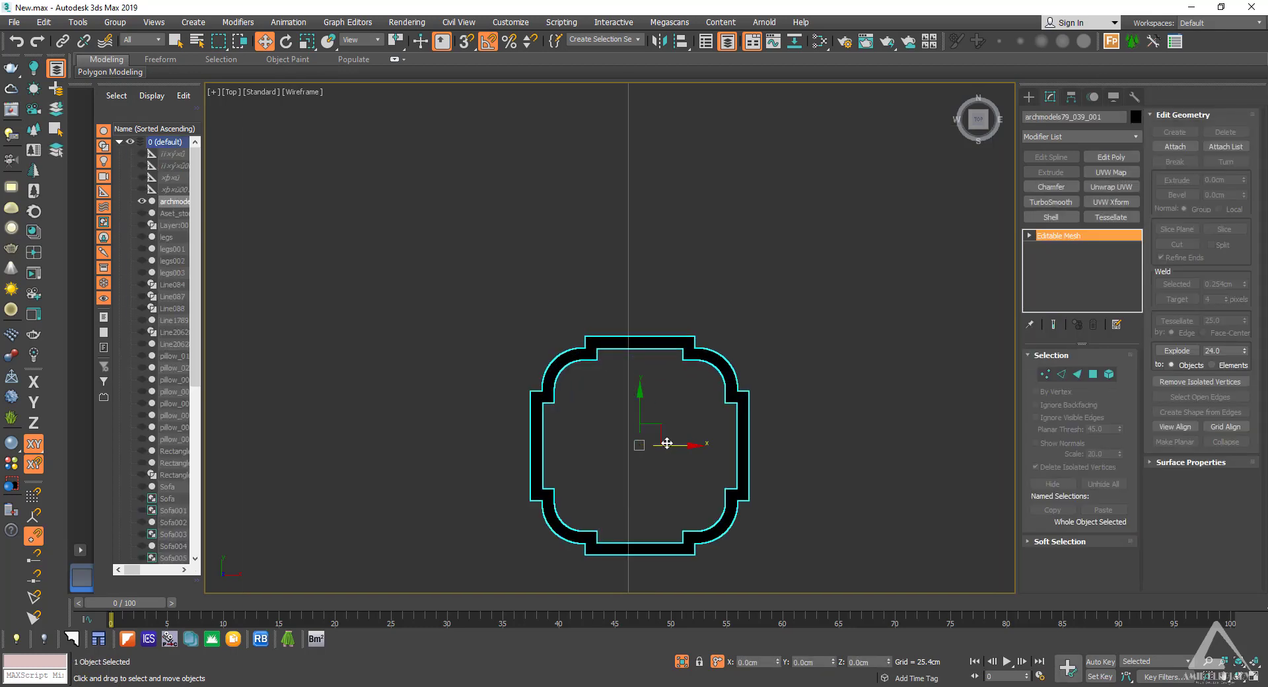
left_click_drag(652, 442, 654, 442)
scroll(714, 253, "down", 3)
Step: Set the box's length segments to 2 so its dividing lines cross at the ceiling's centre, and deselect it
left_click(669, 224)
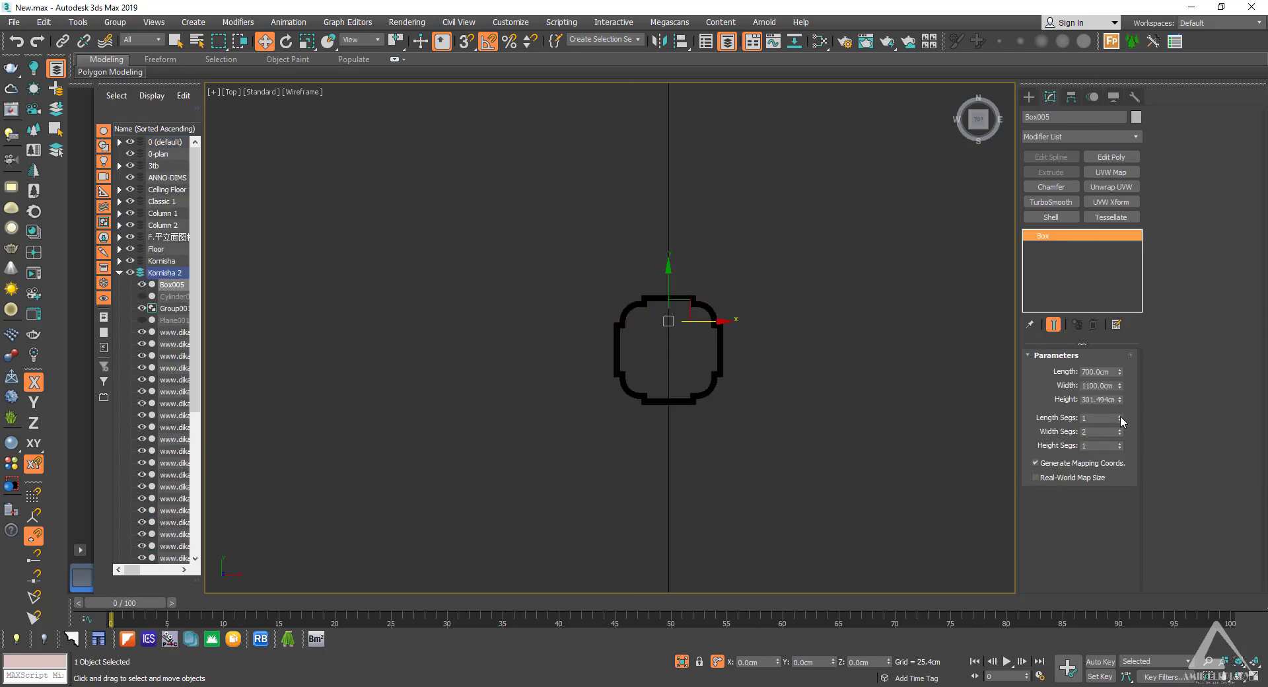
left_click(1121, 417)
left_click_drag(859, 378, 668, 433)
left_click(753, 386)
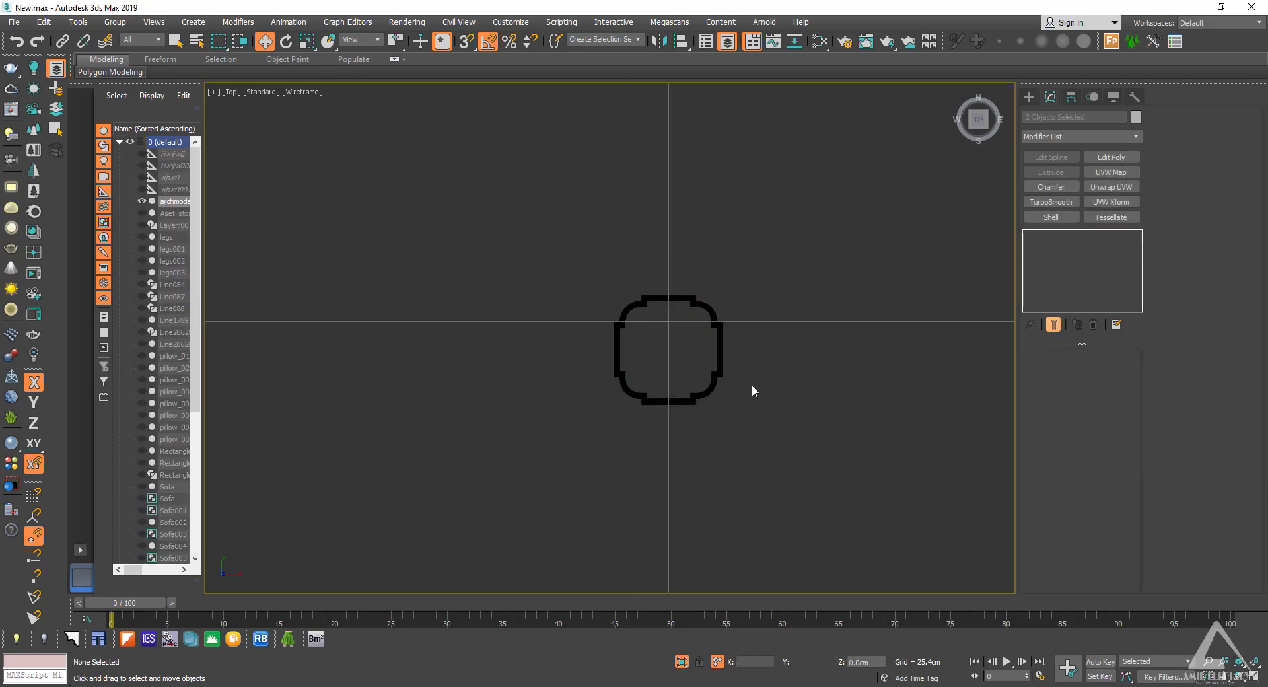
Step: Move the ornament frame along Y and fine-tune it along X so its pivot sits on the crossing of the box's dividing lines
left_click_drag(751, 410, 664, 297)
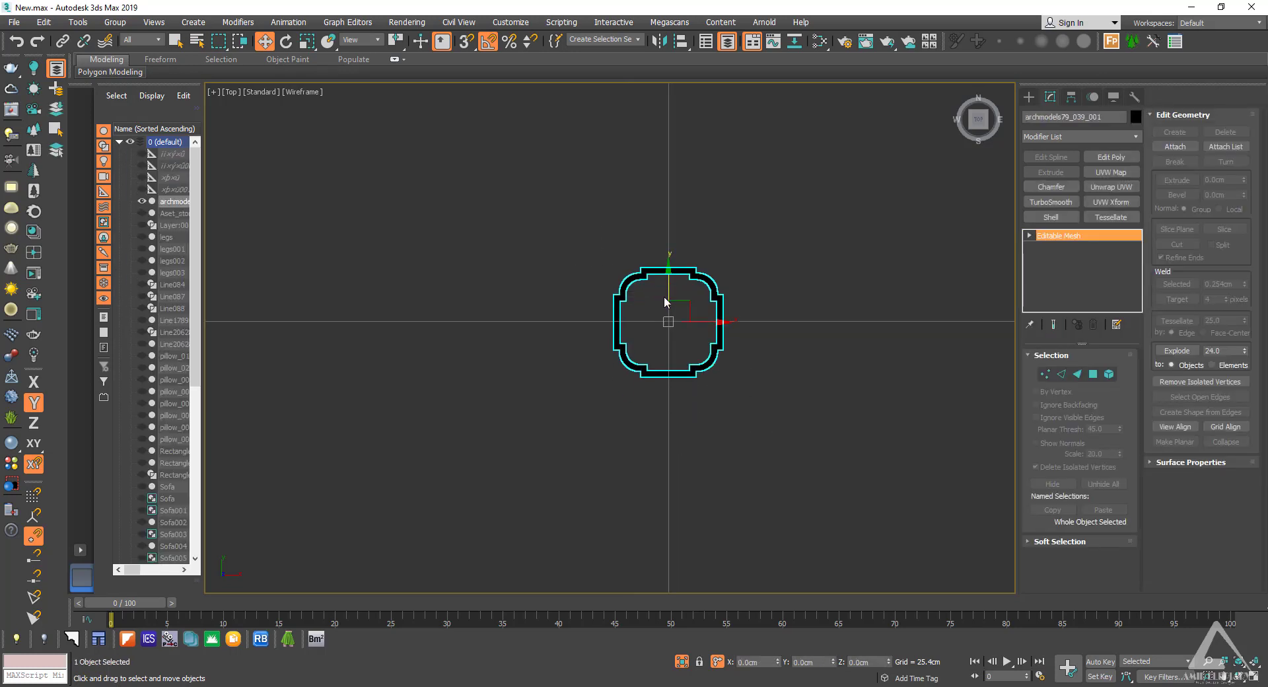
scroll(667, 304, "up", 5)
scroll(659, 395, "up", 5)
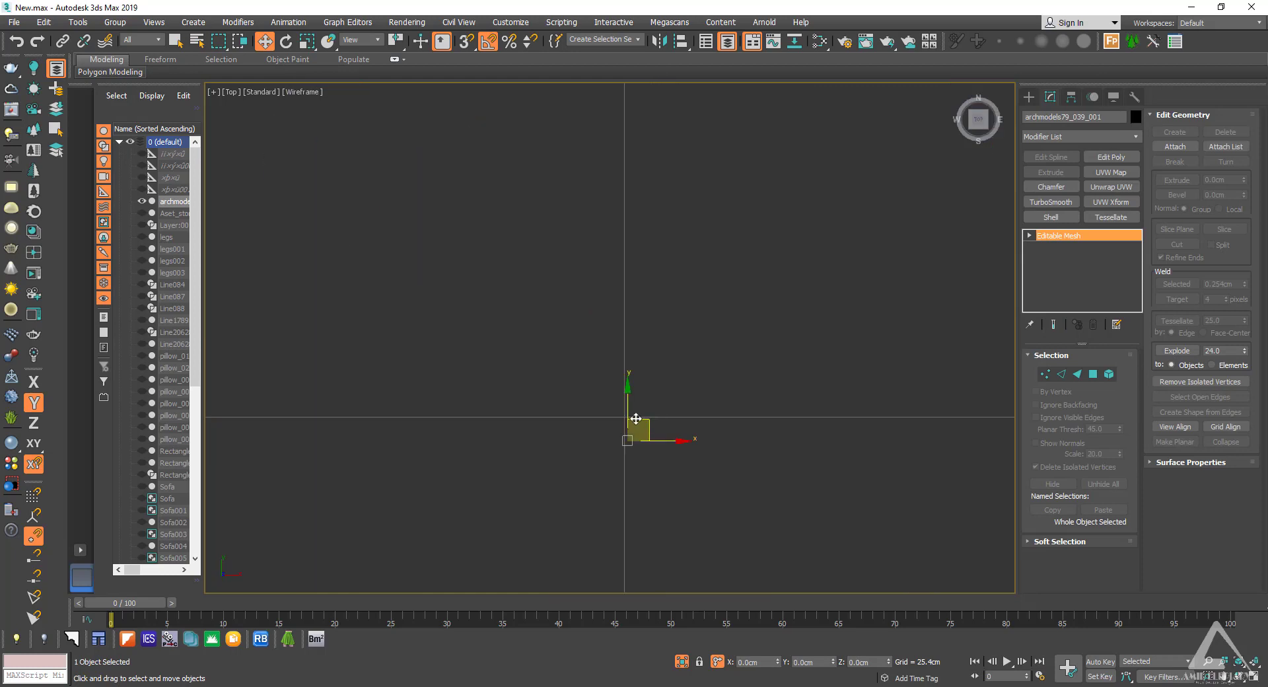
left_click_drag(636, 418, 619, 396)
key("F5")
scroll(660, 422, "down", 6)
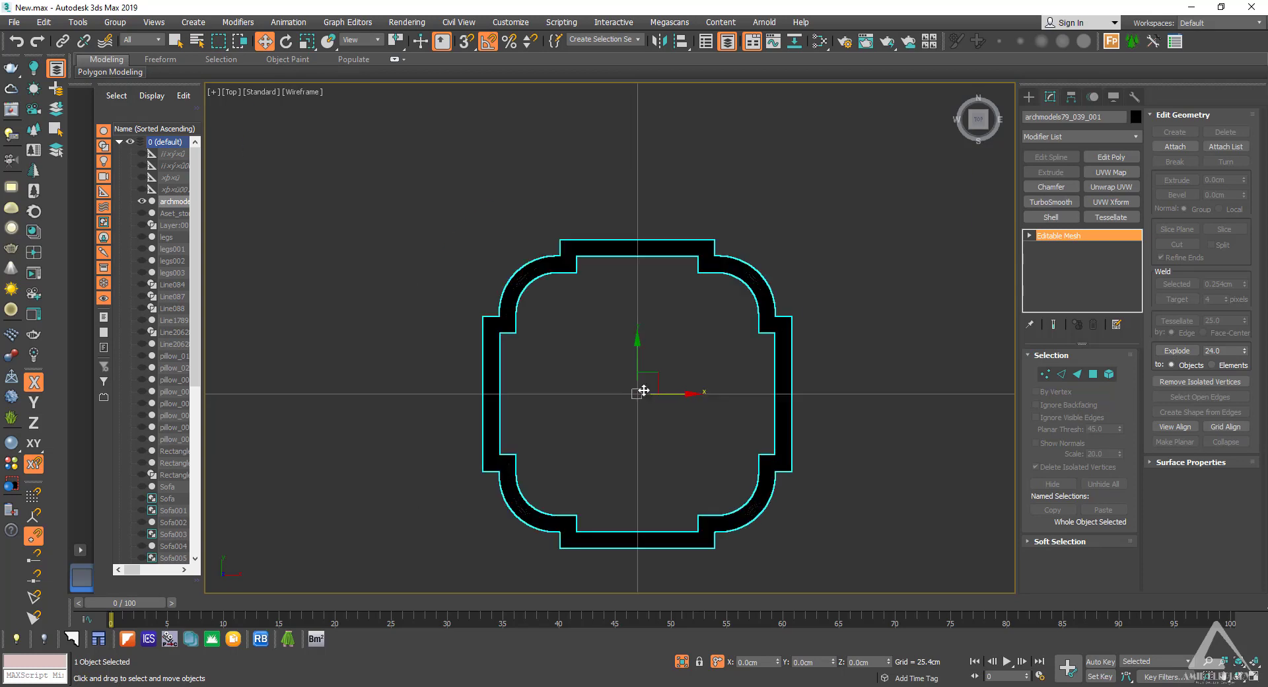
Step: Add an Edit Poly modifier to the ornament frame and select the vertices of its right half
left_click(709, 418)
left_click(702, 415)
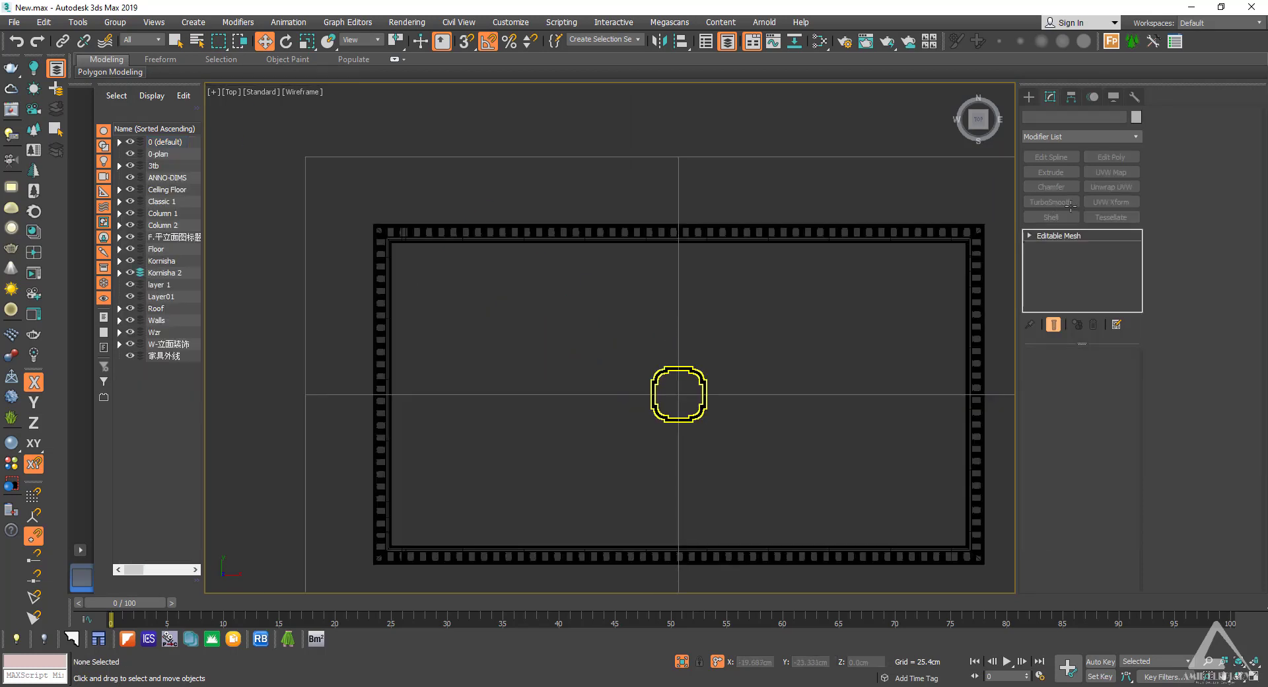
left_click(1110, 157)
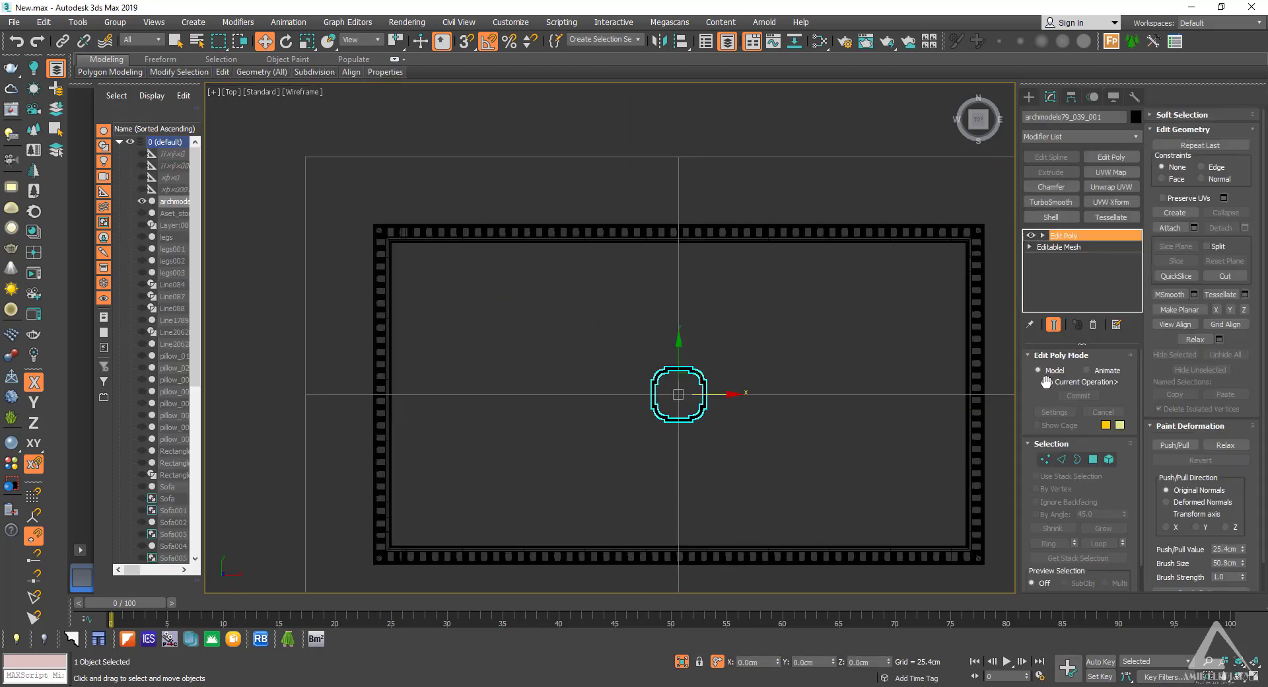
left_click(1046, 459)
left_click_drag(743, 307, 692, 468)
Step: Try offsetting the frame's right-half vertices along X by about 366.6 cm and by -365 cm, undoing both moves
left_click_drag(728, 395, 978, 395)
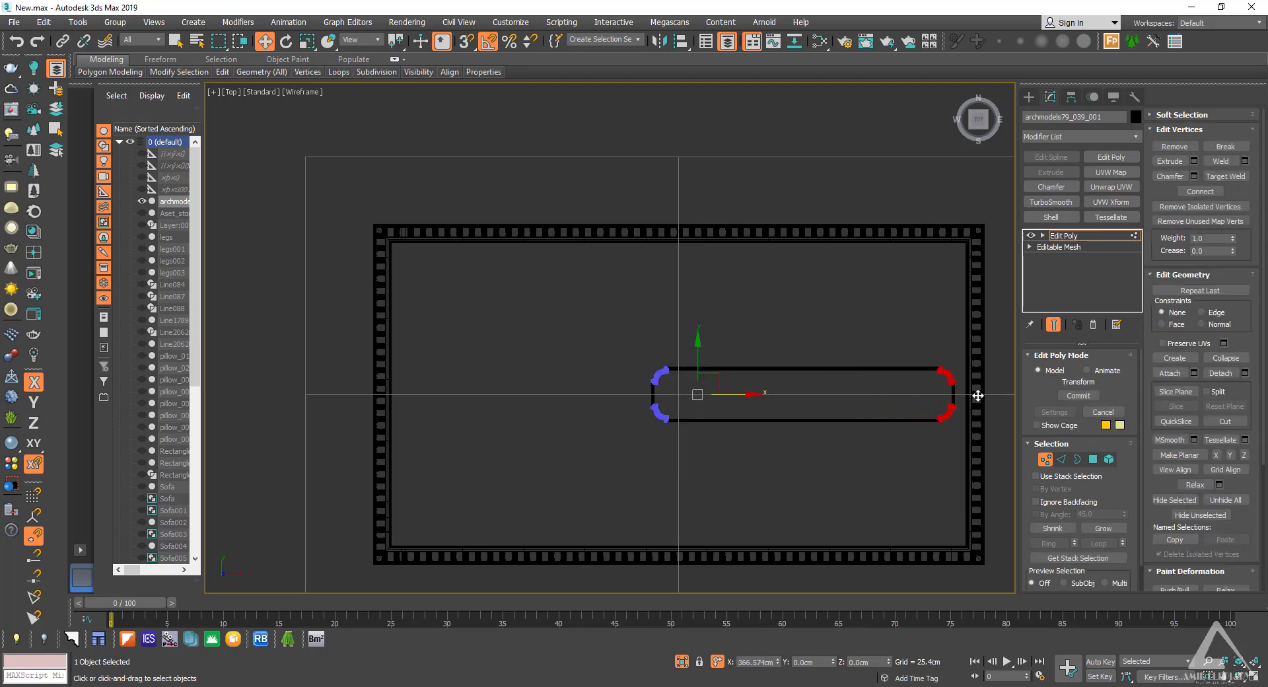
key("ctrl+z")
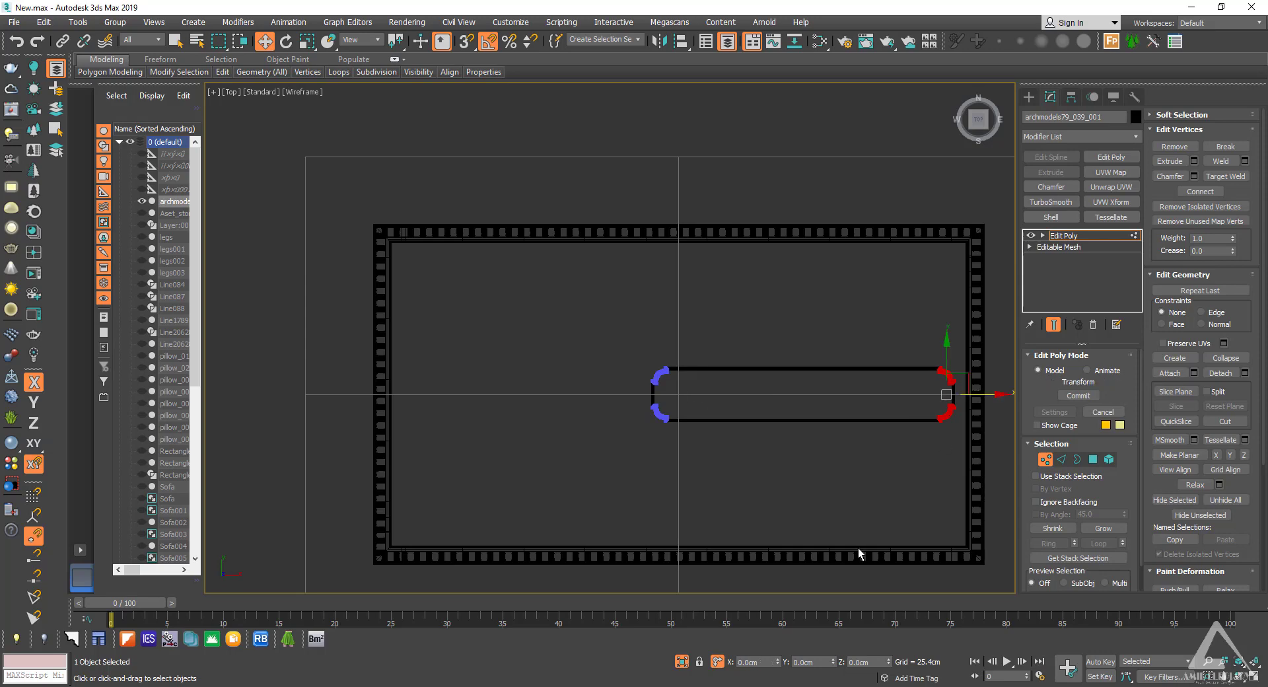
key("ctrl+z")
left_click(753, 661)
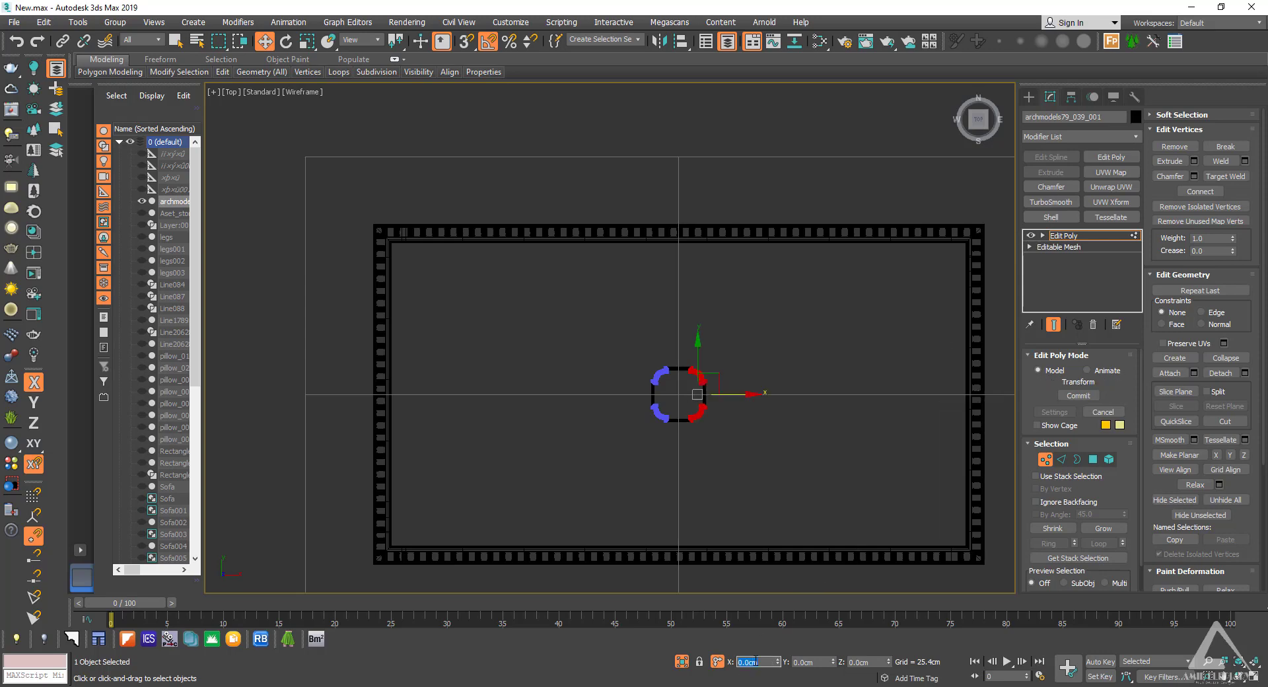
type("-365")
key("Return")
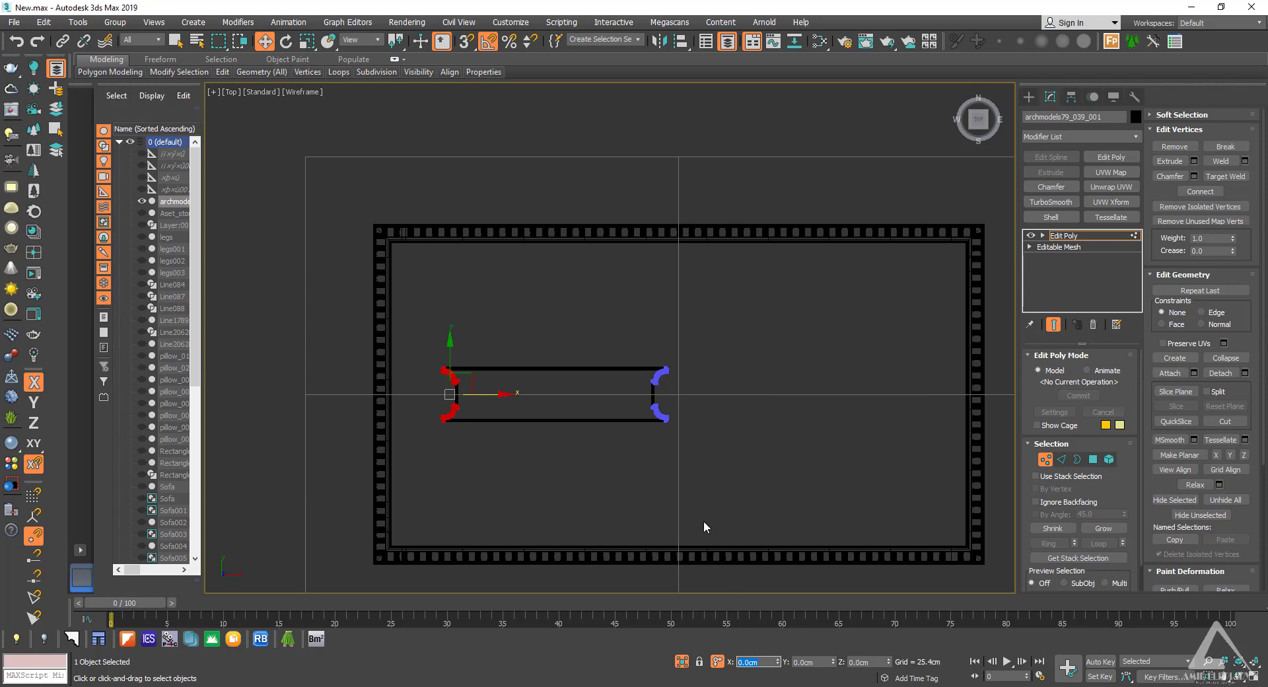
key("ctrl+z")
Step: Stretch the frame along X by offsetting its right-half vertices 365 cm and its left-half vertices -365 cm
double_click(772, 666)
type("365")
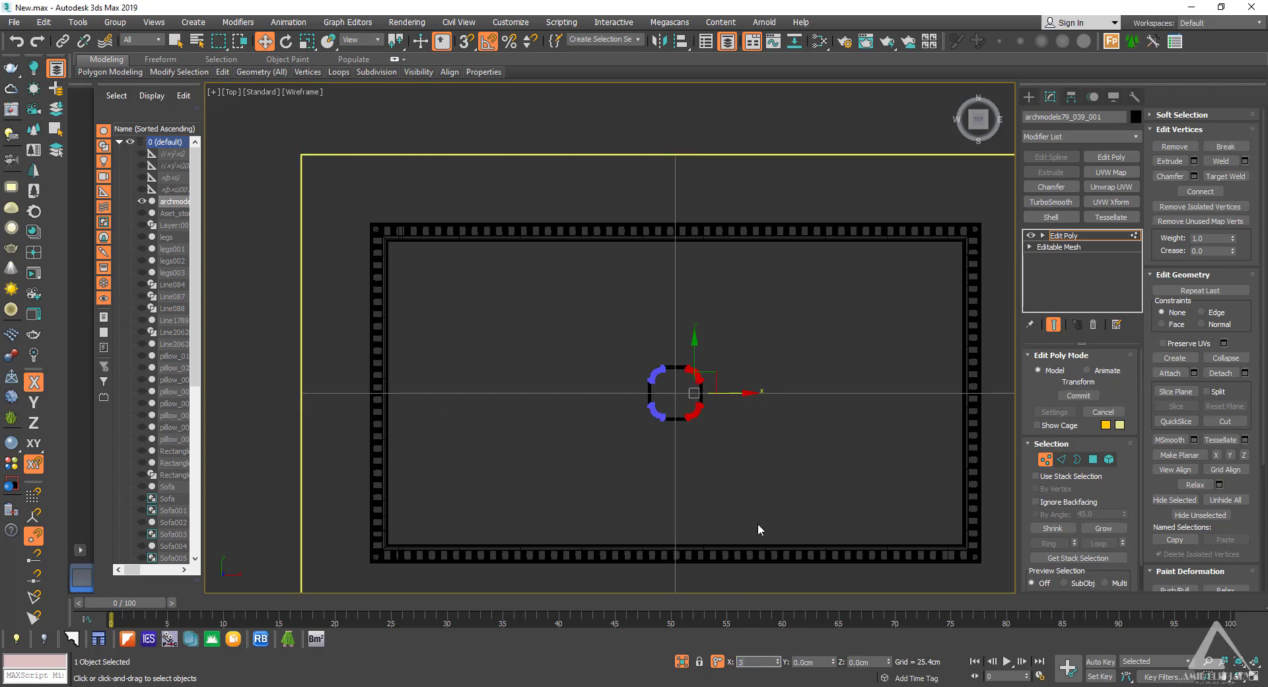
key("Return")
left_click_drag(721, 334, 547, 485)
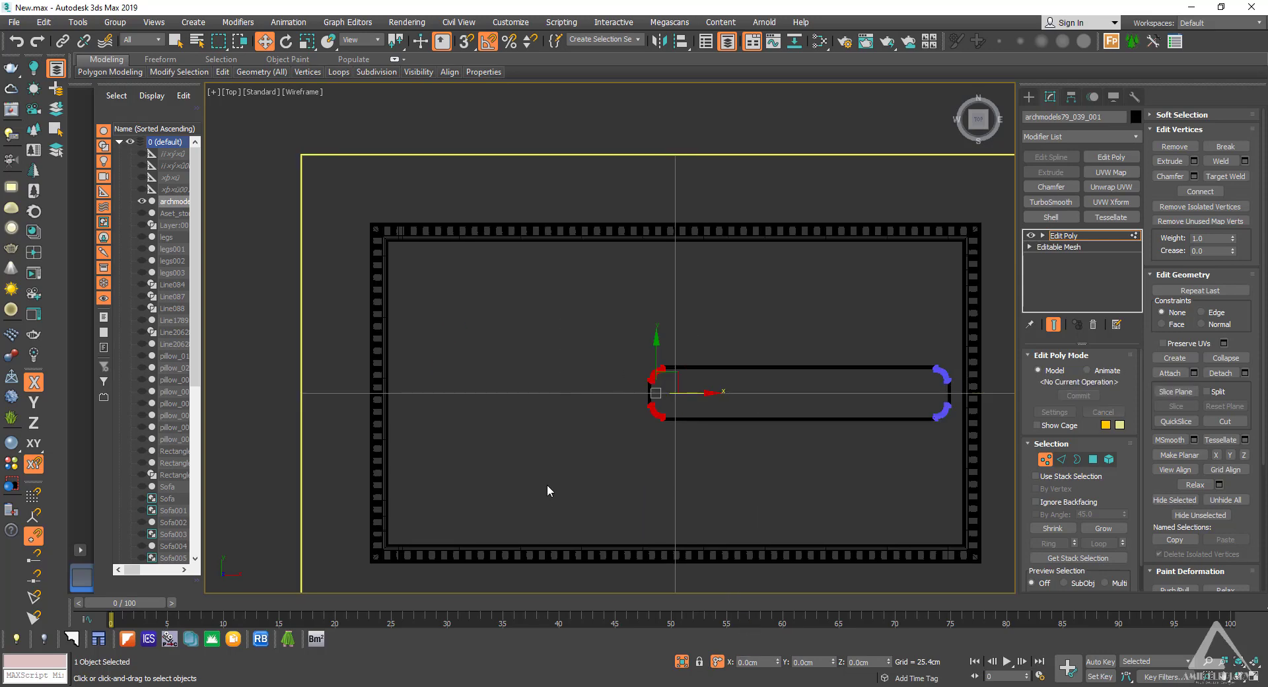
double_click(758, 662)
type("-365")
key("Return")
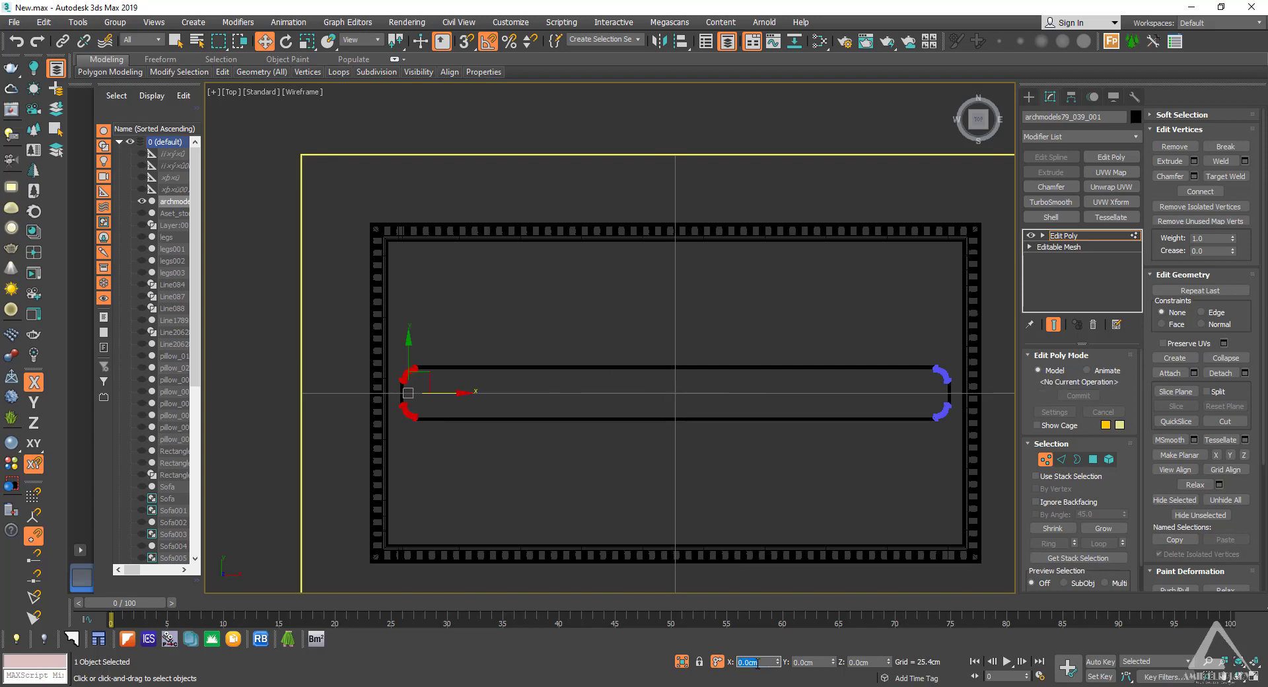
Step: Offset the vertices of the frame's upper half 165 cm along Y towards the cornice
left_click_drag(969, 345, 352, 398)
left_click_drag(673, 341, 668, 229)
key("ctrl+z")
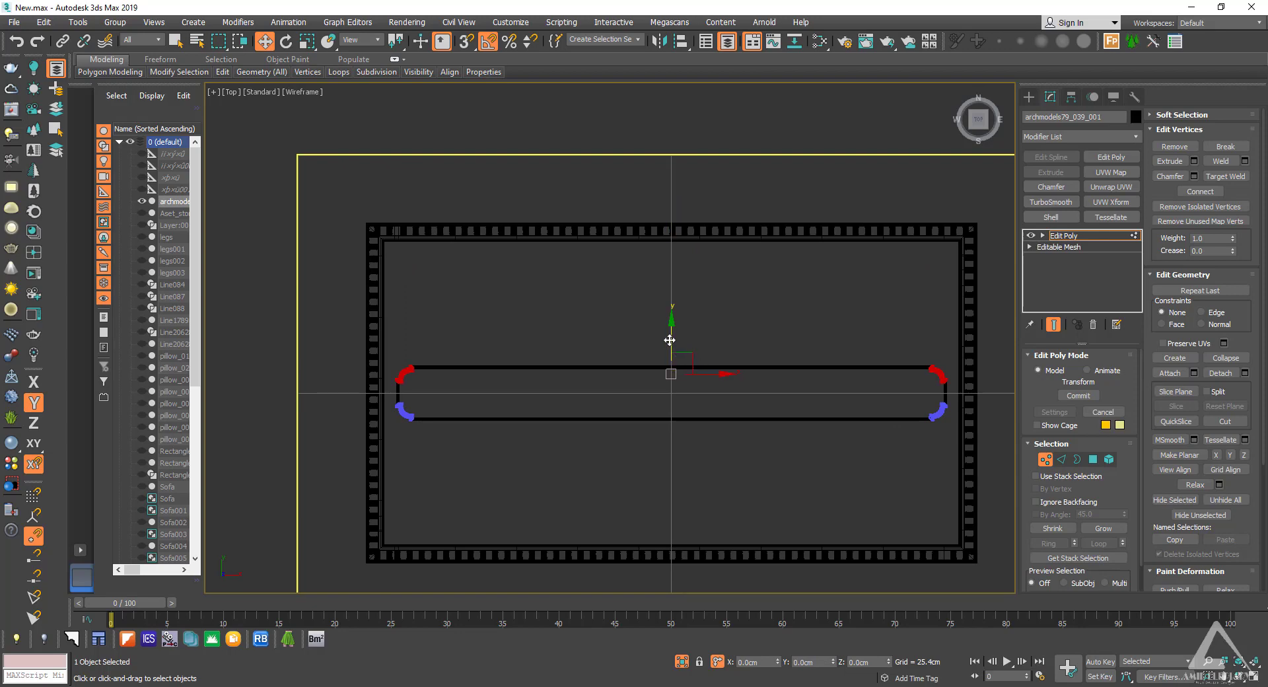
left_click_drag(671, 339, 684, 228)
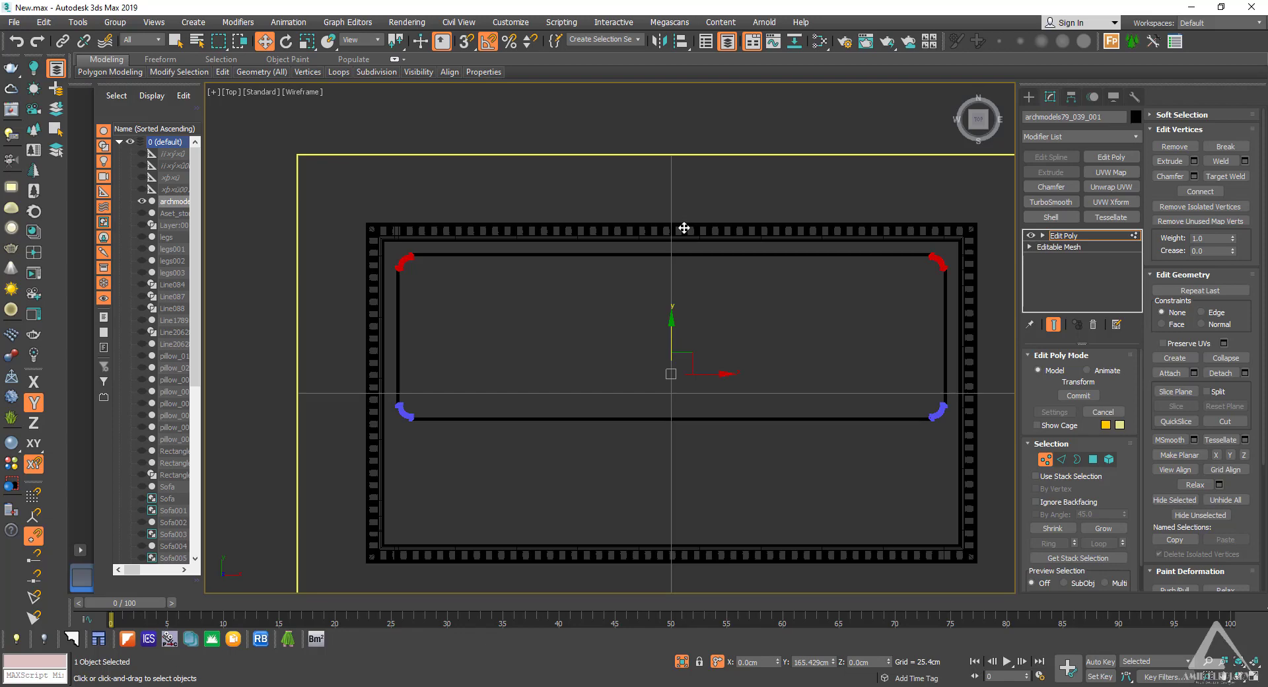
left_click_drag(684, 228, 684, 228)
key("ctrl+z")
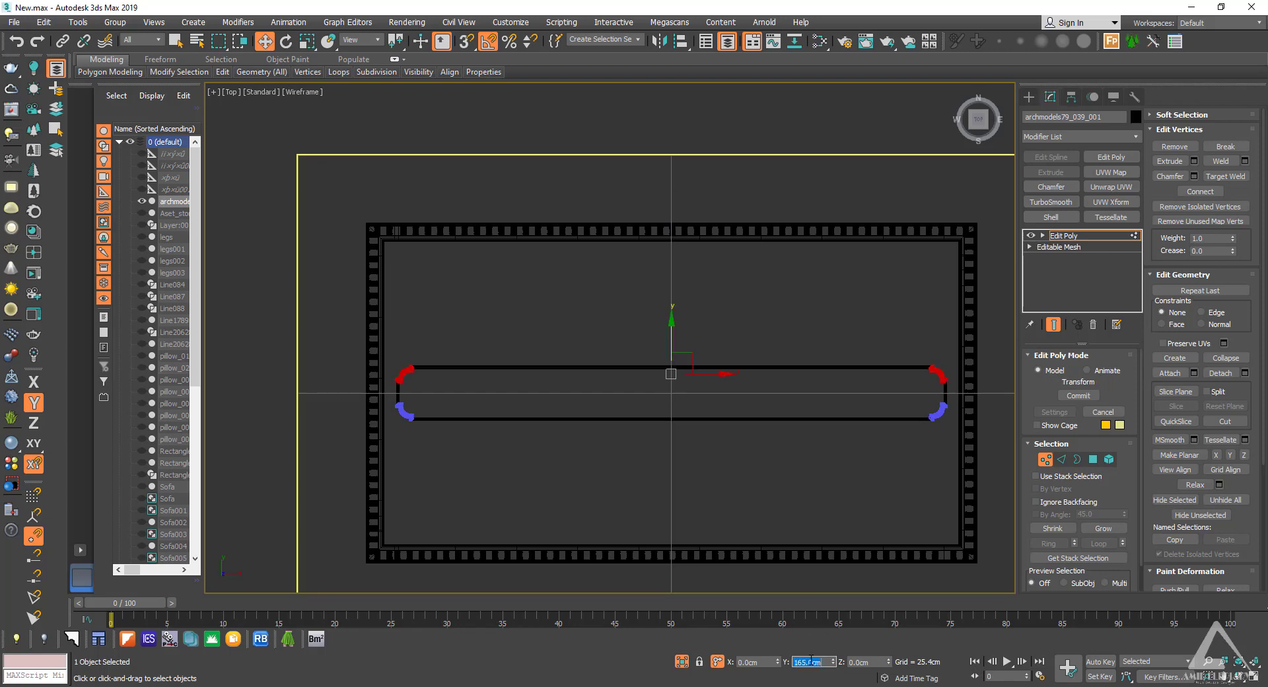
key("Return")
Step: Offset the vertices of the frame's lower half -165 cm along Y towards the opposite side of the cornice
left_click_drag(960, 402, 294, 518)
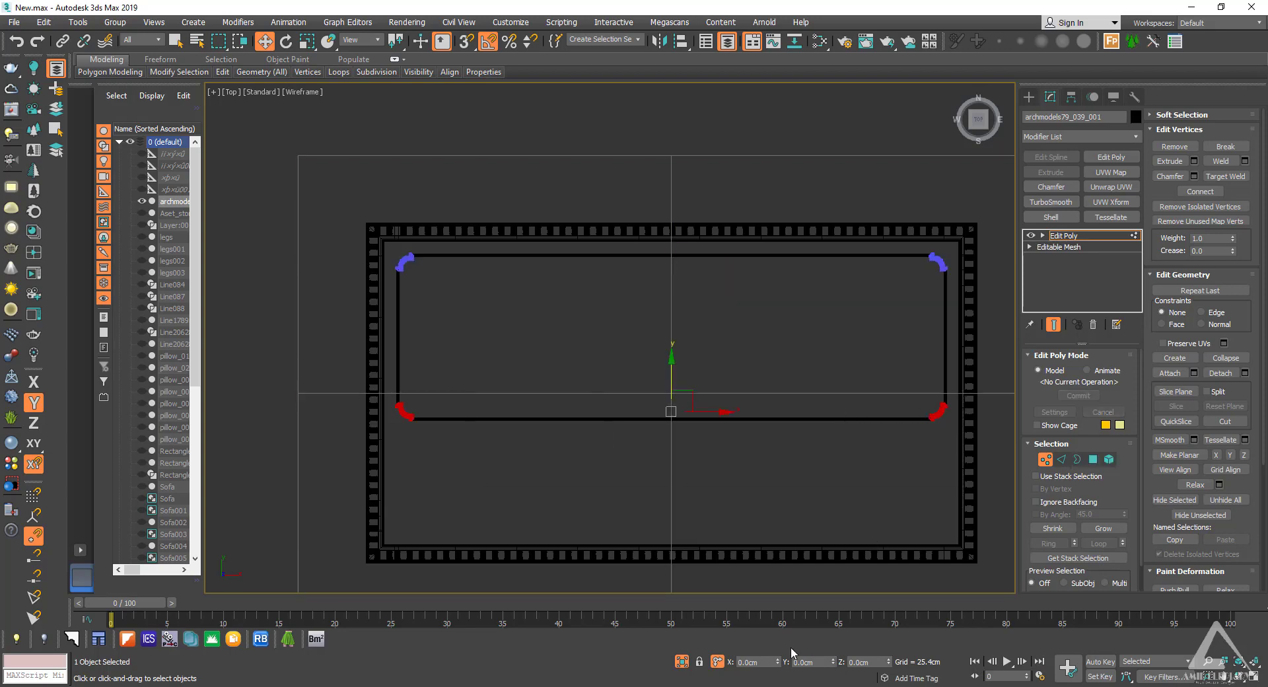
left_click(808, 662)
type("-165")
key("Return")
Step: Examine the stretched frame inside the cornice in the Perspective view, and return to the Top view
mouse_move(530, 523)
middle_mouse_down()
mouse_move(492, 498)
mouse_move(834, 369)
middle_mouse_up()
key("p")
left_click(1029, 97)
middle_click_drag(829, 256, 782, 294, "alt")
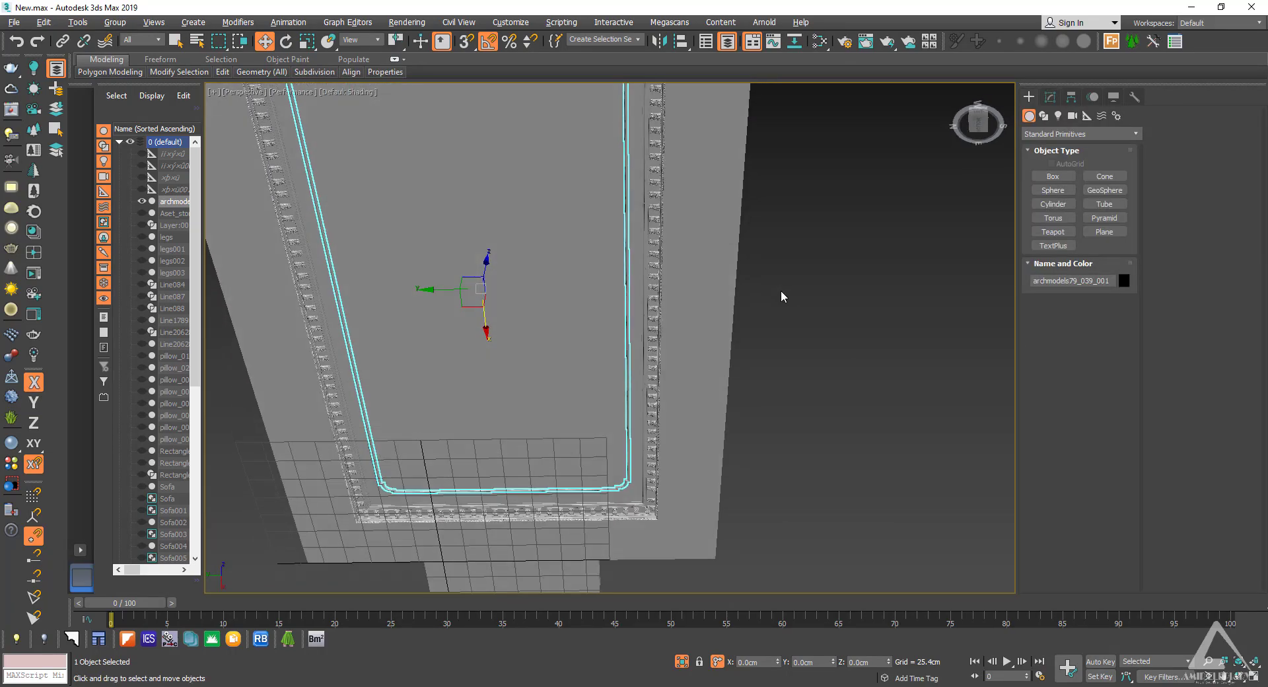
left_click(823, 309)
middle_click_drag(709, 411, 667, 481, "alt")
scroll(668, 481, "down", 5)
key("t")
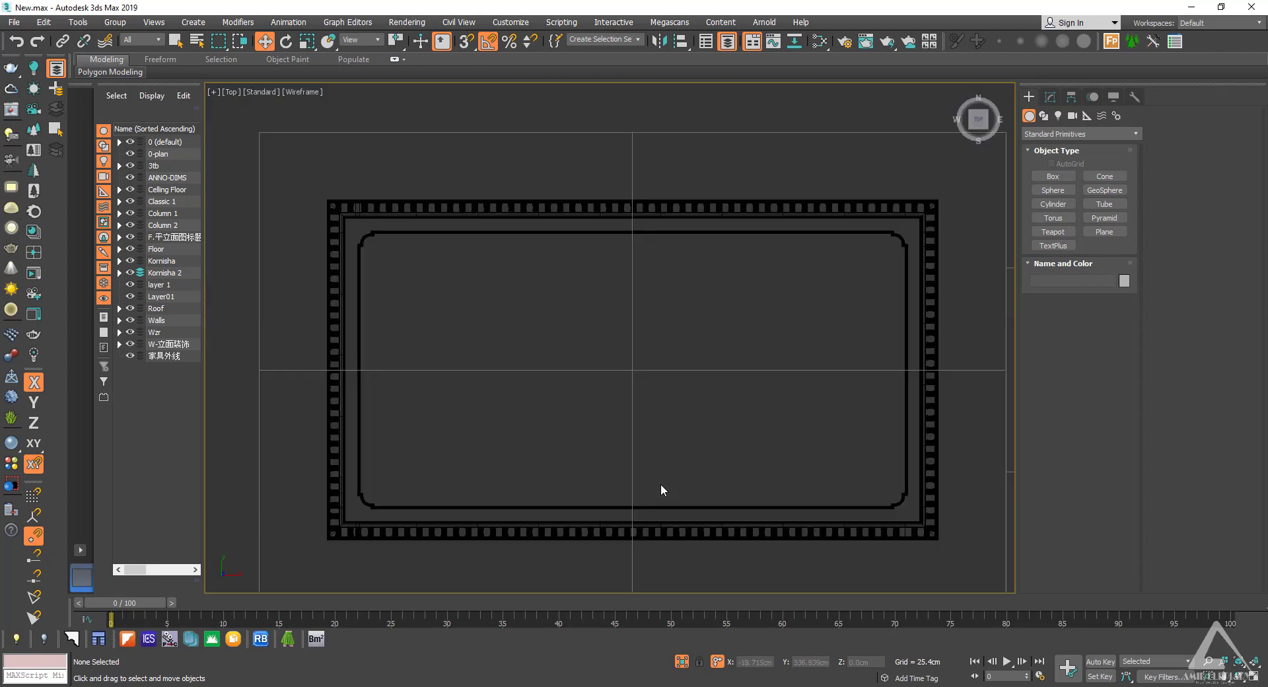
Step: Select the guide box and set its width segments to 4, keeping 2 length segments
left_click(745, 376)
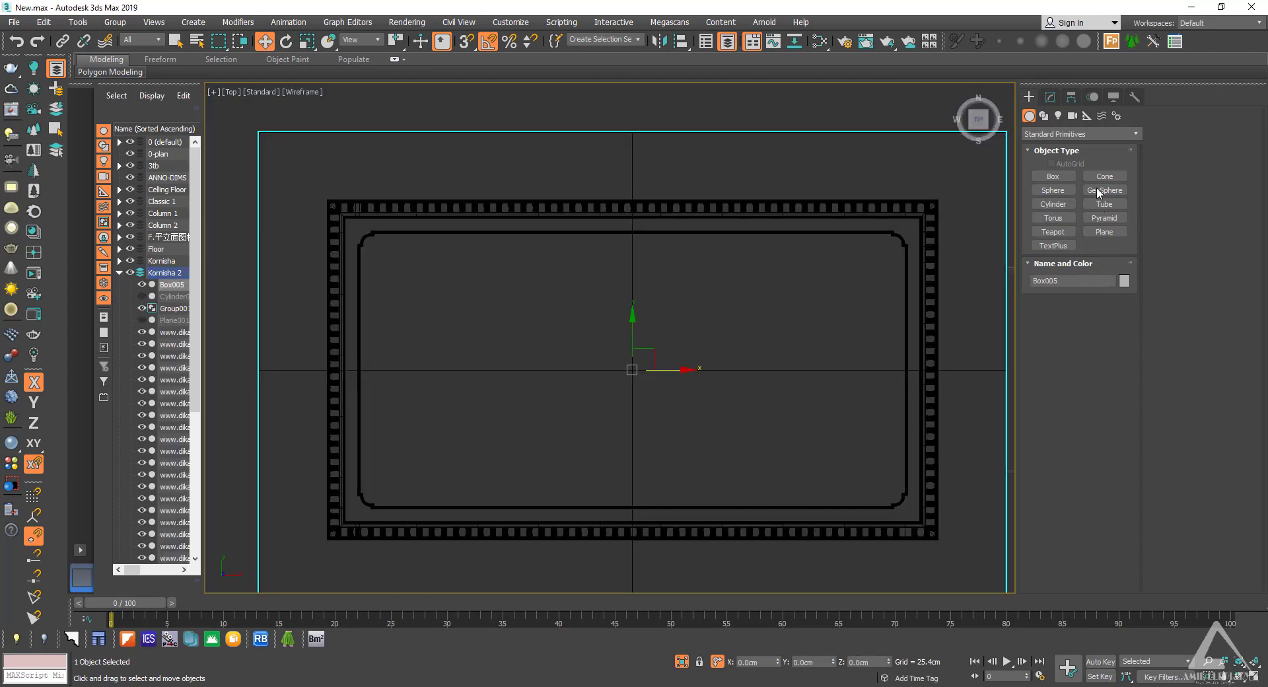
left_click(1051, 97)
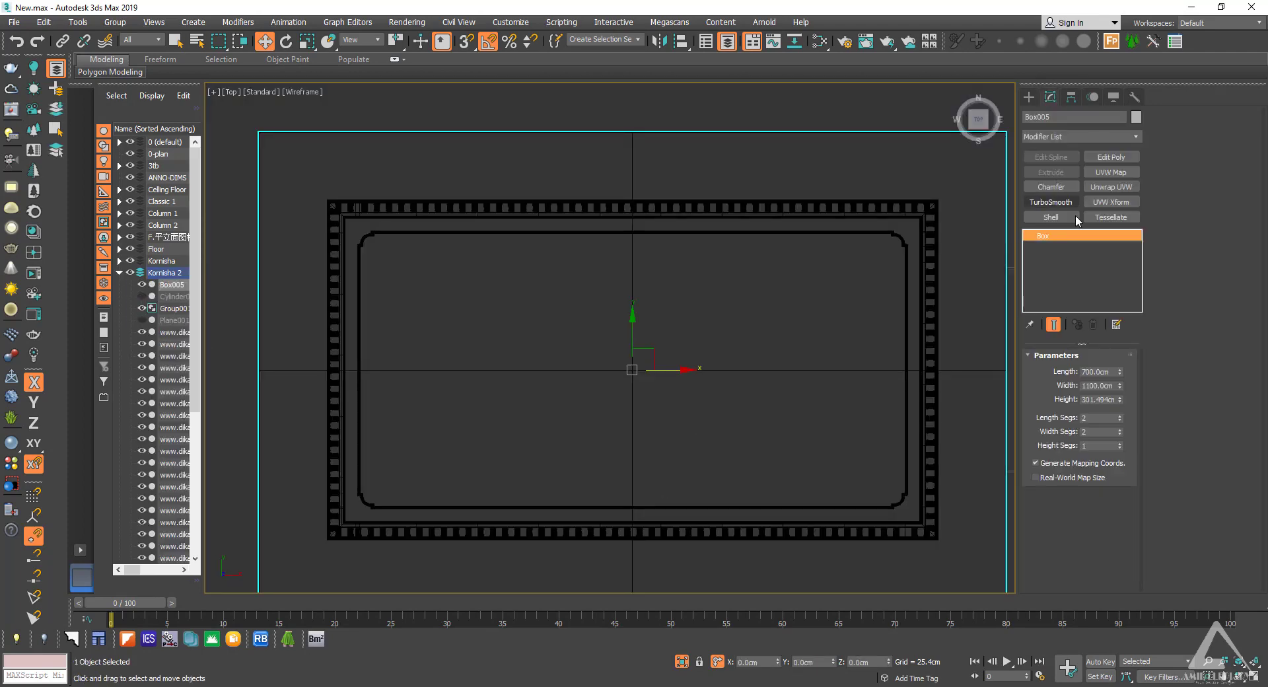
left_click(1119, 416)
left_click(1121, 419)
left_click(1121, 429)
left_click(1121, 429)
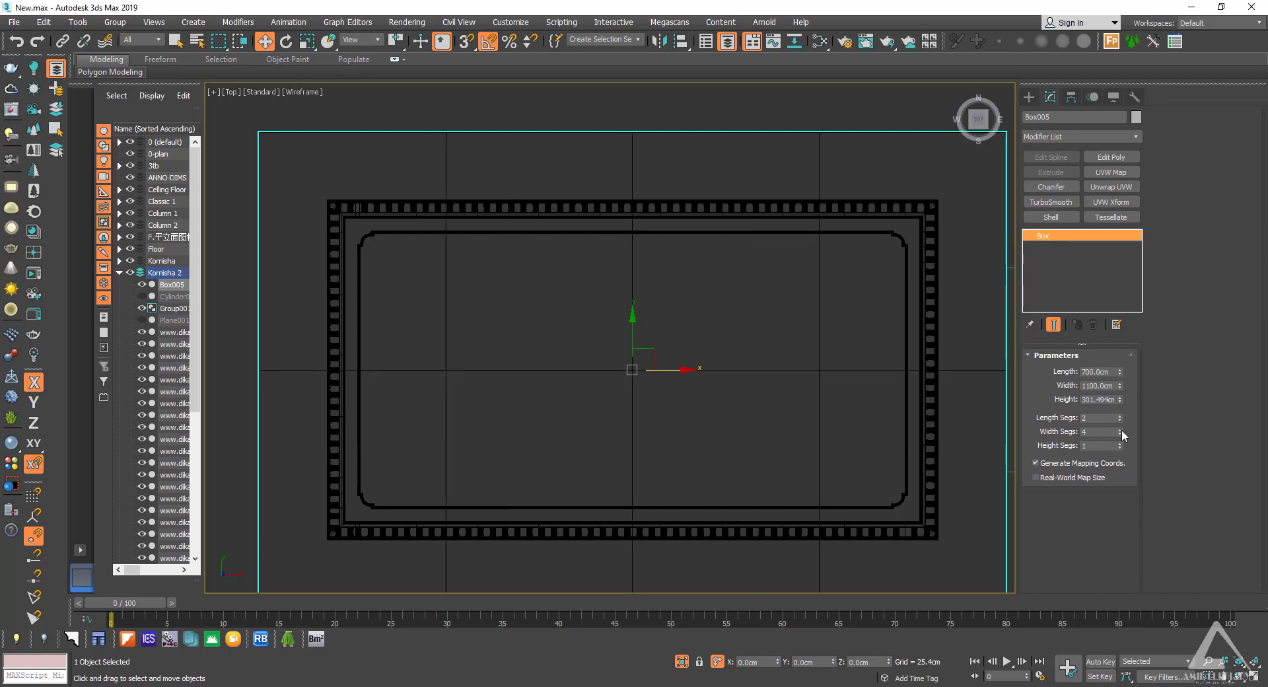
Step: Try other width segment counts on the guide box, up to 7 and down to 3, and restore 4
left_click(1121, 430)
left_click(1121, 430)
left_click(1121, 429)
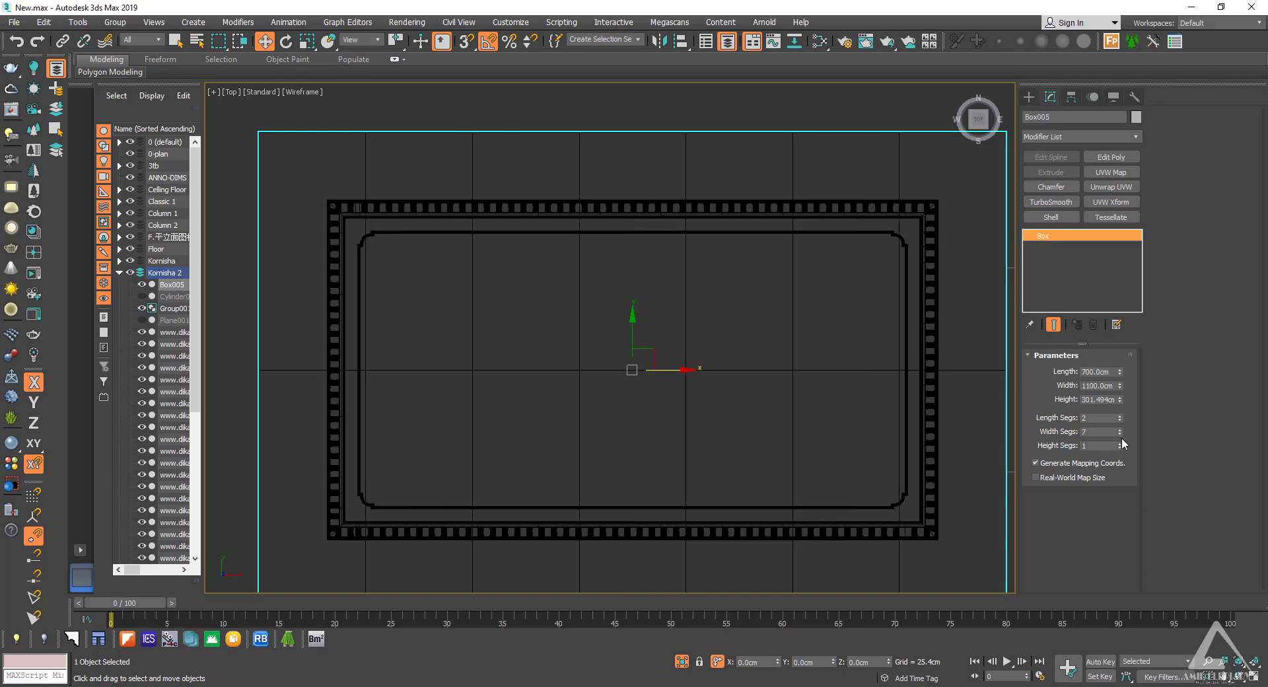
left_click(1120, 435)
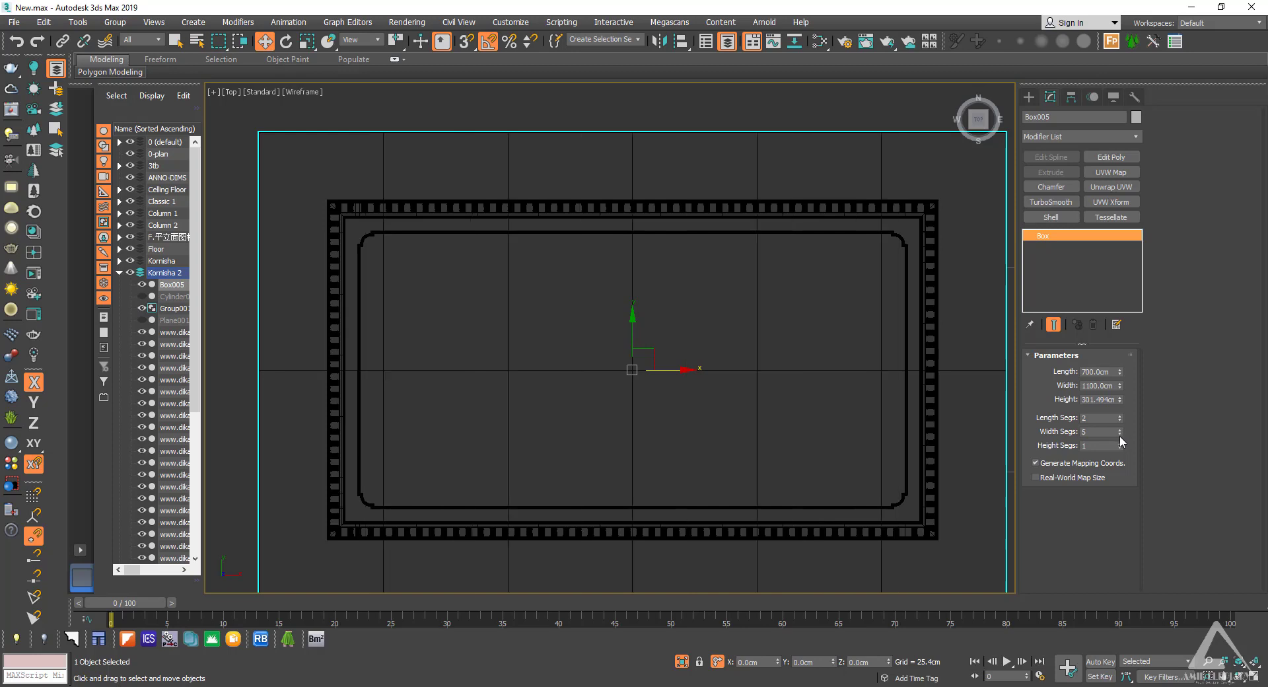
left_click(1120, 435)
left_click(1120, 434)
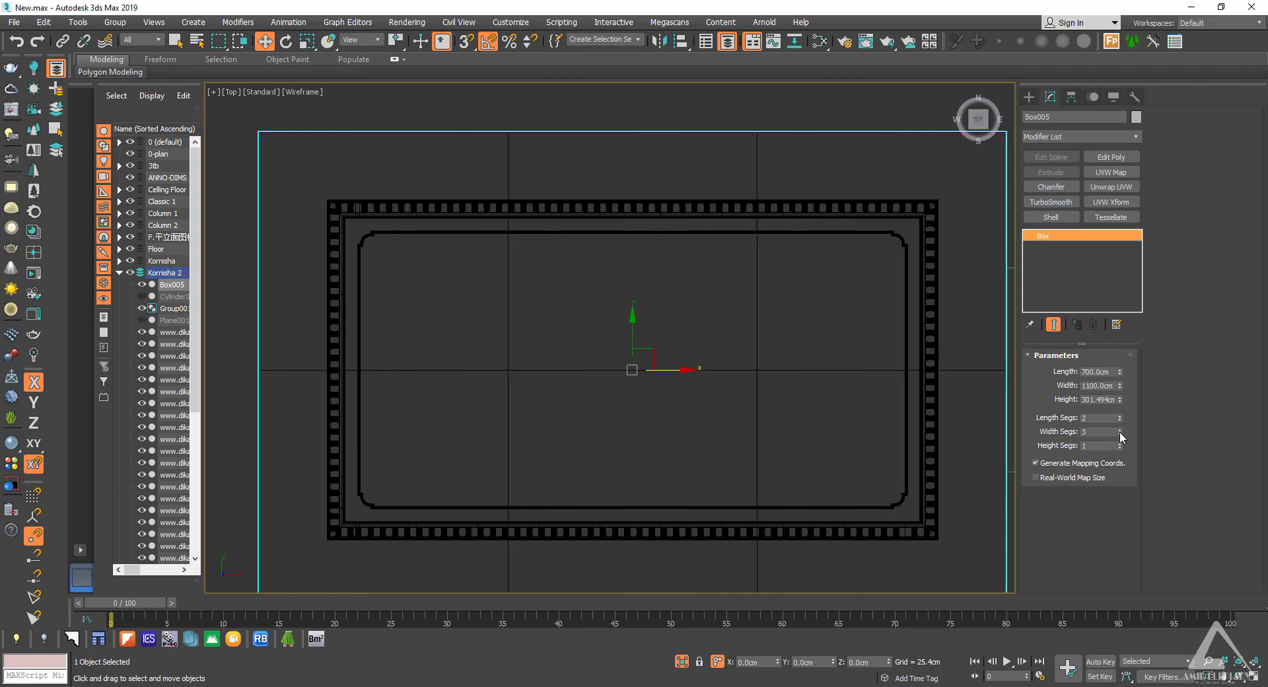
left_click(1120, 430)
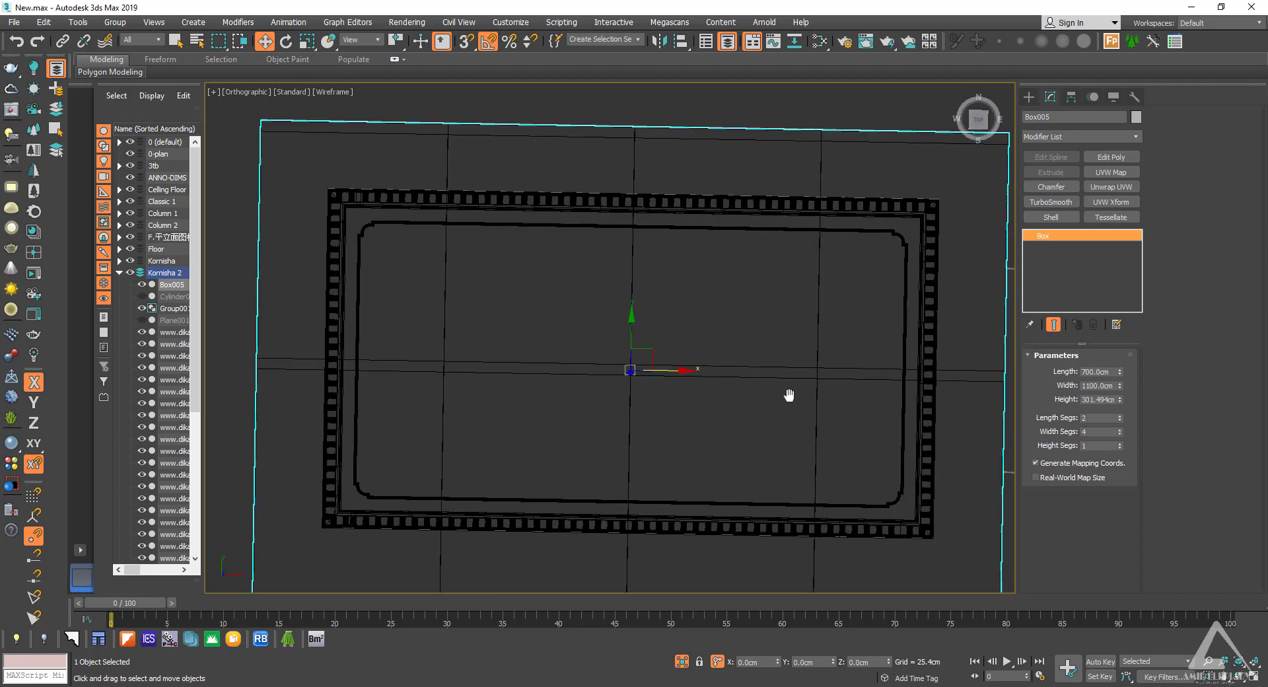
Step: Deselect the guide box and merge the round medallion 063_Vray.max from the Classic For Roof folder into the middle of the scene
scroll(791, 395, "up", 2)
scroll(723, 379, "down", 4)
scroll(705, 435, "down", 2)
left_click(502, 573)
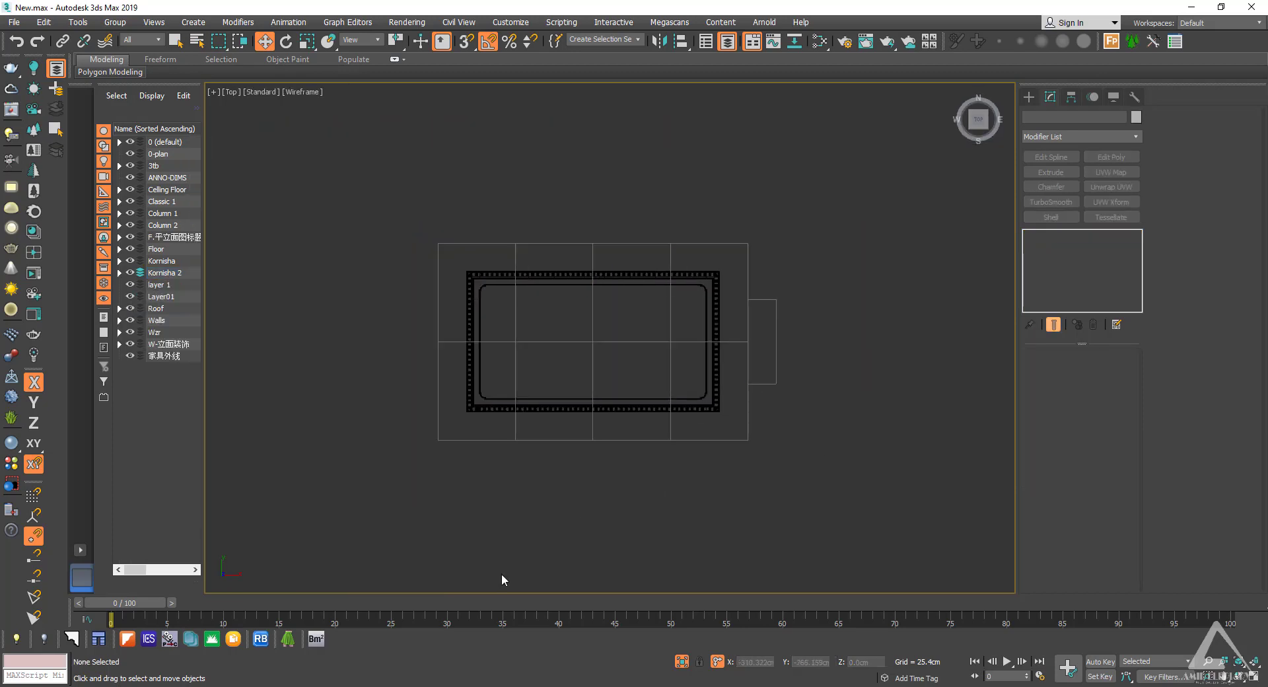
left_click(404, 686)
mouse_move(411, 661)
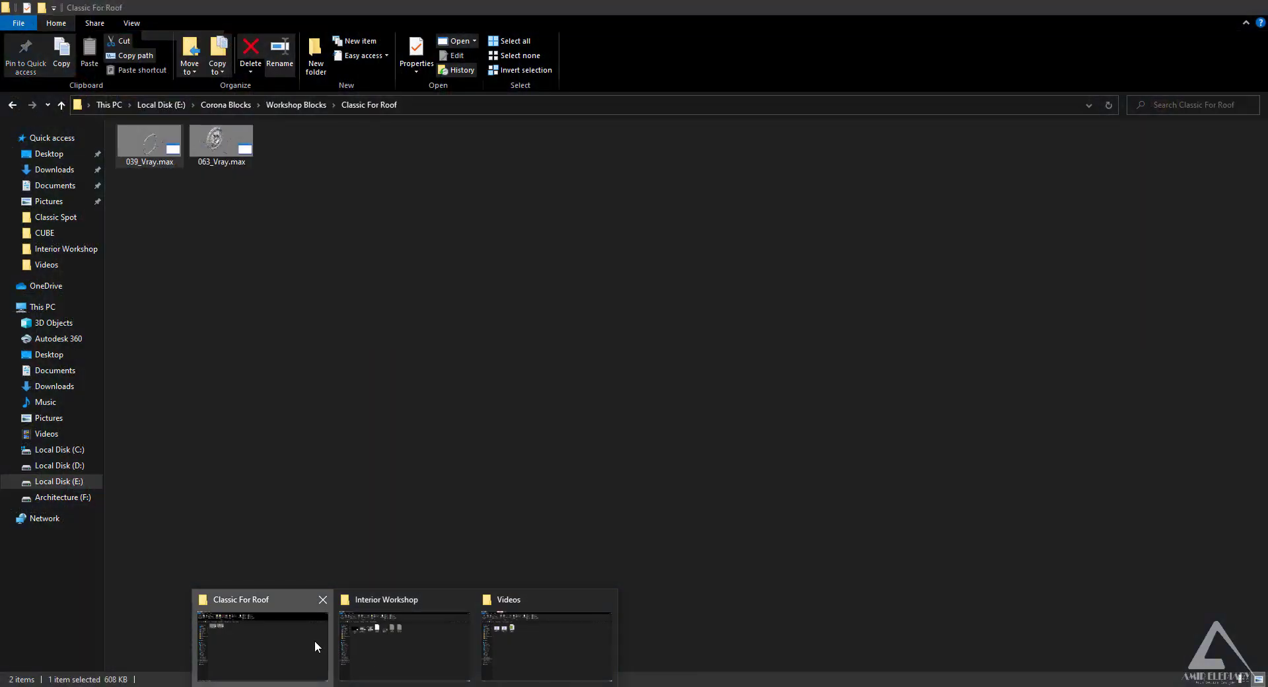
left_click(314, 645)
left_click_drag(221, 144, 793, 497)
left_click(838, 522)
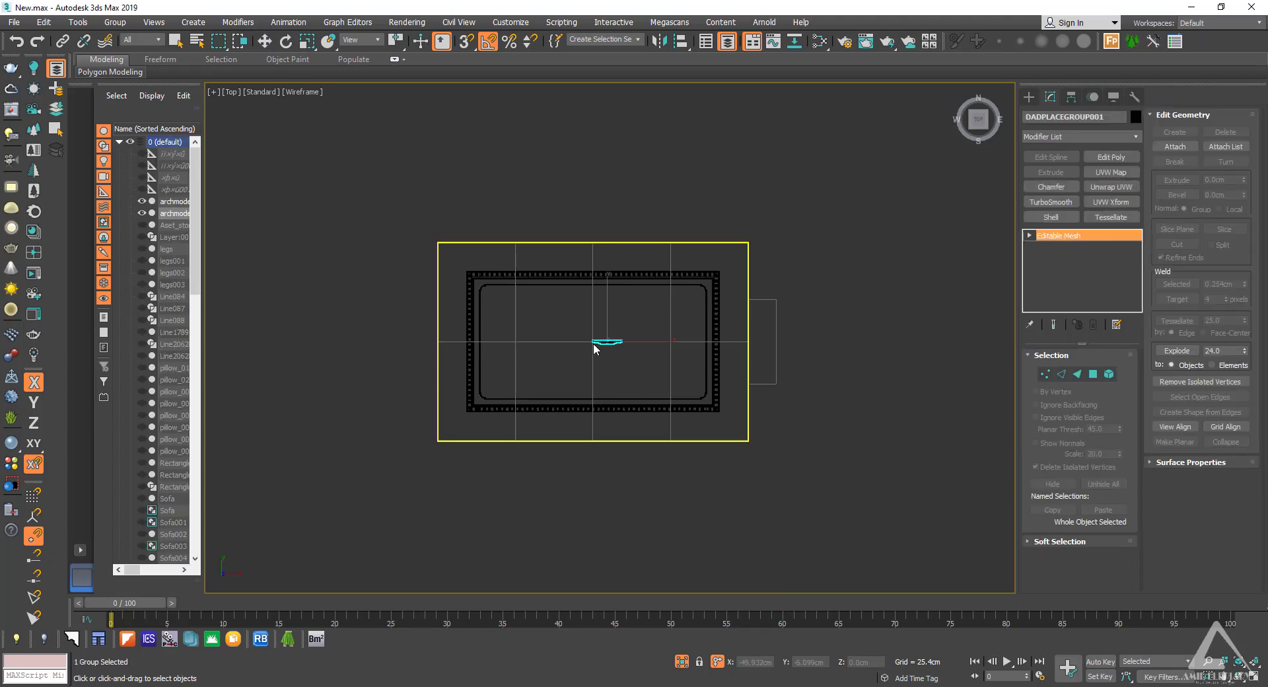
left_click(598, 344)
Step: Rotate the medallion to lie flat with the ceiling and snap it onto the guide box's centreline at the +X width-segment intersection
scroll(597, 342, "up", 5)
key("e")
left_click_drag(624, 314, 649, 374)
key("w")
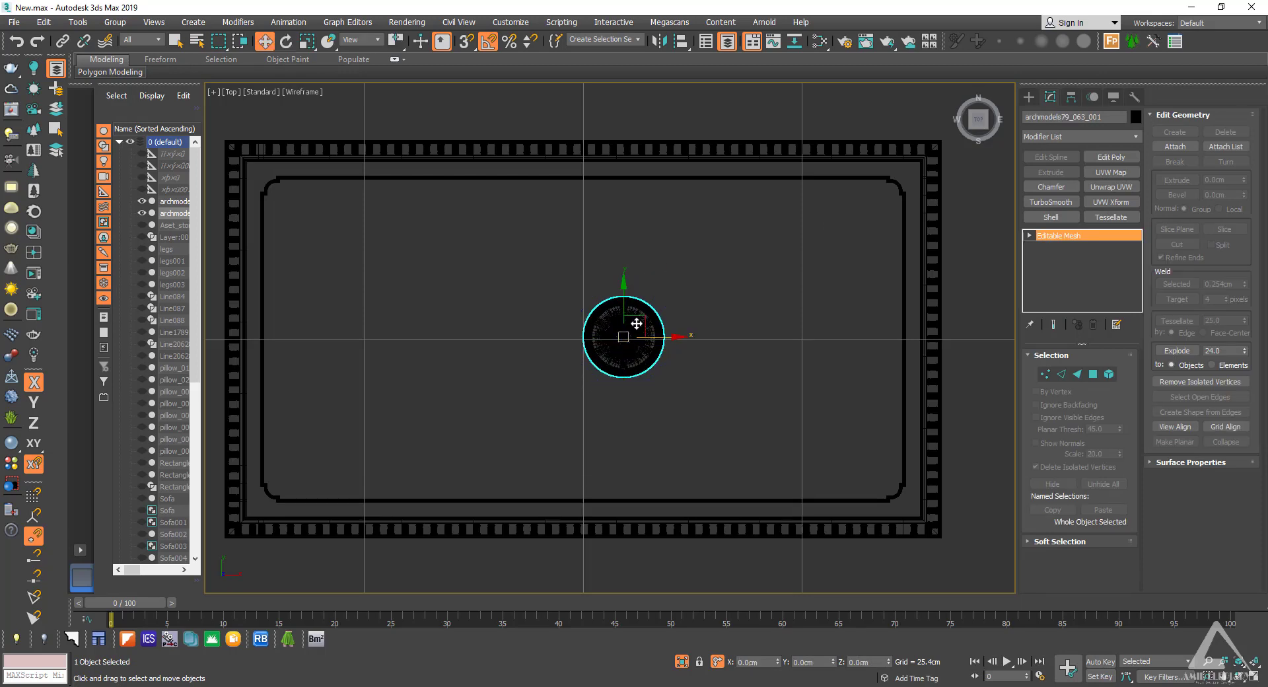
left_click_drag(640, 322, 826, 331)
scroll(819, 331, "up", 9)
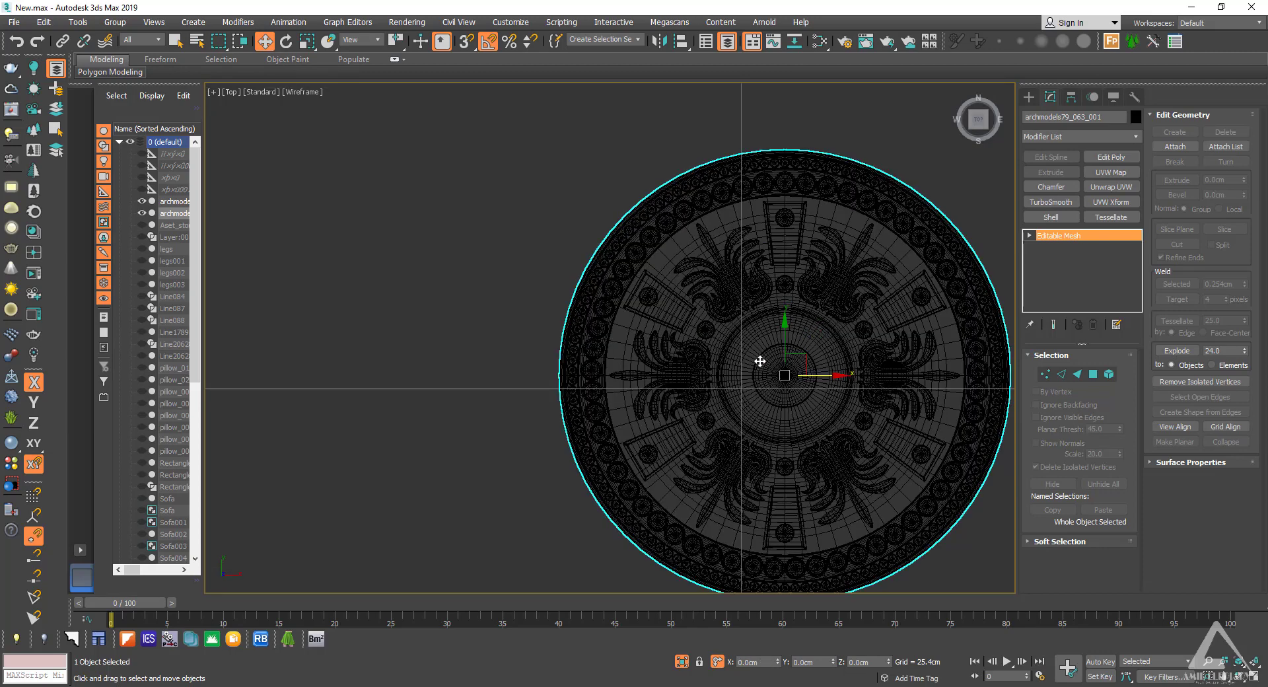
left_click_drag(842, 383, 746, 401)
Step: Raise the medallion in the Front view until its flat back meets the ceiling surface above the cornice
key("f")
key("z")
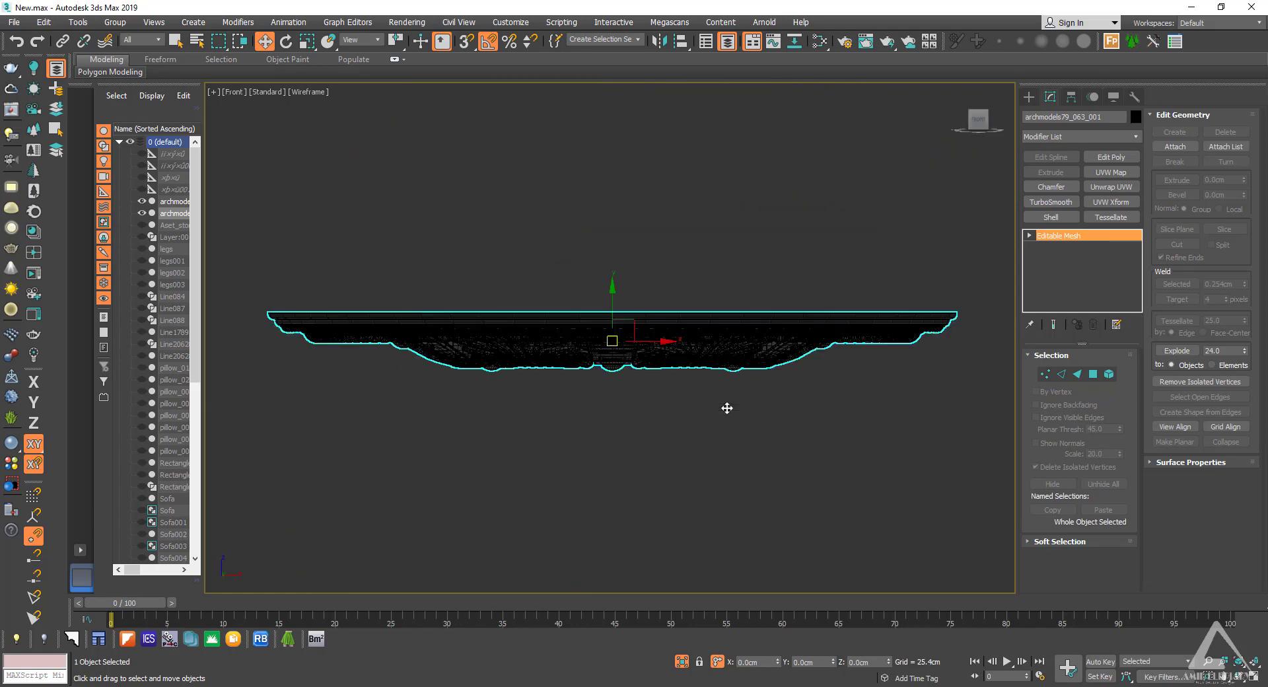
scroll(701, 431, "down", 8)
scroll(699, 429, "down", 4)
key("F6")
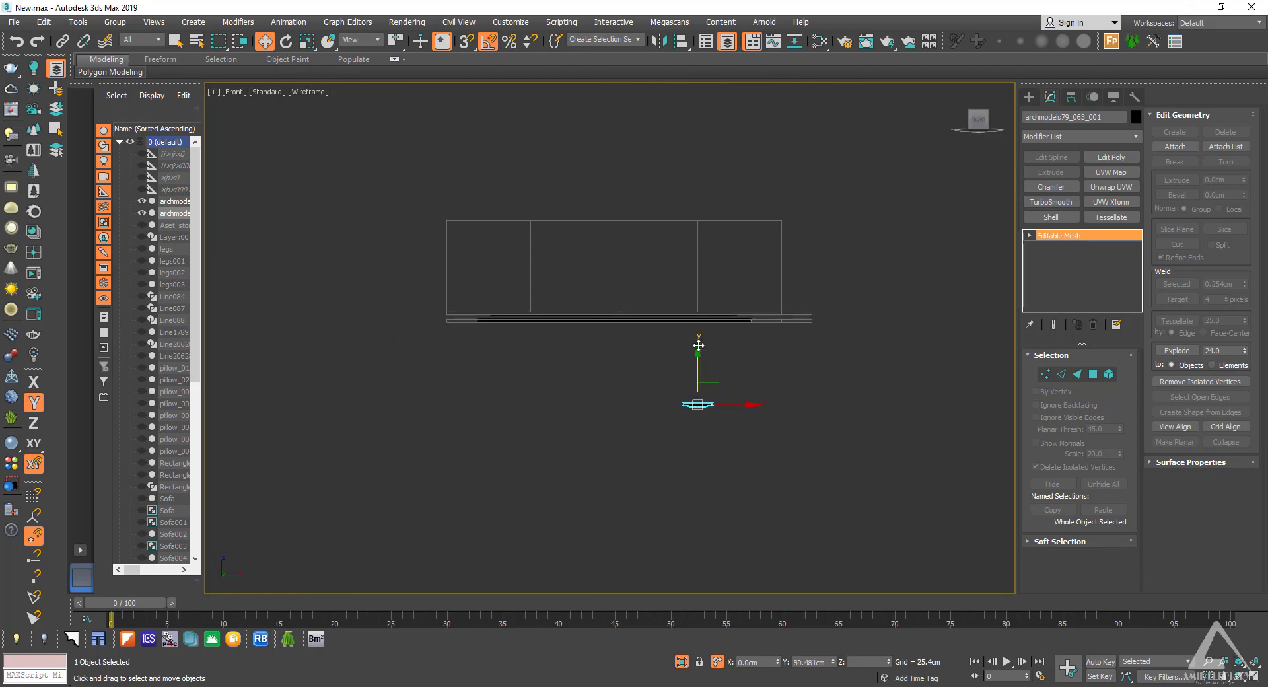
left_click_drag(694, 390, 700, 299)
scroll(700, 310, "up", 7)
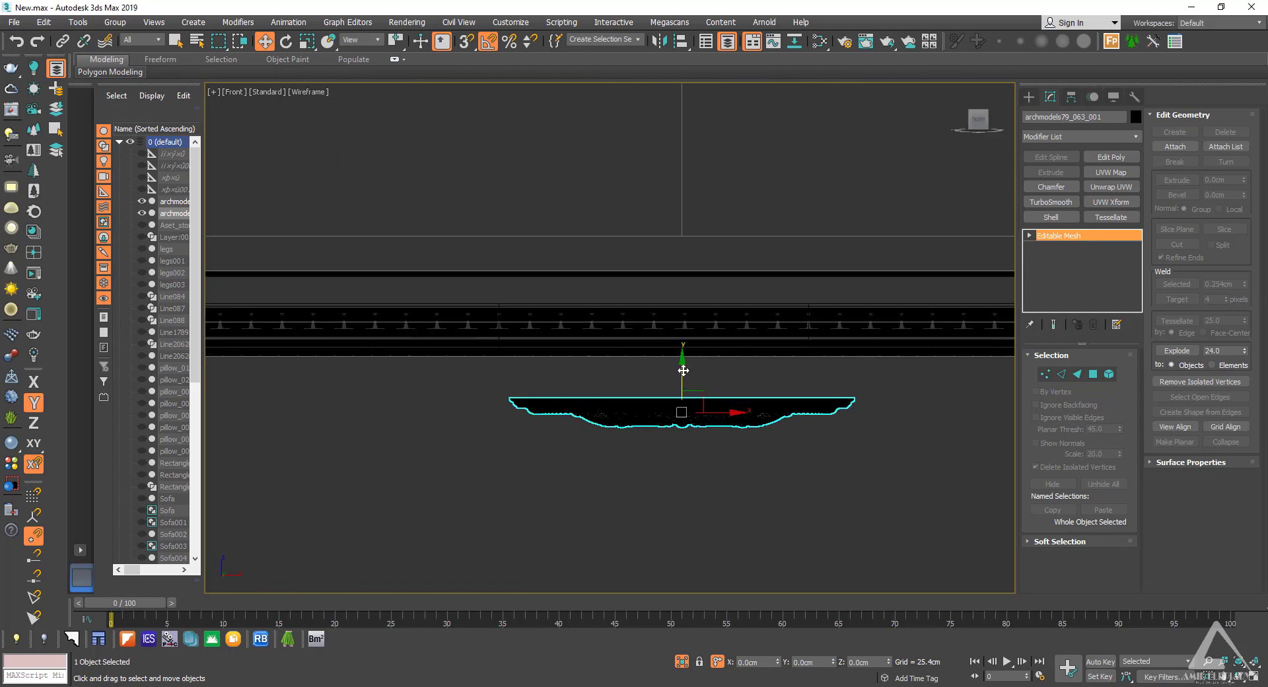
left_click_drag(685, 370, 693, 299)
scroll(690, 274, "up", 6)
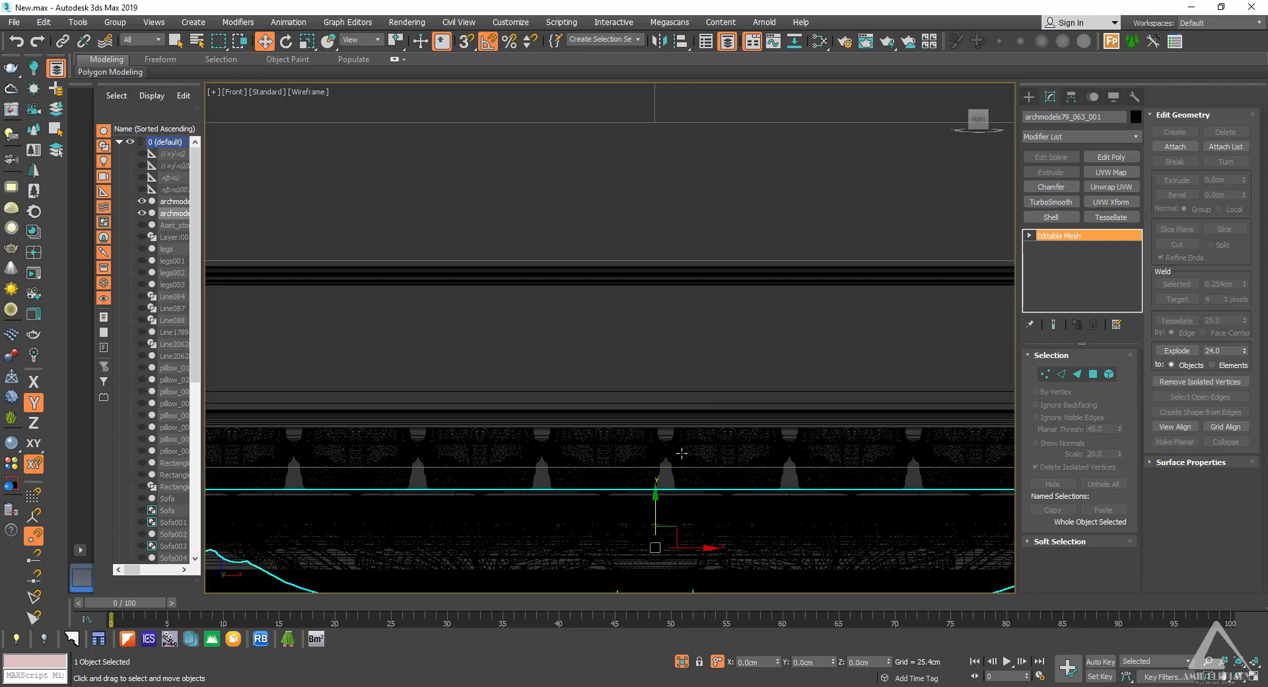
left_click_drag(660, 506, 666, 286)
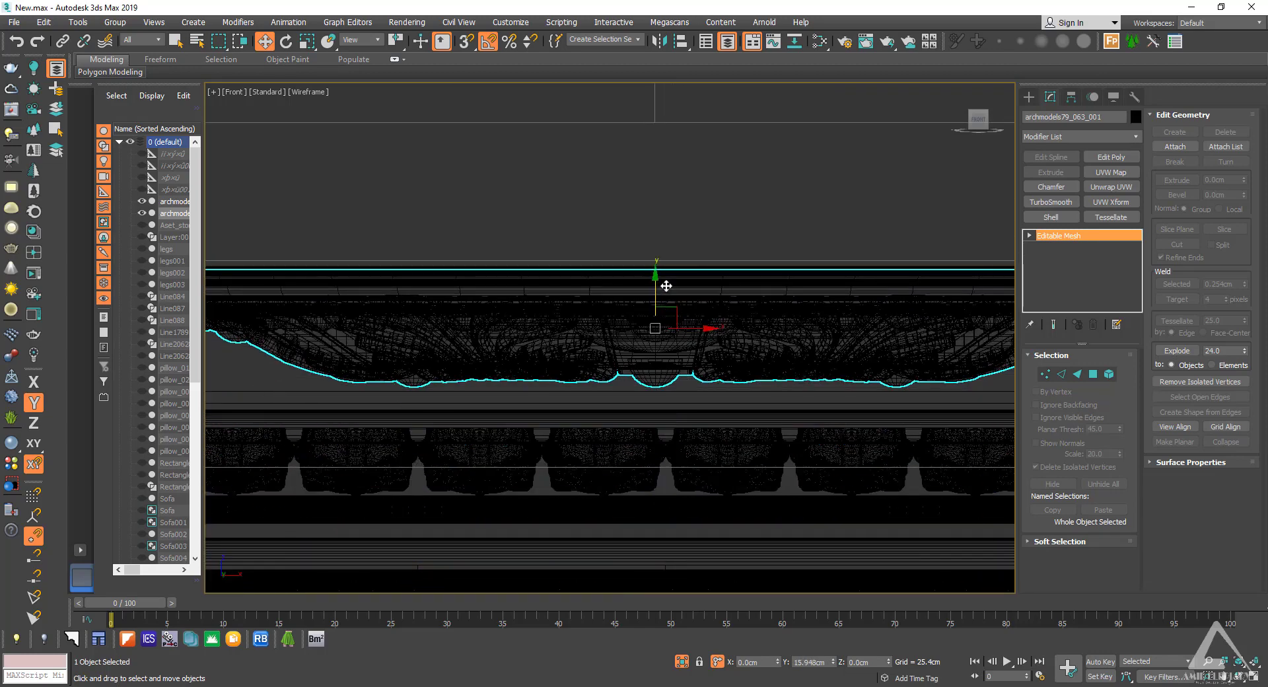
scroll(650, 267, "up", 5)
left_click_drag(669, 416, 668, 389)
Step: Try a slight further vertical adjustment of the medallion against the ceiling in the Front view, and undo it
key("t")
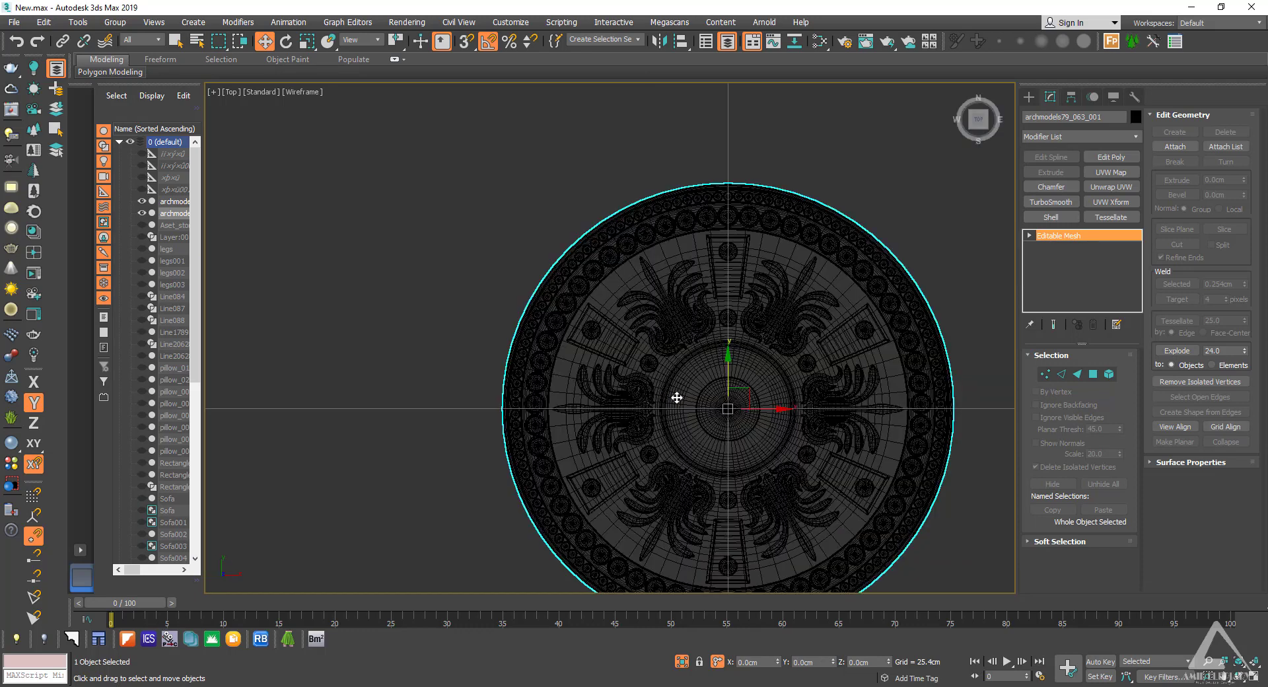
key("f")
scroll(663, 344, "up", 2)
middle_click_drag(664, 358, 680, 470)
scroll(668, 307, "up", 4)
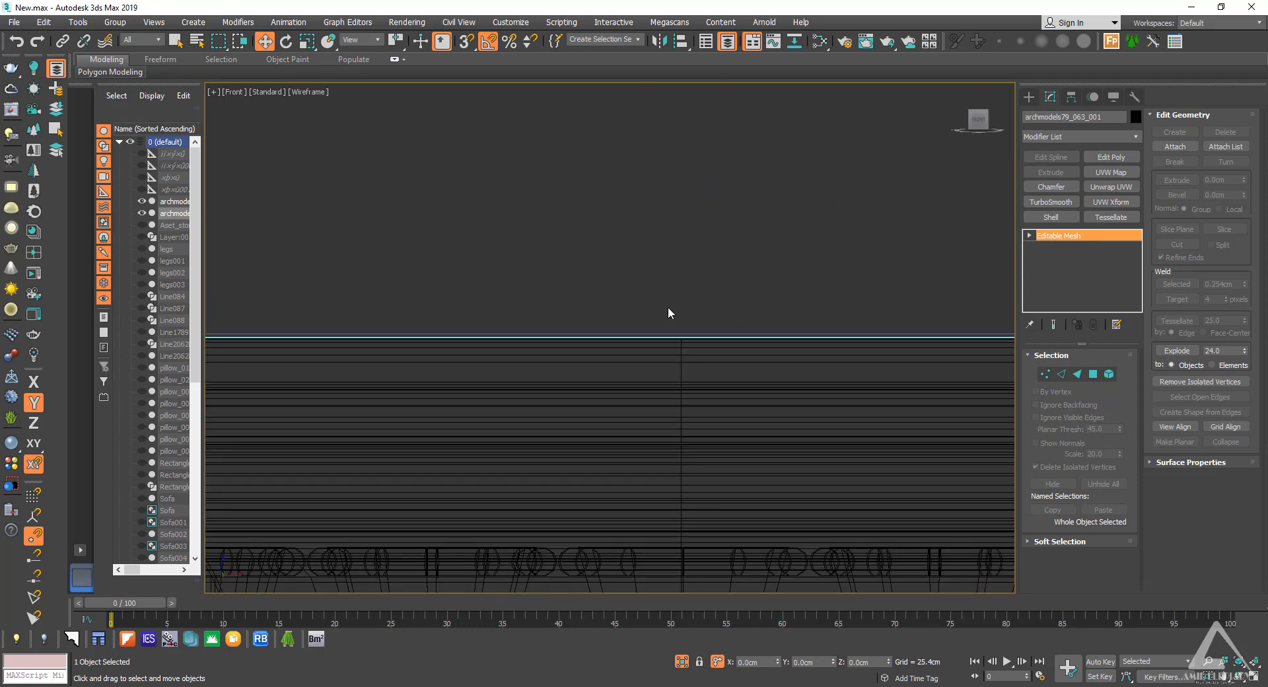
scroll(669, 309, "up", 2)
left_click_drag(689, 410, 689, 390)
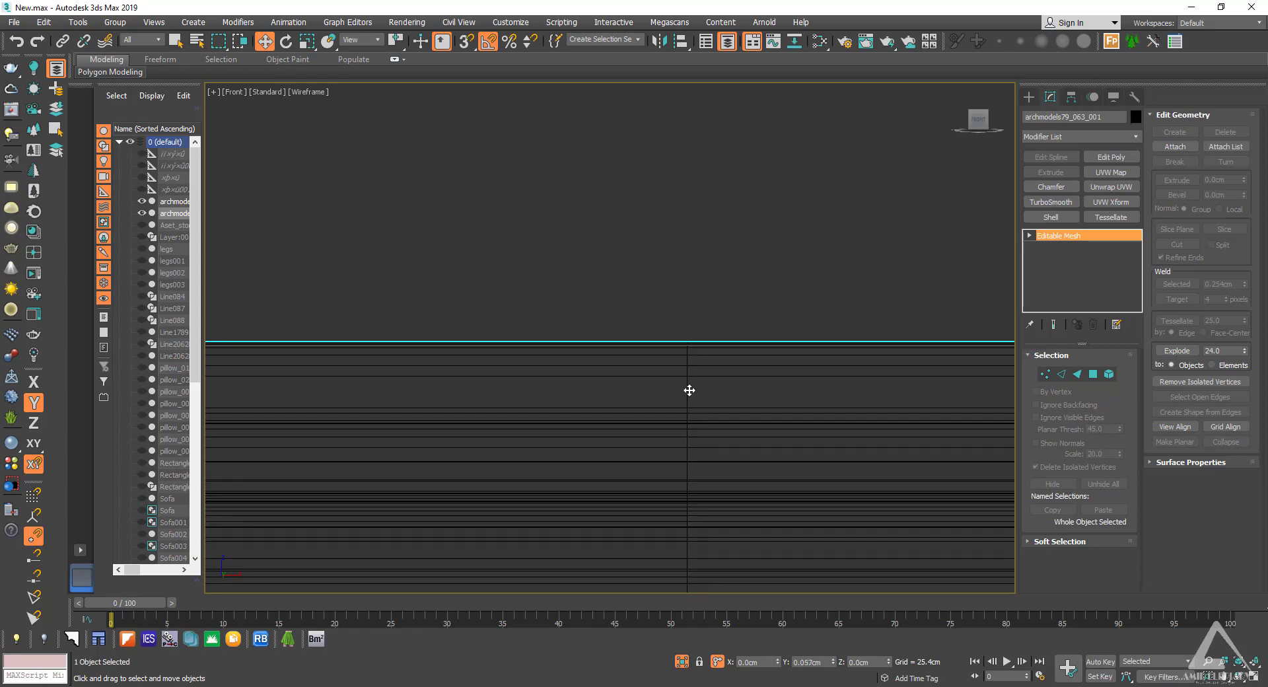
key("ctrl+z")
Step: Copy the medallion about 549 cm along negative X and centre the copy on the opposite width-segment intersection of the guide box
key("t")
scroll(795, 452, "down", 4)
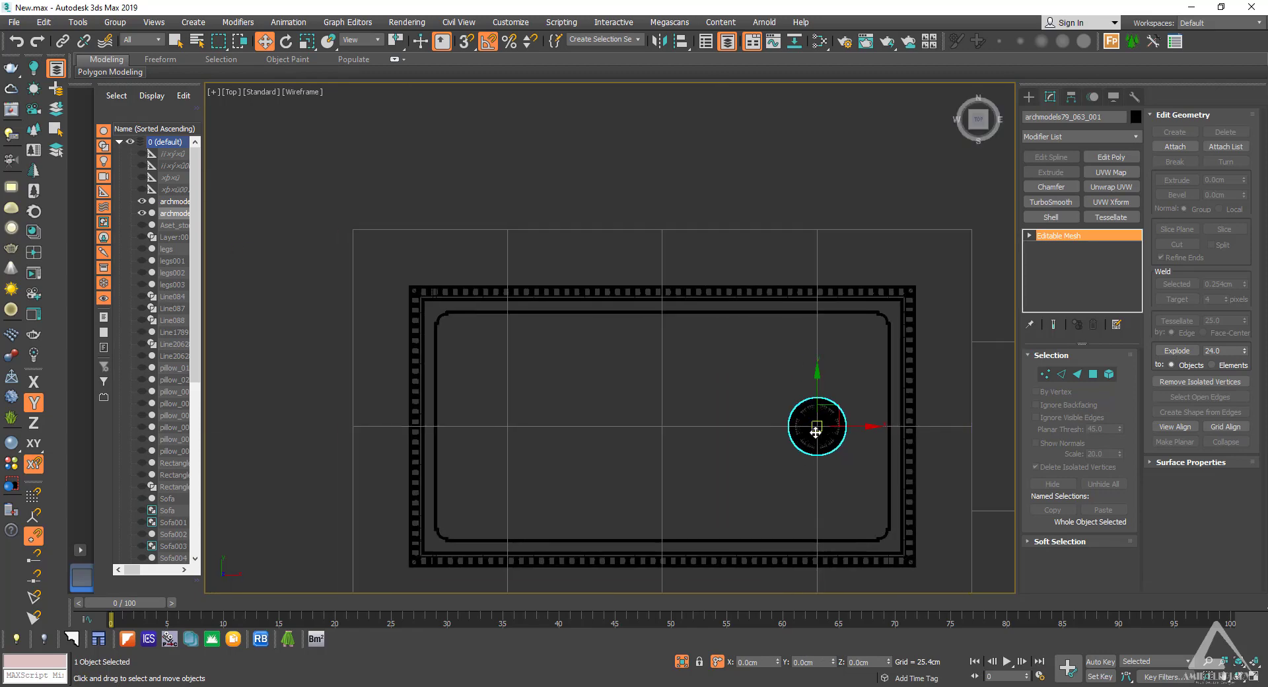
left_click_drag(849, 428, 538, 429, "shift")
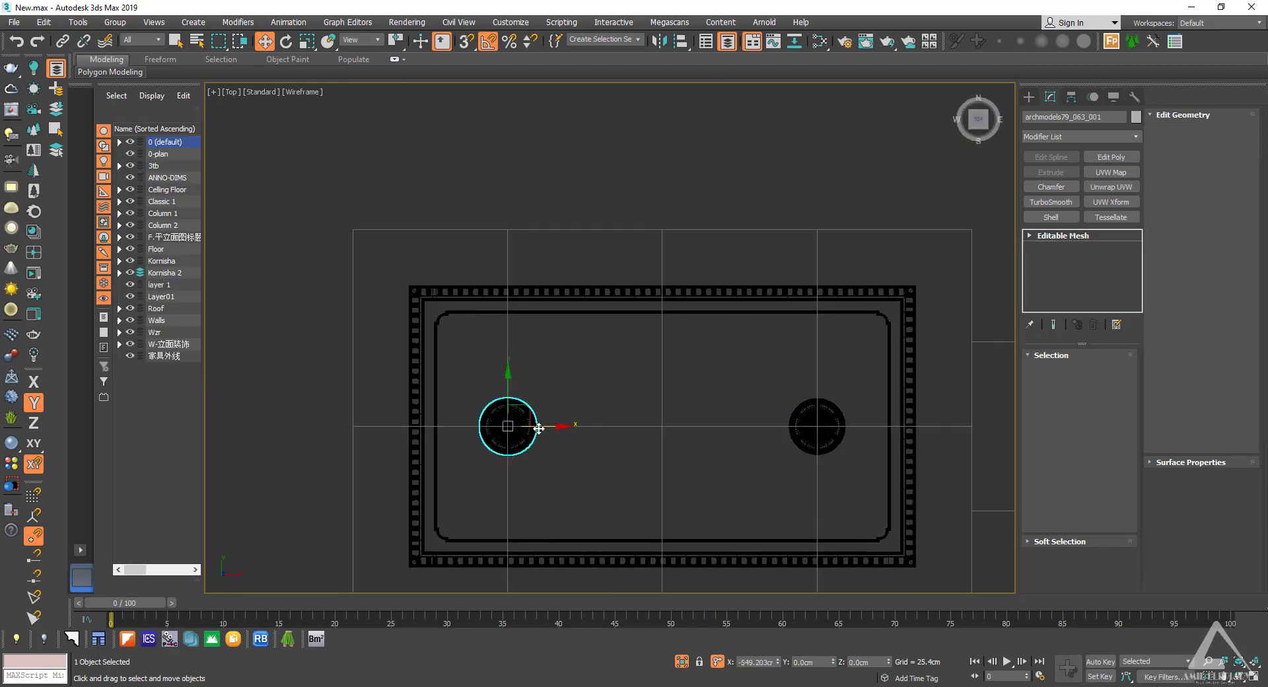
left_click(641, 409)
scroll(512, 443, "up", 2)
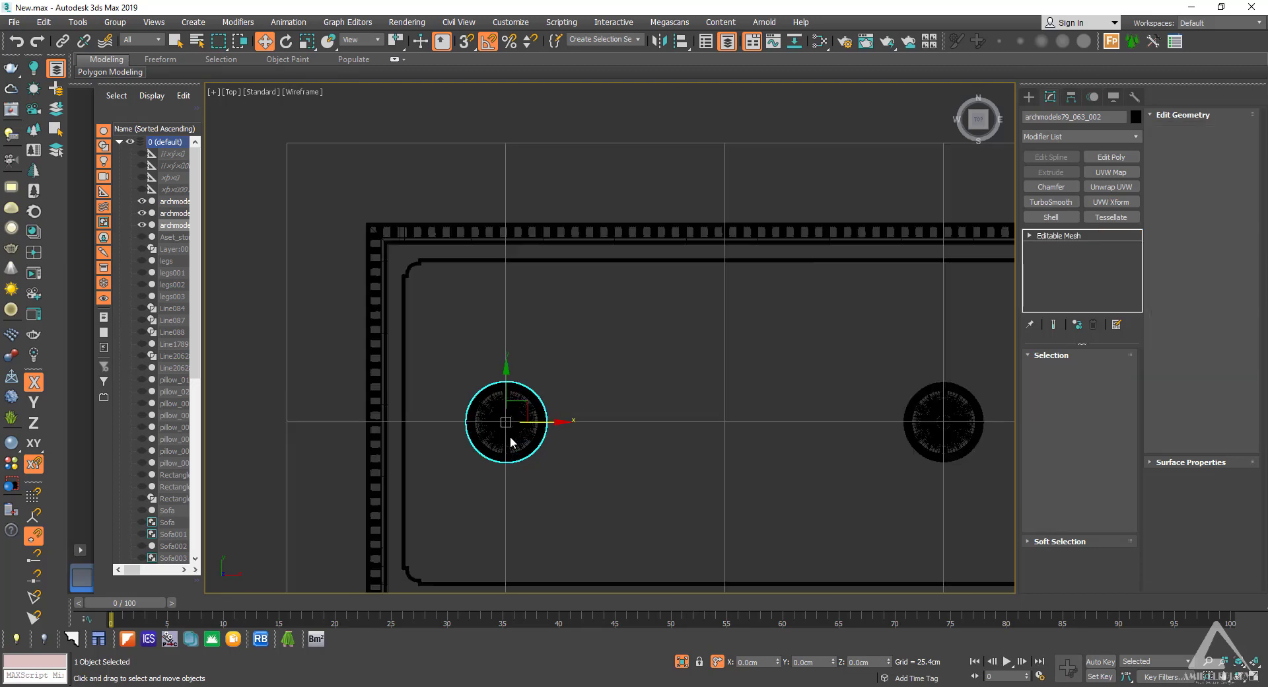
scroll(511, 442, "up", 5)
left_click_drag(530, 362, 519, 361)
scroll(555, 416, "down", 10)
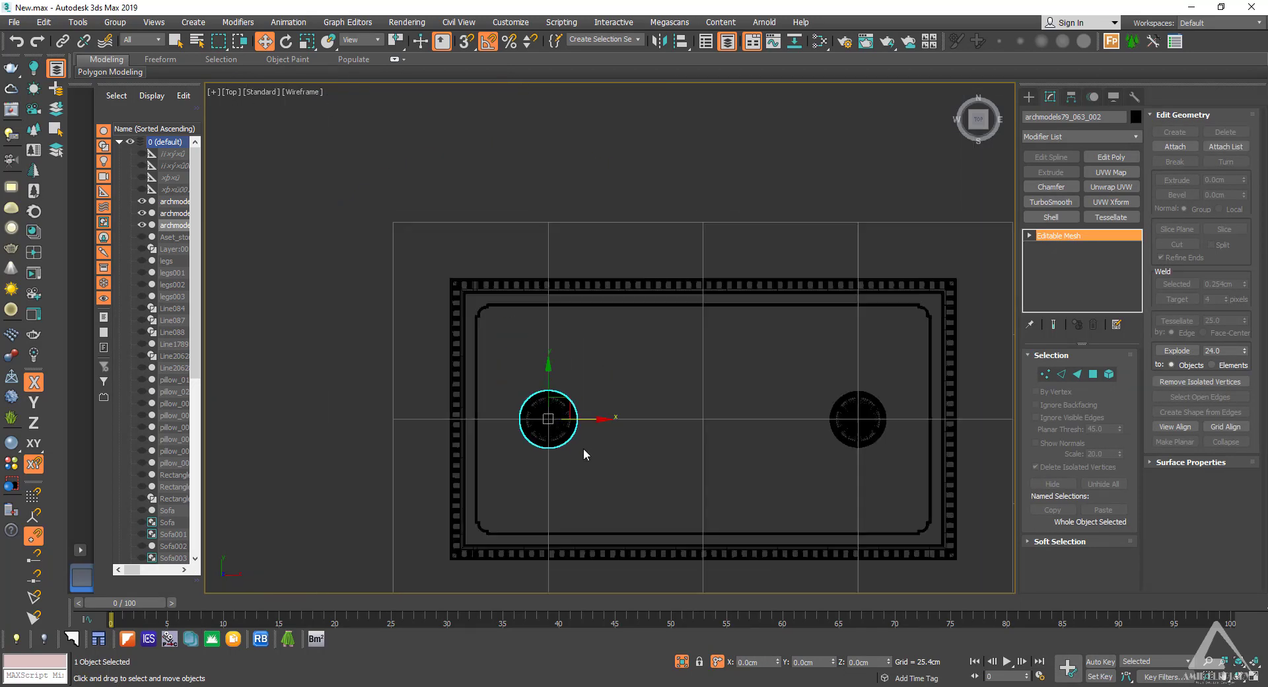
left_click(885, 489)
Step: Switch to File Explorer, open the Chandelier Crystal lamp folder inside Workshop Blocks\Chandrell, and copy its path
middle_click_drag(396, 561, 412, 547)
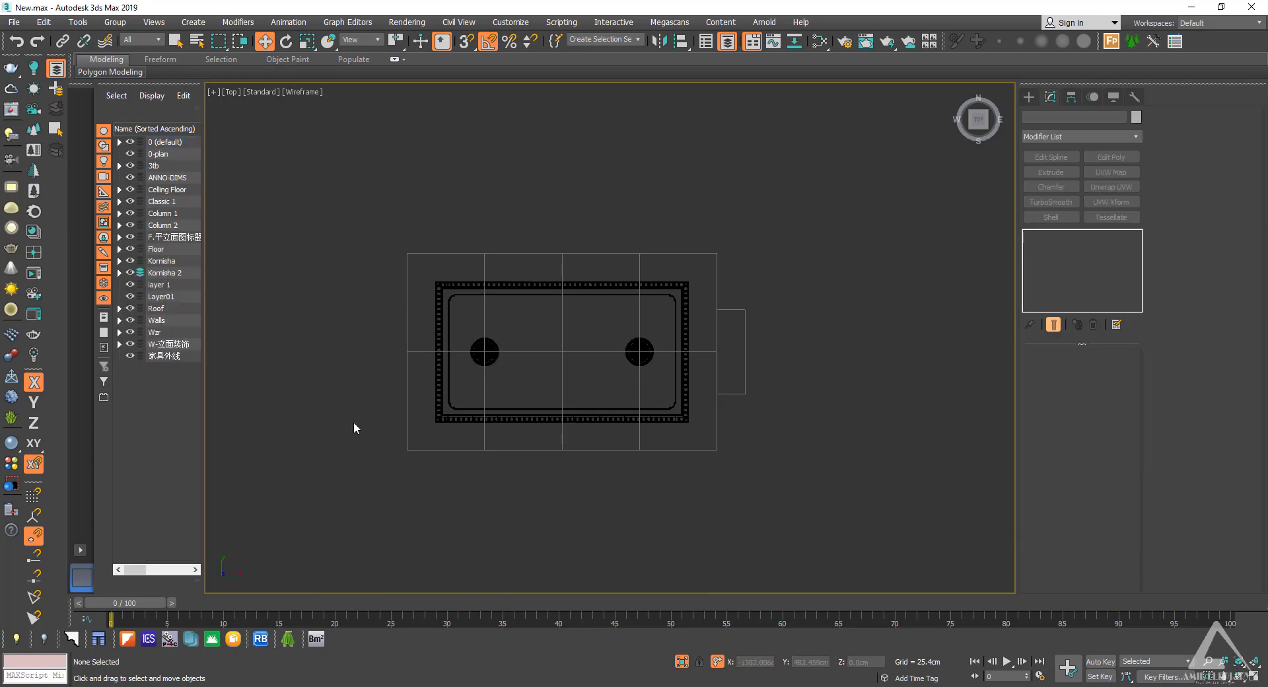
mouse_move(453, 664)
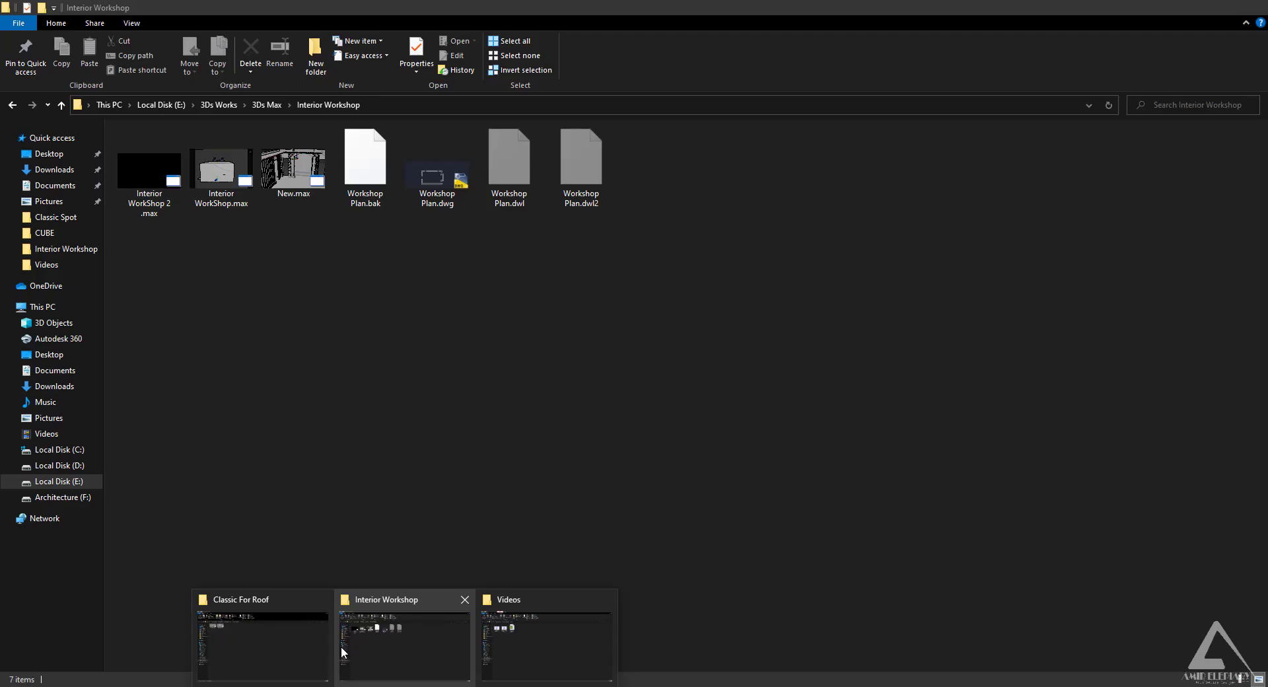
left_click(311, 646)
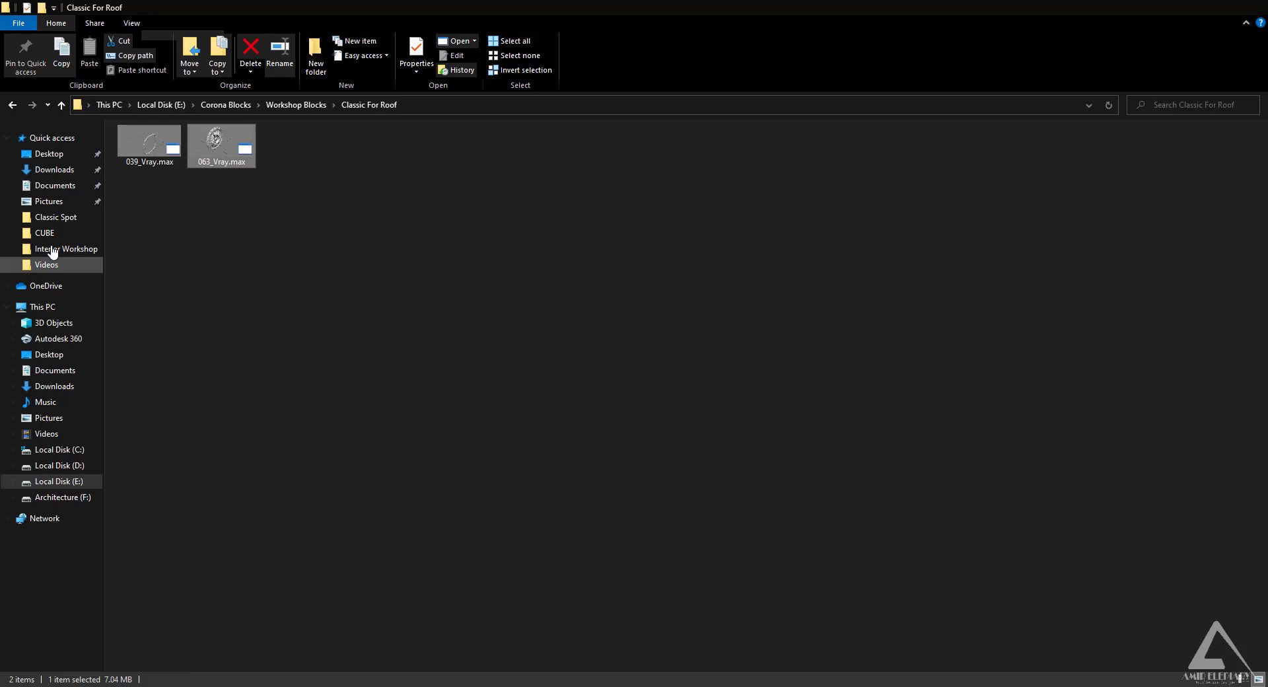
left_click(12, 105)
double_click(149, 163)
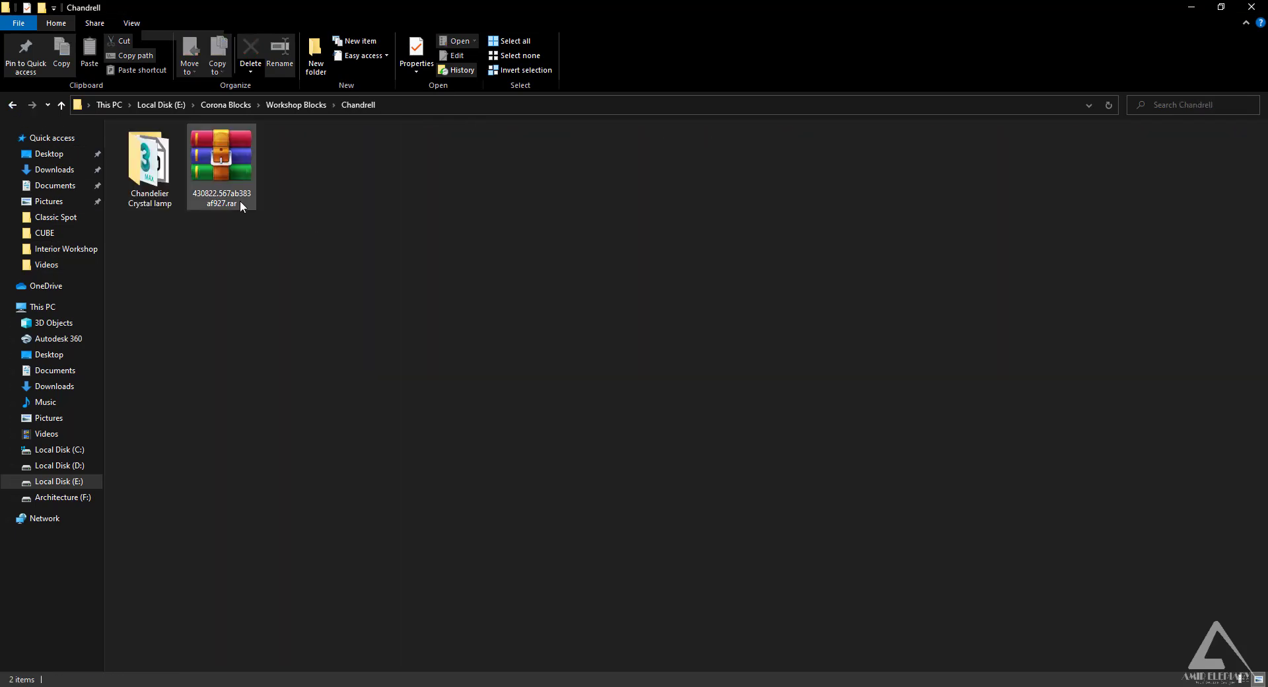
double_click(149, 163)
left_click(492, 103)
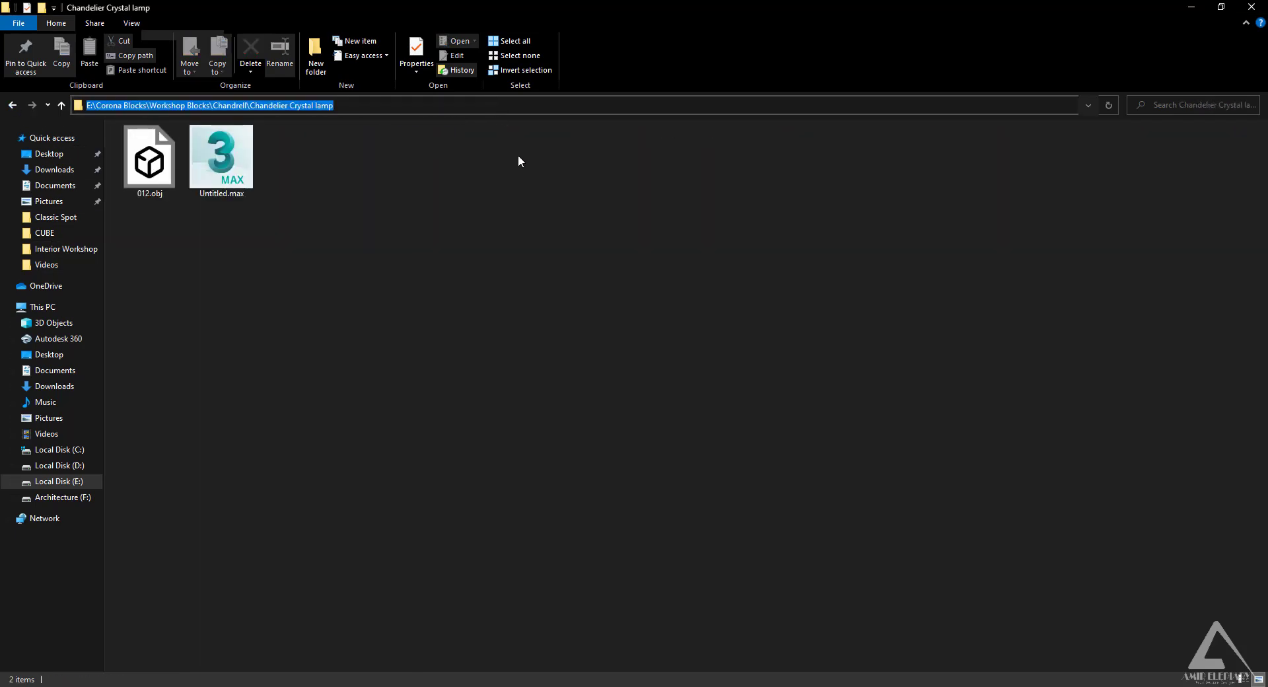
Step: Merge all objects of Untitled.max from the copied Chandelier Crystal lamp path into the 3ds Max scene
left_click(566, 685)
left_click(5, 23)
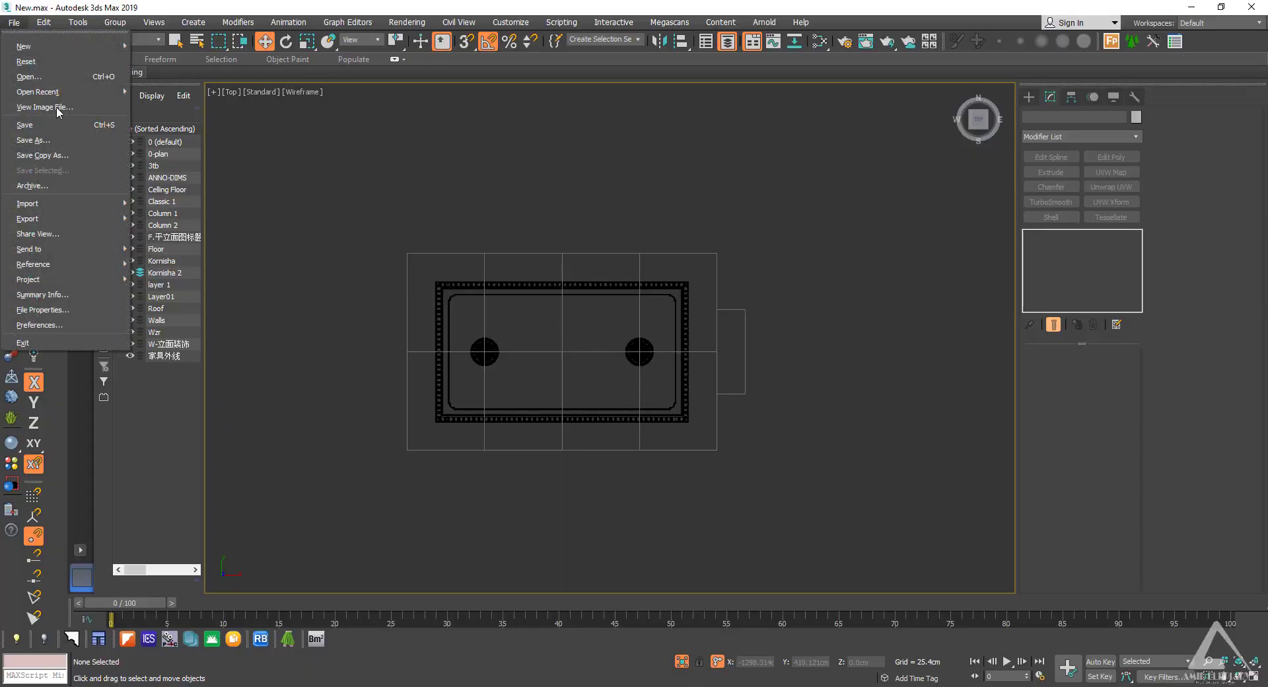
mouse_move(80, 204)
left_click(162, 228)
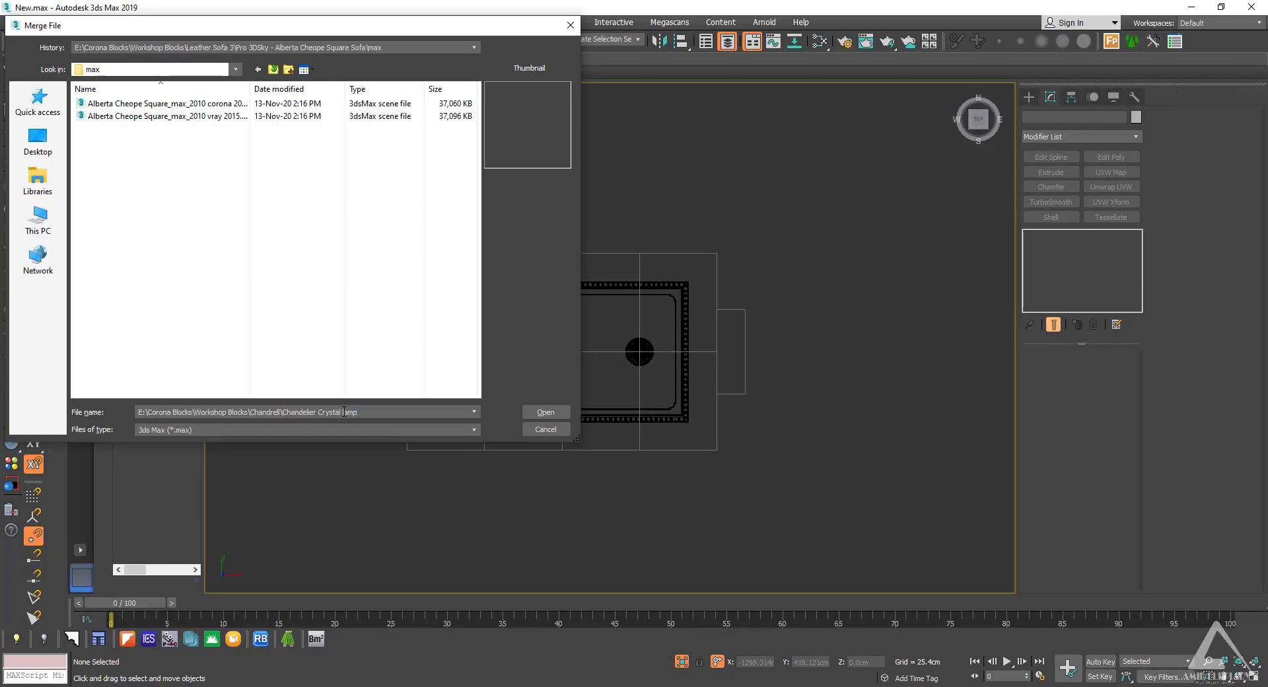
key("Return")
left_click(132, 104)
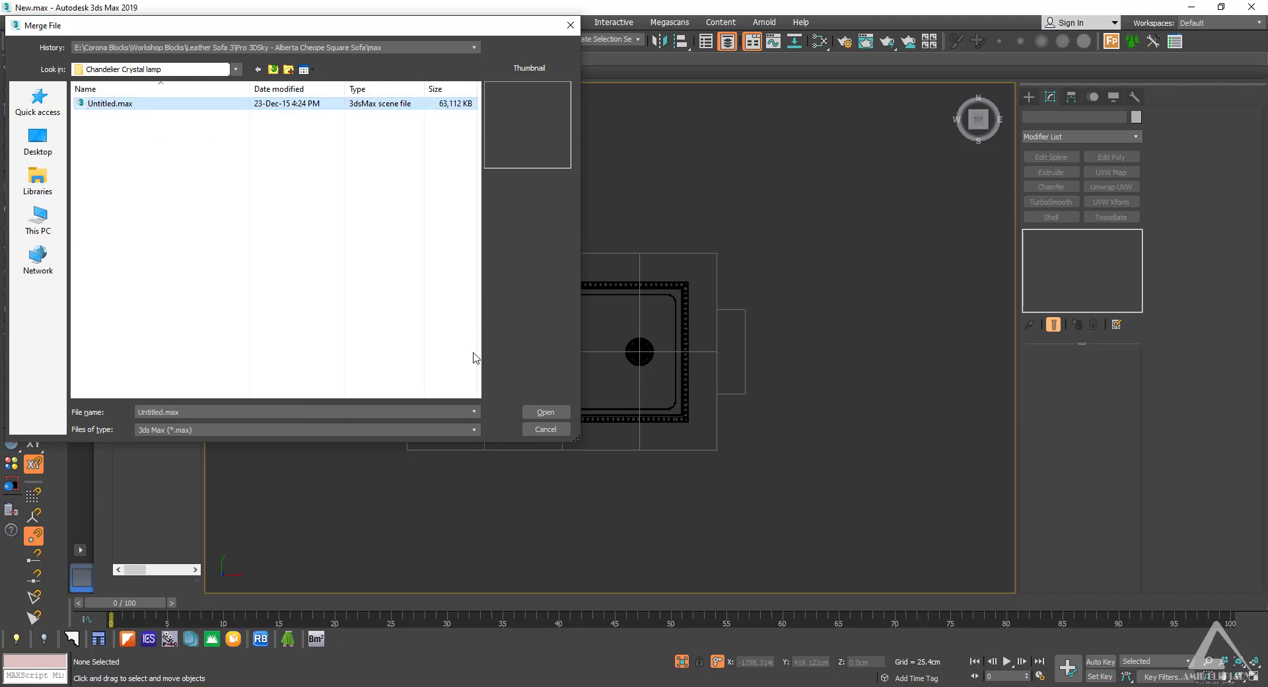
left_click(536, 412)
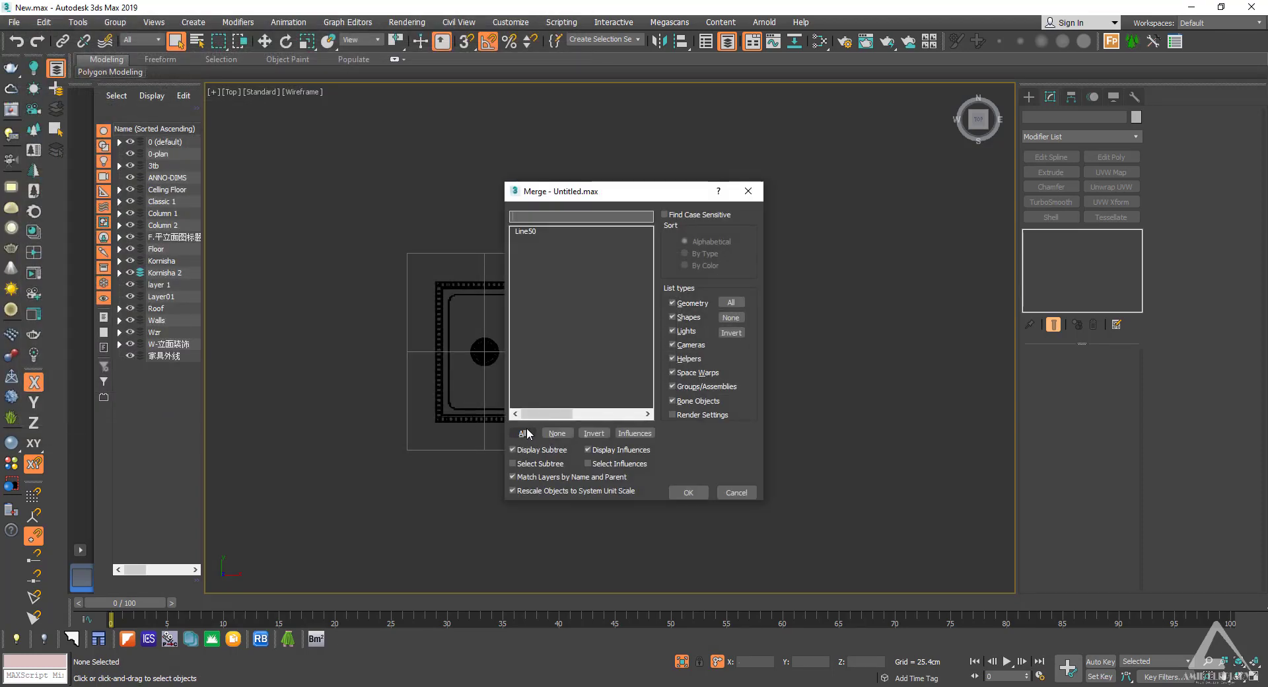
left_click(523, 434)
left_click(688, 492)
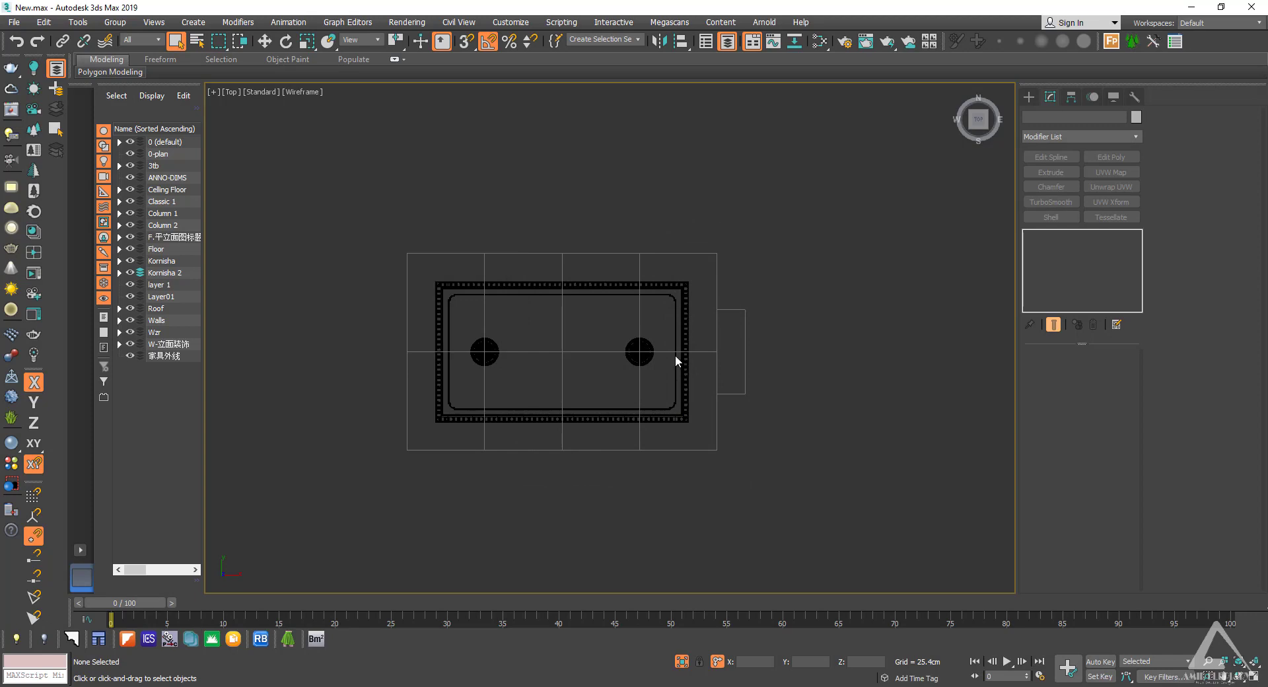
left_click(674, 356)
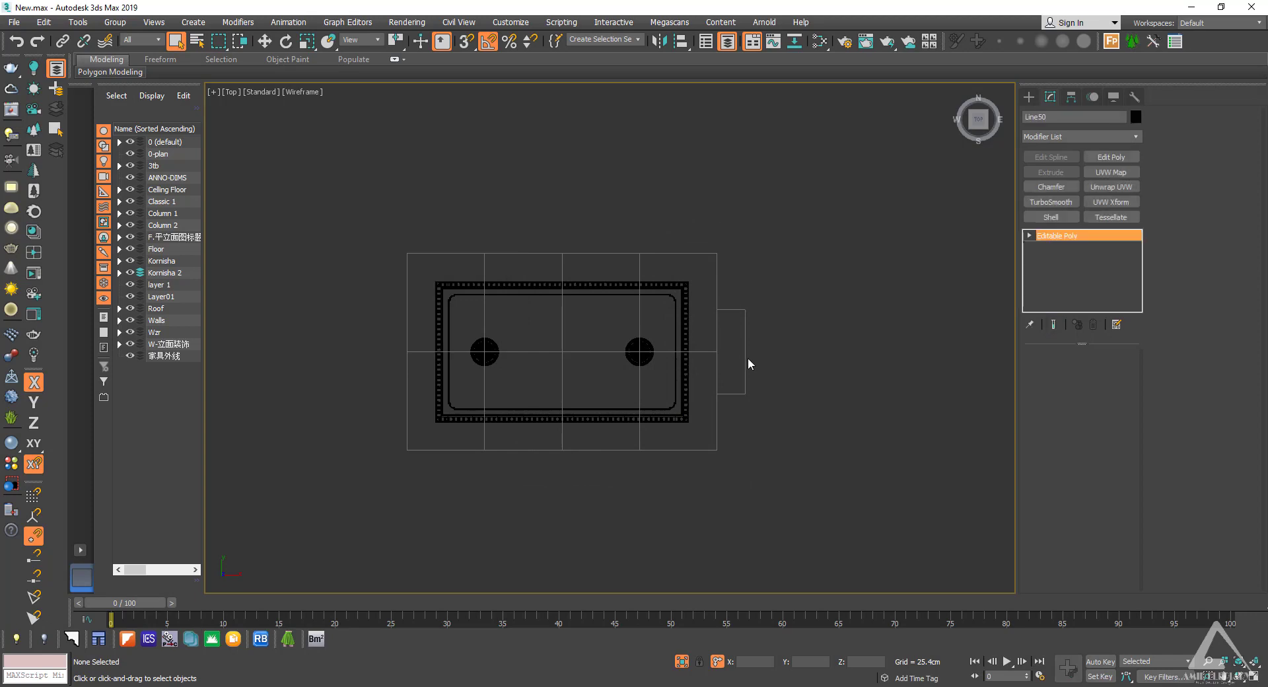
Step: Group the merged chandelier geometry, accepting the offered group name
scroll(748, 359, "down", 2)
scroll(657, 362, "up", 2)
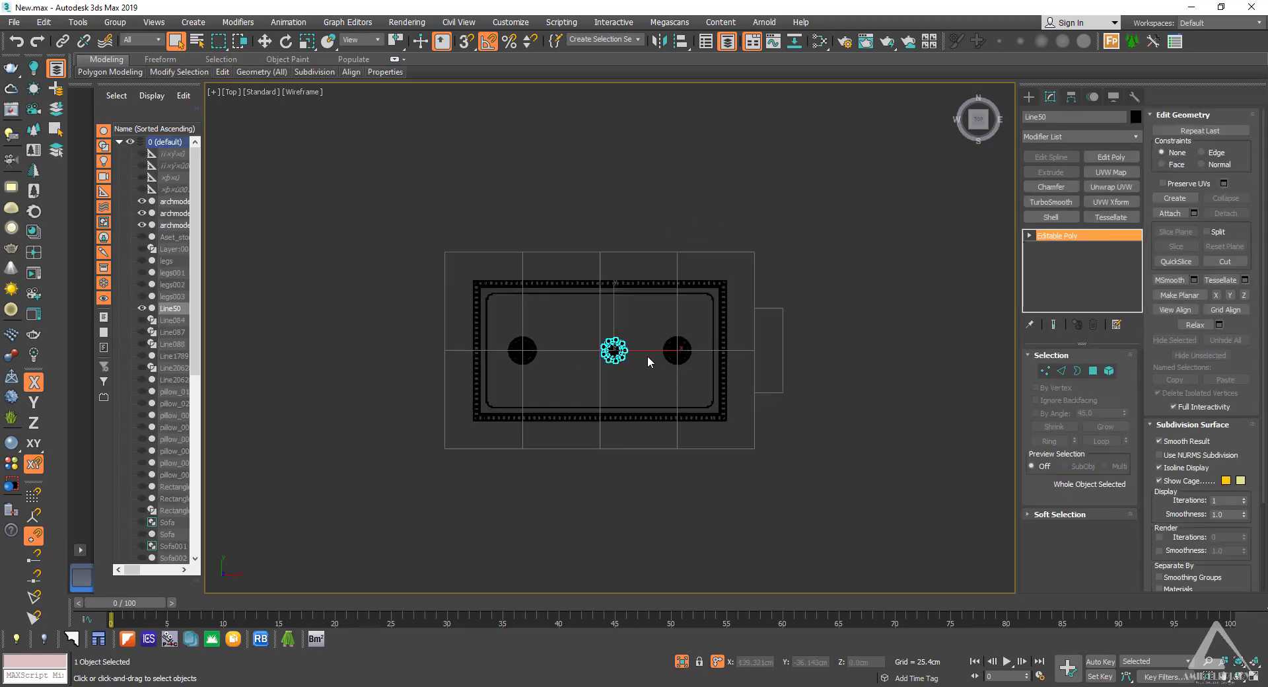
key("z")
key("w")
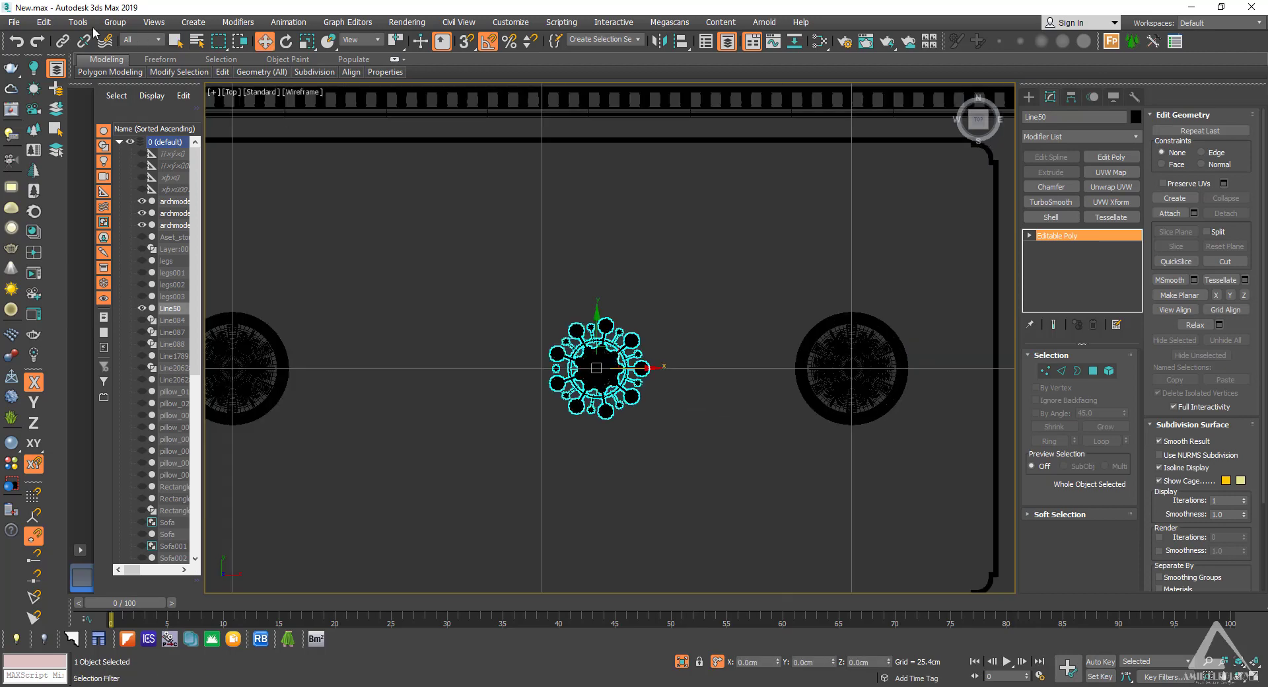
left_click(115, 21)
left_click(117, 38)
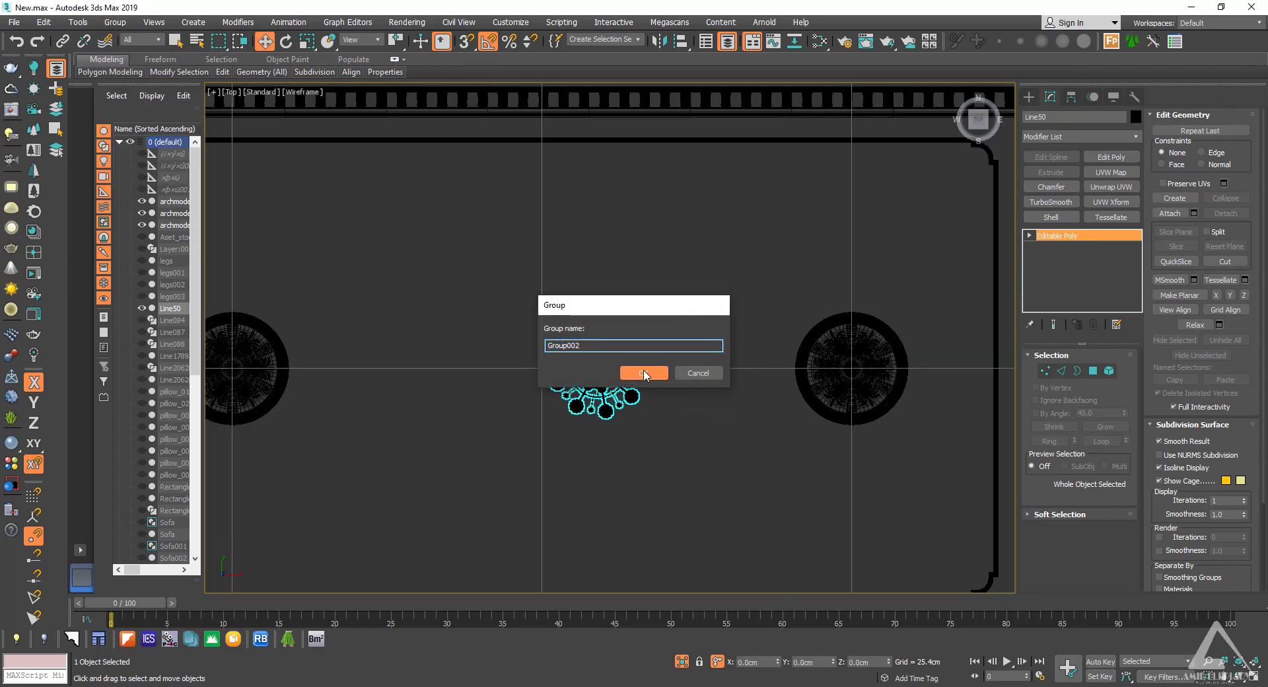
left_click(644, 375)
Step: Move the chandelier group onto the centre of the +X ceiling medallion in the Top view
left_click_drag(622, 355, 872, 355)
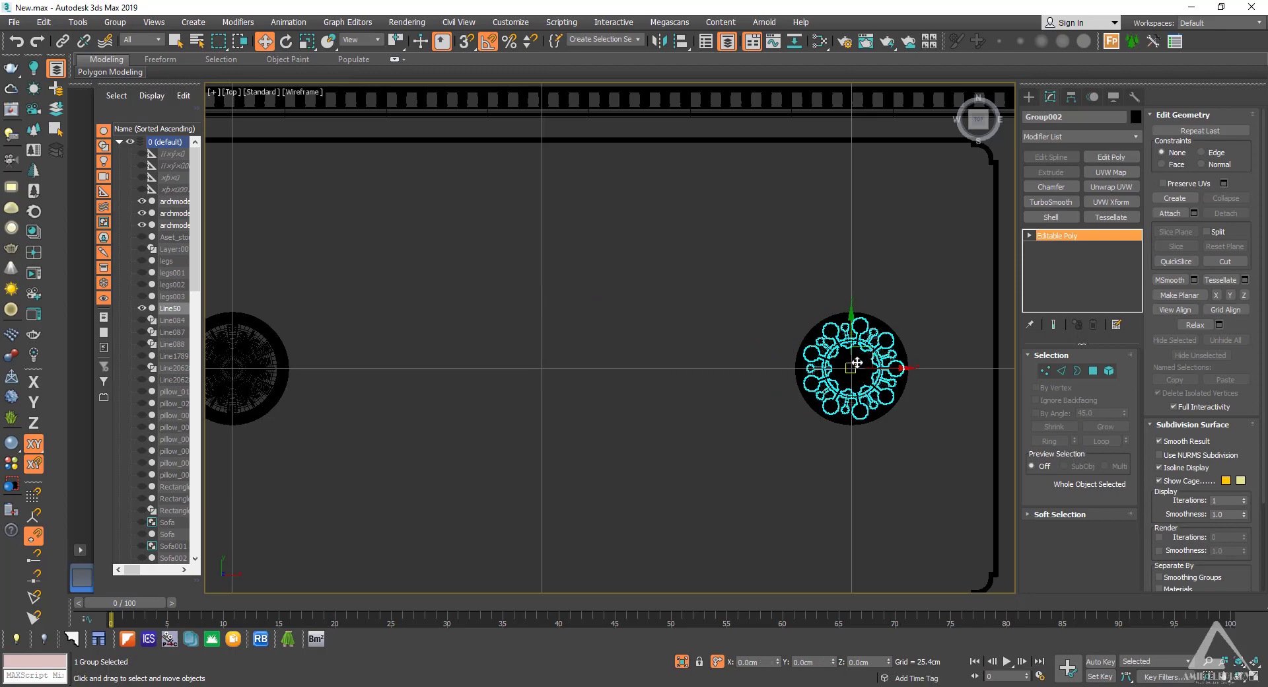
scroll(859, 367, "up", 10)
scroll(846, 381, "down", 5)
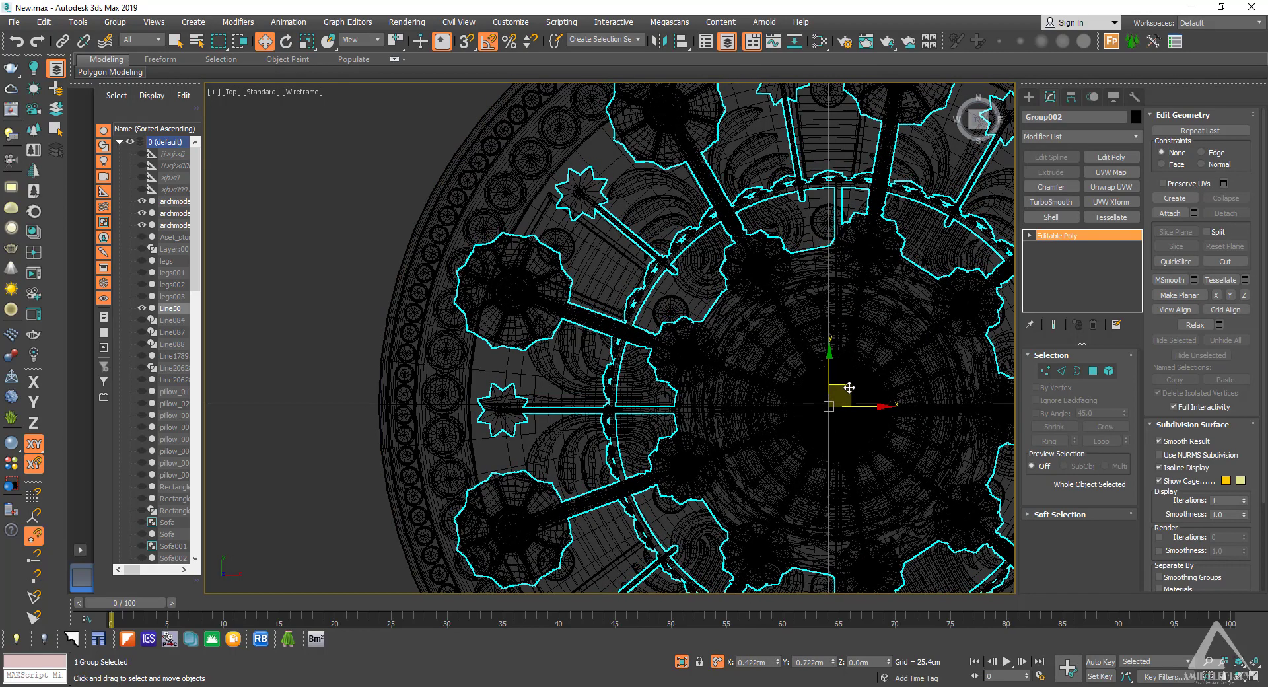
Step: Raise the chandelier group vertically in the Front view until its canopy reaches the ceiling medallion, and check the contact in Perspective
key("f")
key("z")
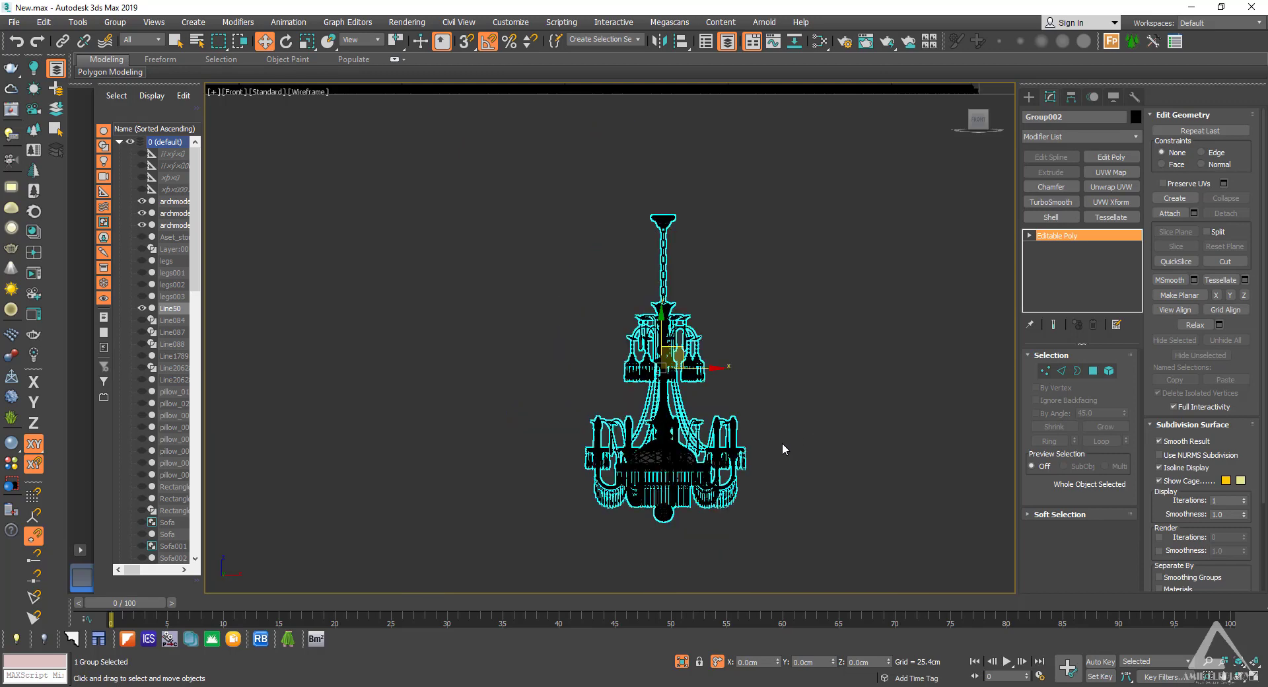
scroll(750, 450, "down", 5)
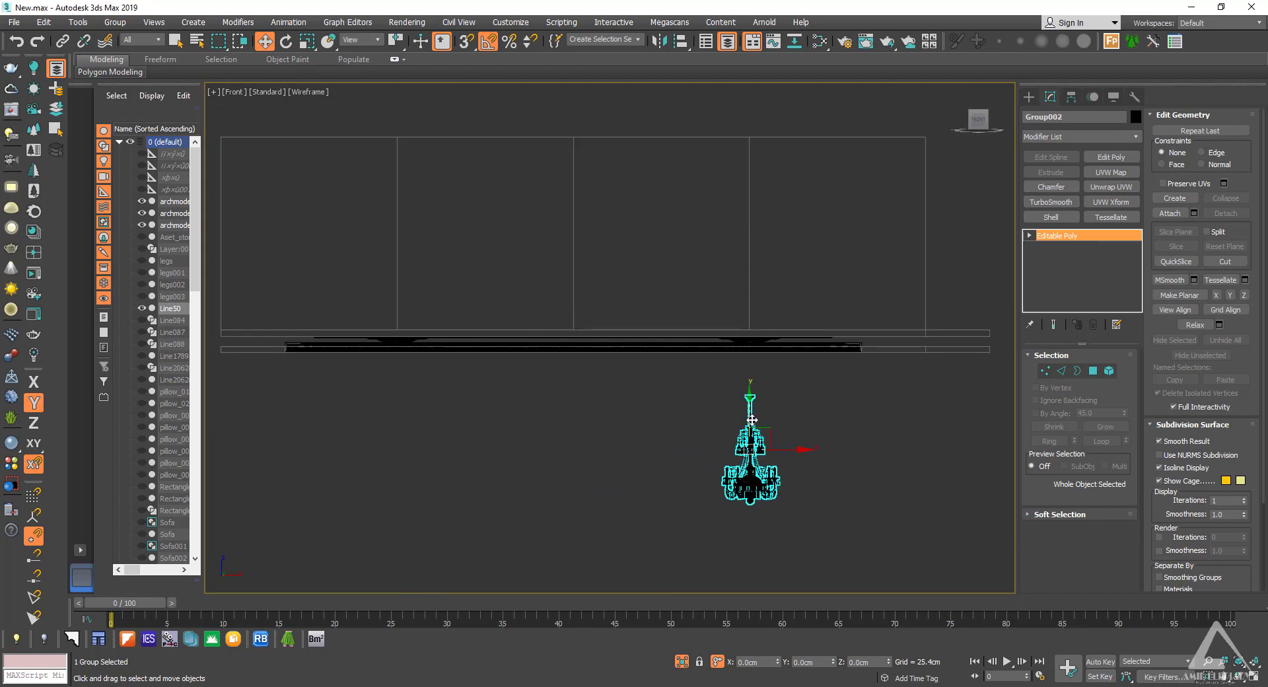
scroll(752, 419, "up", 8)
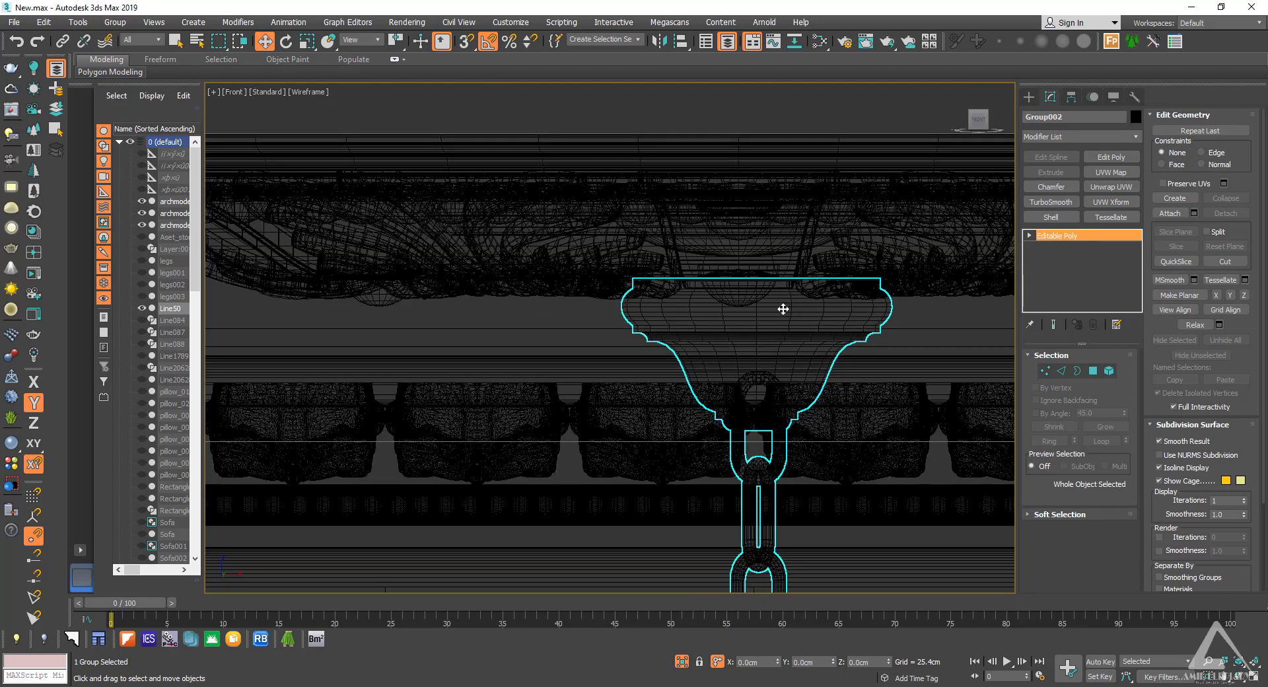
scroll(779, 320, "up", 3)
key("p")
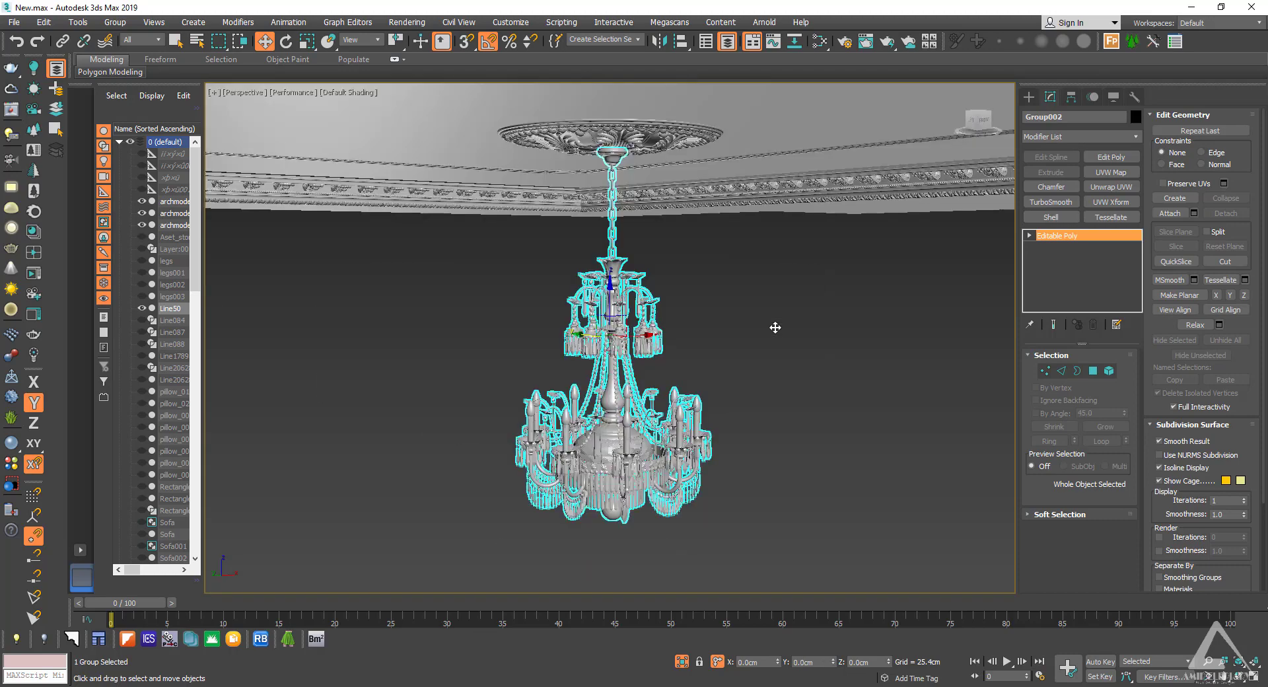
middle_click_drag(770, 312, 787, 255, "alt")
scroll(622, 174, "up", 5)
scroll(585, 230, "up", 3)
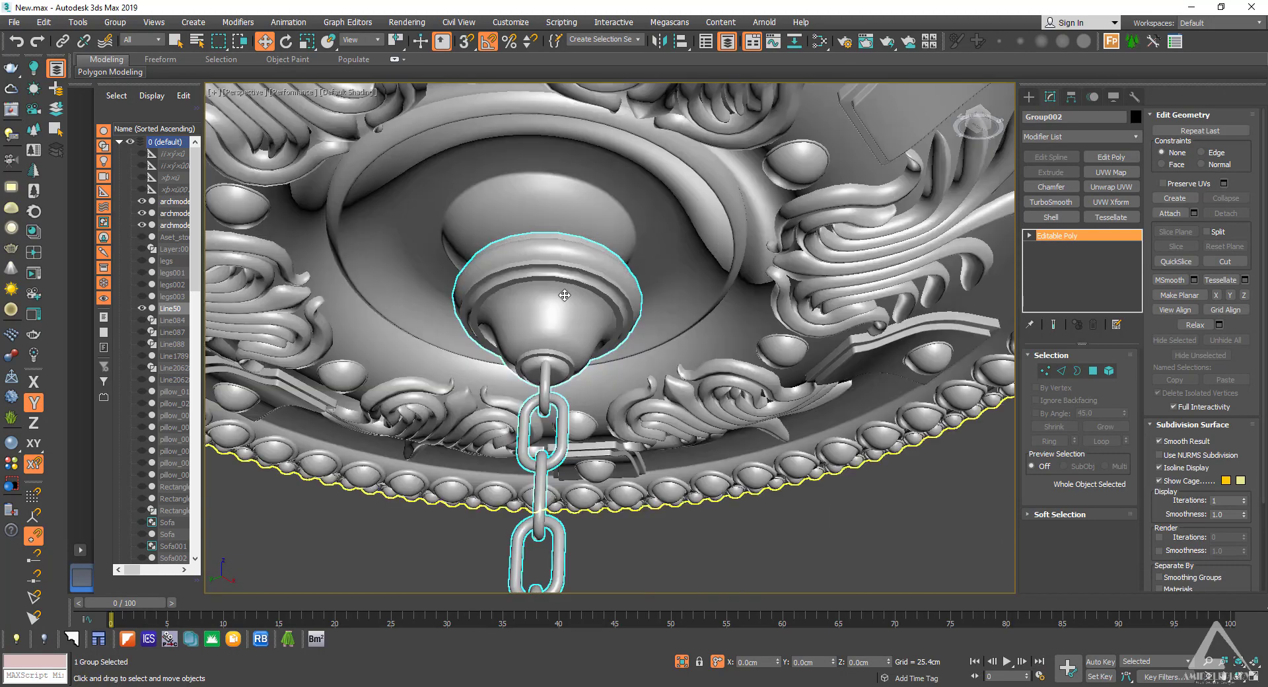
middle_click_drag(561, 320, 674, 218, "alt")
Step: Fine-tune the chandelier's height in the Front view by about 1.4 cm along Y so its canopy enters the medallion's centre
key("f")
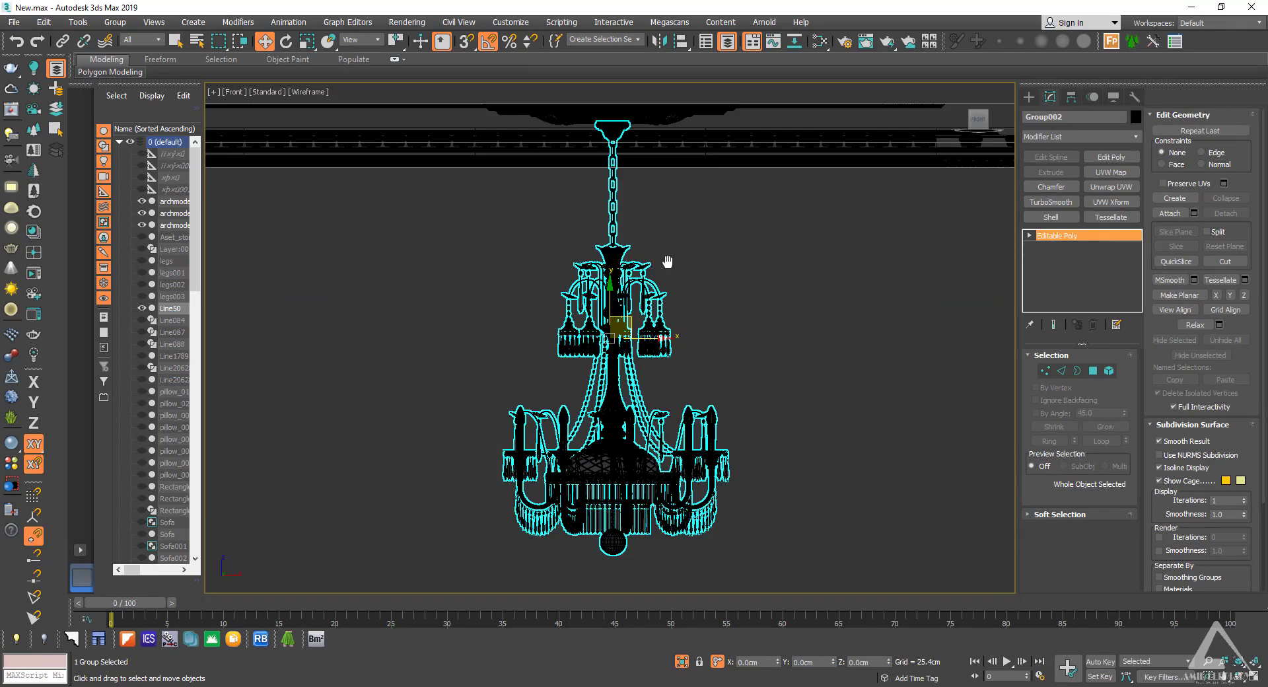
middle_click_drag(668, 261, 653, 447)
scroll(651, 447, "up", 7)
scroll(616, 433, "up", 4)
middle_click_drag(572, 283, 643, 390)
left_click(33, 403)
scroll(529, 436, "up", 4)
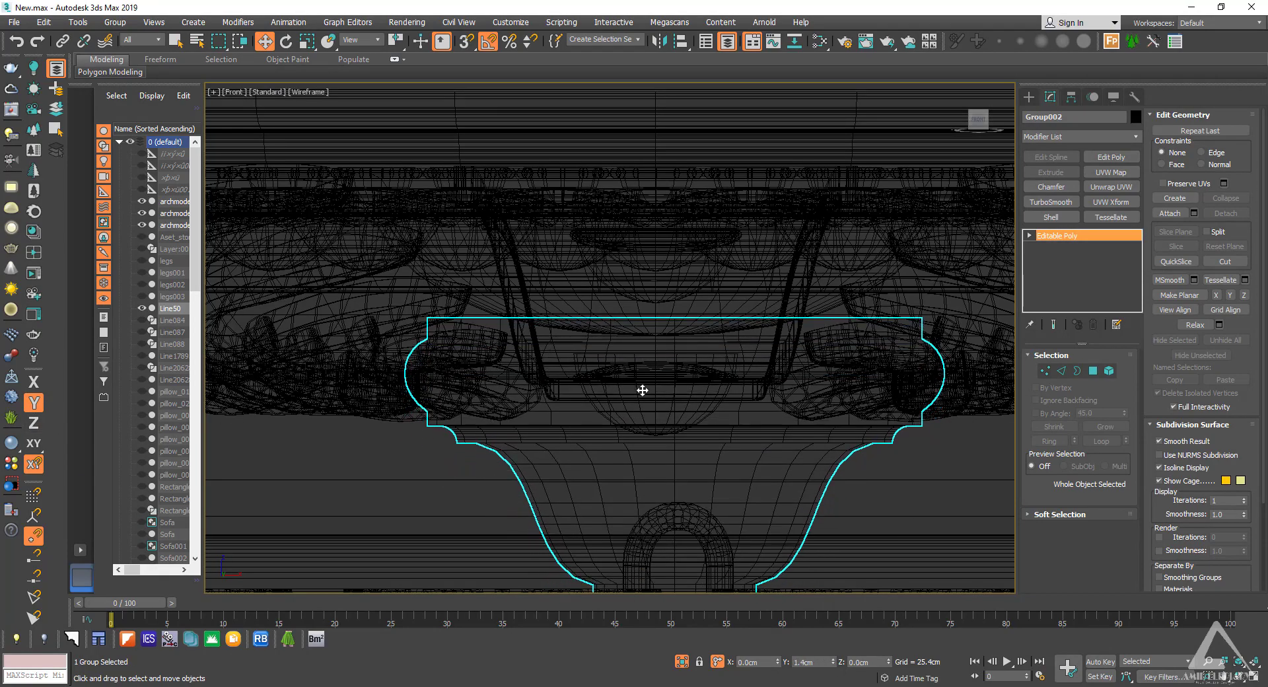
scroll(643, 390, "down", 4)
Step: Move the chandelier up along Z in Perspective until its canopy sits against the medallion's central recess
key("p")
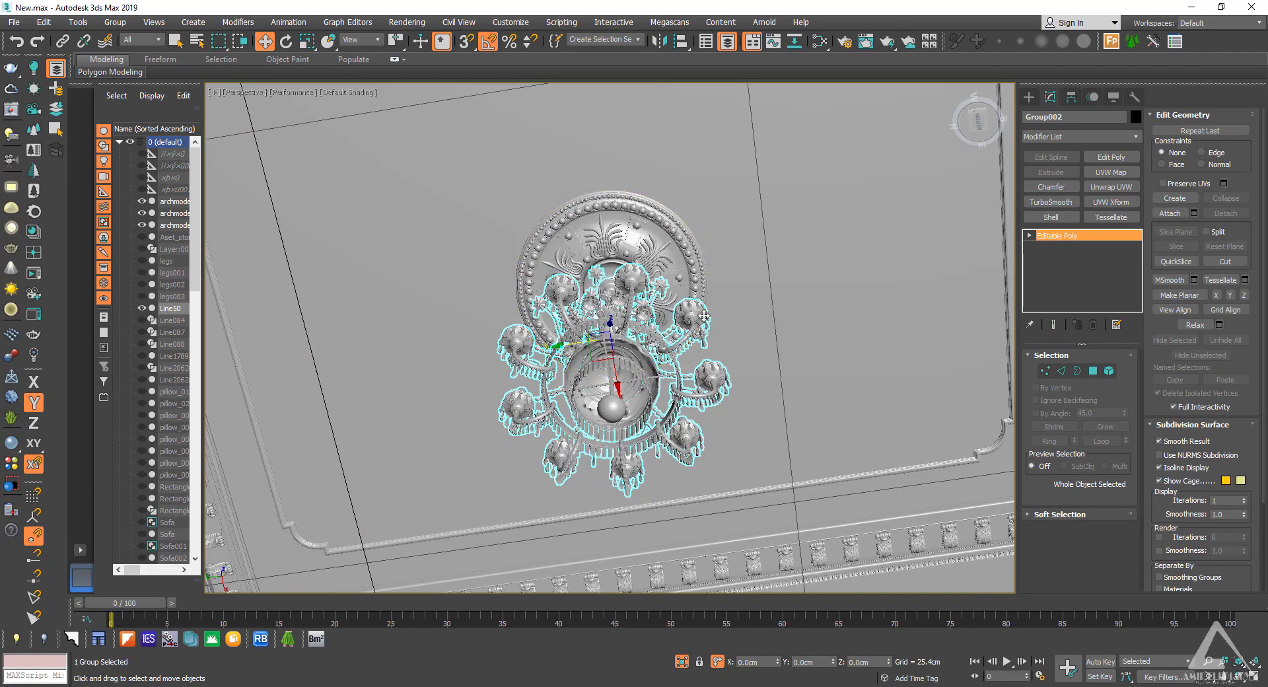
middle_click_drag(705, 316, 638, 390, "alt")
scroll(609, 180, "up", 8)
middle_click_drag(605, 195, 592, 218, "alt")
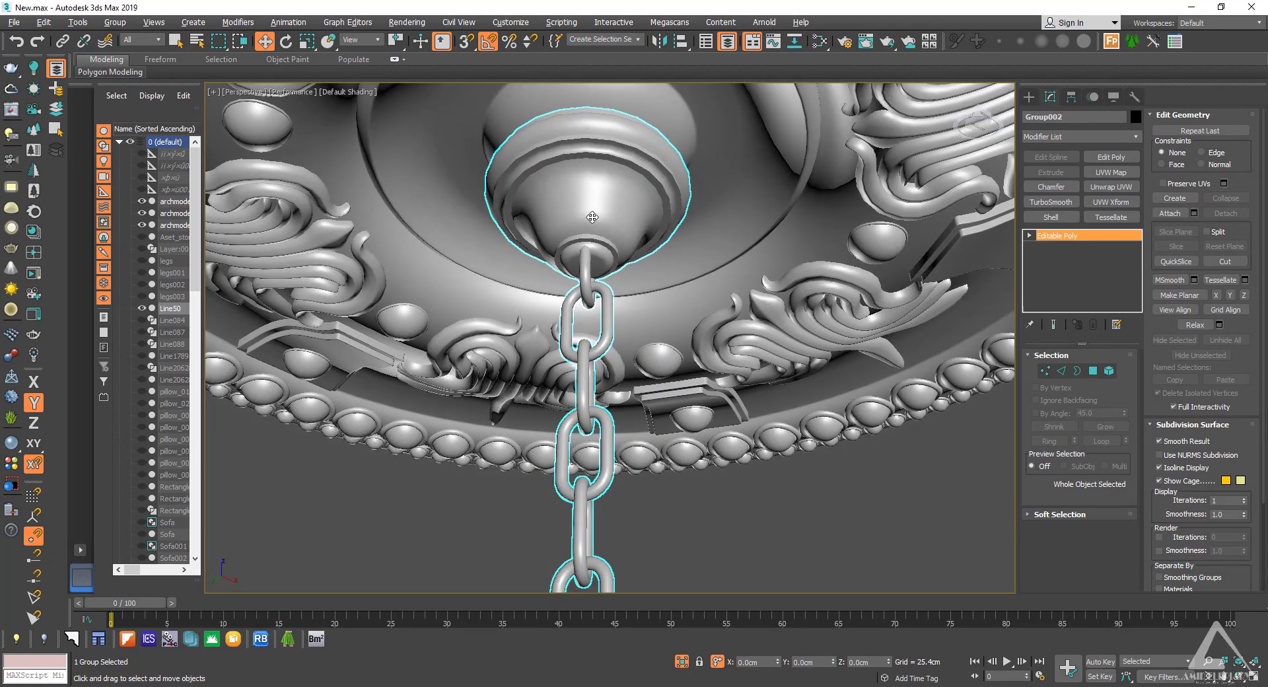
scroll(615, 325, "down", 10)
scroll(615, 331, "up", 10)
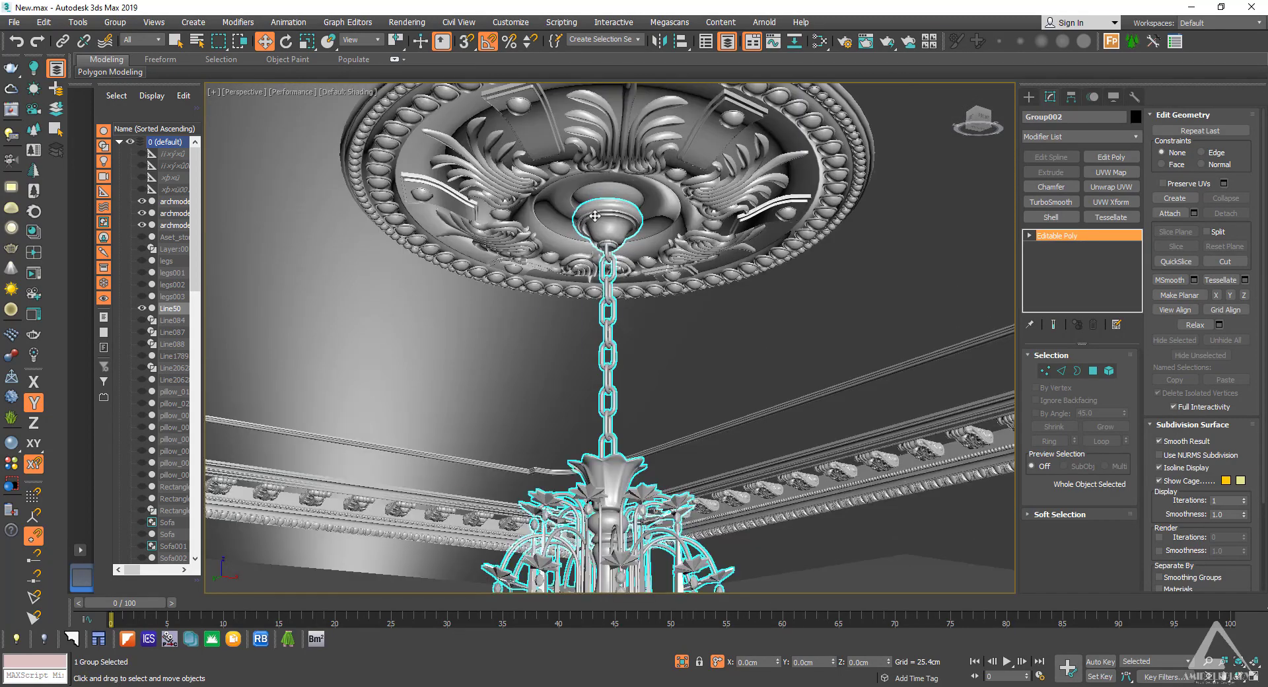
left_click(34, 423)
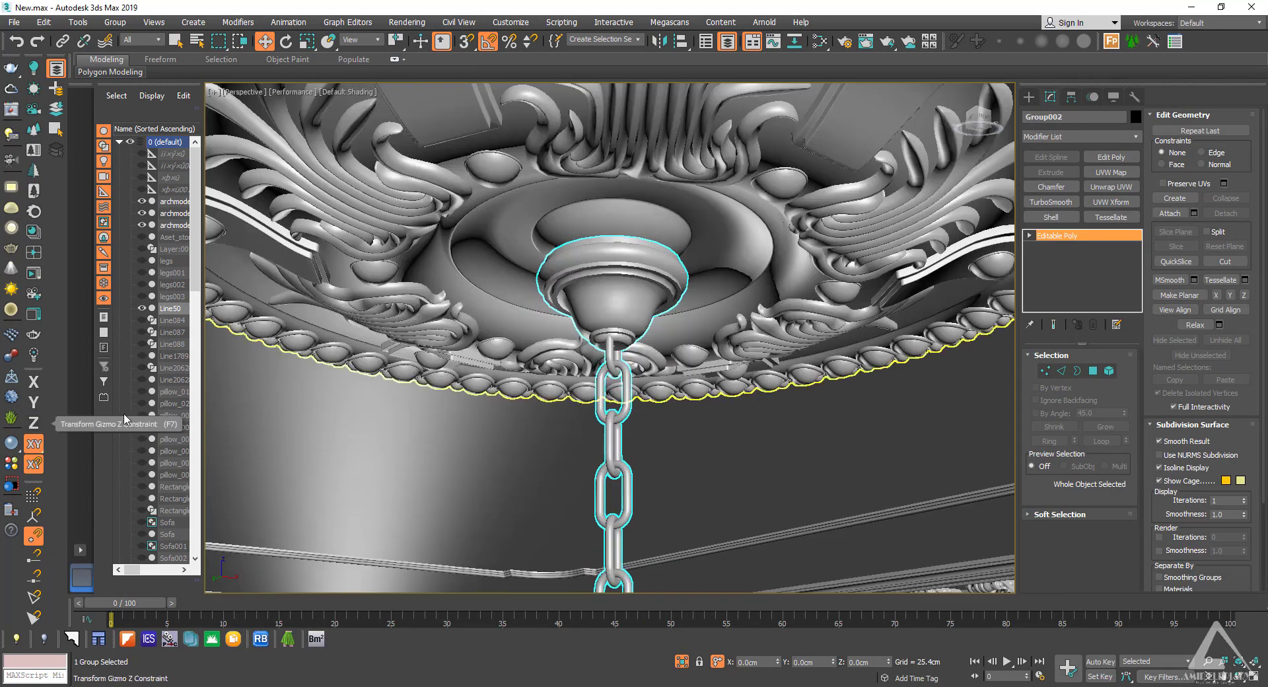
left_click_drag(607, 294, 609, 232)
scroll(634, 332, "down", 3)
Step: Clone the chandelier group along X in the Top view as one instance over the opposite ceiling medallion
key("t")
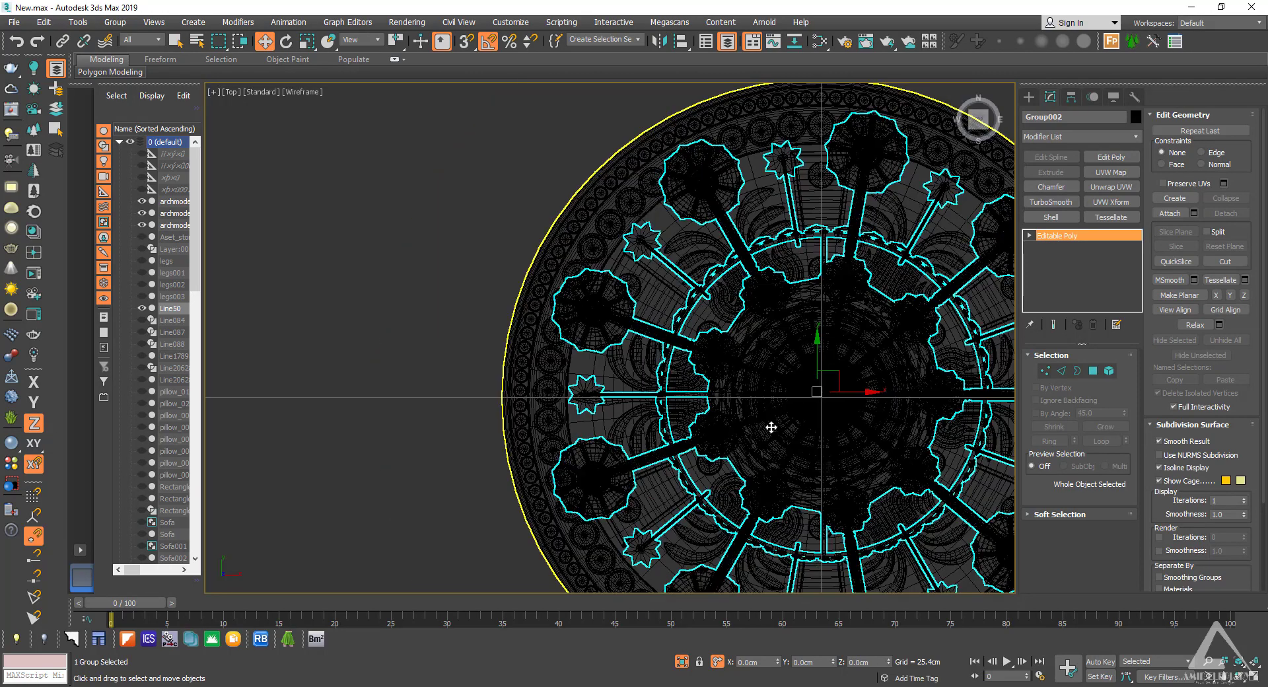
scroll(792, 423, "down", 8)
left_click_drag(881, 410, 558, 414, "shift")
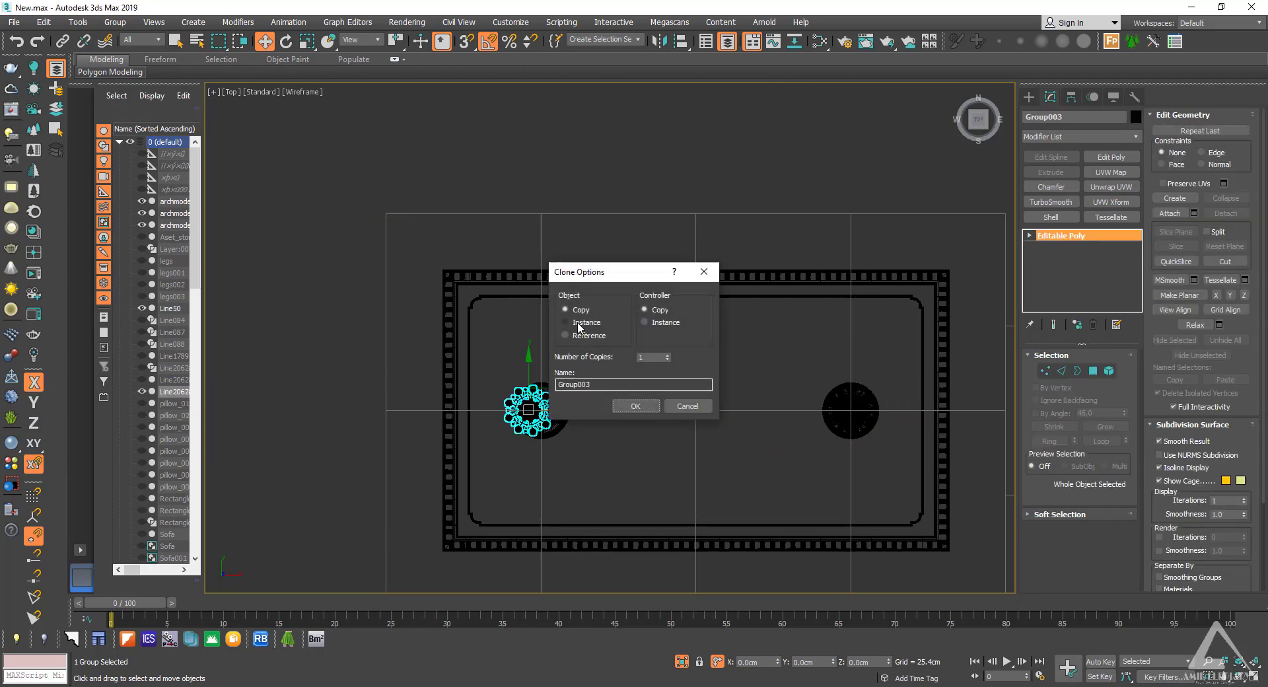
left_click(621, 406)
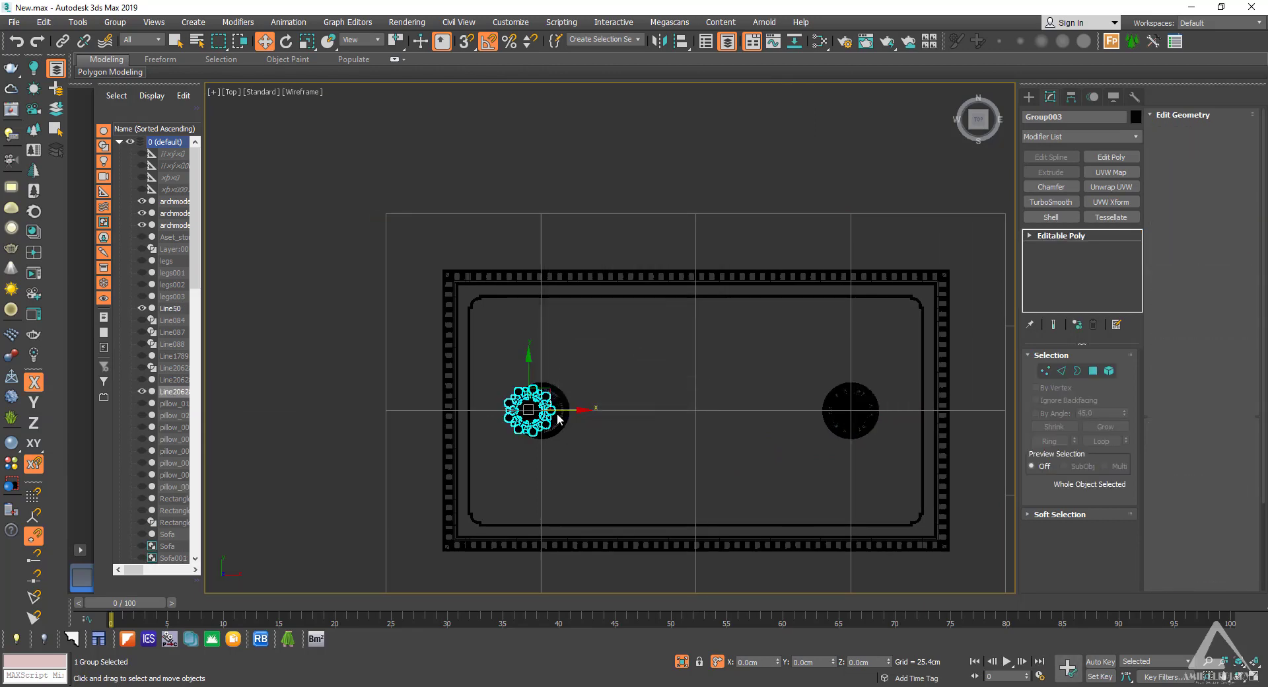
Step: Move the cloned chandelier along X in the Top view onto the centre of the -X ceiling medallion
scroll(558, 417, "up", 10)
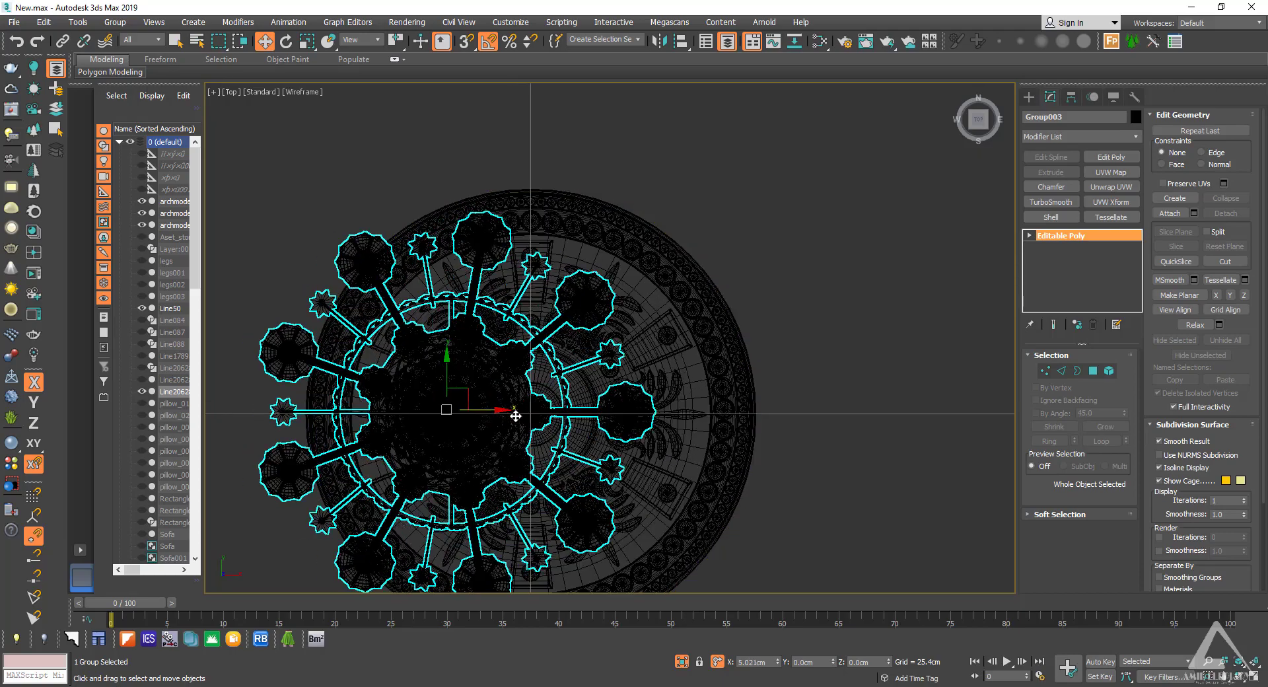
left_click_drag(515, 416, 572, 426)
scroll(550, 421, "up", 9)
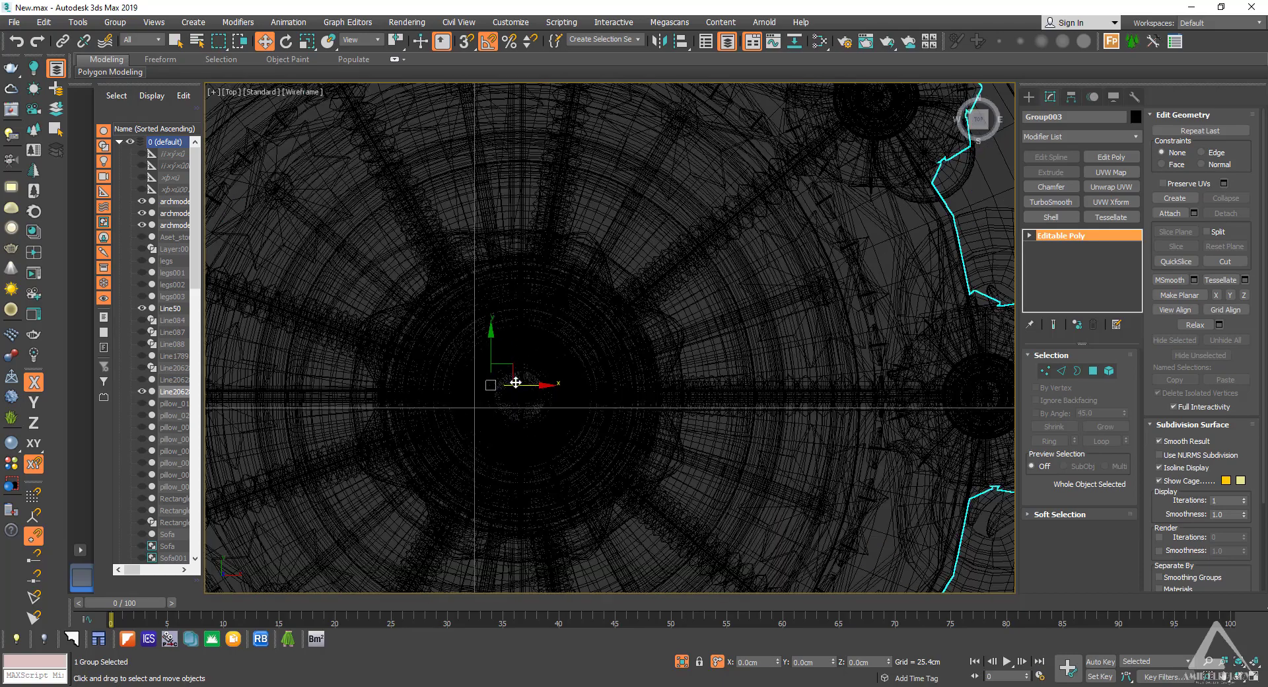
left_click_drag(524, 385, 521, 385)
key("p")
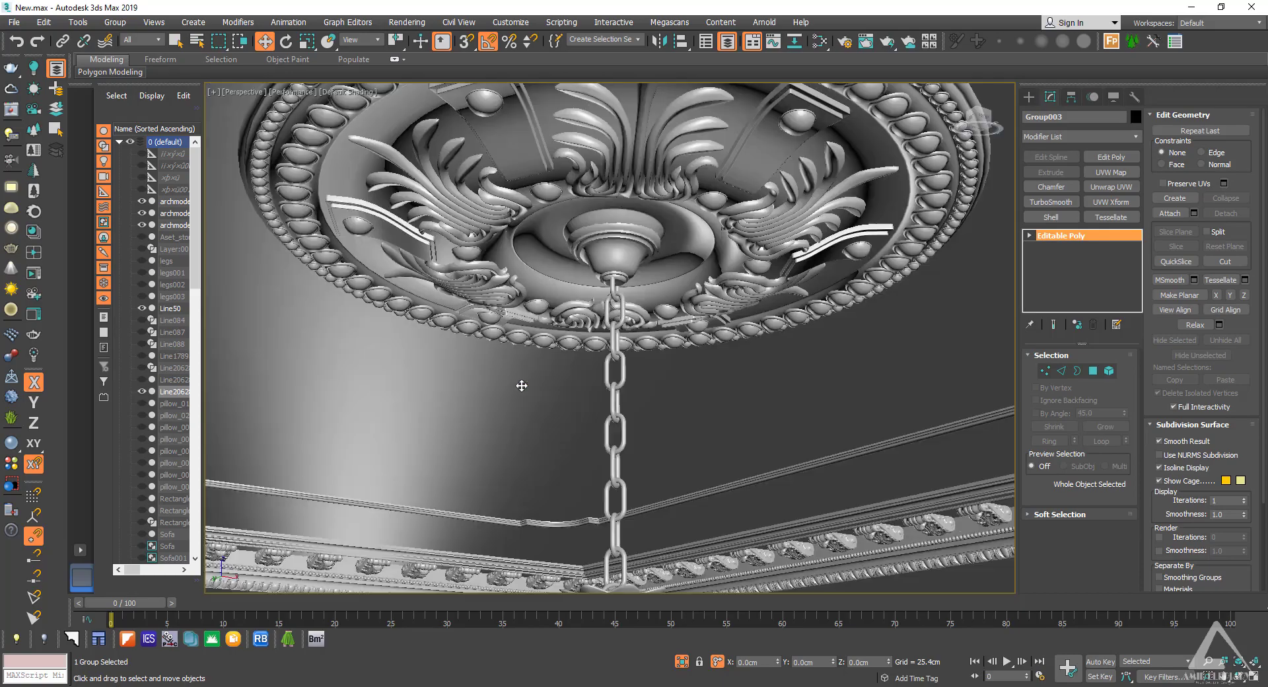
Step: Fine-adjust the cloned chandelier along X in Perspective to centre its canopy in the medallion's recess
scroll(609, 278, "down", 7)
middle_click_drag(614, 289, 623, 352)
scroll(629, 259, "up", 8)
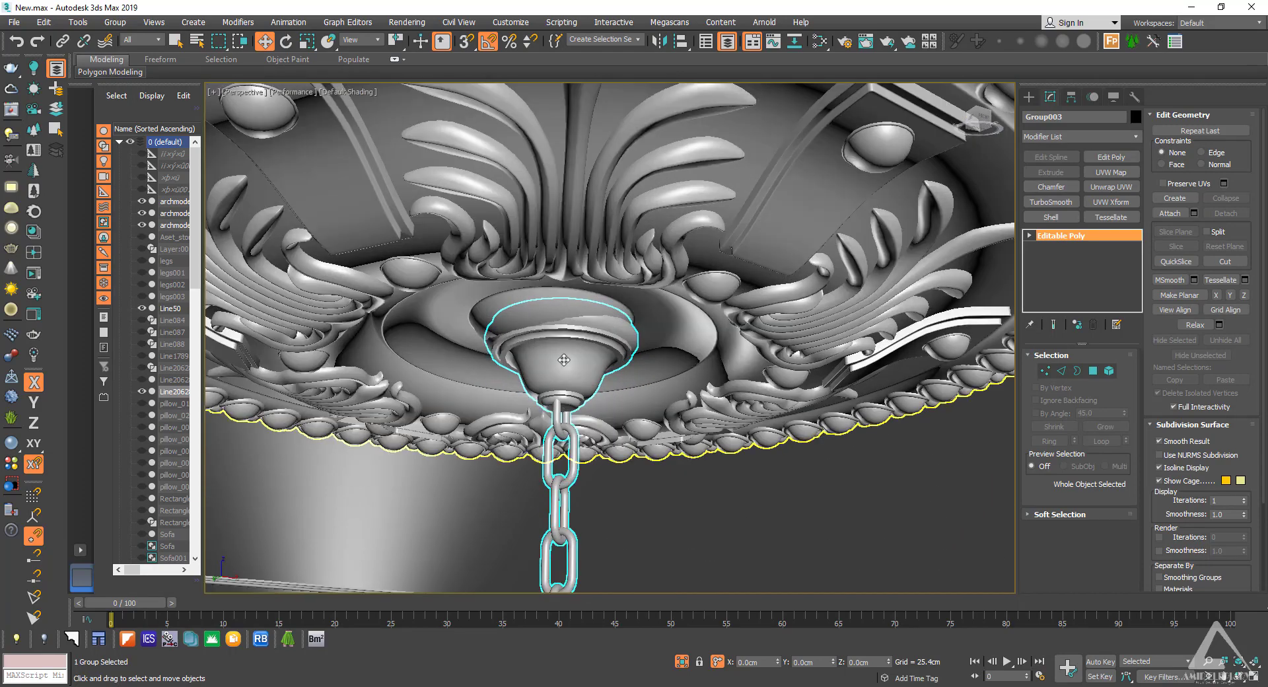
left_click_drag(564, 361, 545, 363)
scroll(537, 369, "down", 8)
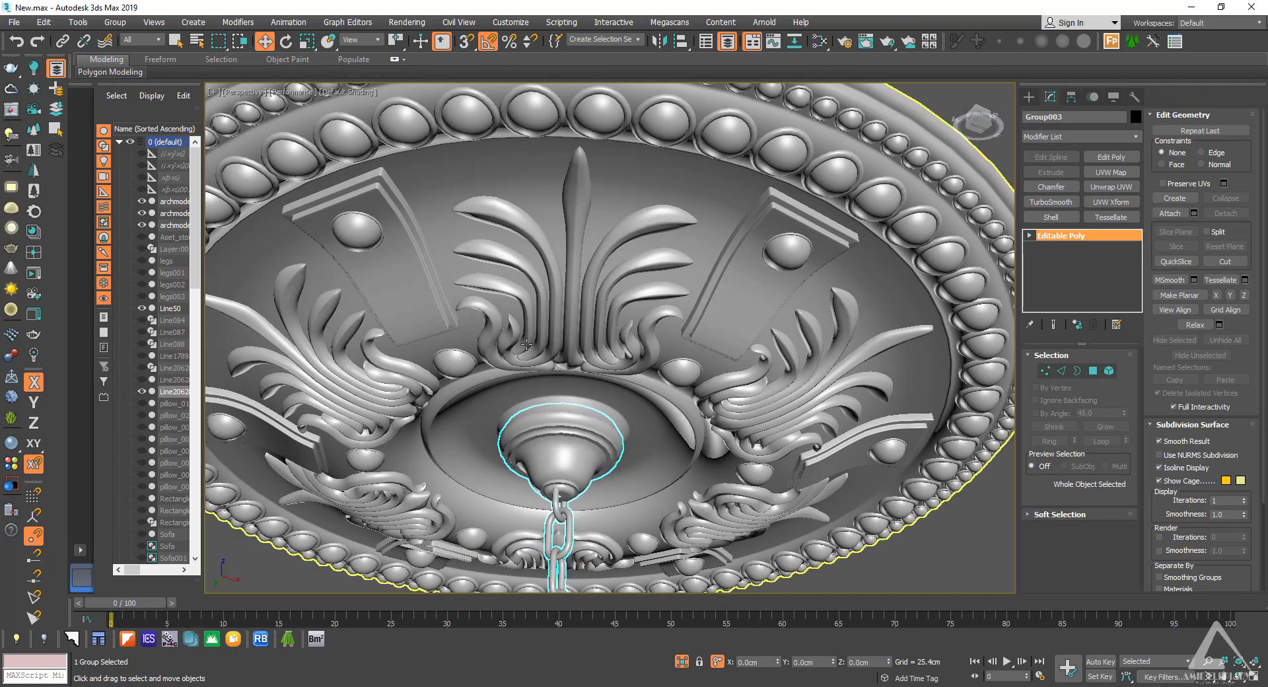
Step: Delete the segmented guide box above the ceiling and exit isolation to show the whole scene
middle_click_drag(538, 357, 663, 379, "alt")
scroll(568, 403, "down", 3)
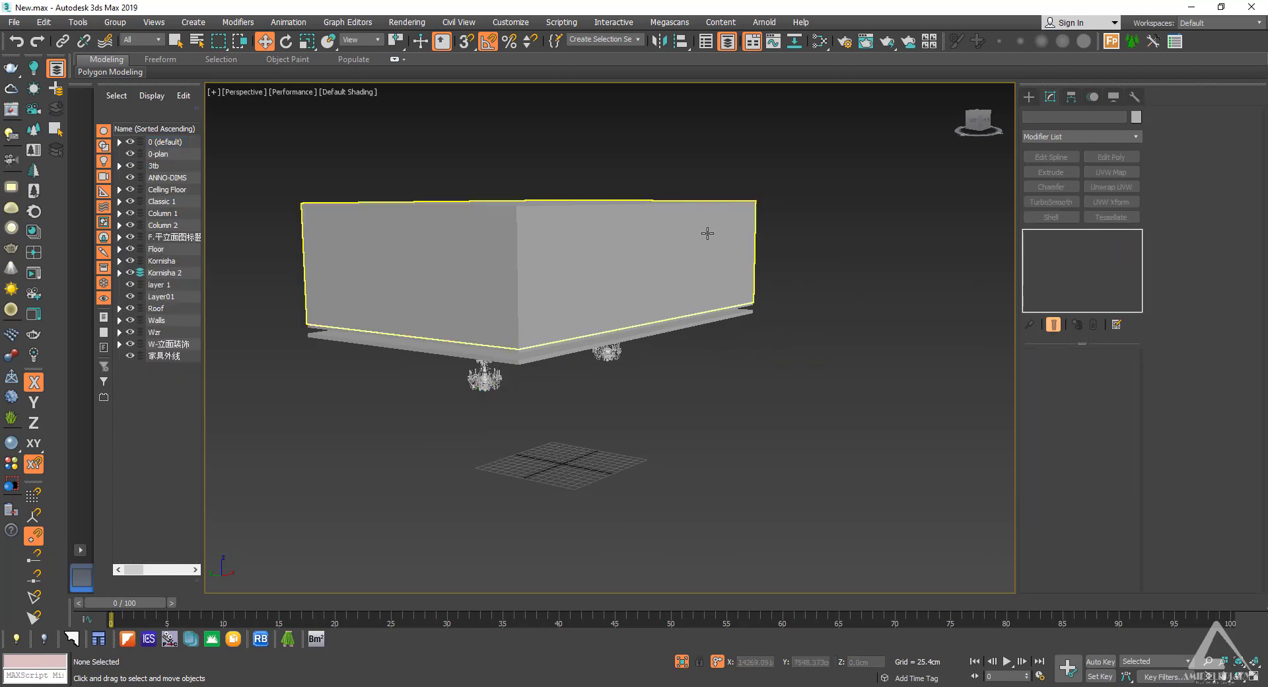
left_click(708, 234)
key("Delete")
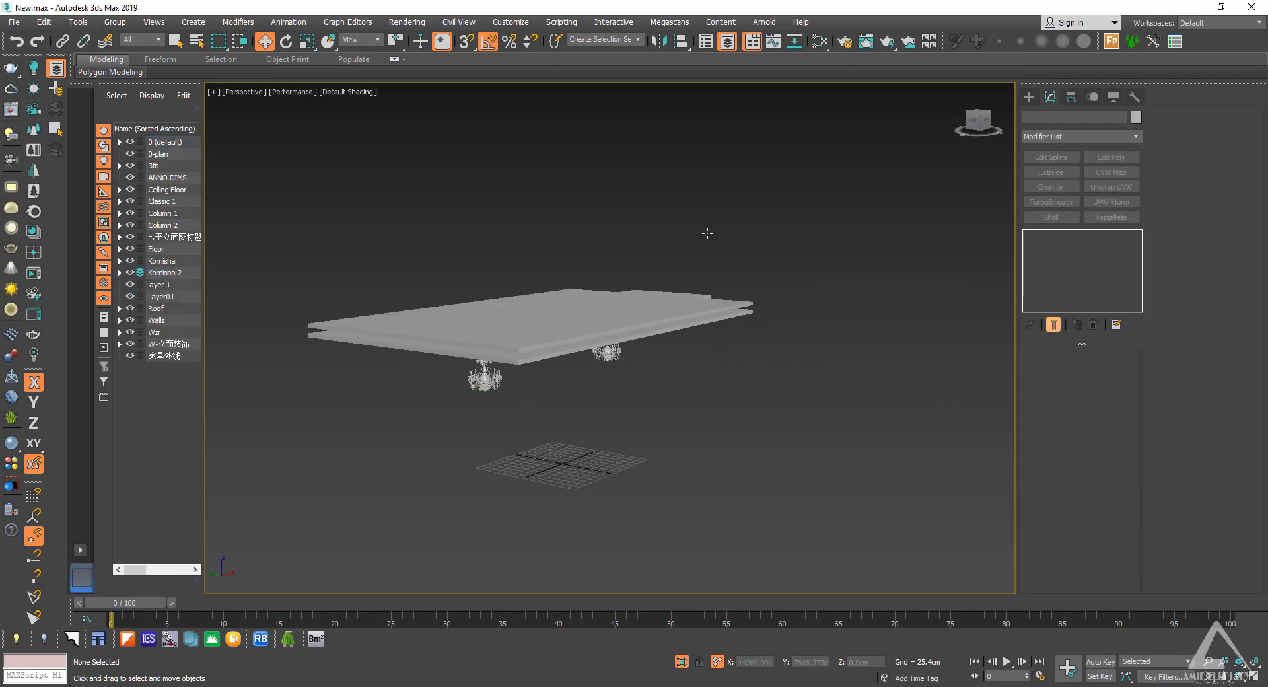
left_click(681, 661)
Step: Examine the room interior around the chandeliers, the statue and the arched end wall
scroll(566, 357, "up", 3)
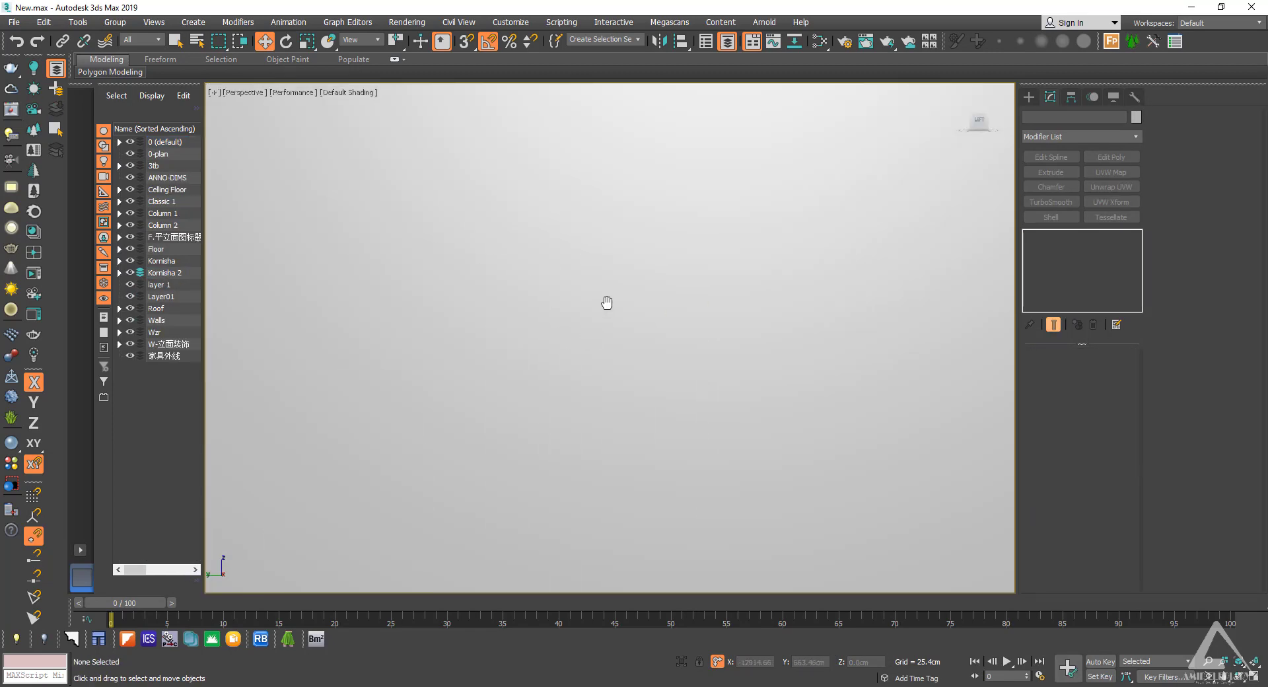
middle_click_drag(608, 302, 598, 362)
scroll(597, 362, "down", 5)
middle_click_drag(502, 486, 694, 421)
scroll(693, 421, "up", 5)
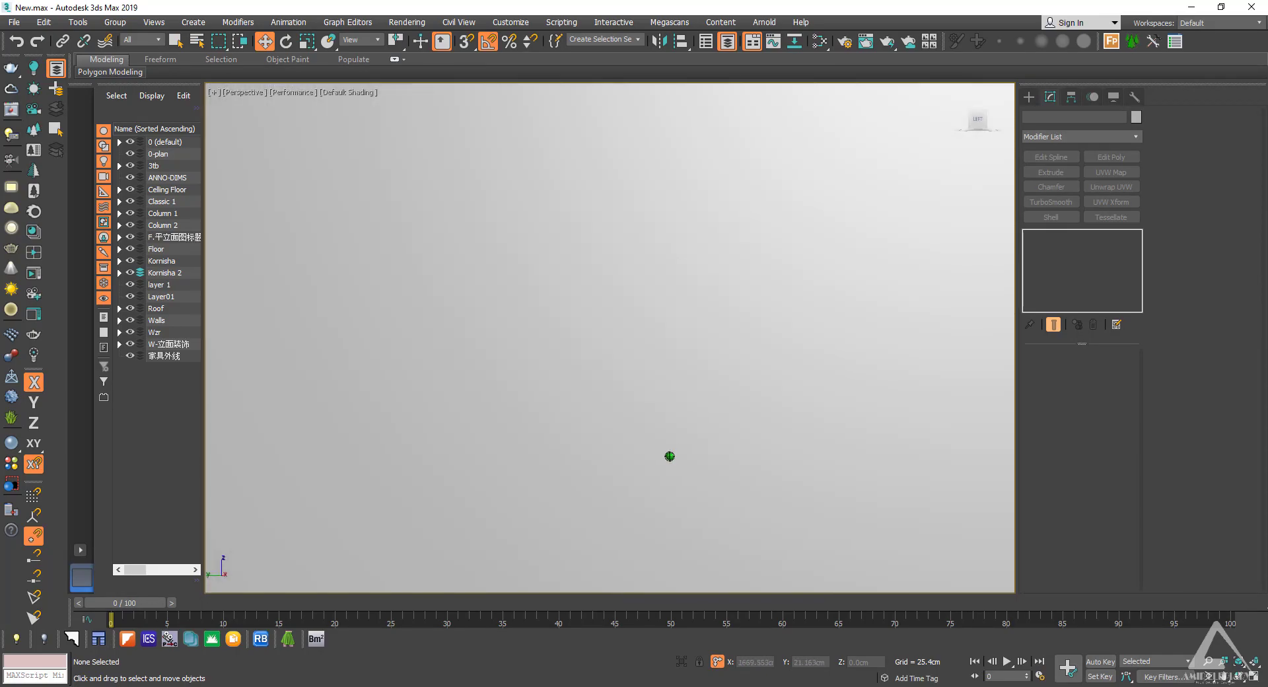
scroll(669, 456, "down", 5)
scroll(670, 456, "up", 1)
scroll(670, 456, "down", 1)
middle_click_drag(670, 457, 687, 444, "alt")
middle_click_drag(687, 443, 677, 416)
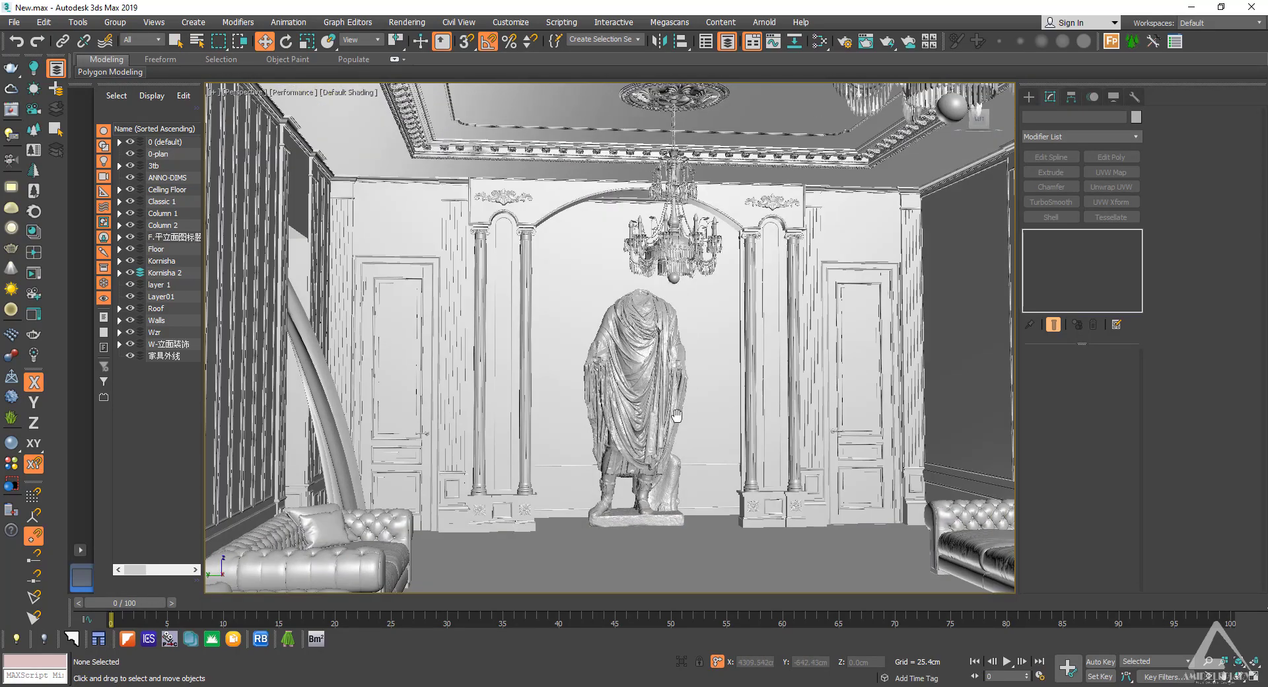
scroll(854, 239, "up", 4)
scroll(863, 284, "down", 2)
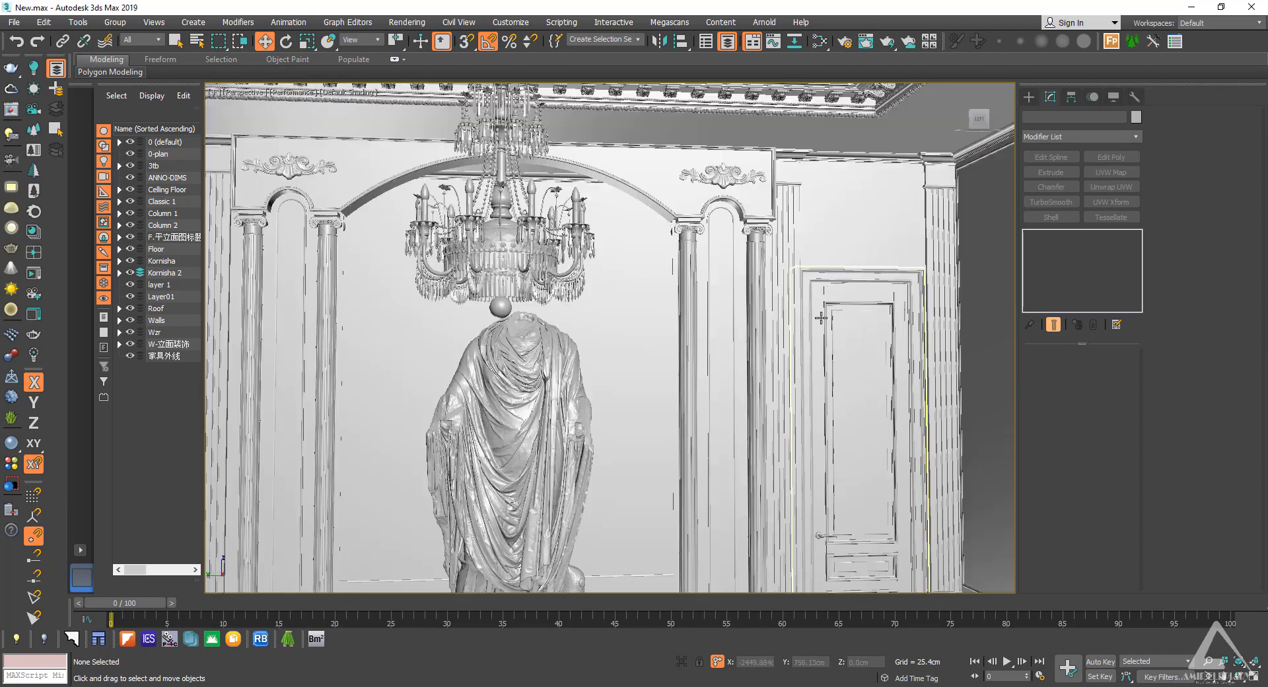
Step: Examine the leather sofas and the free floor area along the panelled wall
scroll(821, 317, "down", 4)
middle_click_drag(761, 306, 769, 327, "alt")
middle_click_drag(818, 388, 611, 370, "alt")
middle_click_drag(915, 548, 874, 514)
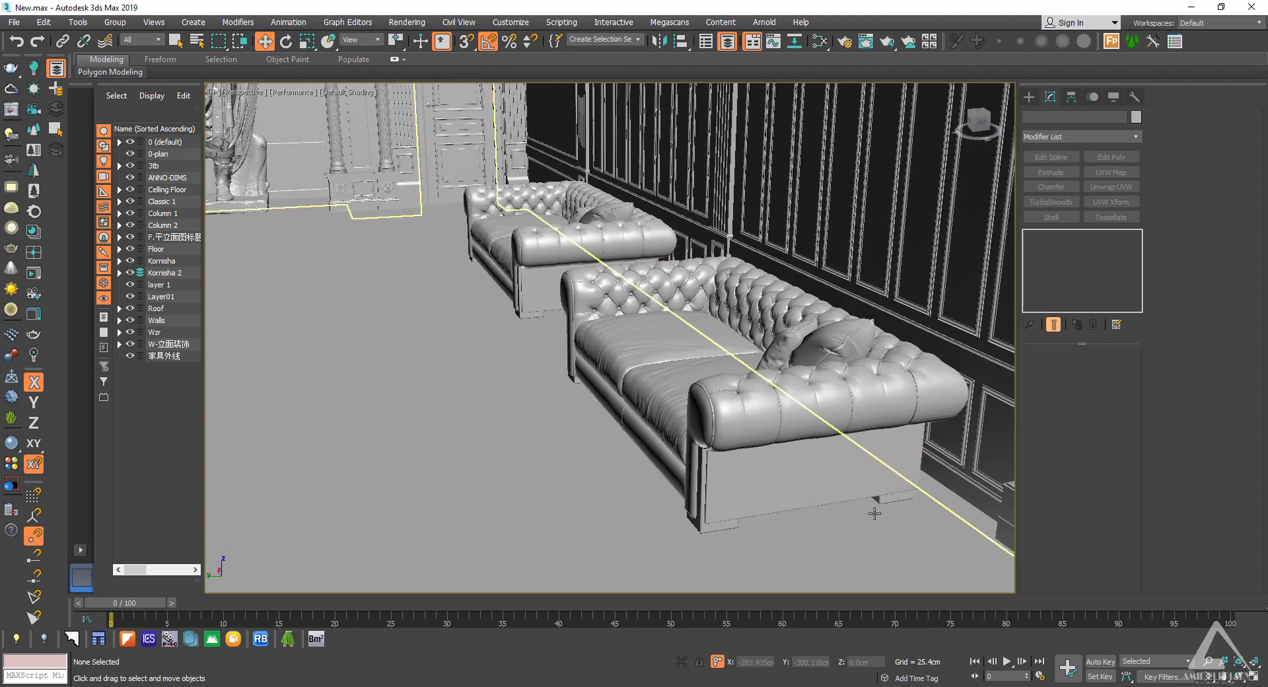
middle_click_drag(715, 431, 889, 510)
middle_click_drag(674, 403, 823, 450)
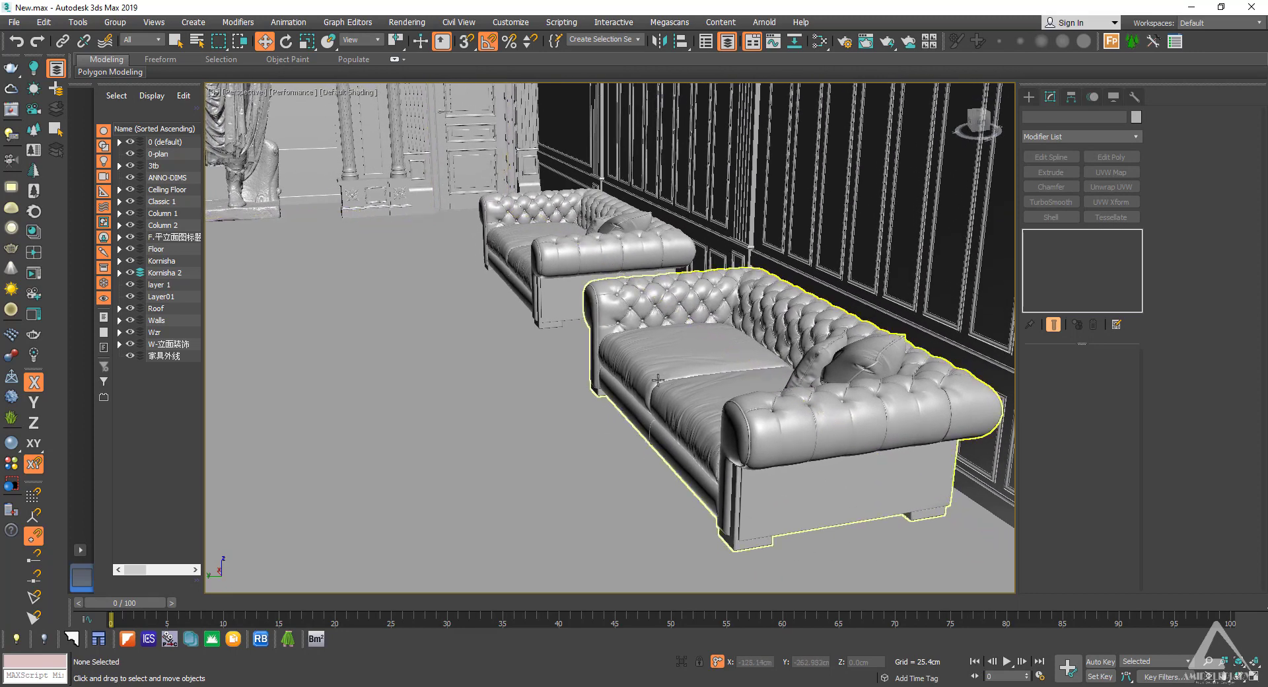
middle_click_drag(601, 350, 692, 378)
Step: Switch to File Explorer and go up from the Chandelier Crystal lamp folder to Workshop Blocks
mouse_move(368, 648)
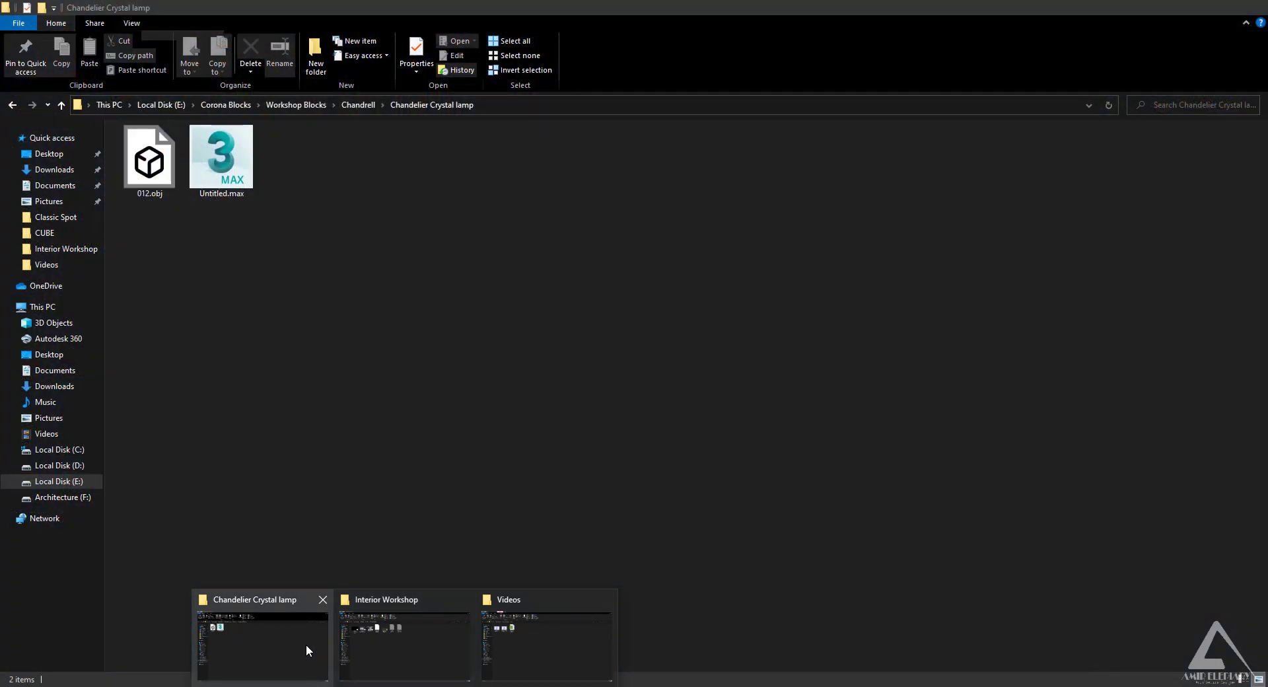
left_click(307, 644)
mouse_move(495, 655)
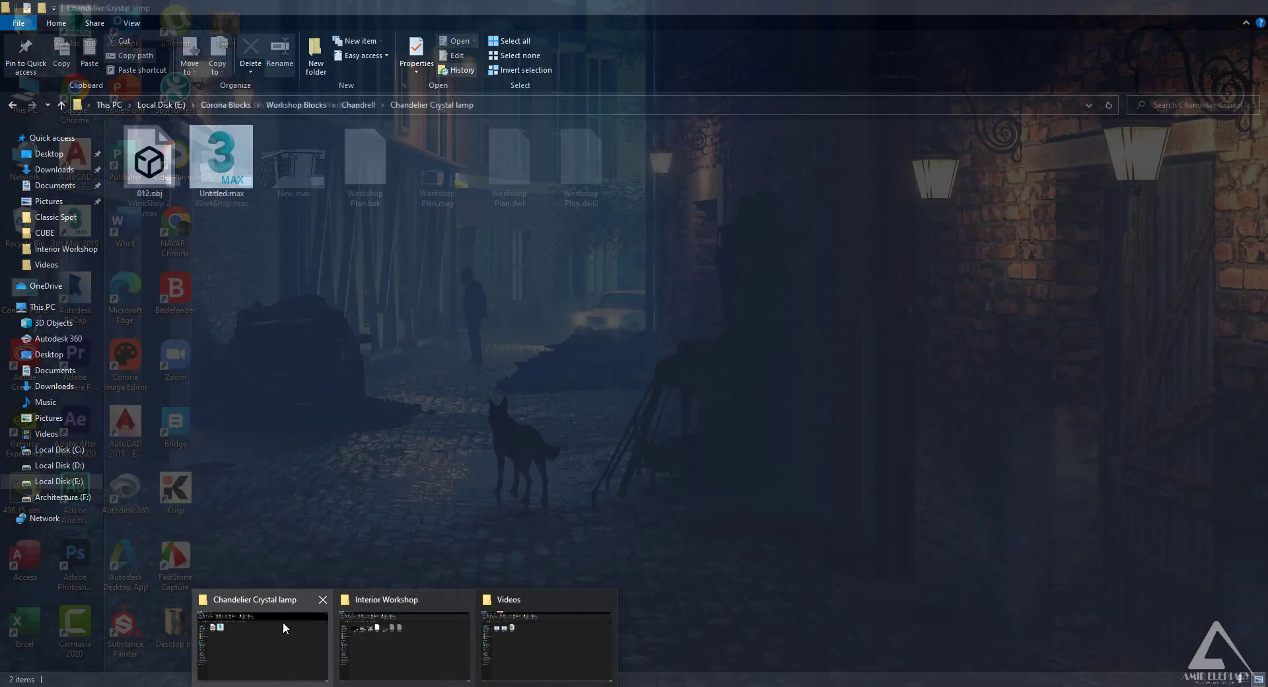
left_click(283, 624)
left_click(298, 110)
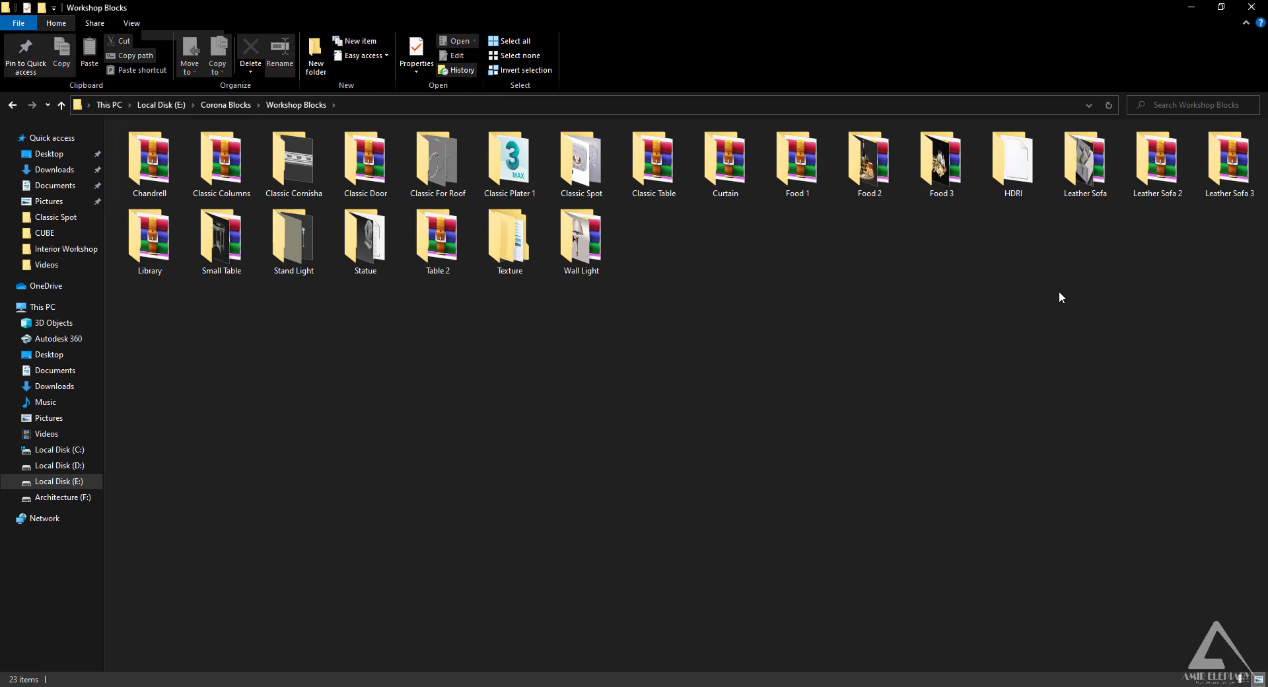
Step: Look through the Table 2, Small Table and Food 1 to 3 folders in Workshop Blocks for the next models
left_click(454, 241)
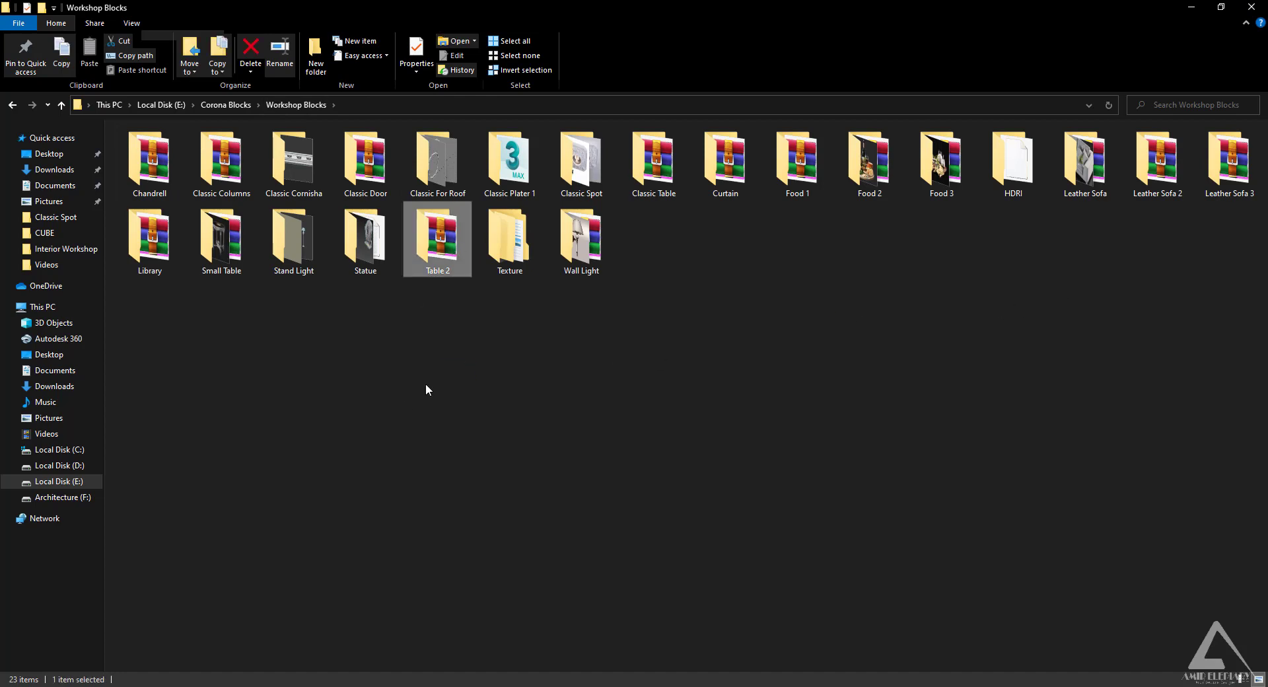
left_click(425, 383)
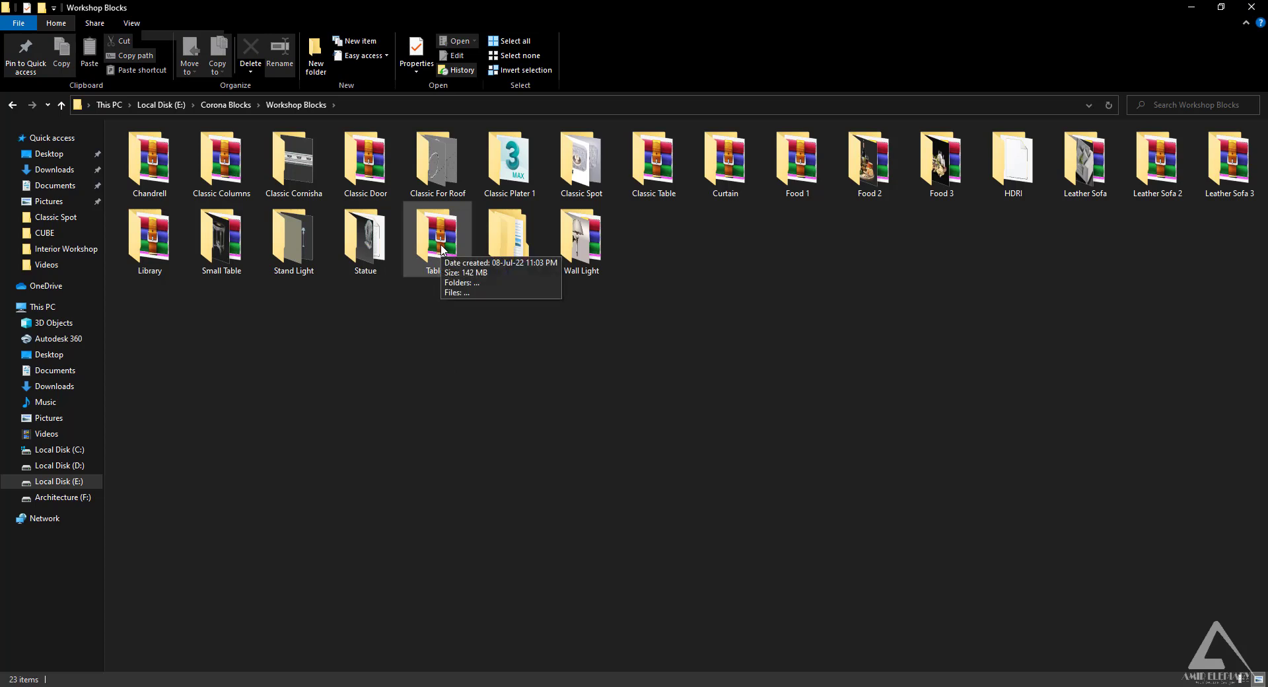
left_click(221, 254)
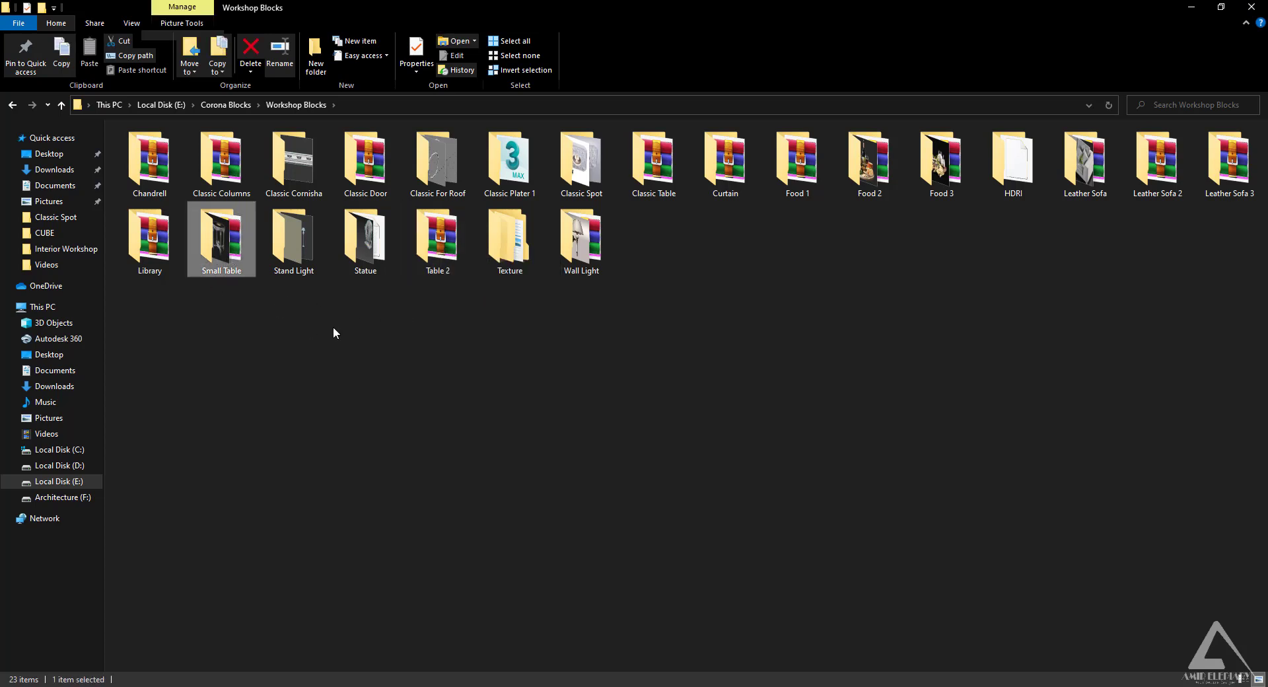
left_click(419, 360)
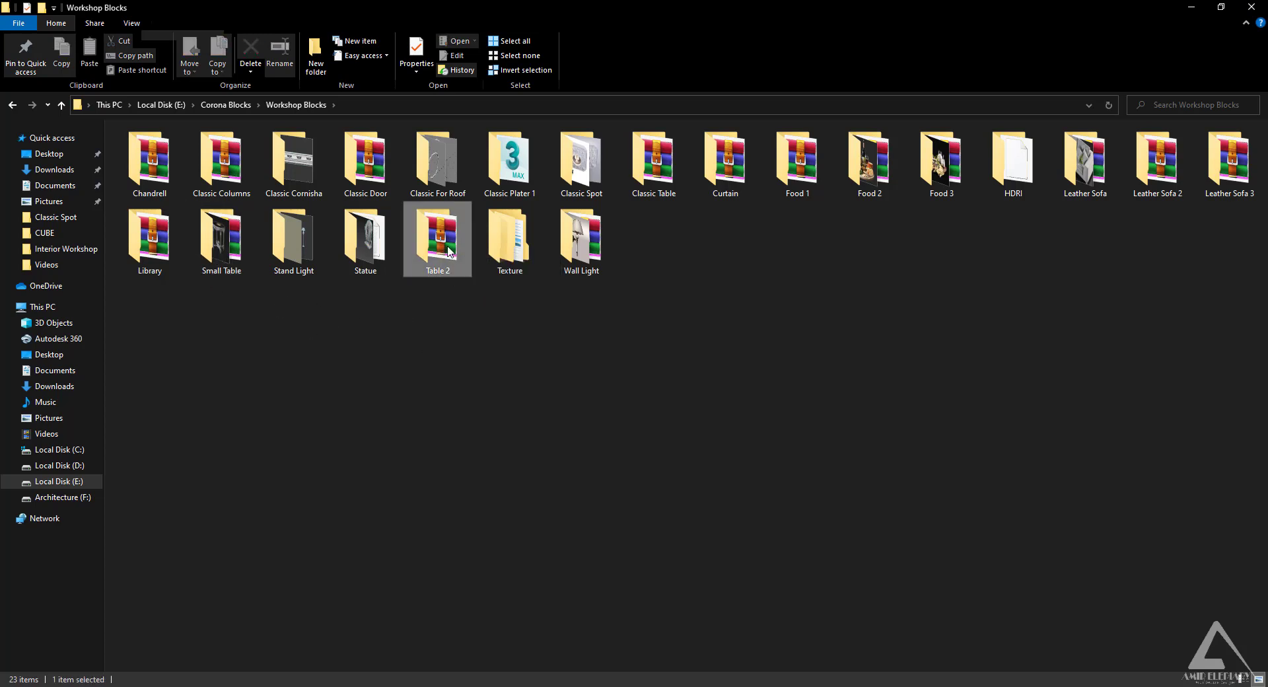
left_click(822, 190)
left_click(863, 189)
left_click(932, 180)
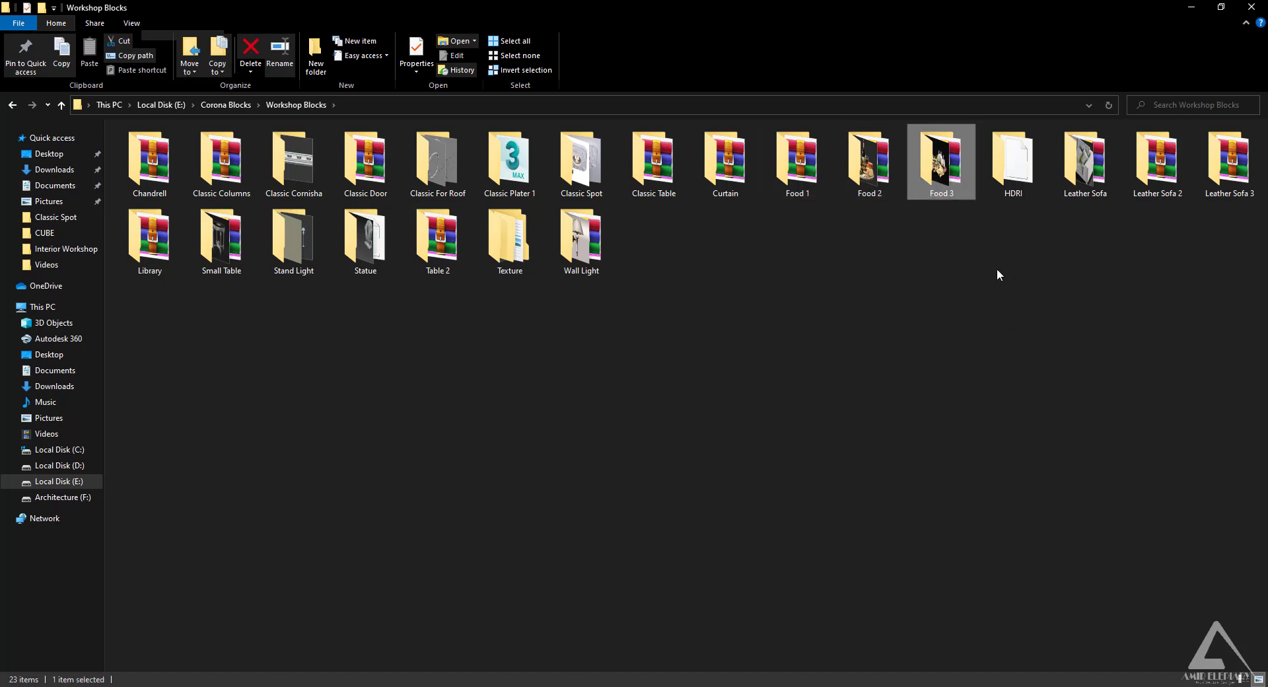
Step: Check the lamp model in the Wall Light folder and return to Workshop Blocks
left_click(781, 444)
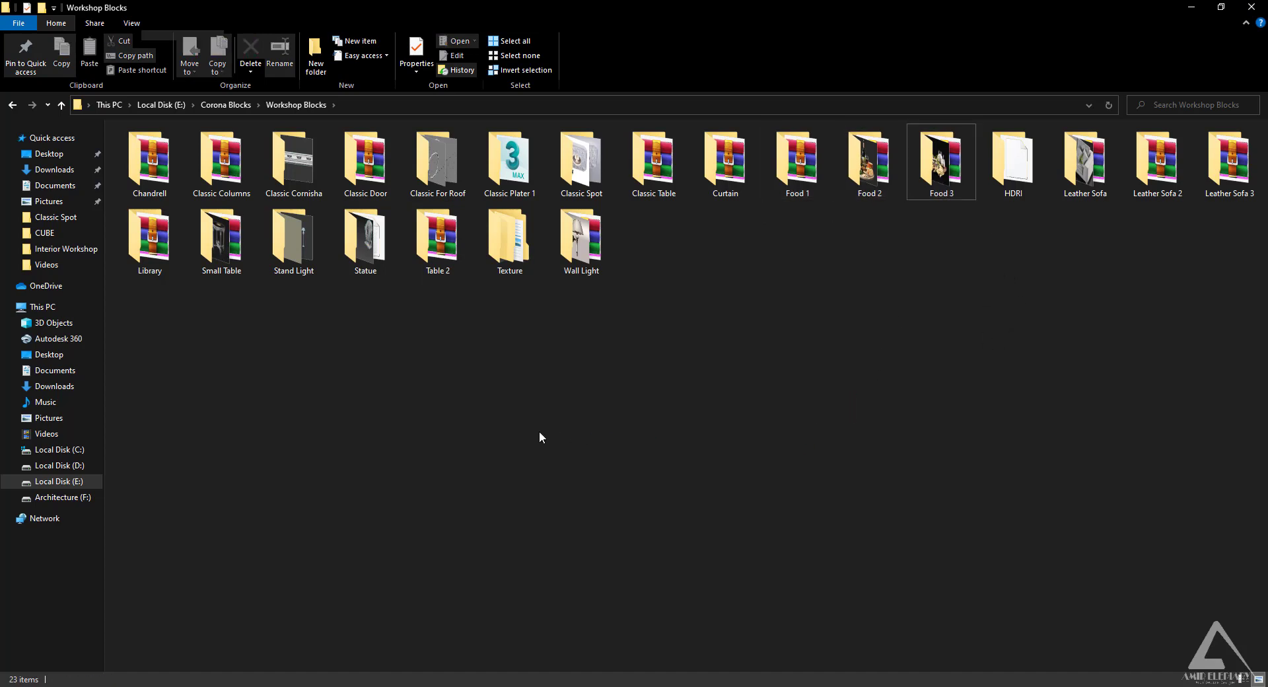
double_click(589, 251)
left_click(165, 166)
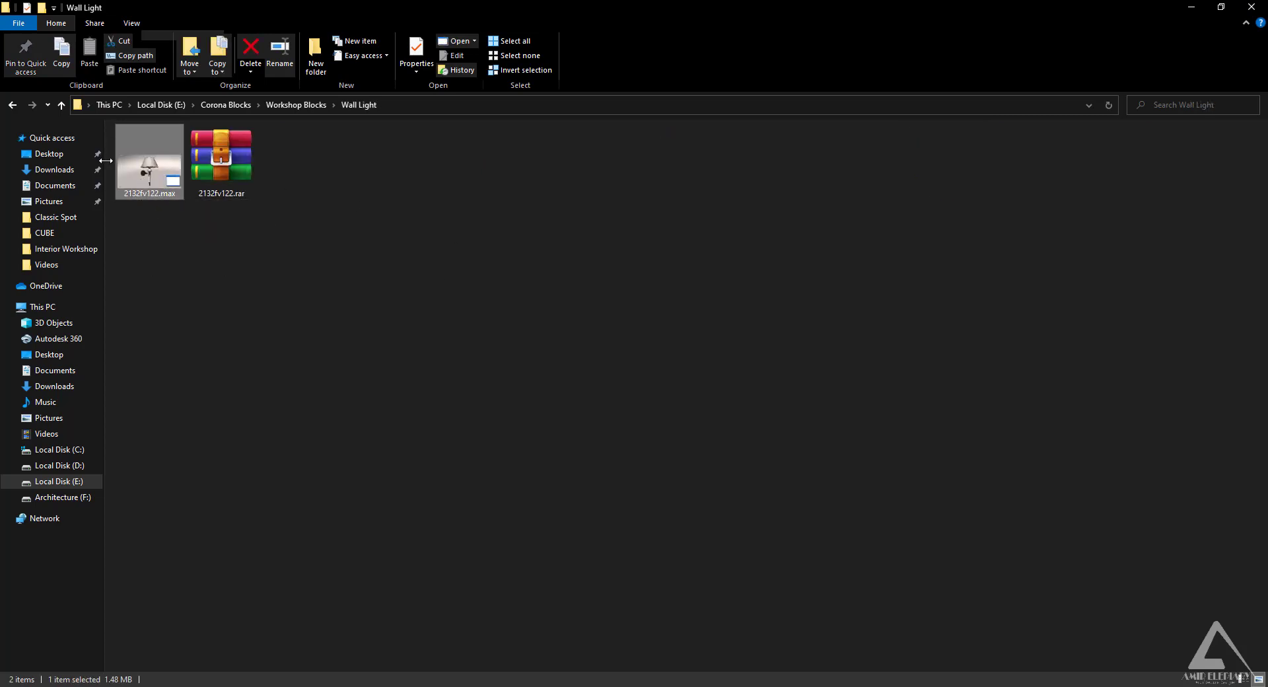
left_click(18, 104)
left_click_drag(426, 325, 496, 362)
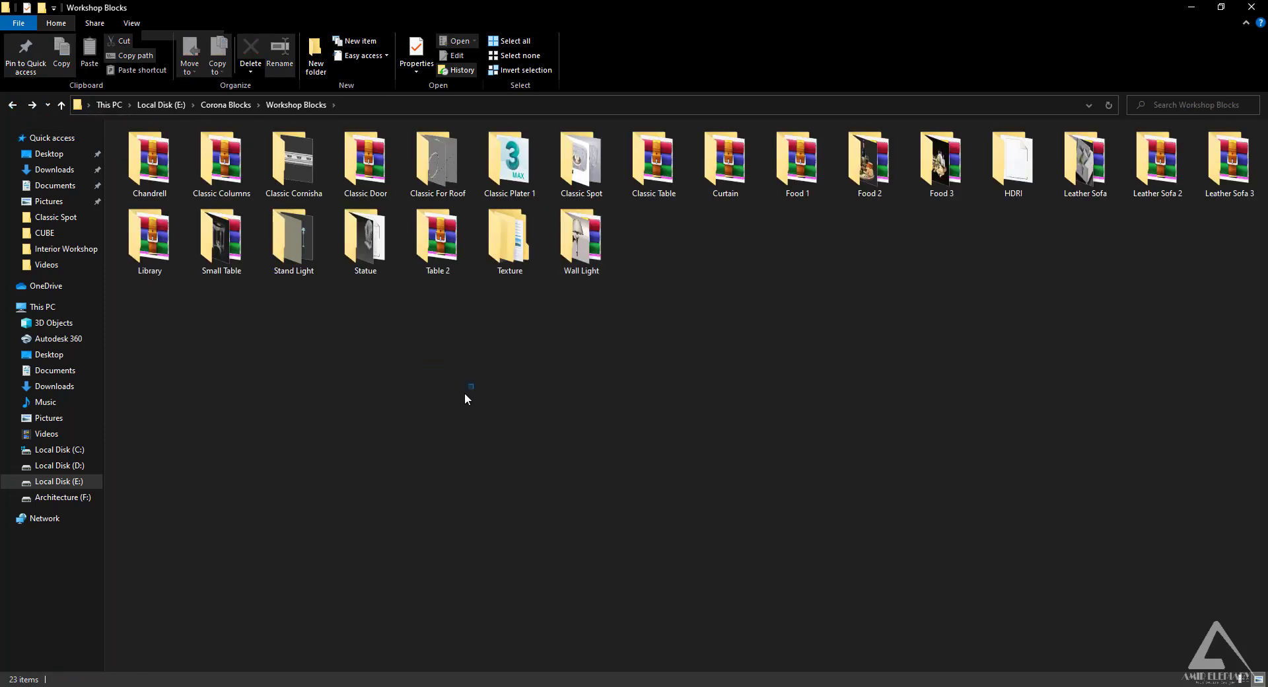
left_click_drag(317, 362, 627, 382)
Step: Show the Classic Spot folder's files as large thumbnails and view the NUMA_08_preview_1.jpg image
double_click(581, 162)
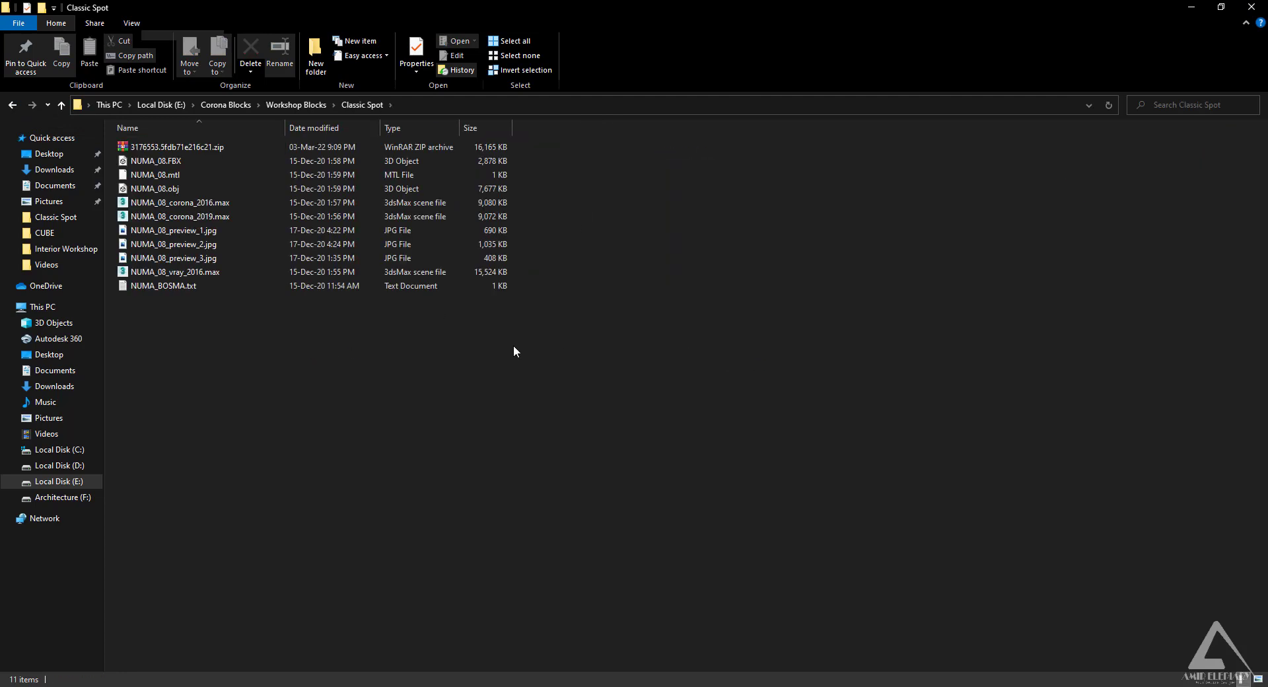
left_click(1258, 679)
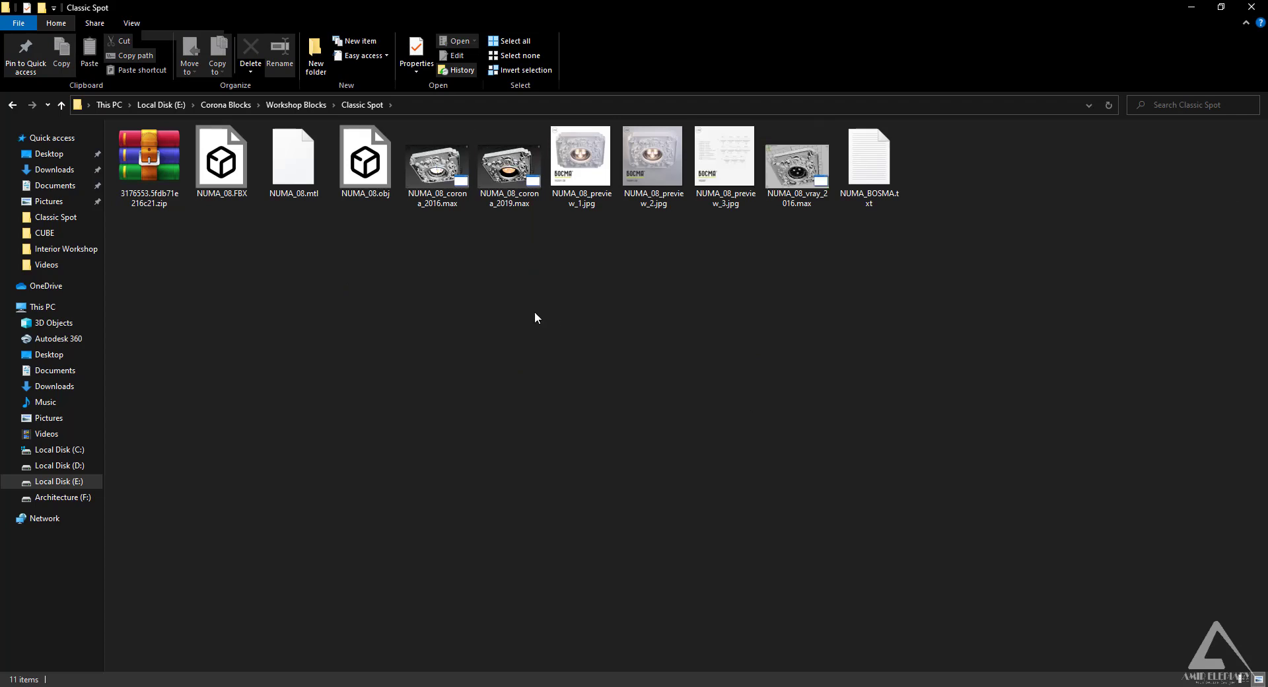
left_click(601, 187)
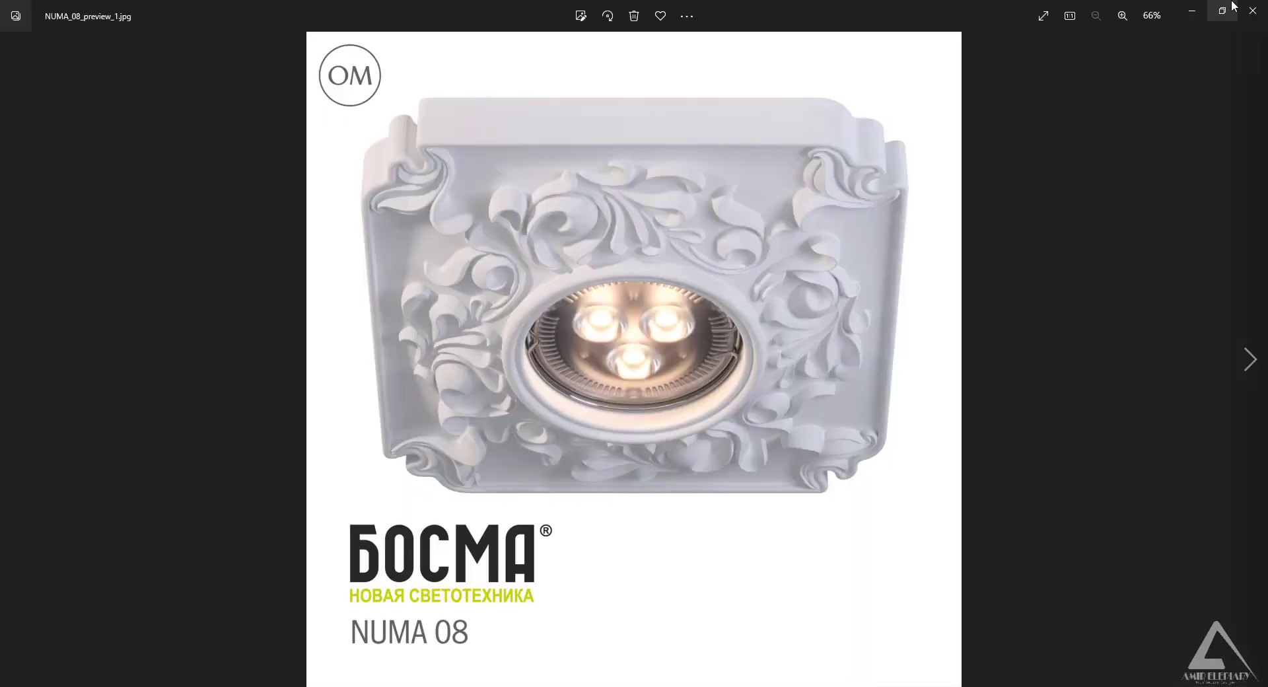
left_click(1251, 7)
left_click_drag(913, 302, 835, 354)
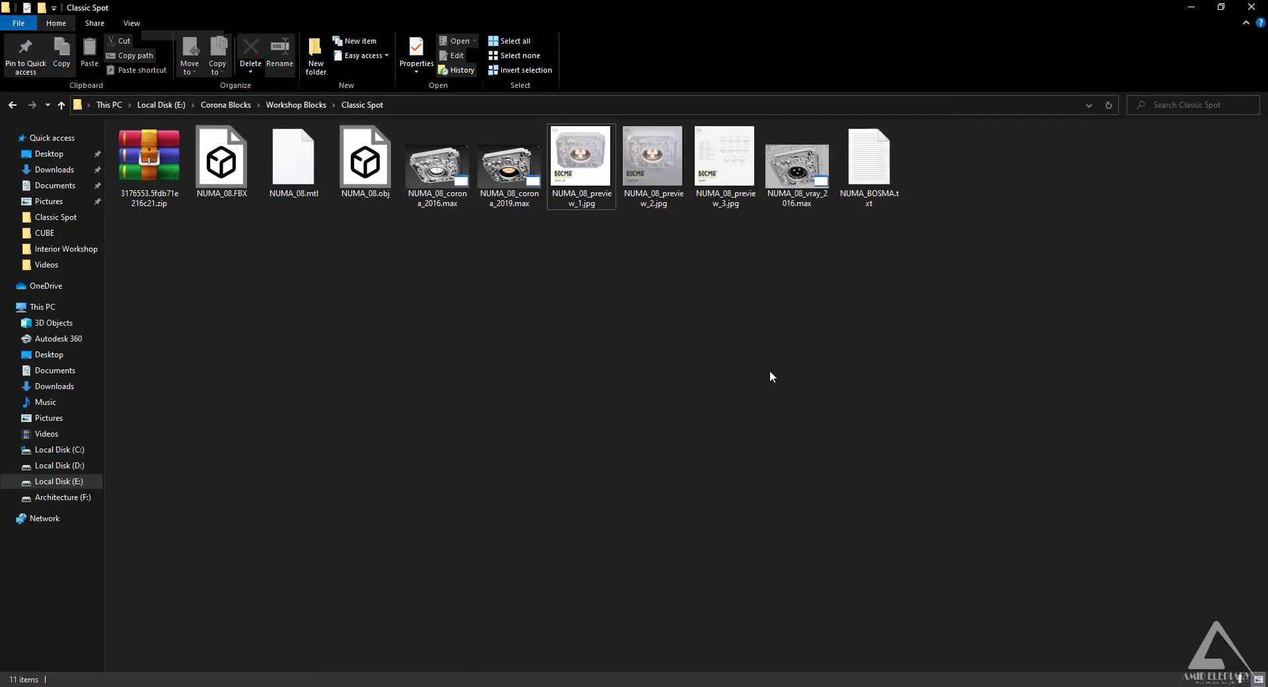
left_click_drag(770, 362, 720, 403)
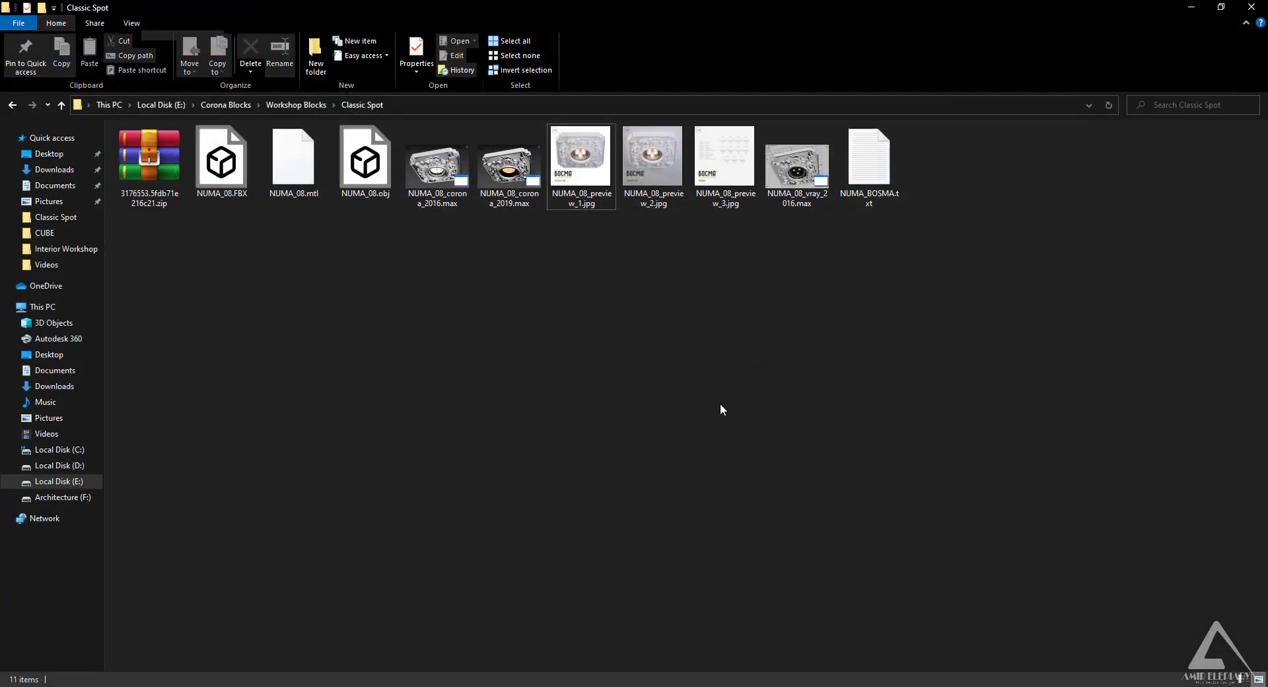